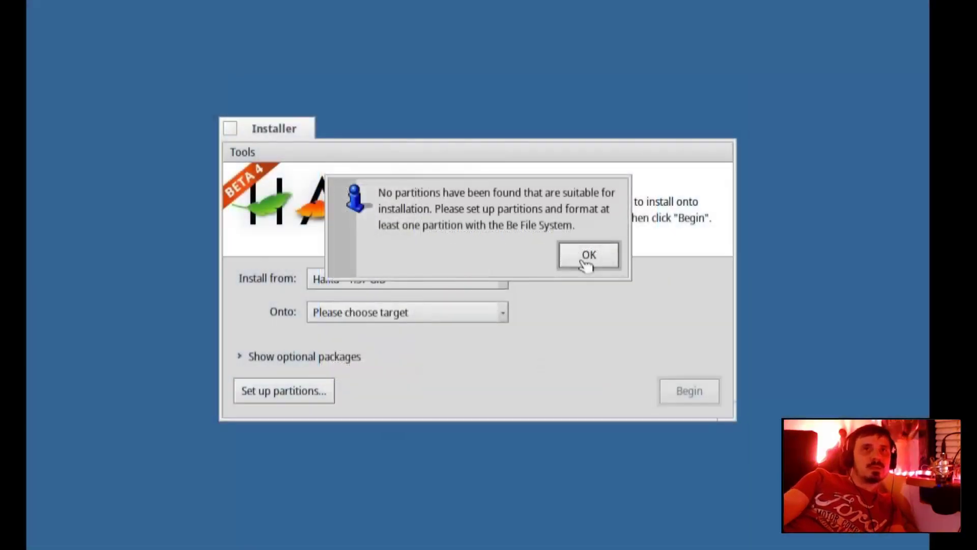
# Step: Show the installer's optional packages and open the partition setup
pyautogui.click(589, 260)
pyautogui.click(240, 355)
pyautogui.click(288, 504)
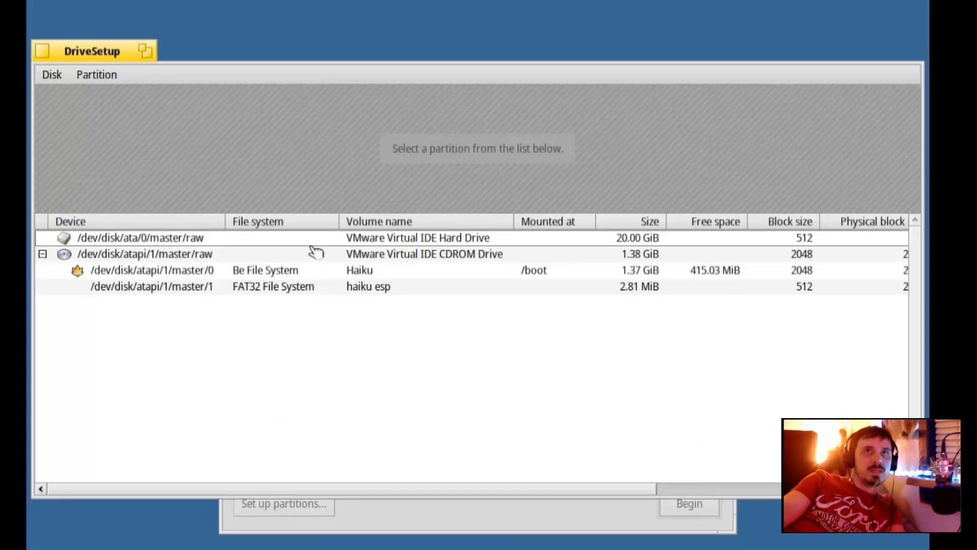
# Step: Initialize the VMware Virtual IDE Hard Drive with a GUID Partition Map
pyautogui.click(277, 240)
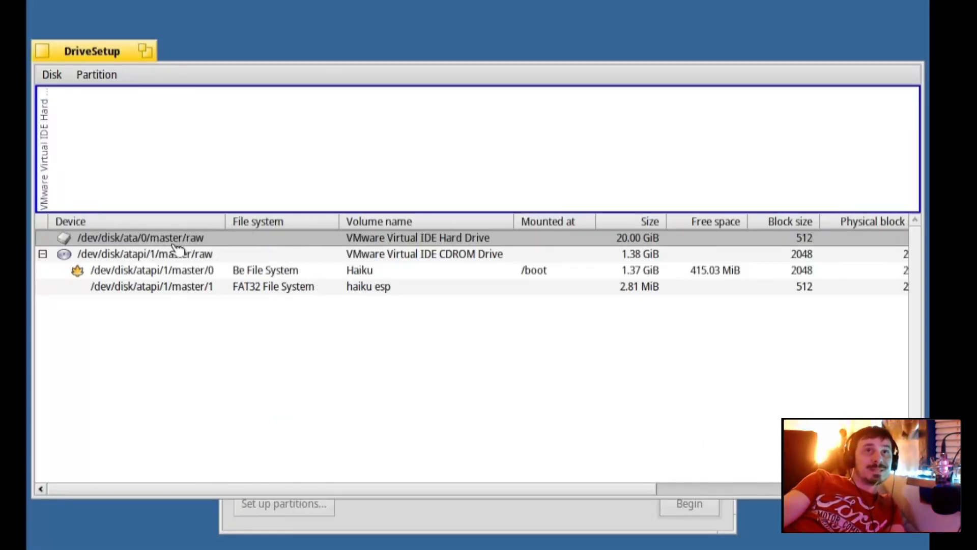
pyautogui.click(52, 75)
pyautogui.moveTo(75, 95)
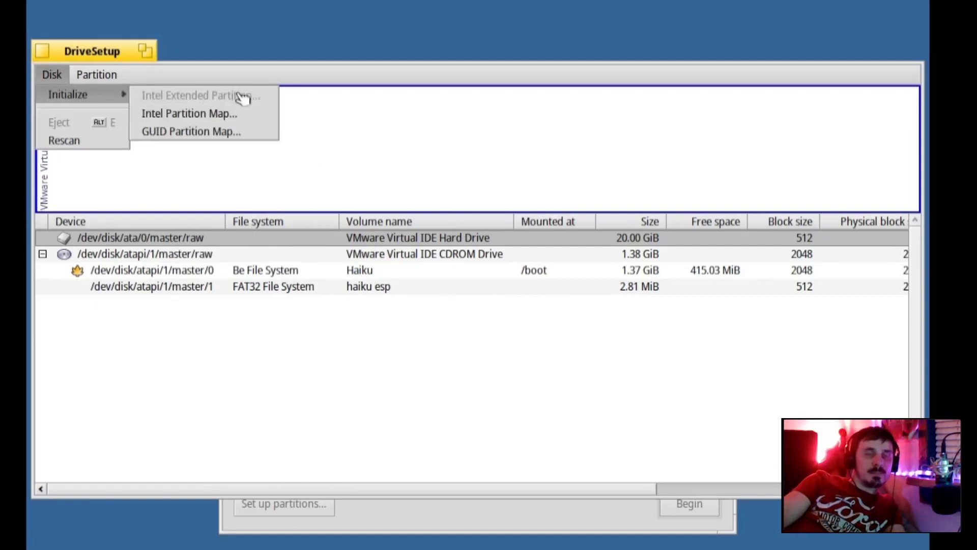
pyautogui.click(237, 114)
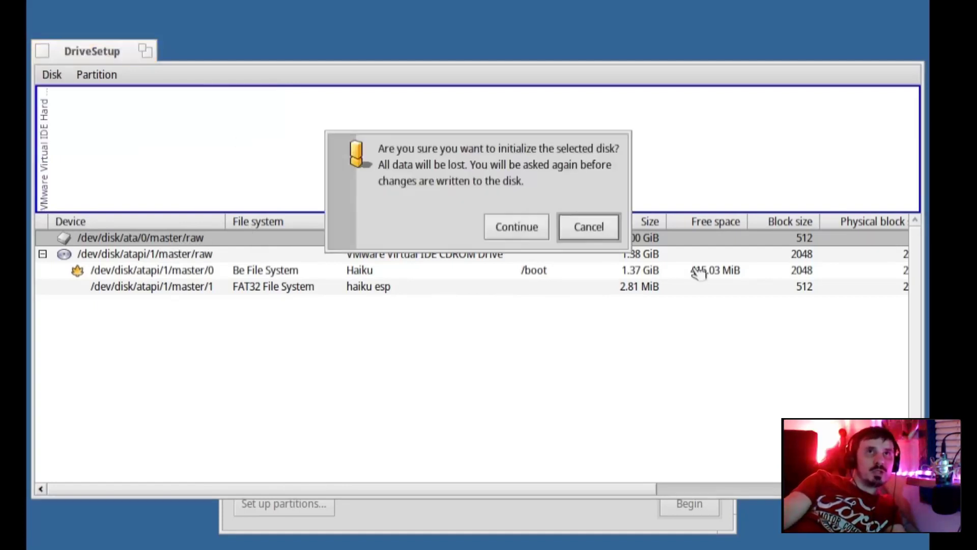
pyautogui.click(522, 221)
pyautogui.click(488, 239)
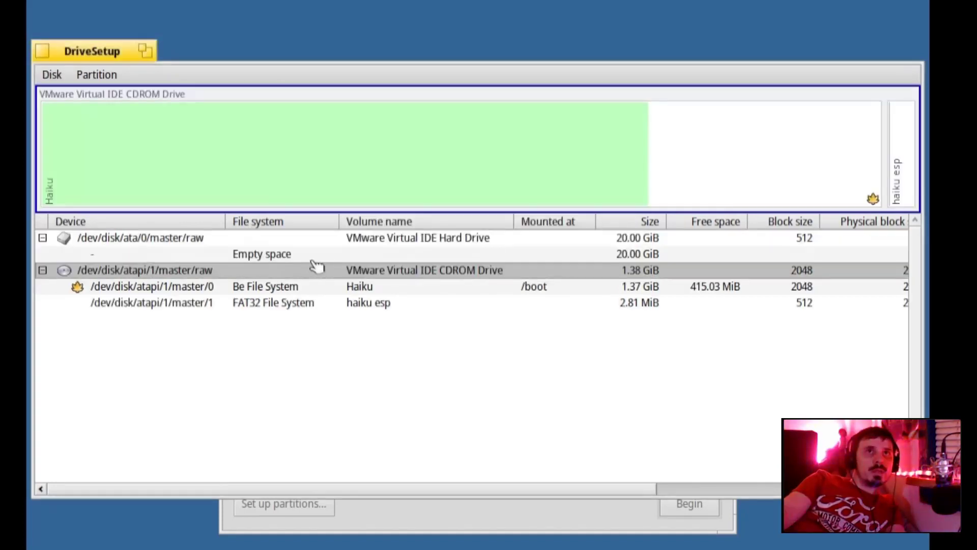
# Step: Create a 20479 MiB Be File System partition named Haiku in the hard drive's empty space
pyautogui.click(313, 256)
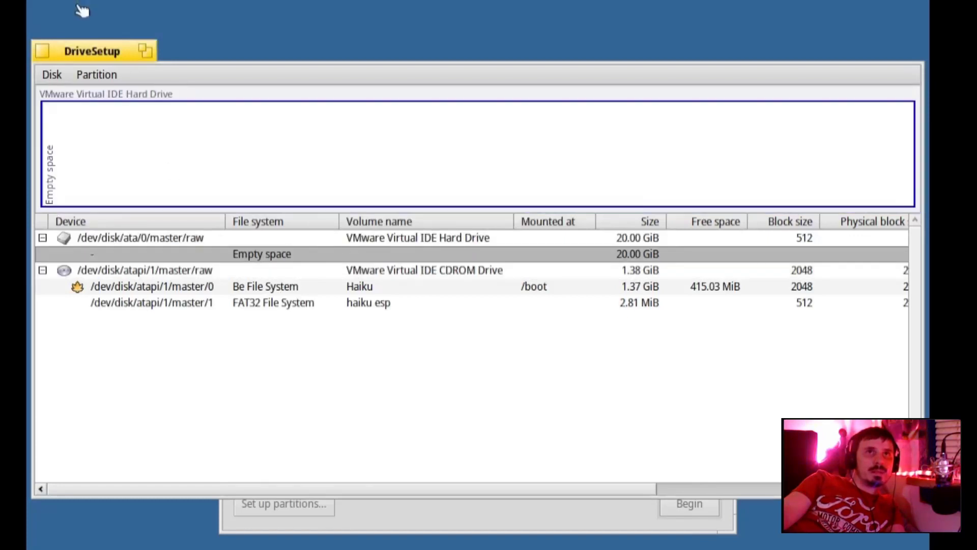
pyautogui.click(82, 75)
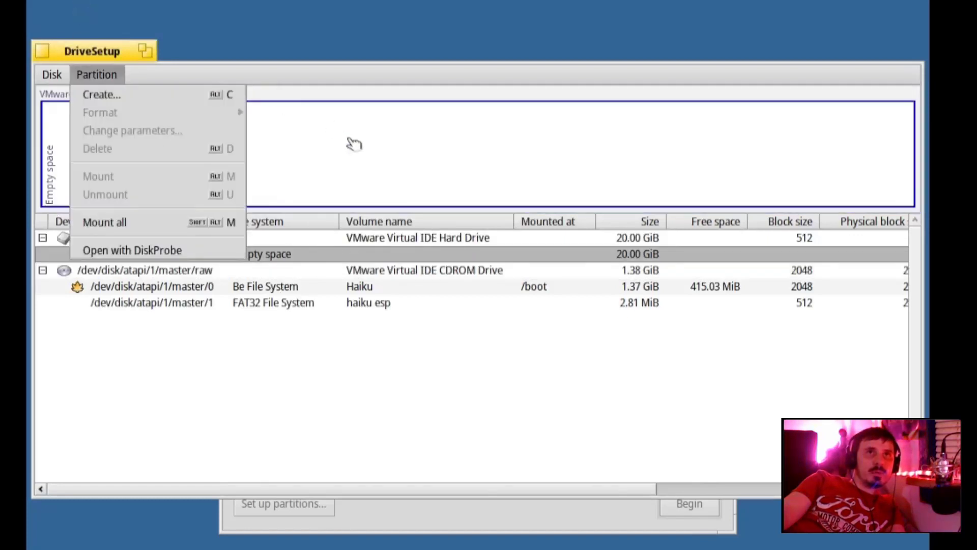
pyautogui.rightClick(294, 252)
pyautogui.click(390, 258)
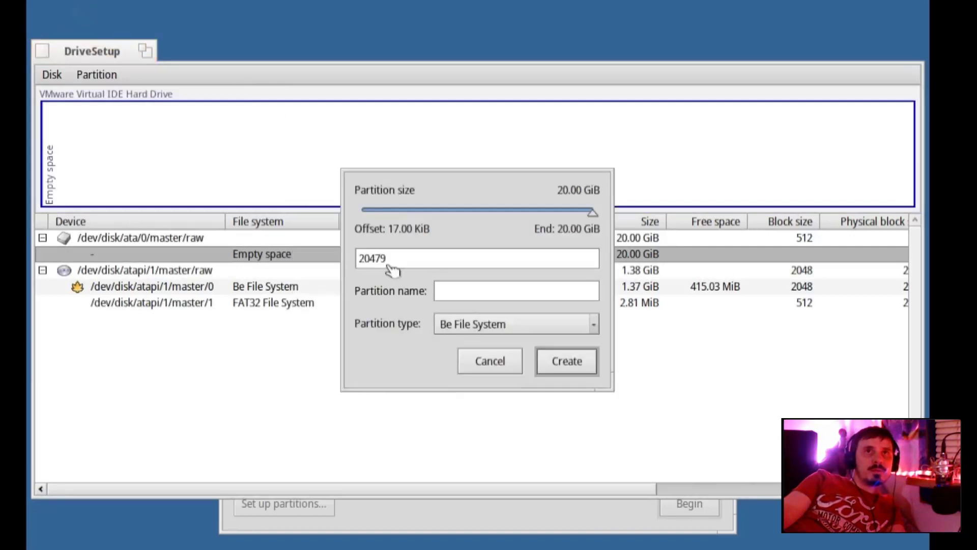
pyautogui.press('Tab')
pyautogui.write('Haik')
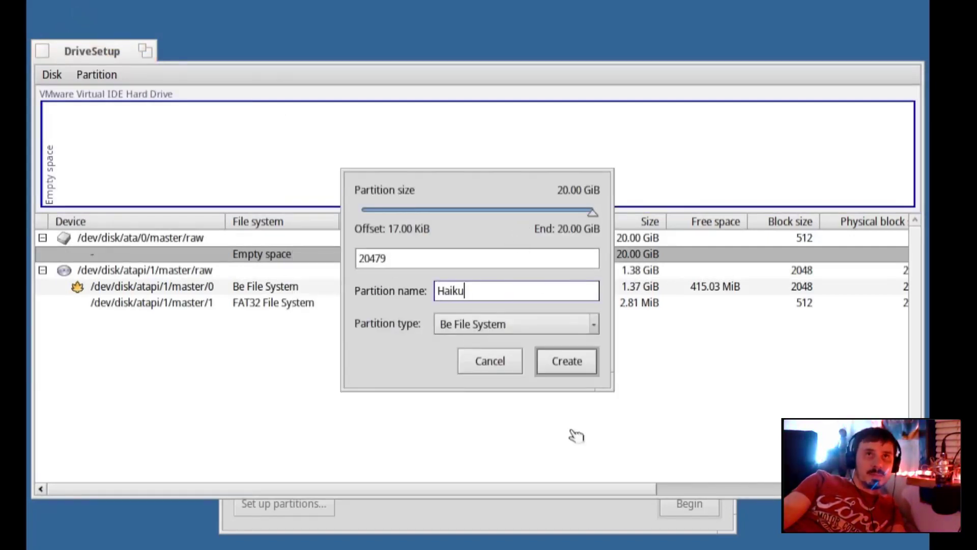
pyautogui.press('Return')
# Step: Format the new partition as Be File System named Haiku with block size 2048 and query support, and write the changes to disk
pyautogui.rightClick(523, 254)
pyautogui.moveTo(618, 281)
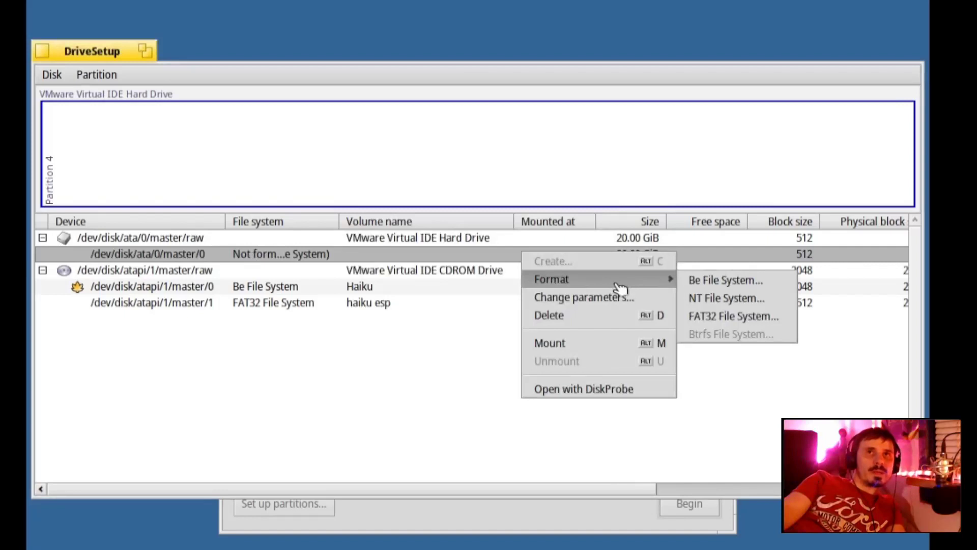
pyautogui.click(744, 286)
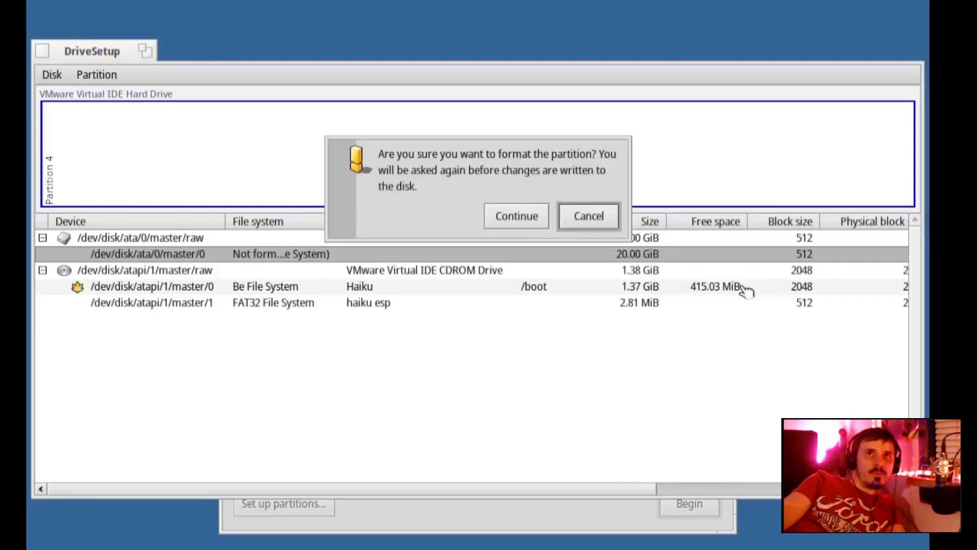
pyautogui.click(516, 214)
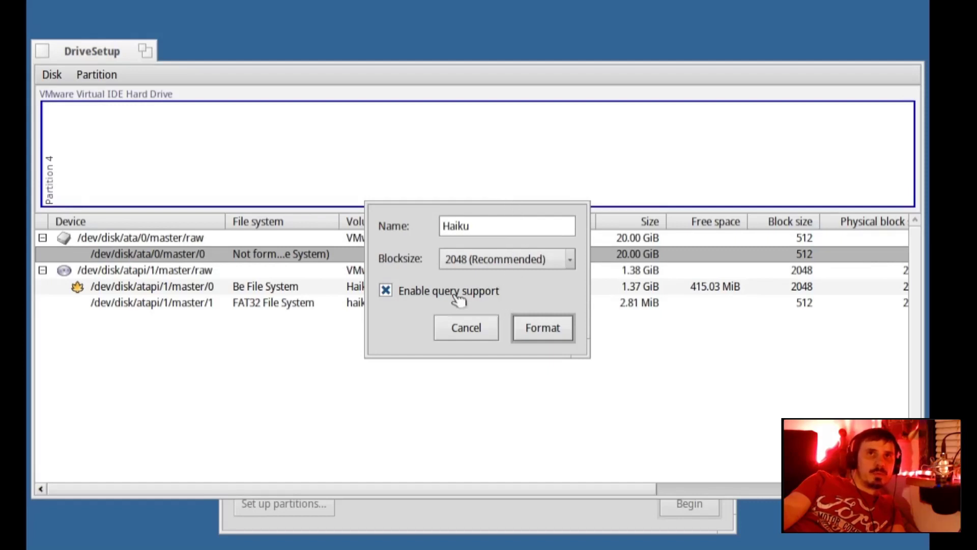
pyautogui.click(556, 331)
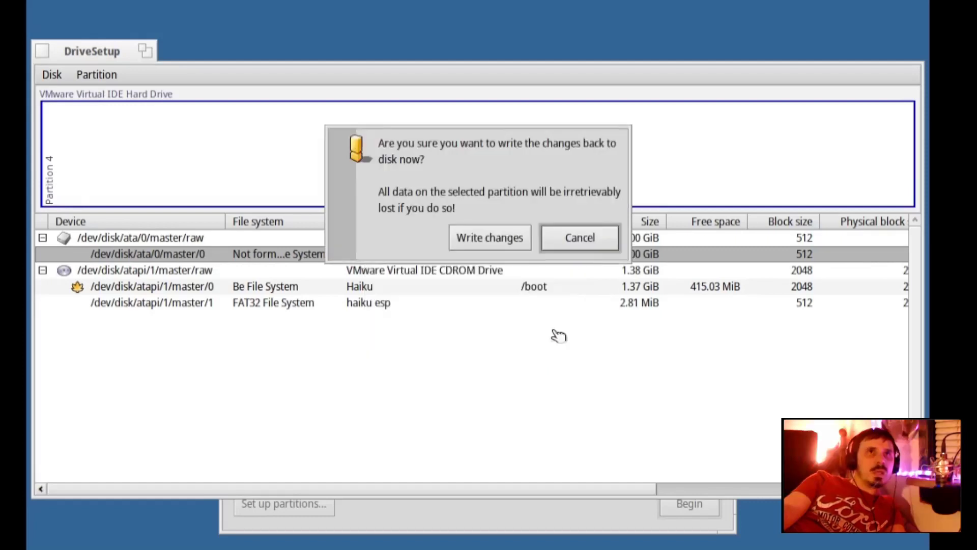
pyautogui.press('Return')
# Step: Mount the newly formatted Haiku partition and close DriveSetup
pyautogui.click(95, 75)
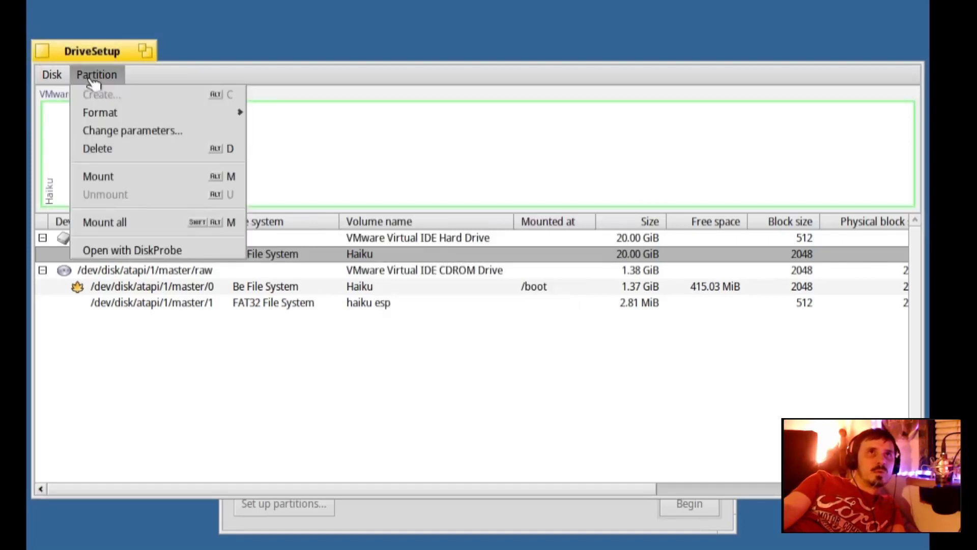
pyautogui.click(137, 177)
pyautogui.hotkey('alt', 'w')
# Step: Choose the 20.00 GiB Haiku partition as the installation target and begin the installation
pyautogui.click(413, 319)
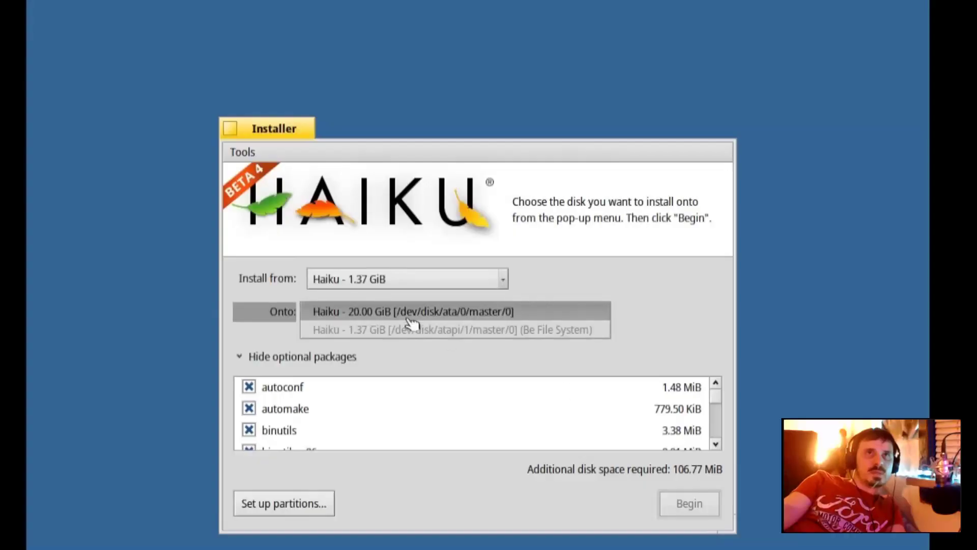
pyautogui.click(411, 322)
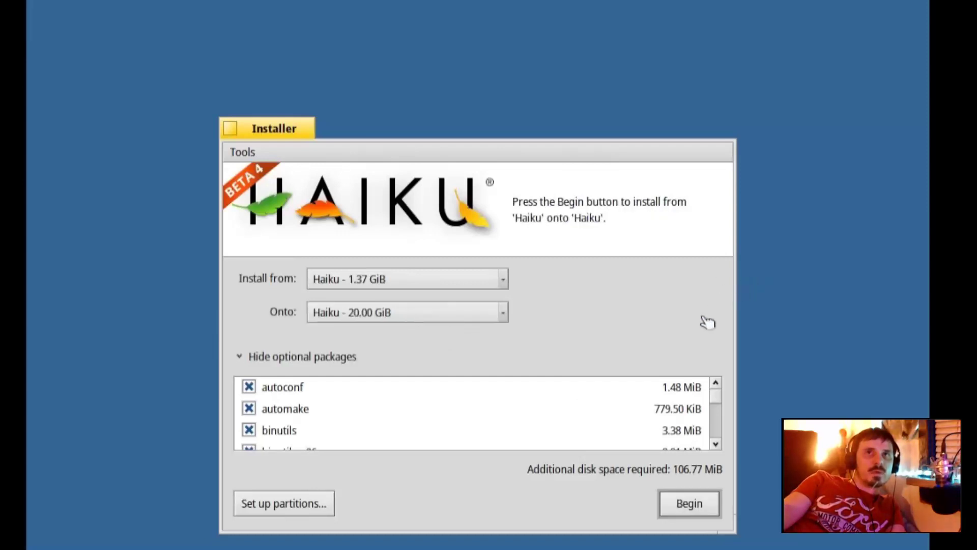
pyautogui.click(704, 514)
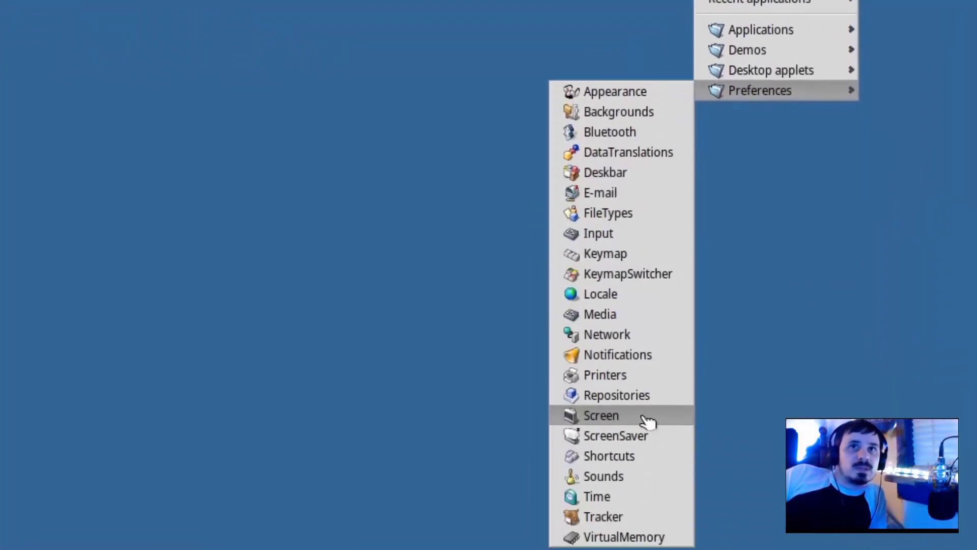
# Step: Set the screen resolution for all workspaces to 1920 x 1080, keep the setting and close the Screen preferences
pyautogui.click(648, 420)
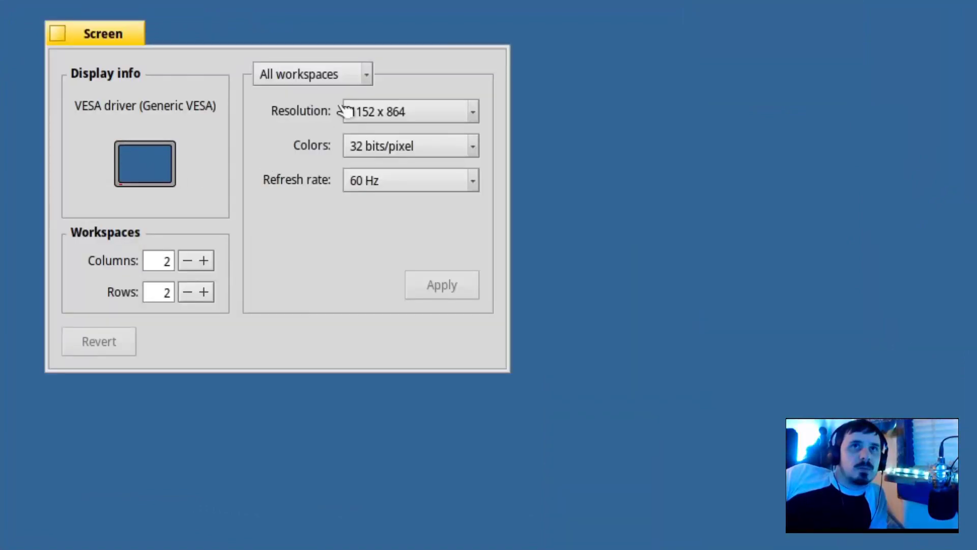
pyautogui.click(367, 72)
pyautogui.click(421, 113)
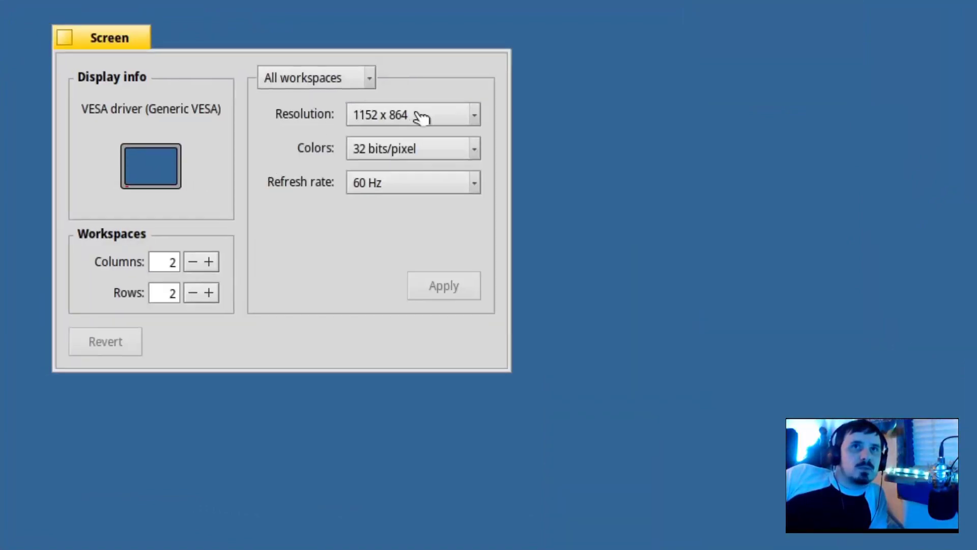
pyautogui.click(421, 113)
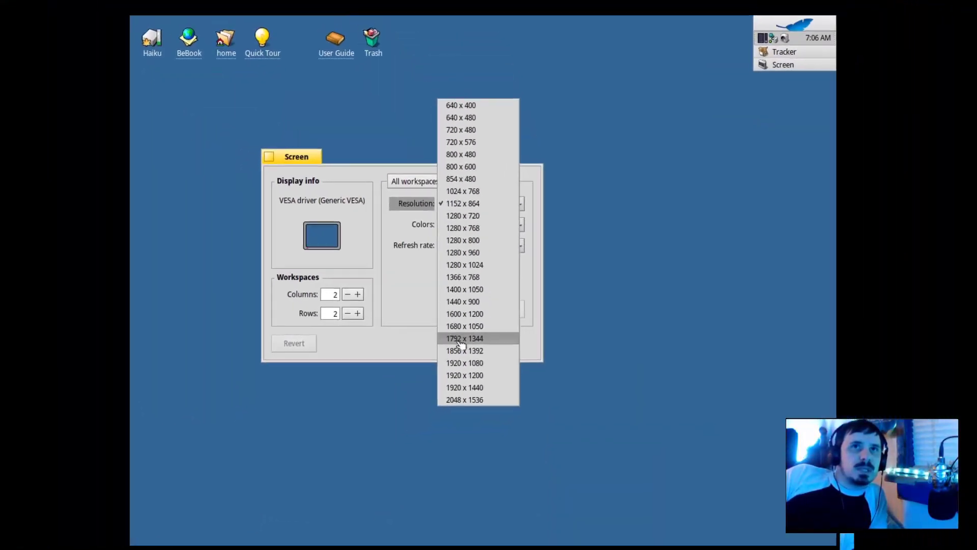
pyautogui.click(461, 363)
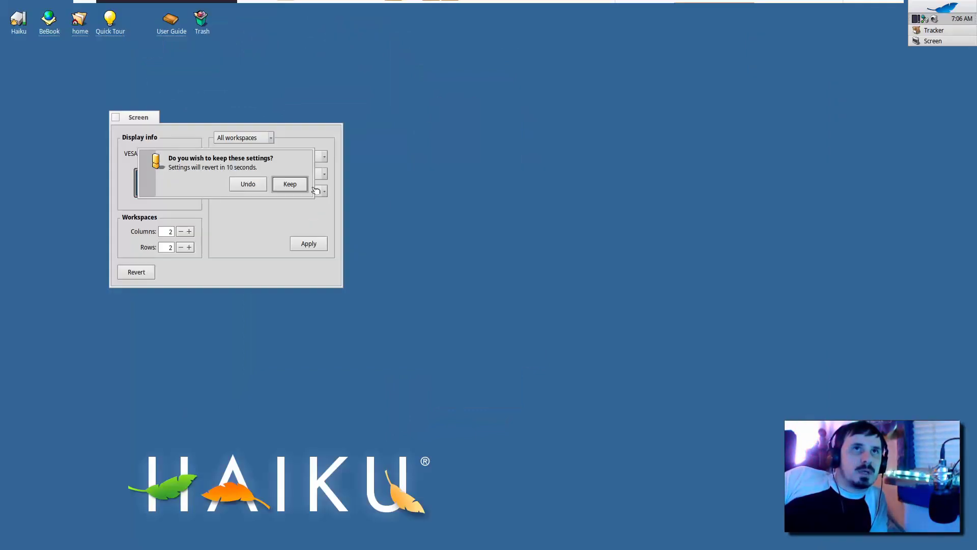
pyautogui.click(303, 186)
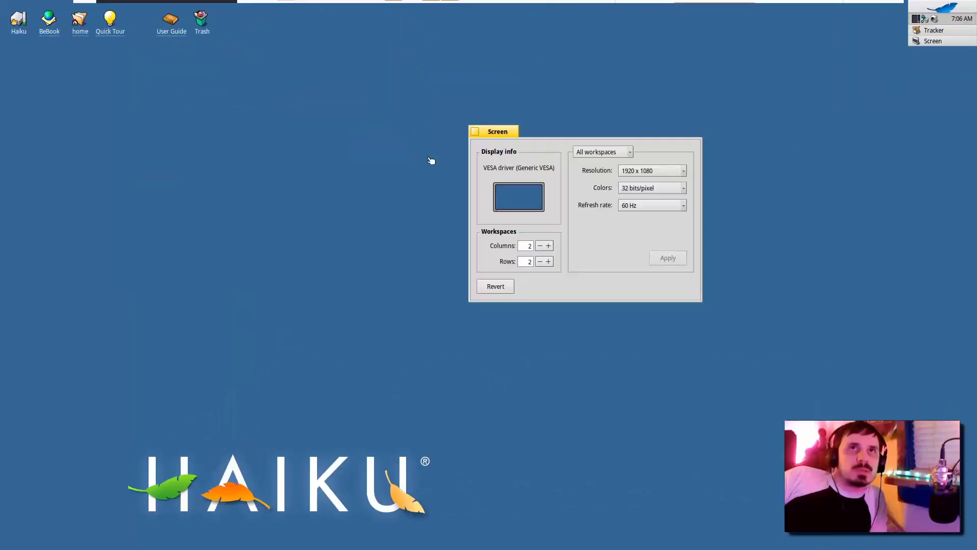
pyautogui.moveTo(504, 143); pyautogui.dragTo(370, 168)
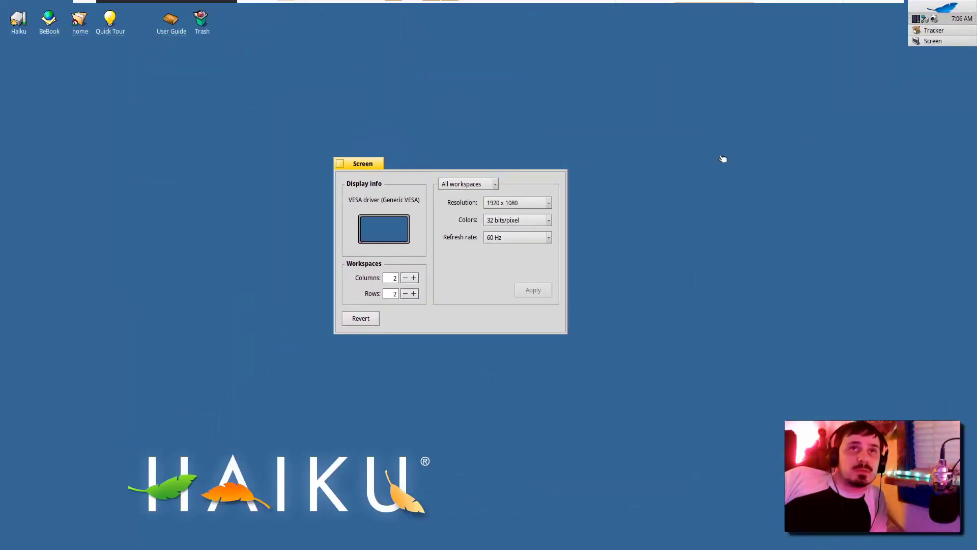
pyautogui.hotkey('alt', 'q')
# Step: Open the Backgrounds preferences and reposition the HAIKU logo farther up and left on the desktop preview
pyautogui.click(942, 7)
pyautogui.moveTo(860, 145)
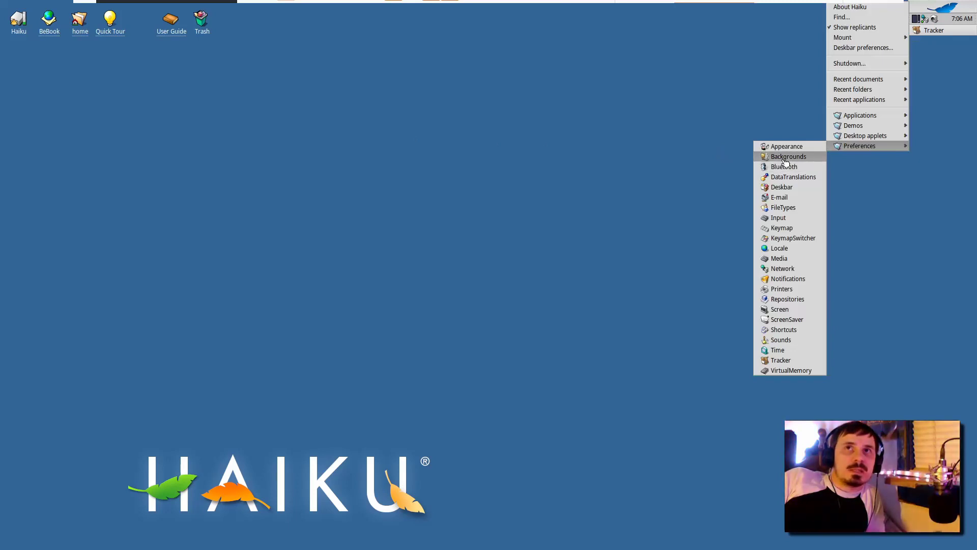
pyautogui.click(788, 157)
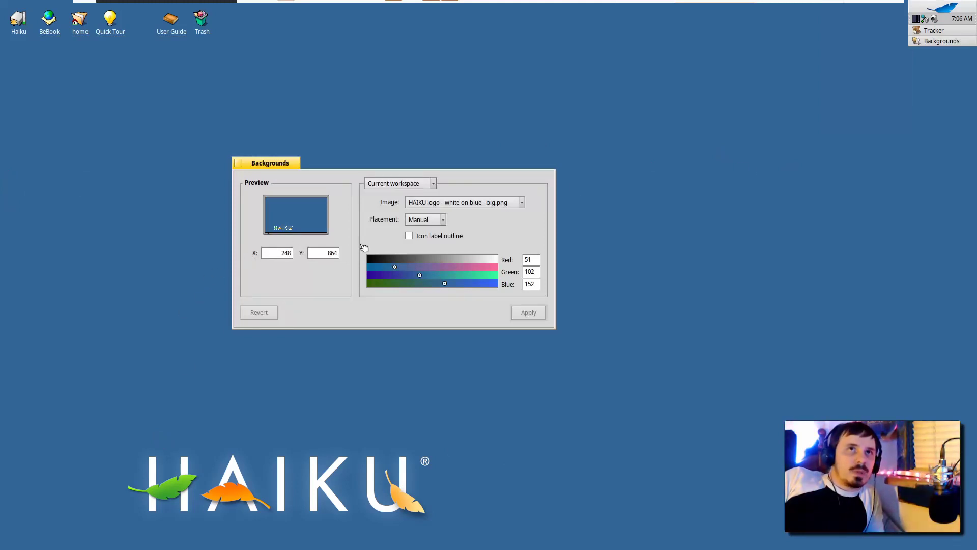
pyautogui.moveTo(292, 232); pyautogui.dragTo(239, 206)
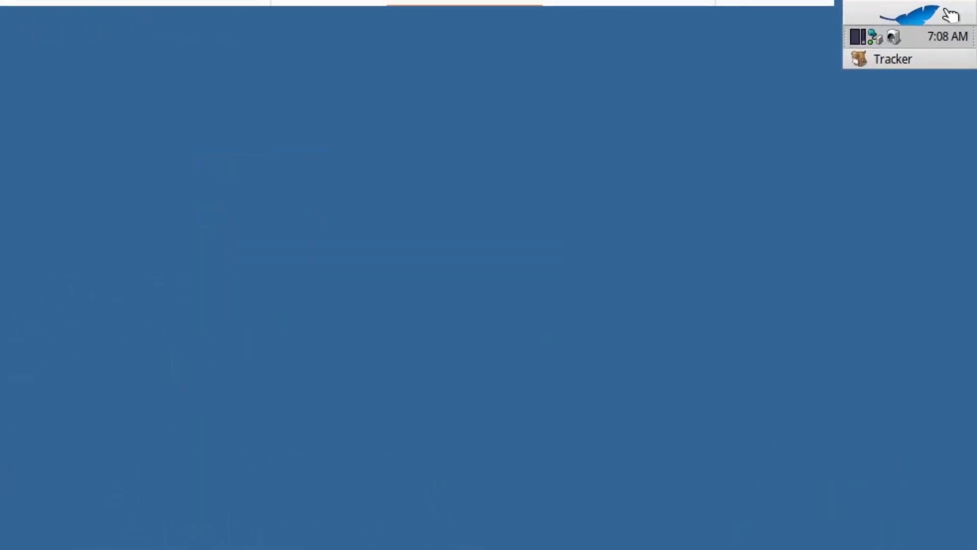
# Step: In the Deskbar preferences, enlarge the application icons slightly and try the Auto-raise, Auto-hide and Always on top window options
pyautogui.click(954, 7)
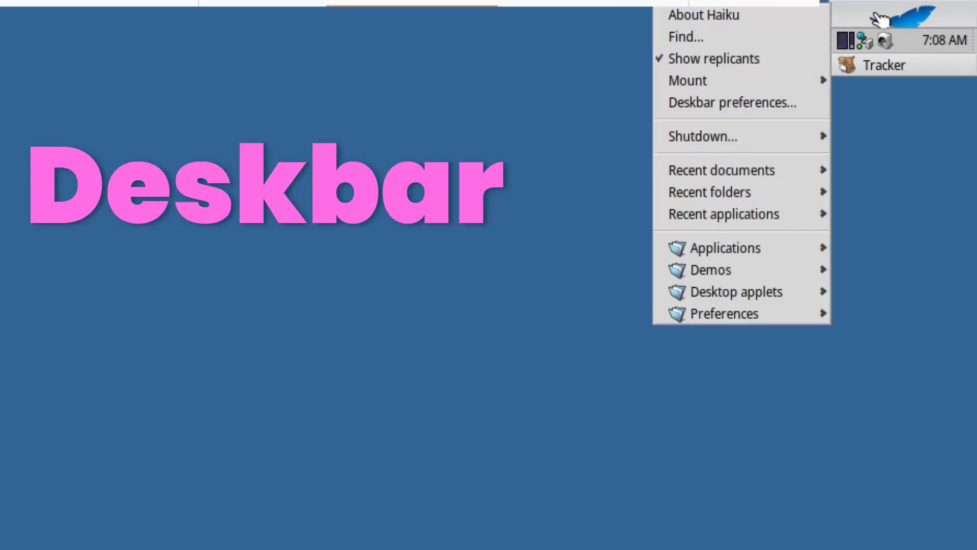
pyautogui.click(880, 19)
pyautogui.click(880, 20)
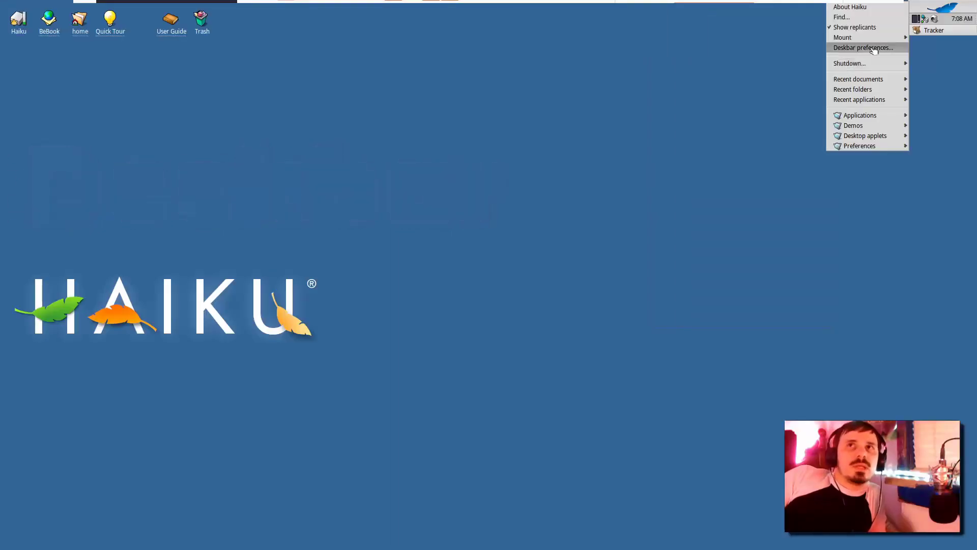
pyautogui.click(874, 47)
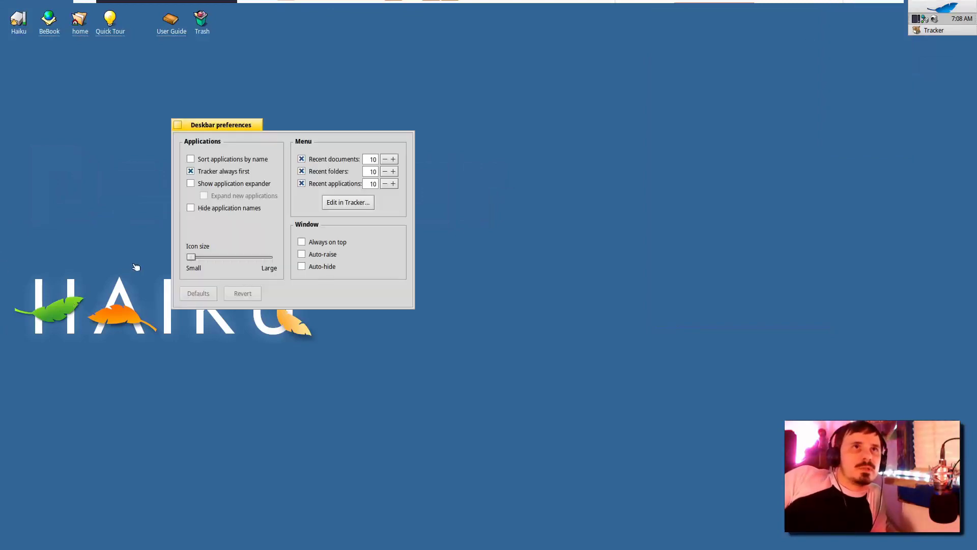
pyautogui.moveTo(176, 355); pyautogui.dragTo(258, 360)
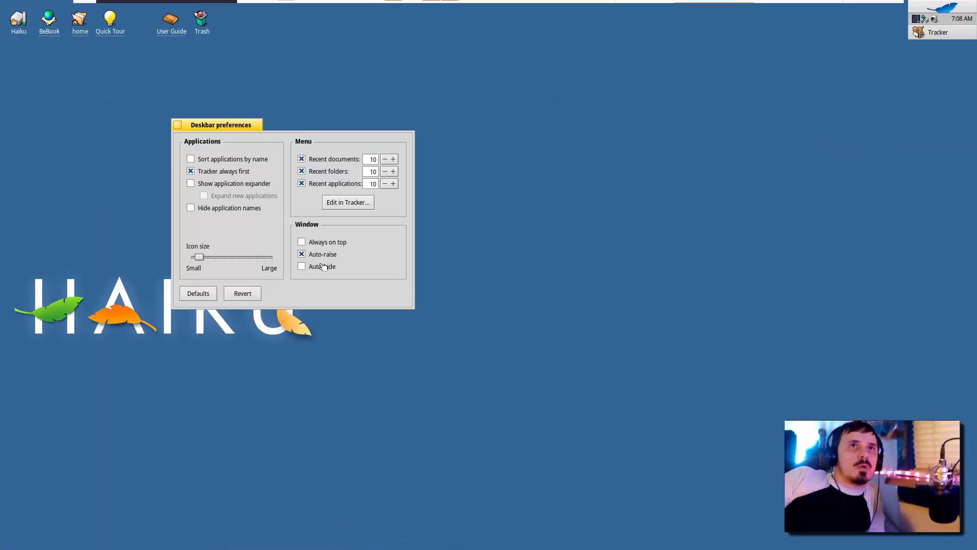
pyautogui.click(325, 265)
pyautogui.click(334, 241)
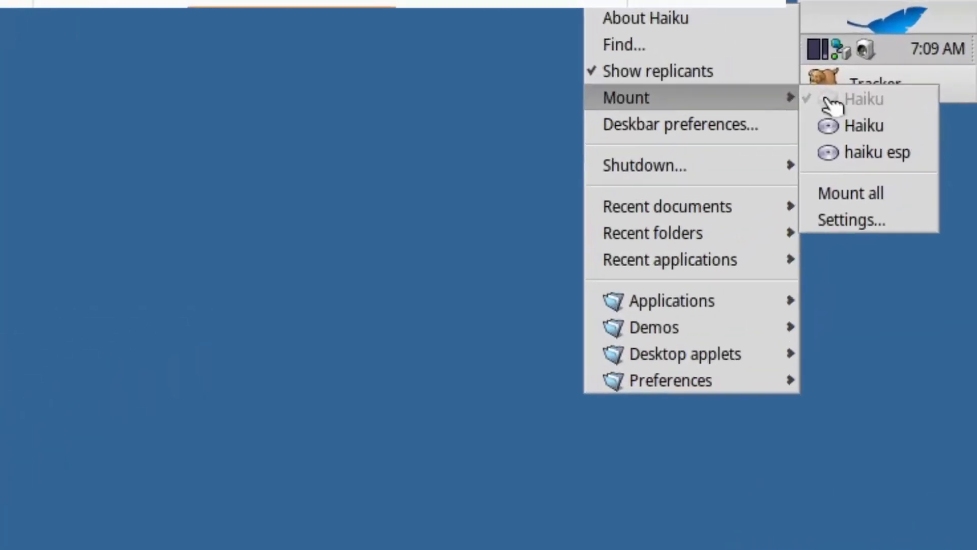
# Step: Look through the Deskbar's mount, application and applet entries and open the Appearance preferences
pyautogui.moveTo(601, 307)
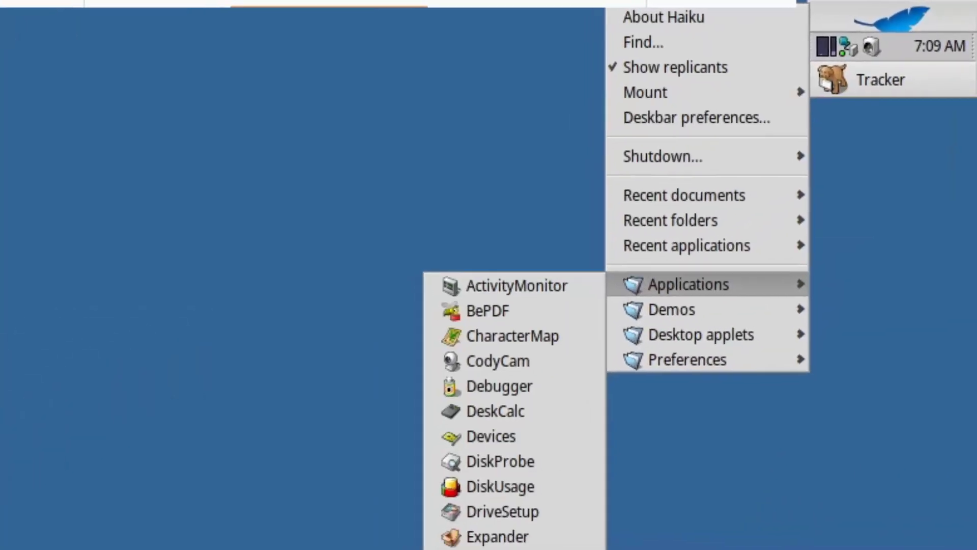
pyautogui.moveTo(754, 340)
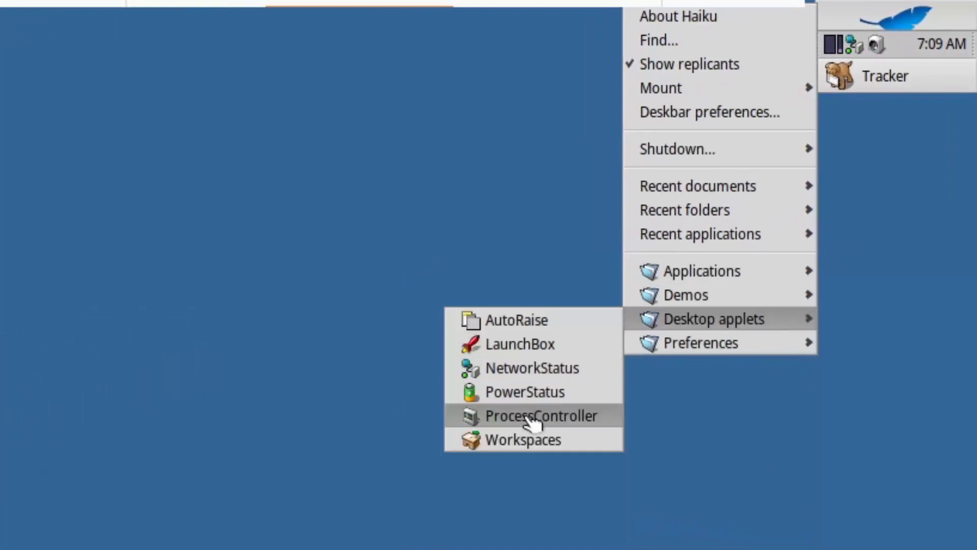
pyautogui.moveTo(710, 342)
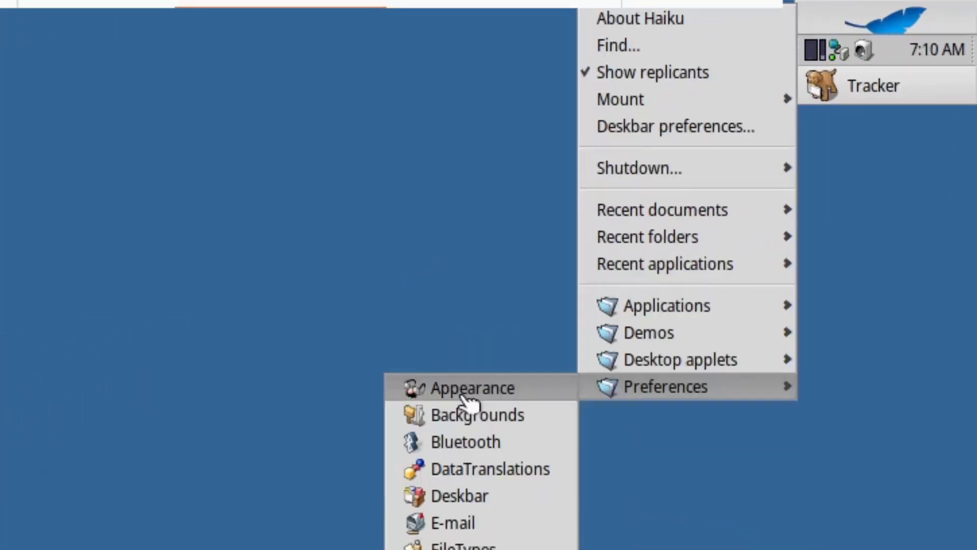
pyautogui.click(466, 400)
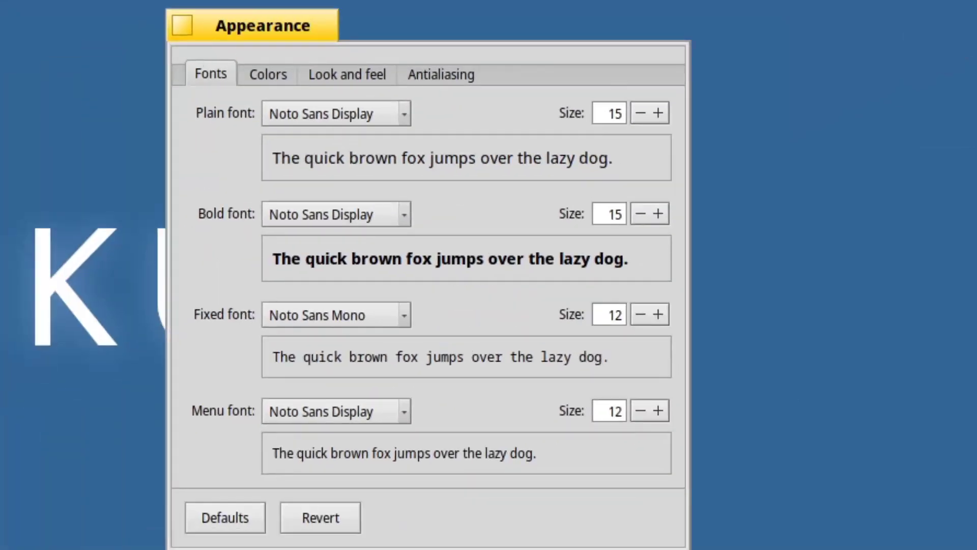
# Step: Try a bold font size of 14 in the Appearance preferences and step it up again
pyautogui.click(274, 7)
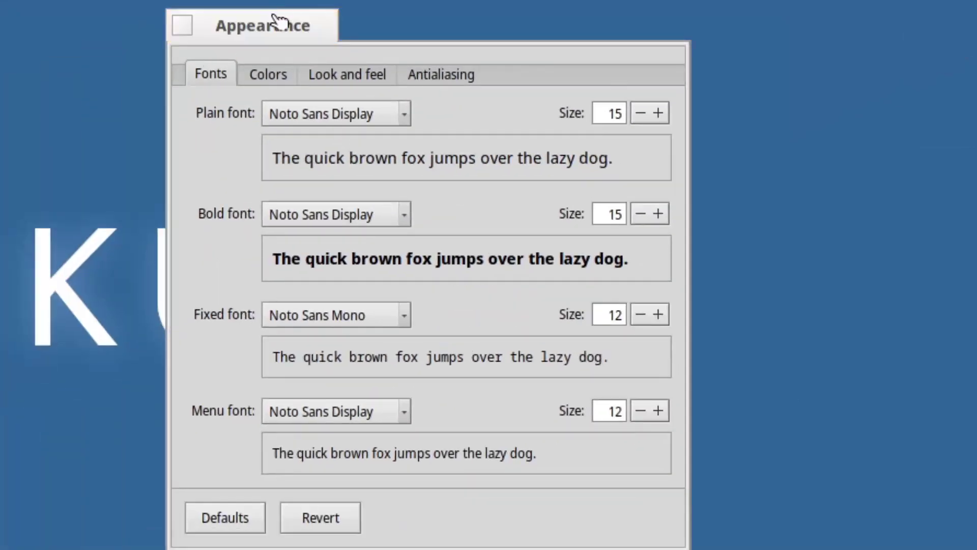
pyautogui.click(645, 213)
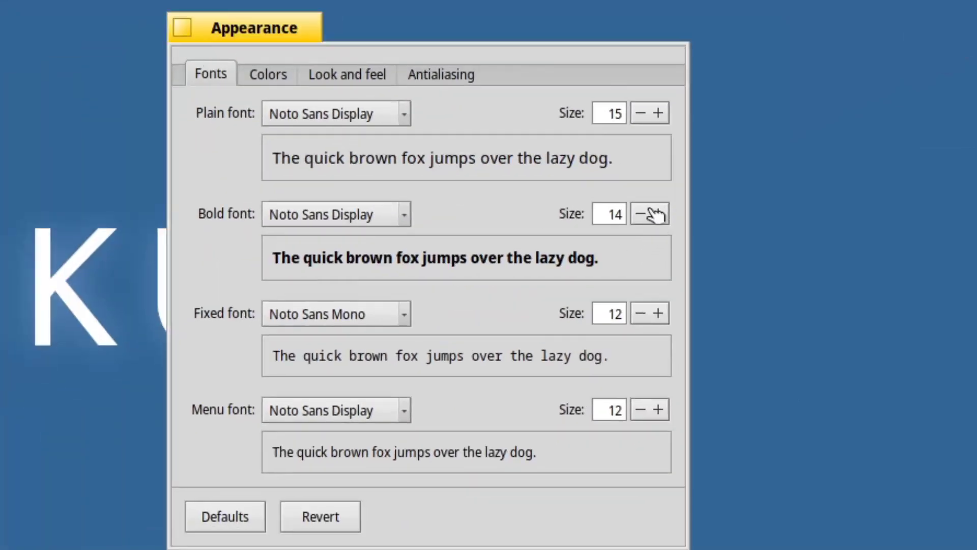
pyautogui.click(656, 214)
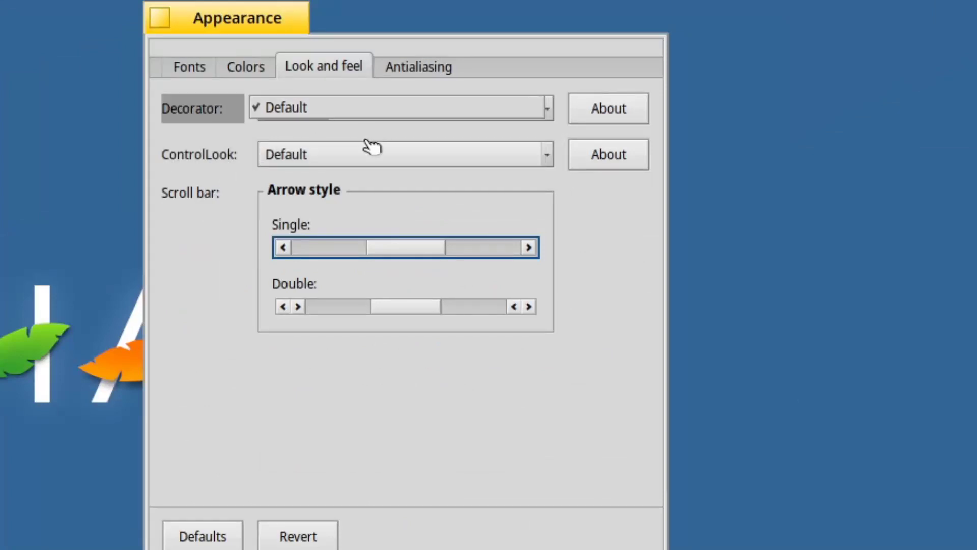
# Step: Check the Decorator and ControlLook choices and browse the list of interface colors in the Appearance preferences
pyautogui.click(372, 147)
pyautogui.click(366, 212)
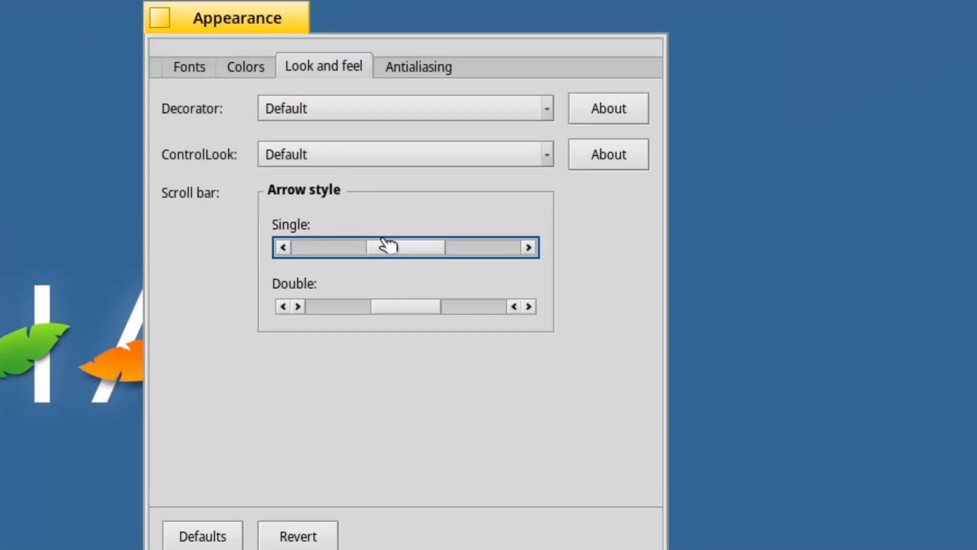
pyautogui.click(283, 105)
pyautogui.click(253, 64)
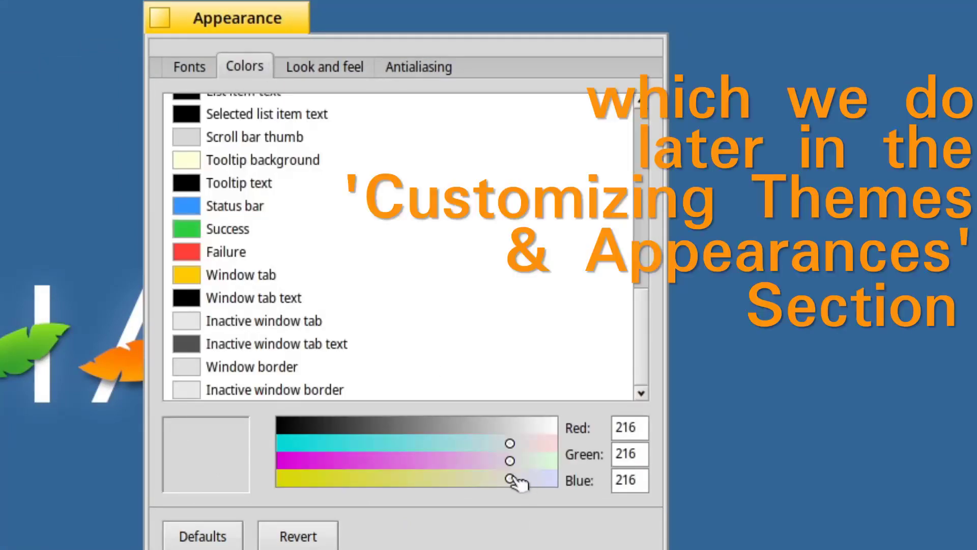
pyautogui.scroll(6, 366, 397)
pyautogui.click(620, 142)
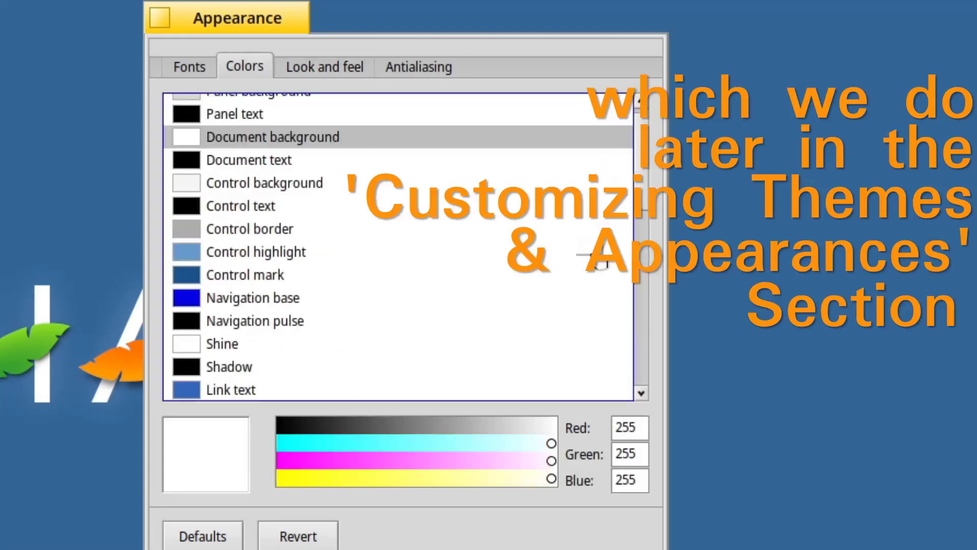
pyautogui.scroll(1, 633, 146)
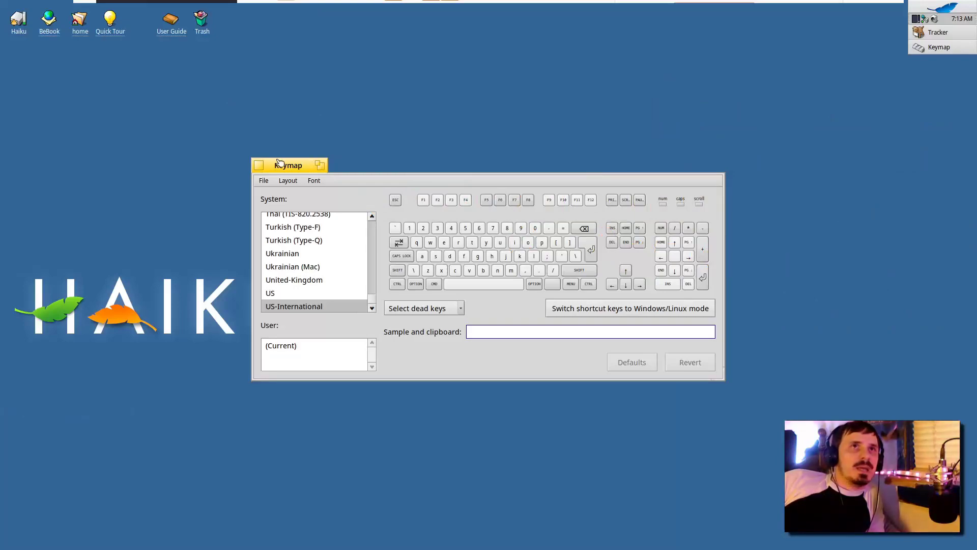
# Step: Reposition the Keymap preferences window and test the Alt modifier on its keyboard layout
pyautogui.moveTo(322, 165); pyautogui.dragTo(315, 170)
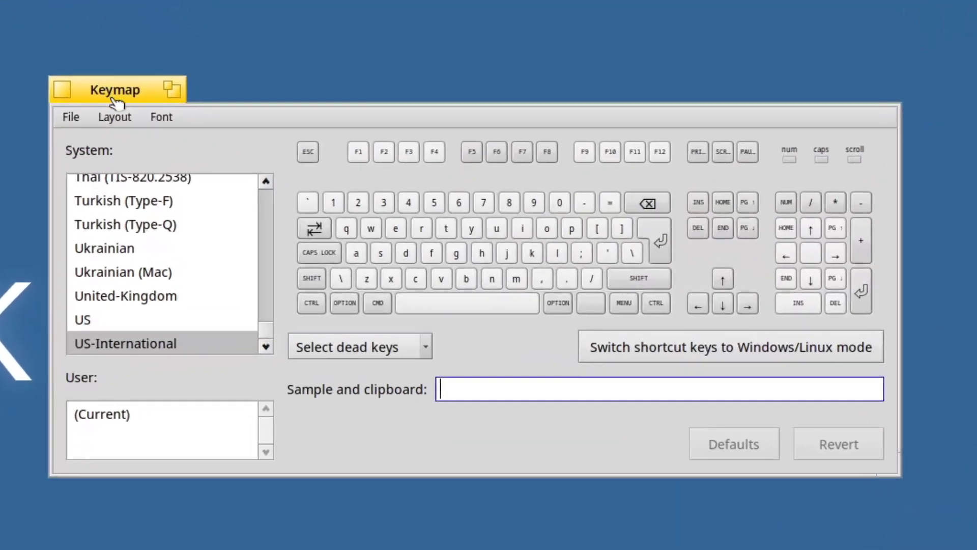
pyautogui.press('alt')
pyautogui.press('alt')
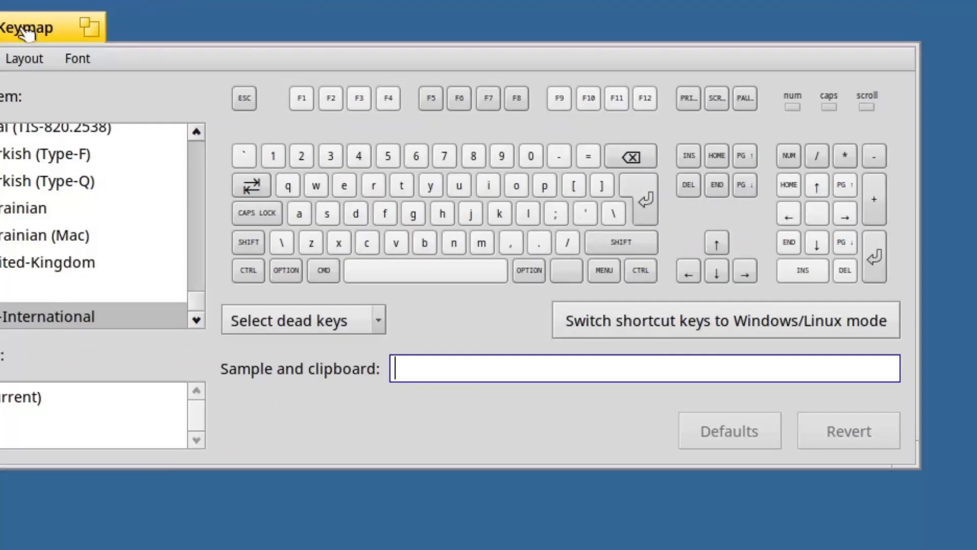
pyautogui.press('alt')
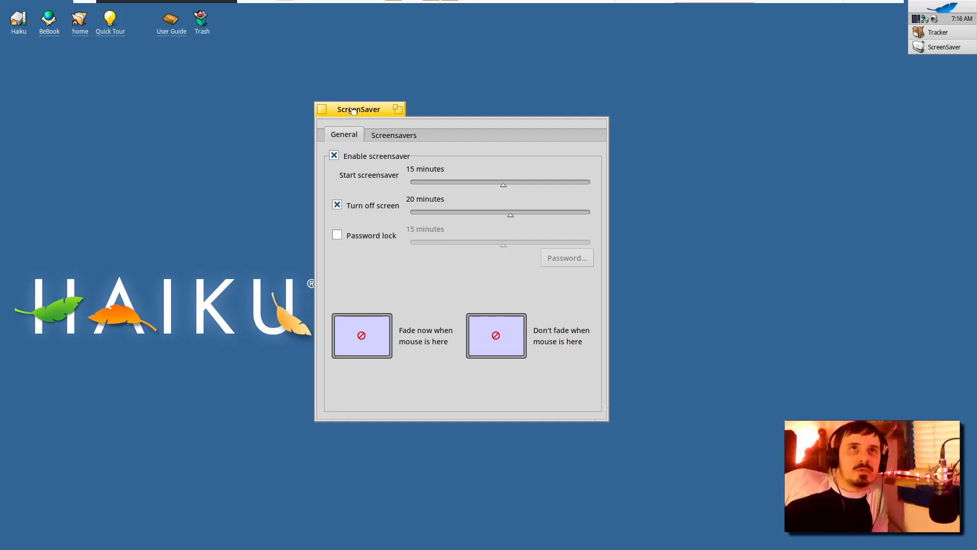
# Step: Reposition the ScreenSaver preferences window and try the Password lock option on and off
pyautogui.moveTo(353, 110); pyautogui.dragTo(352, 111)
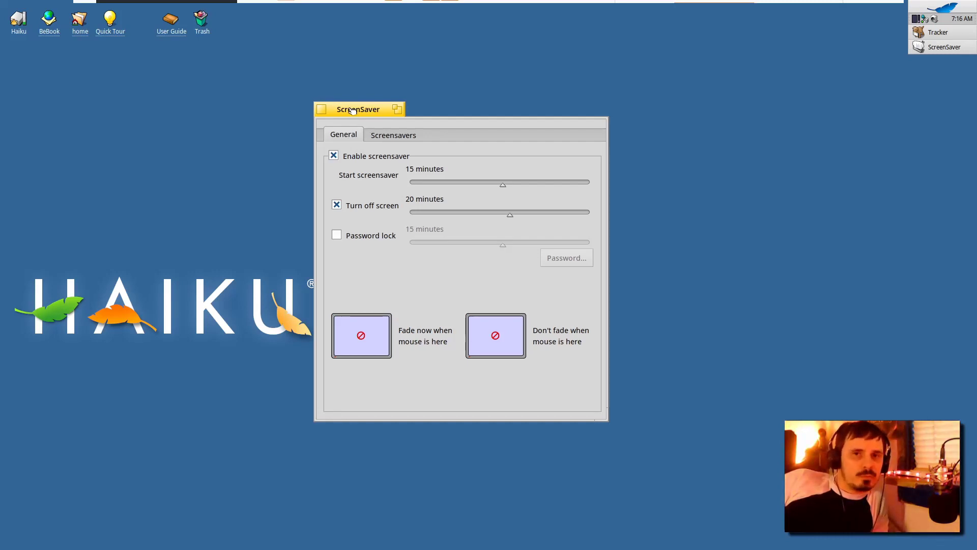
pyautogui.moveTo(353, 110); pyautogui.dragTo(323, 116)
pyautogui.click(322, 247)
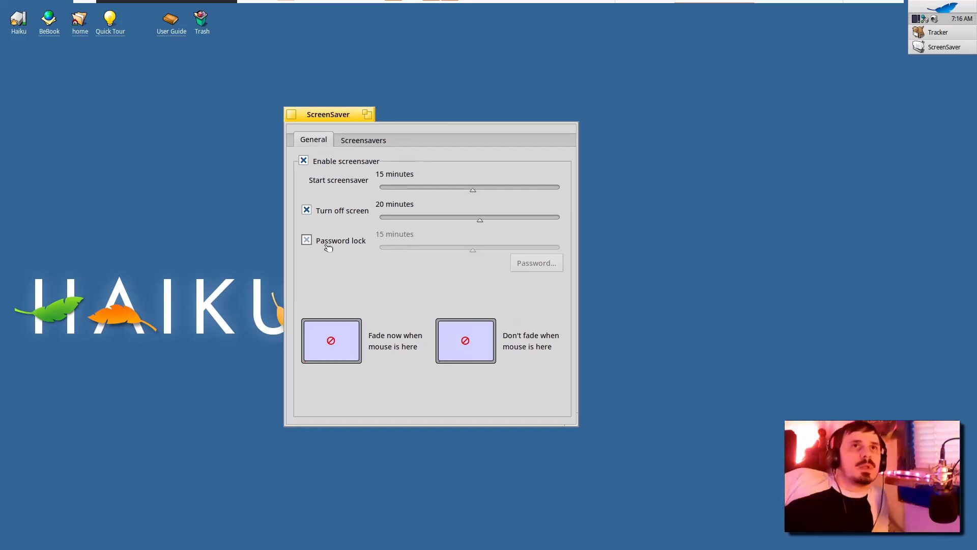
pyautogui.click(322, 246)
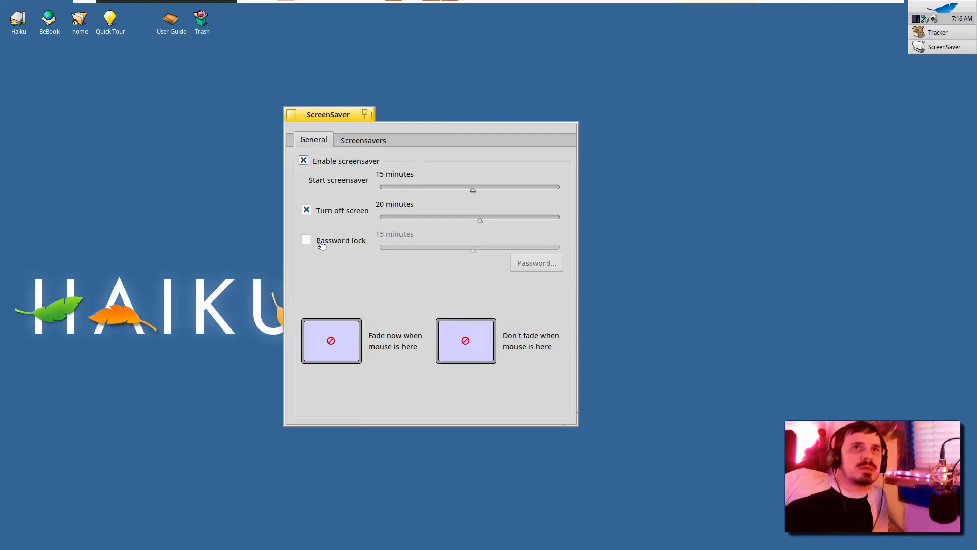
# Step: Browse the available screensavers, including Butterfly, Gravity and IFS, and preview them in a full-screen test
pyautogui.click(350, 139)
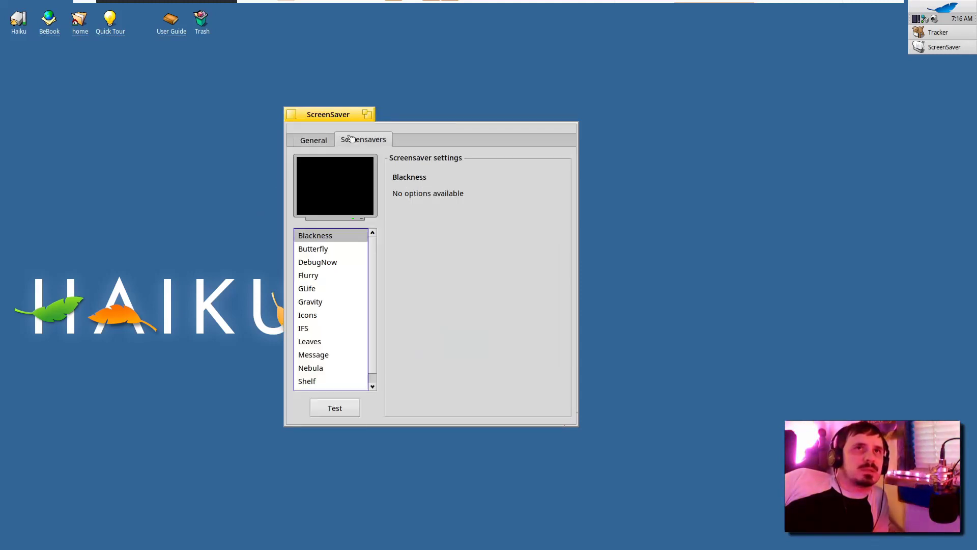
pyautogui.click(319, 248)
pyautogui.click(326, 298)
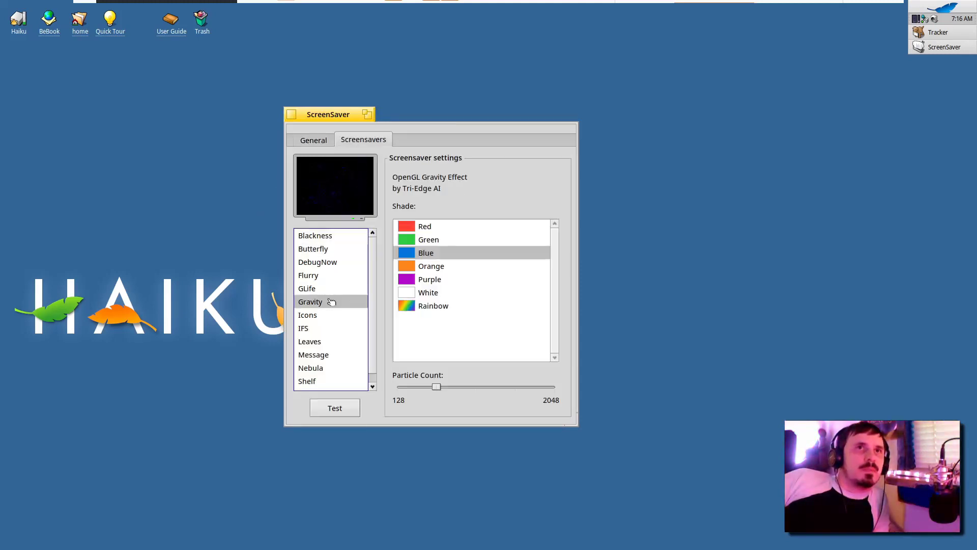
pyautogui.click(305, 328)
pyautogui.scroll(-1, 308, 367)
pyautogui.click(331, 407)
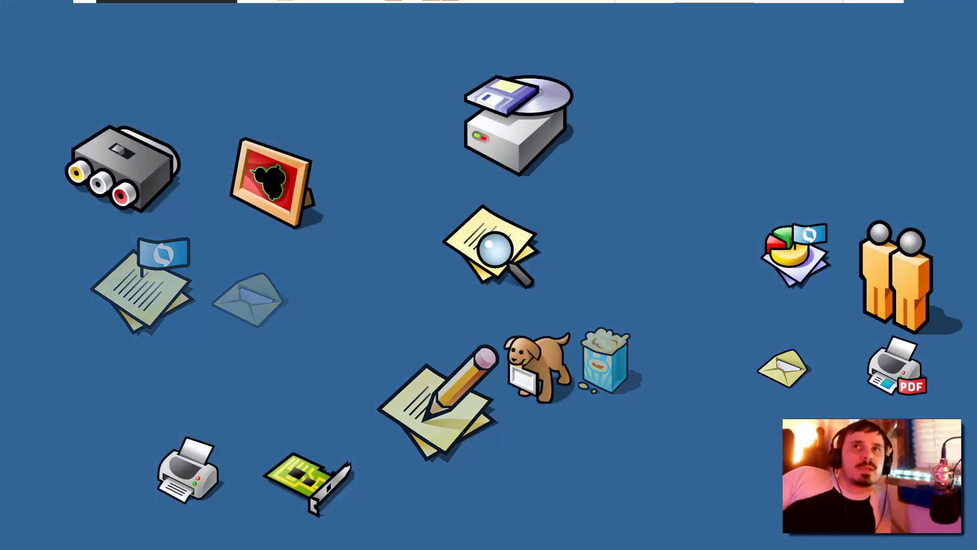
pyautogui.press('Escape')
pyautogui.press('Down')
pyautogui.press('Down')
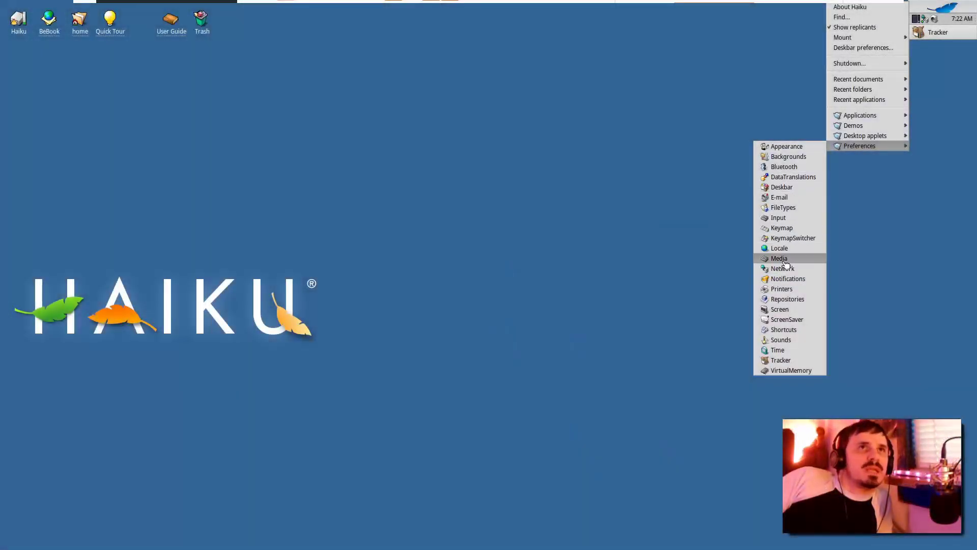
# Step: Review the audio settings, audio mixer and video settings in the Media preferences and check the Deskbar volume control
pyautogui.click(788, 259)
pyautogui.click(273, 212)
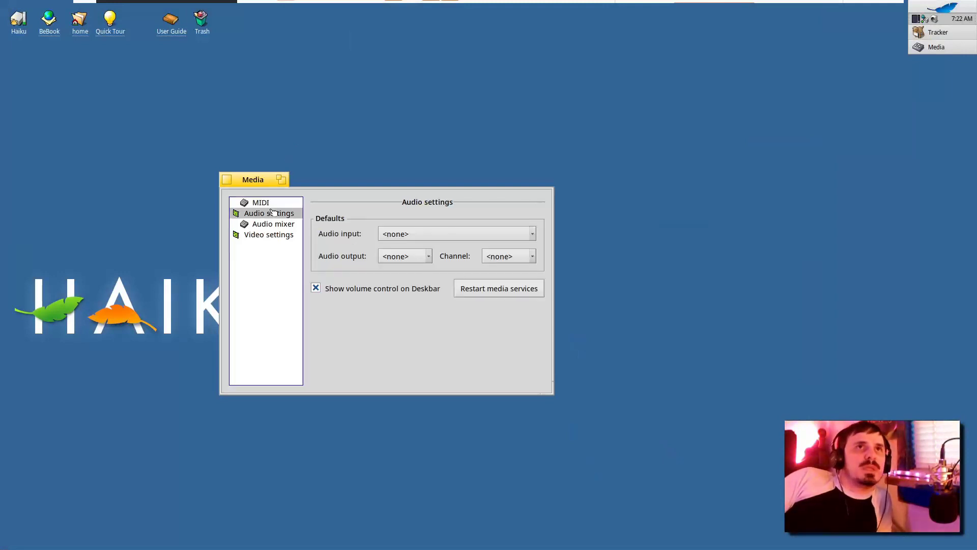
pyautogui.click(269, 225)
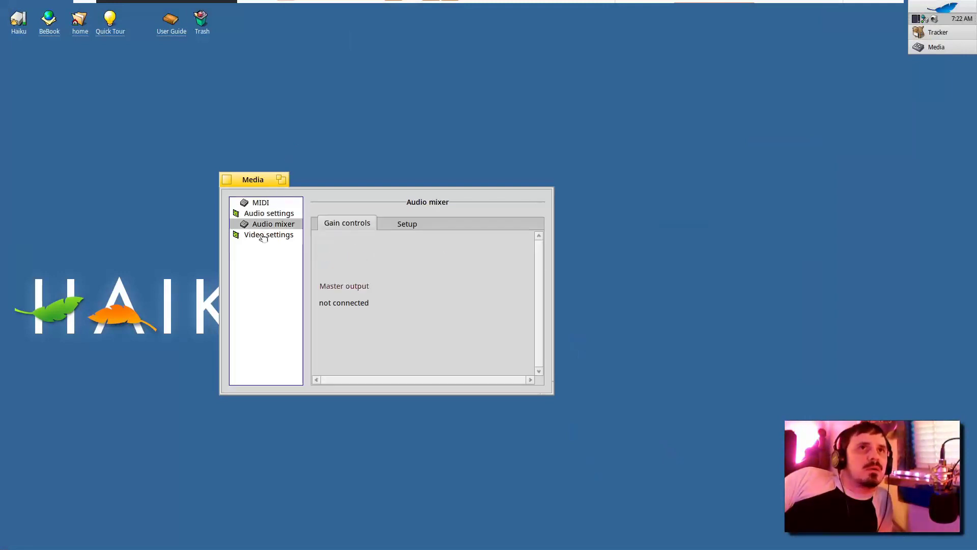
pyautogui.click(262, 236)
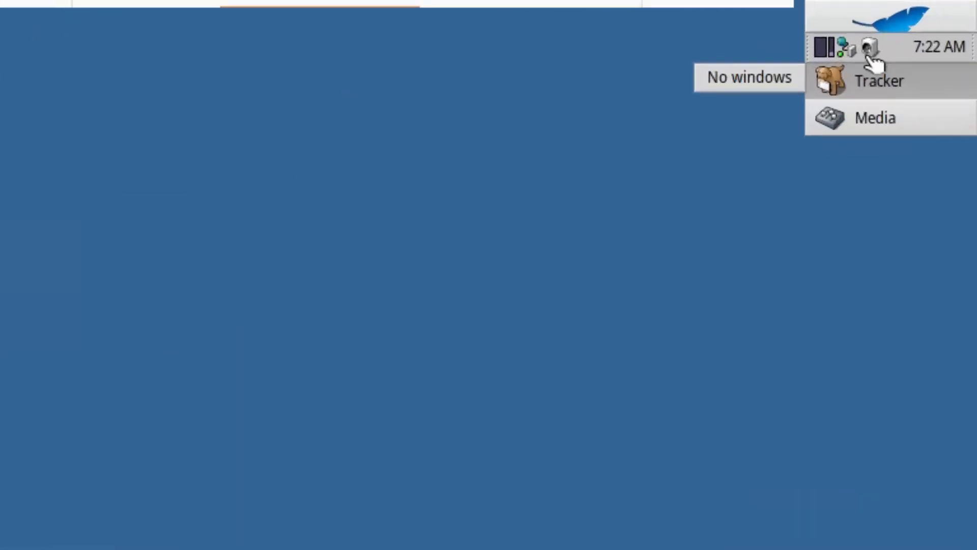
pyautogui.click(935, 20)
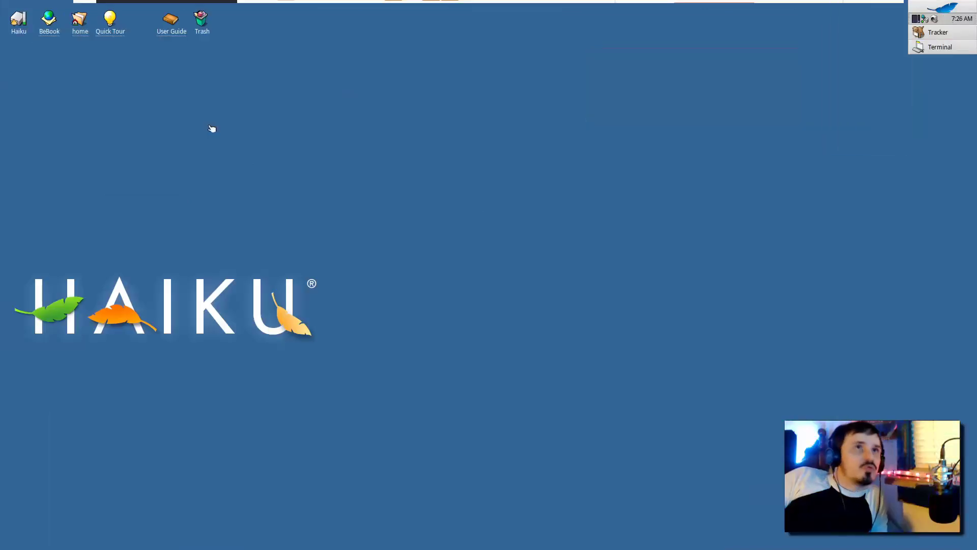
# Step: Cycle between Tracker and Terminal with the application switcher and bring up the Terminal window
pyautogui.hotkey('ctrl', 'Tab')
pyautogui.hotkey('ctrl', 'Tab')
pyautogui.hotkey('ctrl', 'Tab')
pyautogui.hotkey('ctrl', 'Tab')
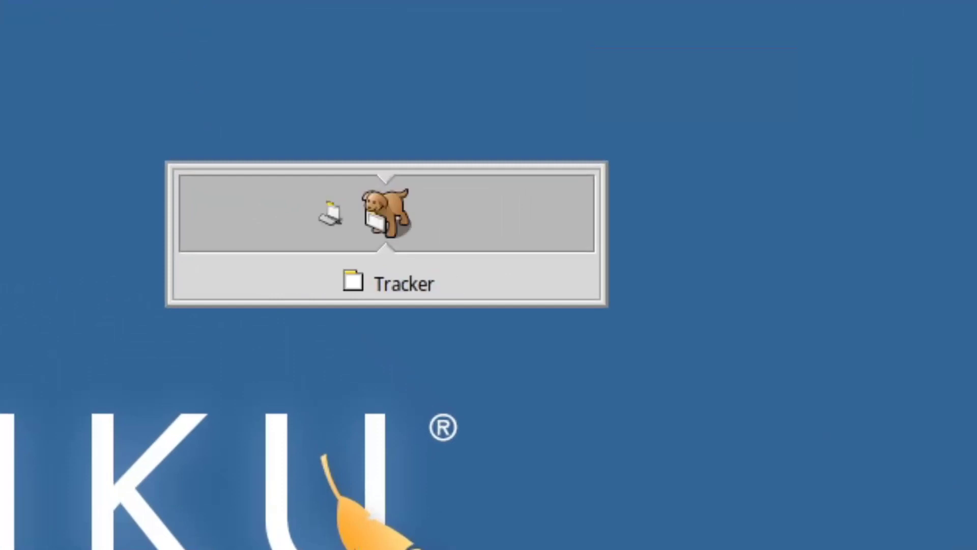
pyautogui.hotkey('ctrl', 'Tab')
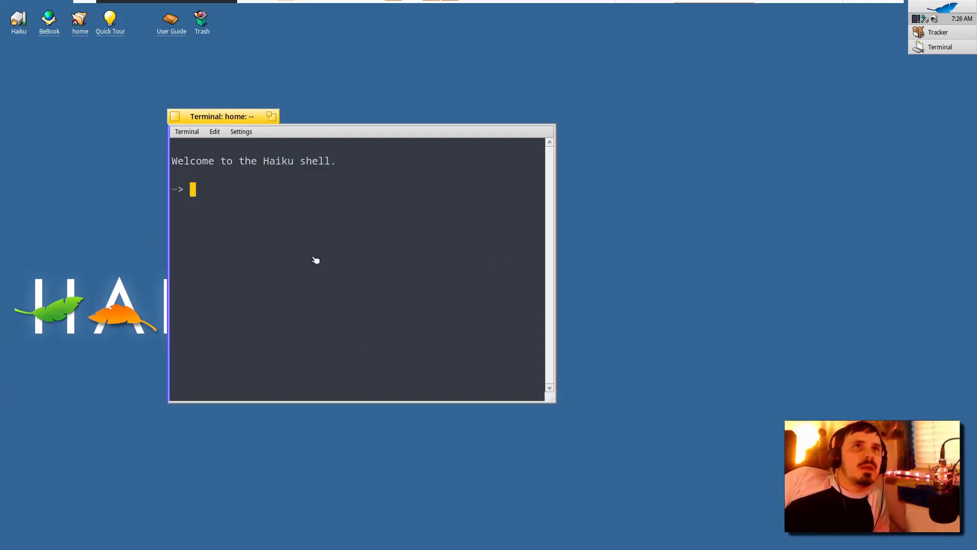
# Step: Move and enlarge the Terminal window, try zooming it and shift its title tab along the window edge
pyautogui.moveTo(316, 260); pyautogui.dragTo(344, 276)
pyautogui.moveTo(480, 292); pyautogui.dragTo(307, 165)
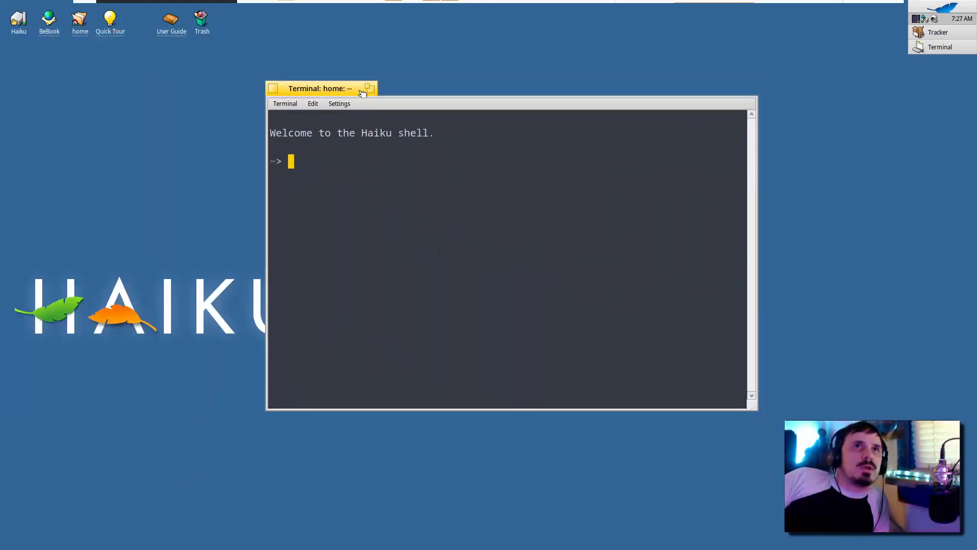
pyautogui.click(369, 89)
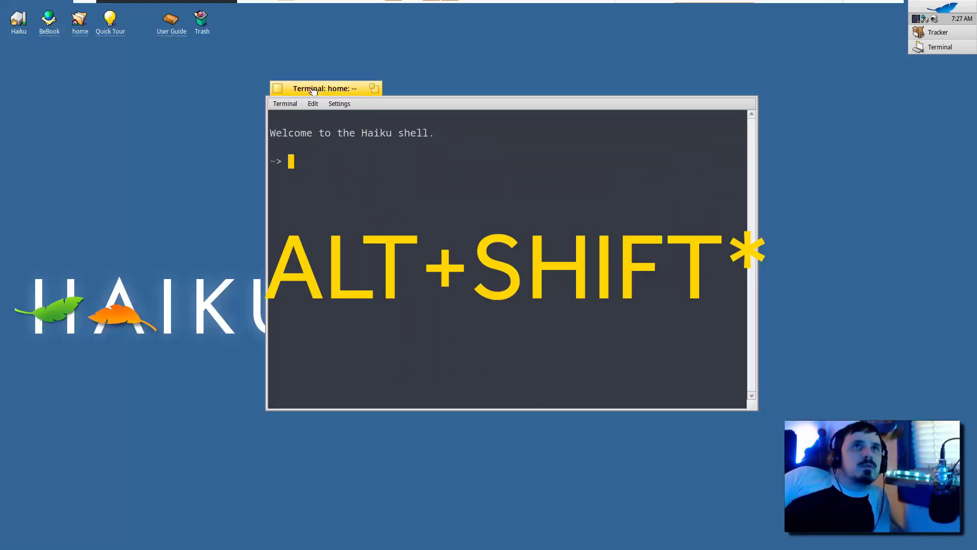
pyautogui.moveTo(331, 86); pyautogui.dragTo(310, 118)
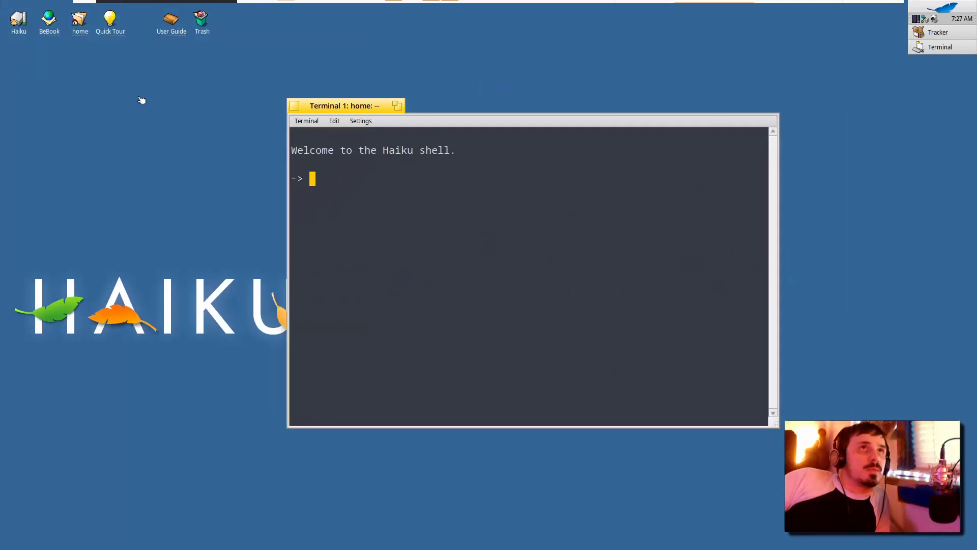
# Step: Bring the Terminal window back into view and open additional shell tabs inside it
pyautogui.click(362, 122)
pyautogui.click(351, 109)
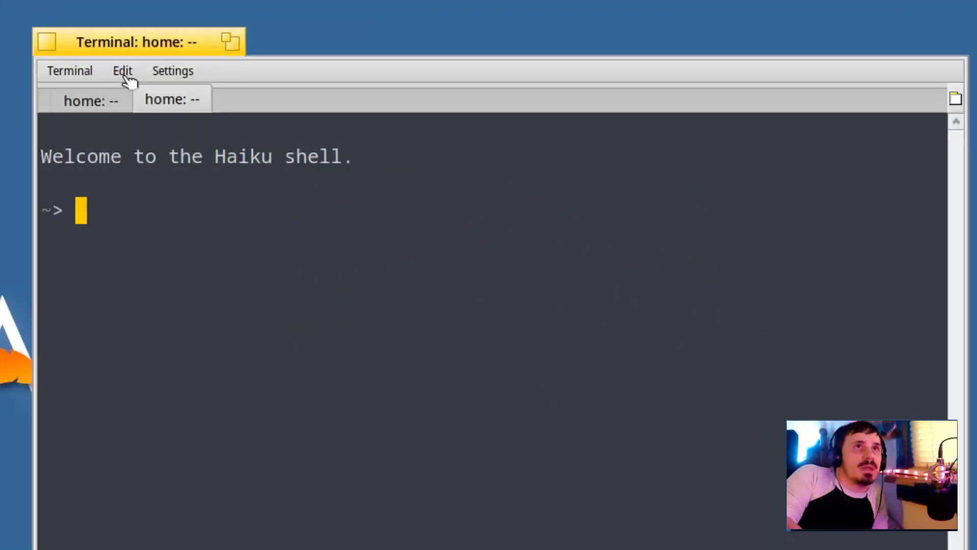
pyautogui.hotkey('alt', 't')
pyautogui.hotkey('alt', 't')
pyautogui.hotkey('alt', 't')
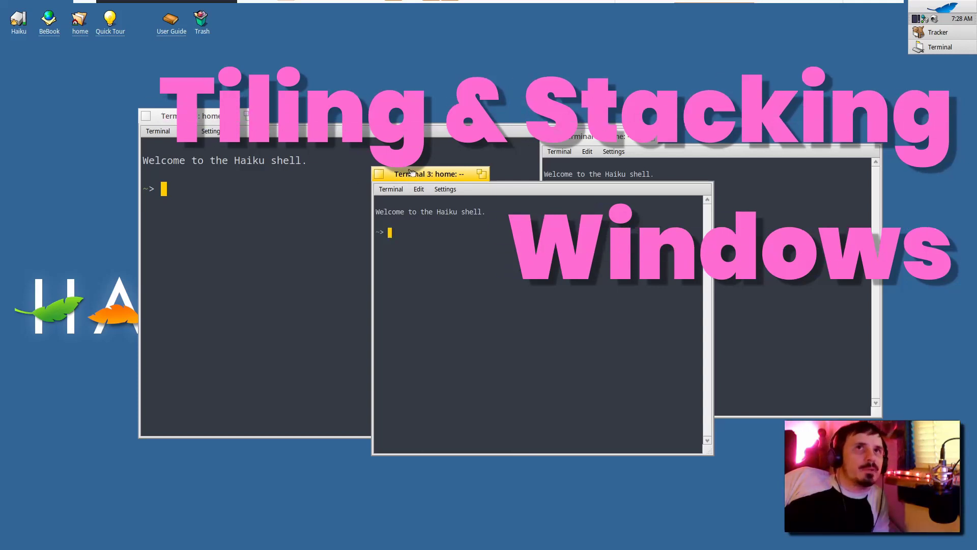
# Step: Stack the Terminal 3 window onto Terminal 1 and switch between the two stacked windows
pyautogui.moveTo(411, 173); pyautogui.dragTo(198, 127)
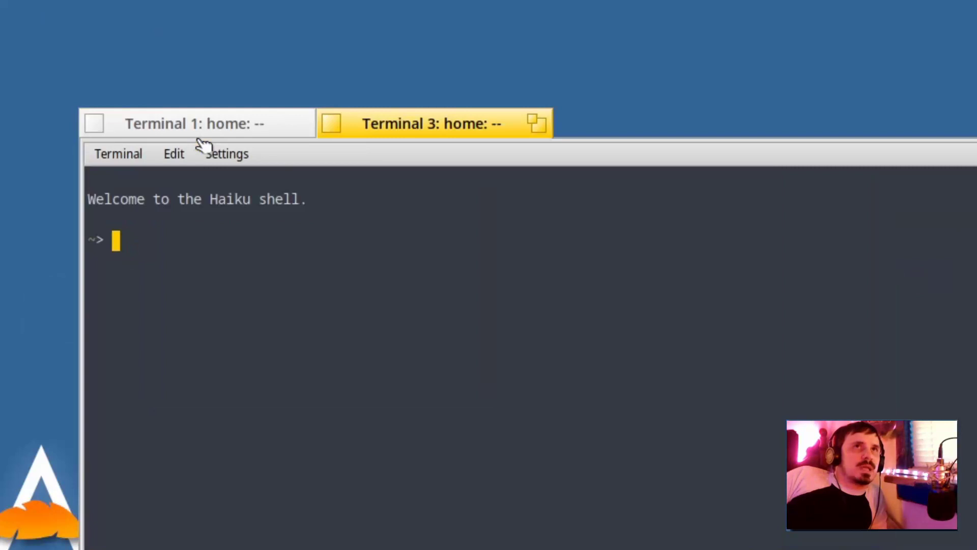
pyautogui.click(250, 125)
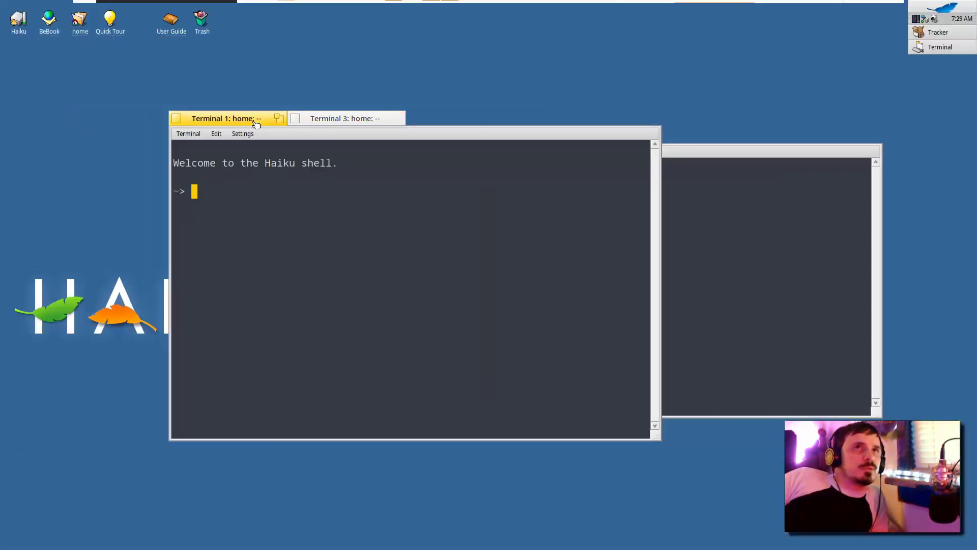
pyautogui.click(329, 120)
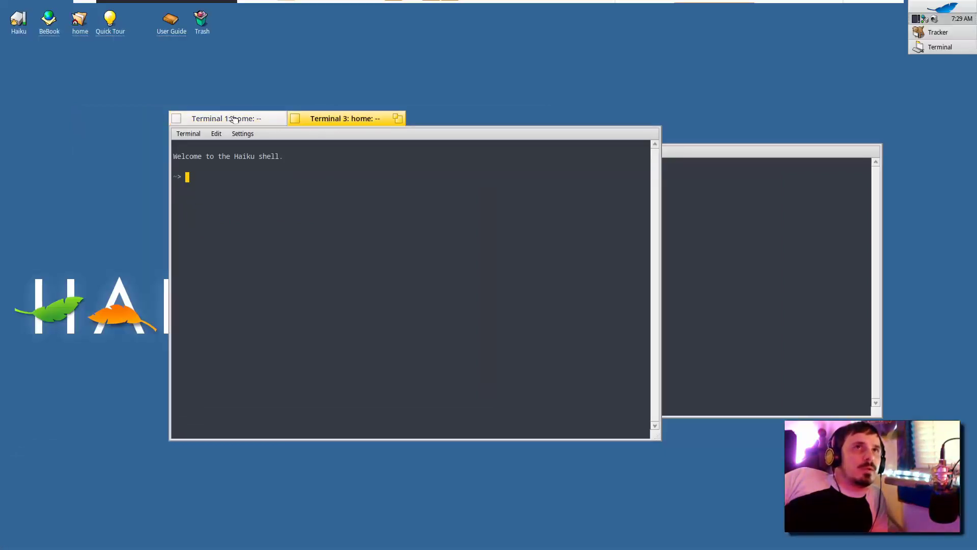
# Step: Tile the Terminal 2 window beneath the Terminal 1 and 3 stack, and move and resize the joined group
pyautogui.moveTo(233, 118); pyautogui.dragTo(111, 116)
pyautogui.moveTo(609, 141)
pyautogui.mouseDown()
pyautogui.moveTo(635, 137)
pyautogui.moveTo(614, 142)
pyautogui.mouseUp()
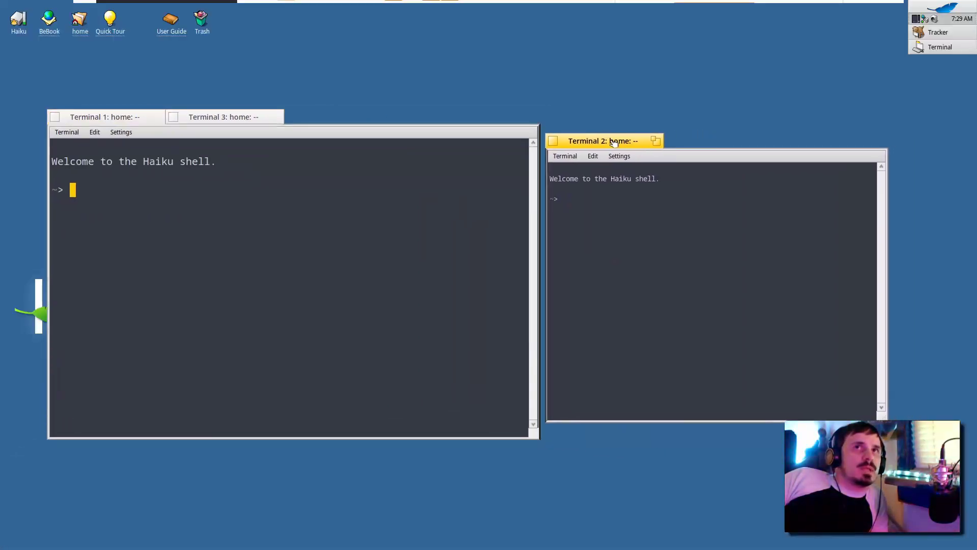
pyautogui.moveTo(97, 120); pyautogui.dragTo(57, 39)
pyautogui.moveTo(588, 42); pyautogui.dragTo(97, 368)
pyautogui.moveTo(105, 45); pyautogui.dragTo(252, 46)
pyautogui.moveTo(362, 493); pyautogui.dragTo(347, 503)
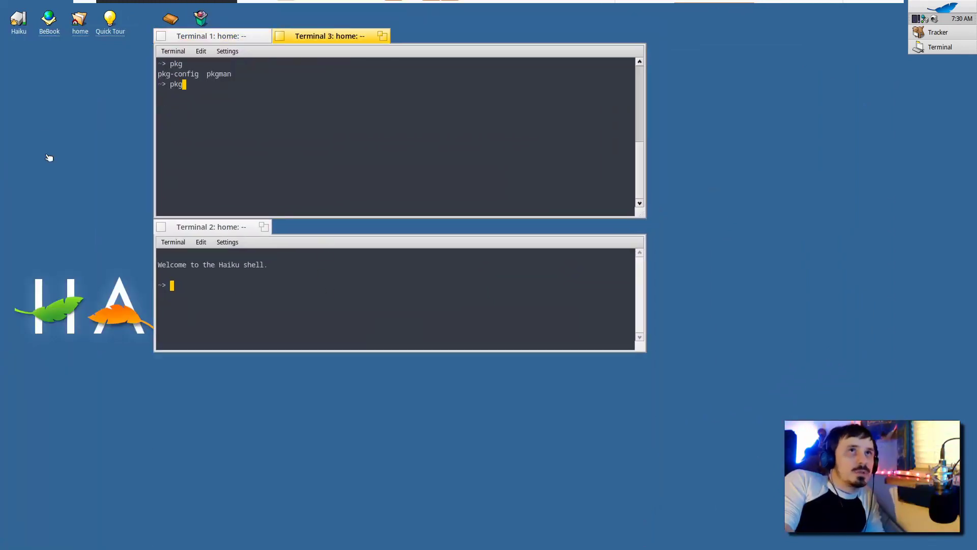
# Step: Run pkgman in Terminal 3 and look back through its usage information
pyautogui.write('man')
pyautogui.press('Return')
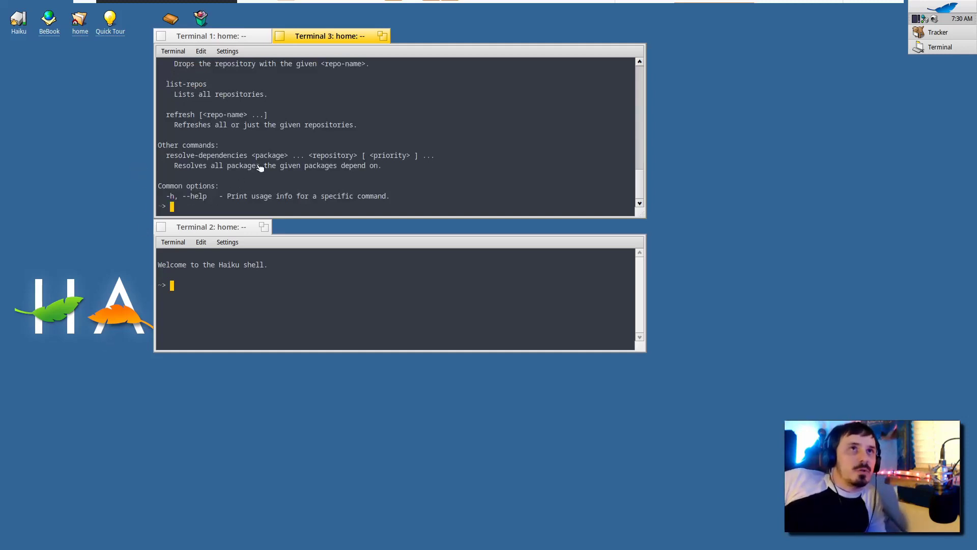
pyautogui.scroll(2, 259, 168)
# Step: Enlarge the stacked Terminal windows and bring Terminal 1 to the front
pyautogui.moveTo(155, 217); pyautogui.dragTo(66, 388)
pyautogui.moveTo(115, 30); pyautogui.dragTo(125, 41)
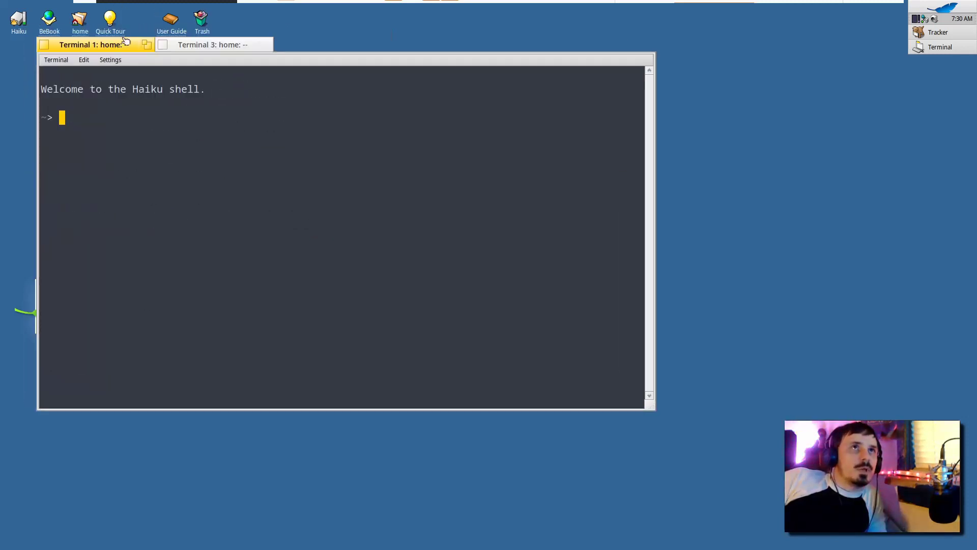
# Step: Bring Terminal 3 to the front and search pkgman for packages matching vmtools and vmware
pyautogui.click(160, 45)
pyautogui.scroll(3, 170, 277)
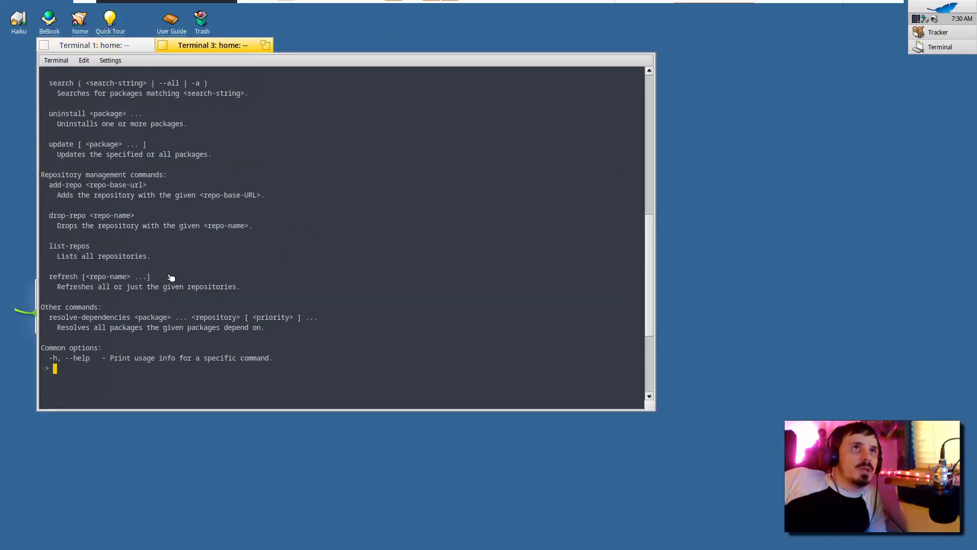
pyautogui.write('clear')
pyautogui.hotkey('ctrl', 'c')
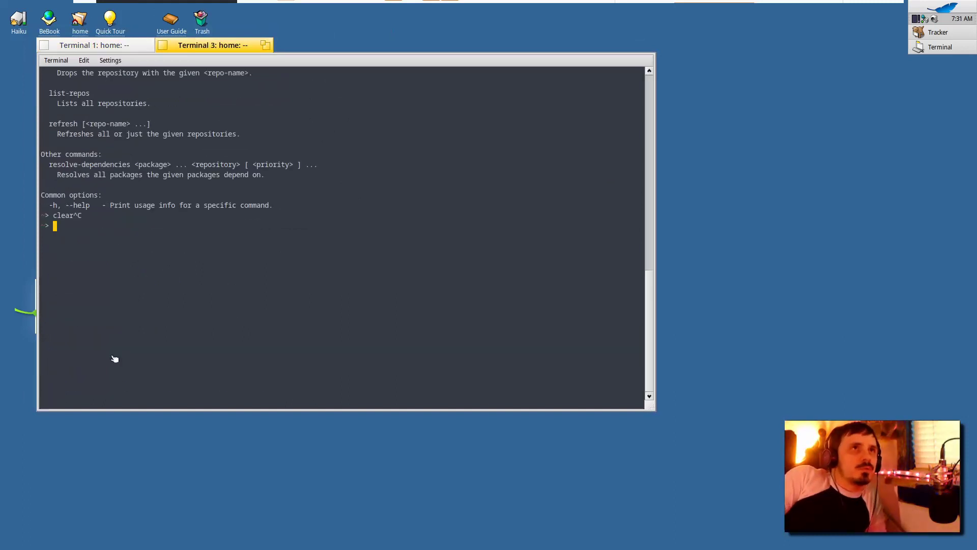
pyautogui.write('pkgman se')
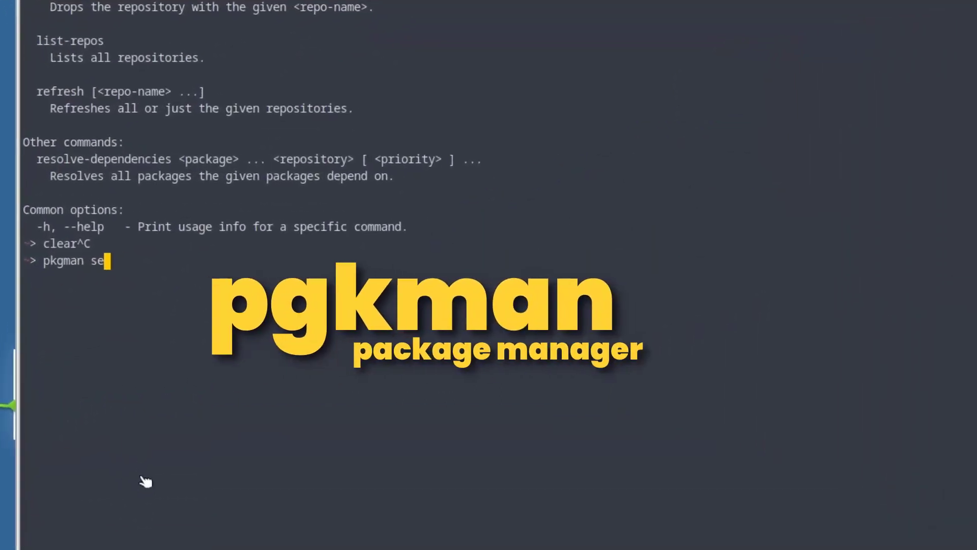
pyautogui.write('arch vm')
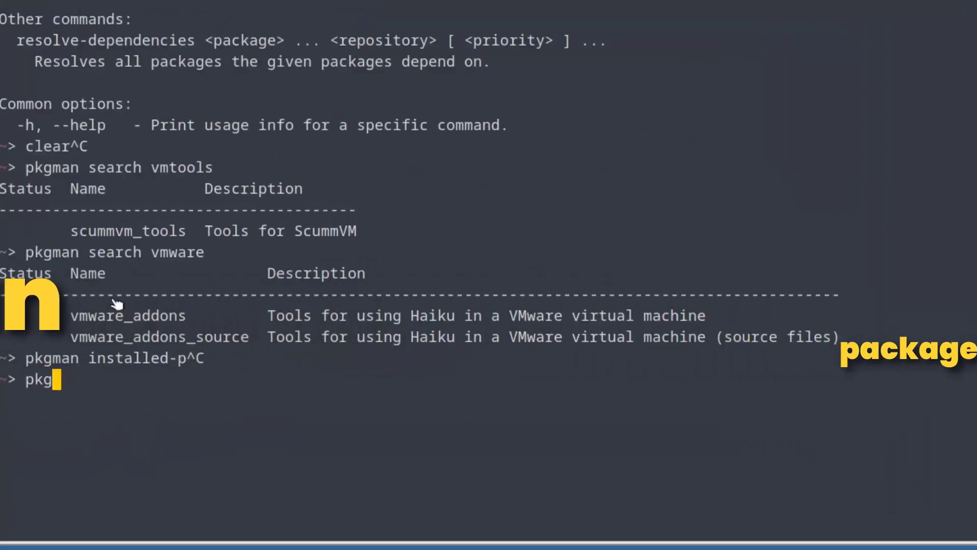
# Step: Install the vmware_addons package with pkgman and accept the proposed changes
pyautogui.write('man install ')
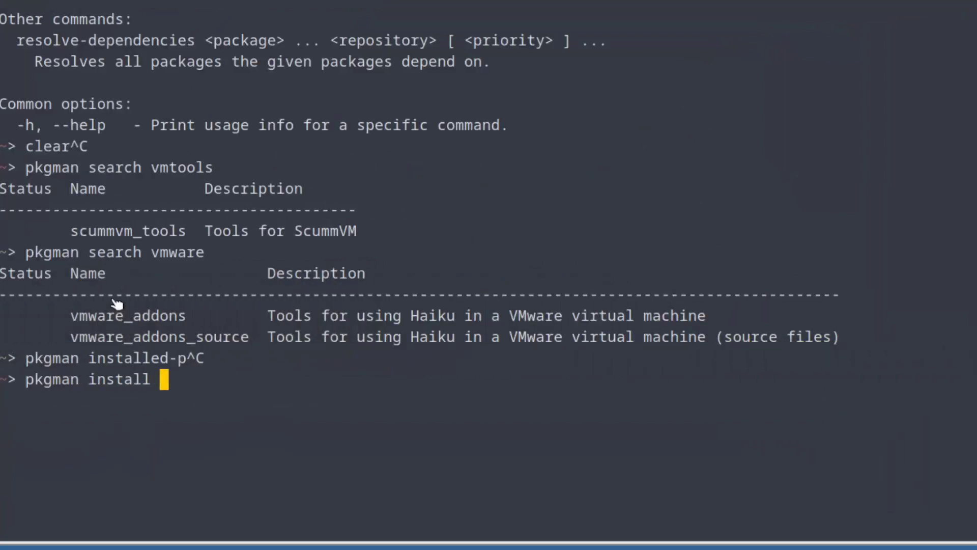
pyautogui.write('vmware_a')
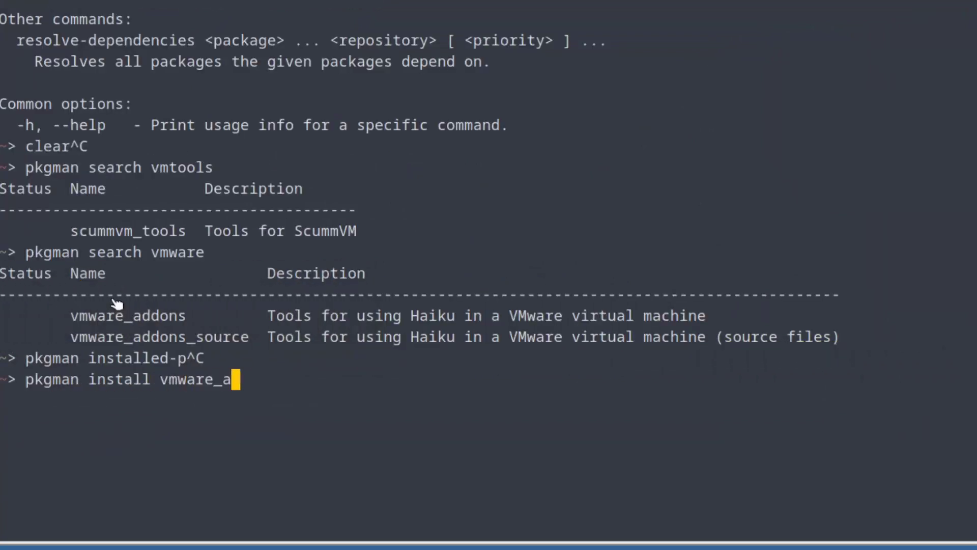
pyautogui.write('ddons')
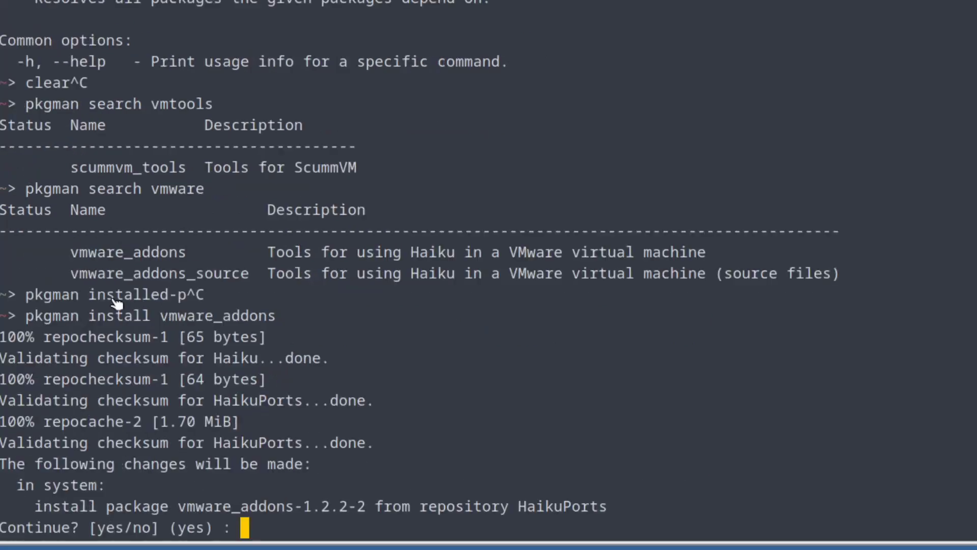
pyautogui.press('Return')
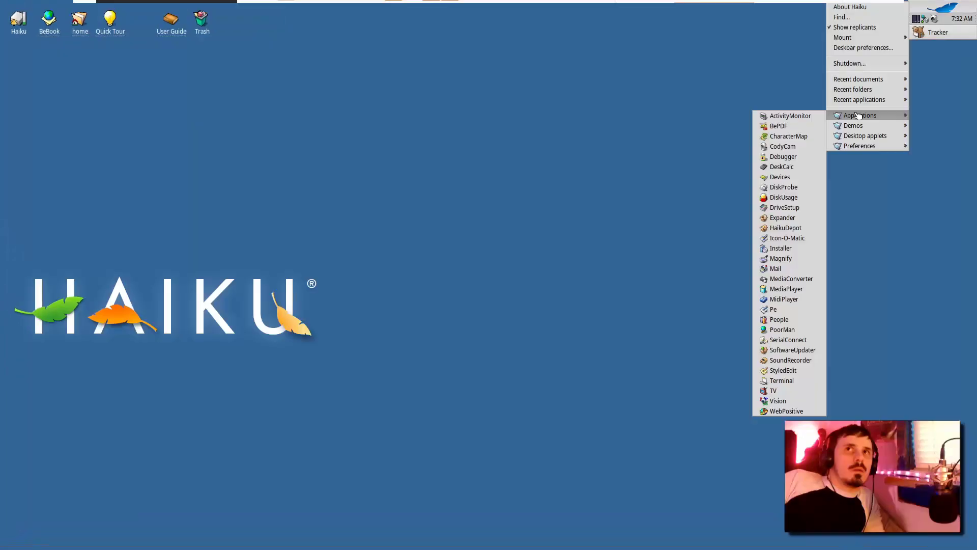
# Step: Open HaikuDepot, search all packages for opensound, and install the Open Sound package
pyautogui.click(789, 228)
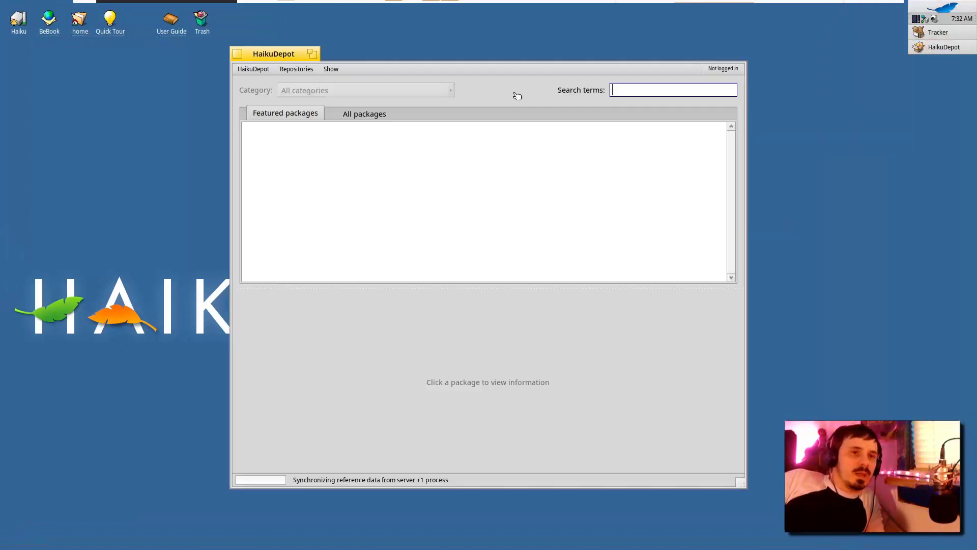
pyautogui.moveTo(296, 53); pyautogui.dragTo(246, 69)
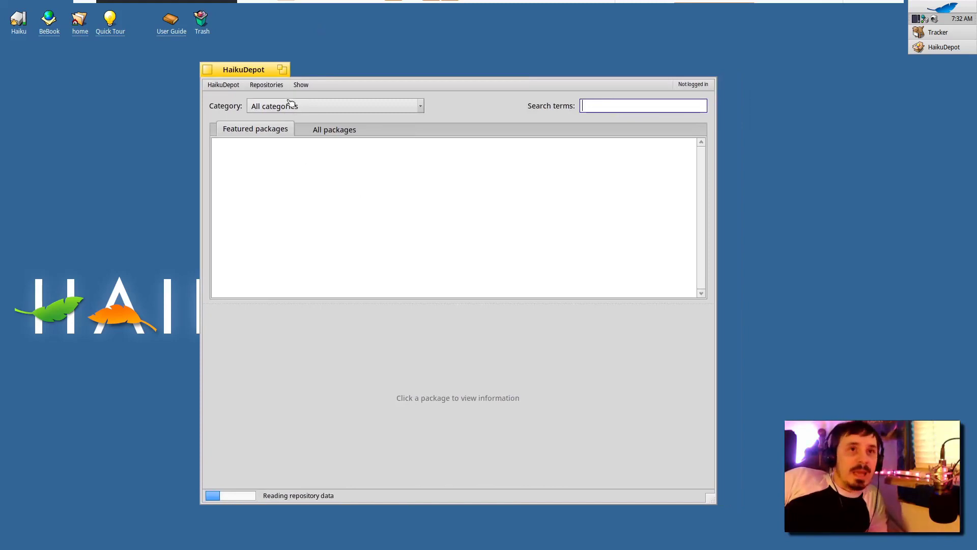
pyautogui.click(321, 105)
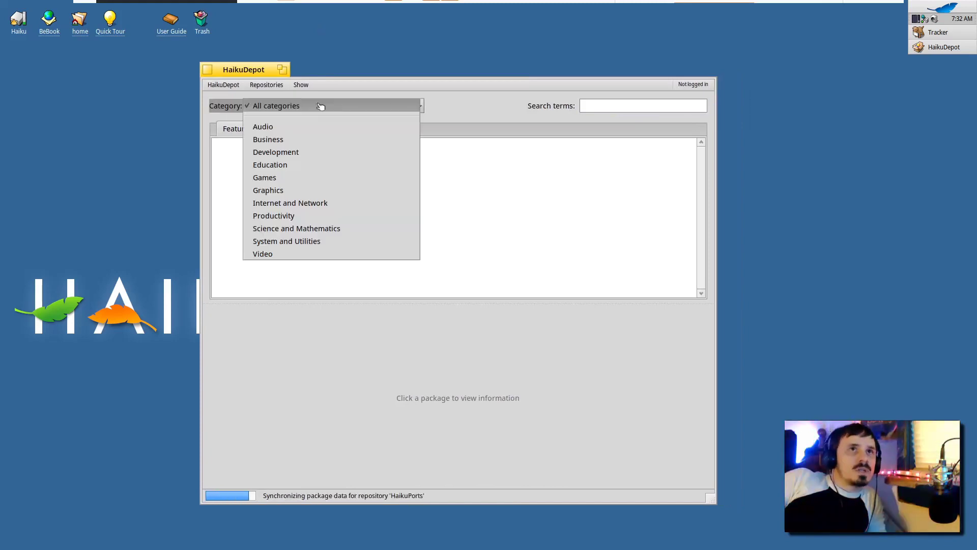
pyautogui.click(329, 83)
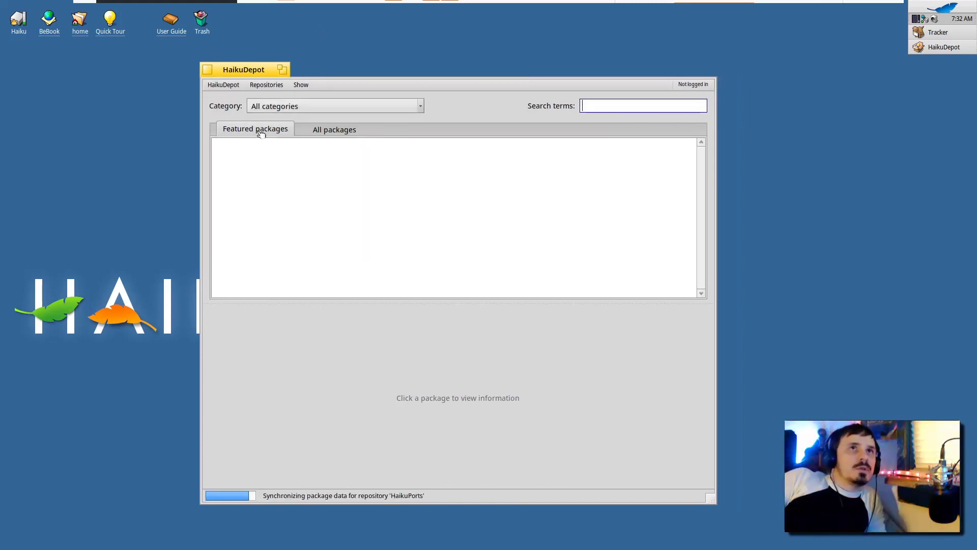
pyautogui.click(321, 131)
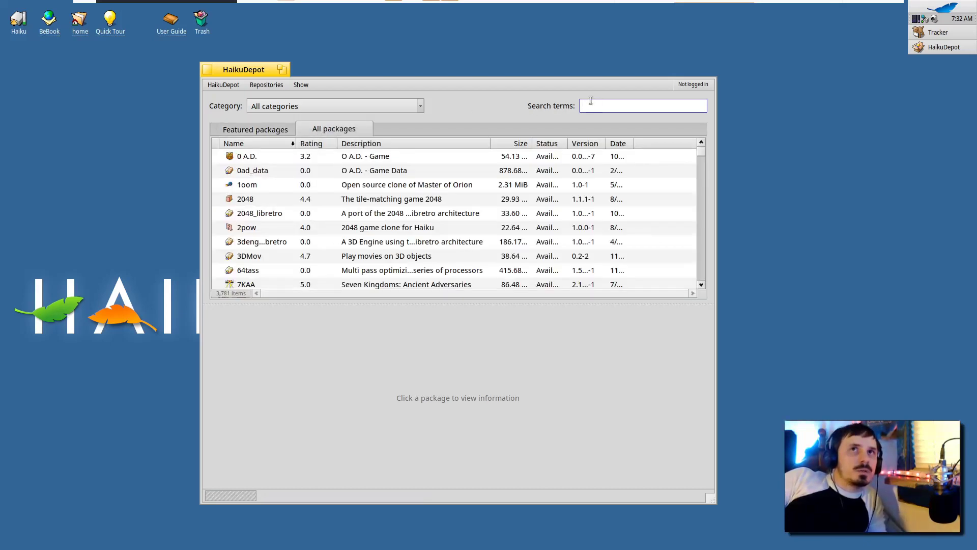
pyautogui.write('opensound')
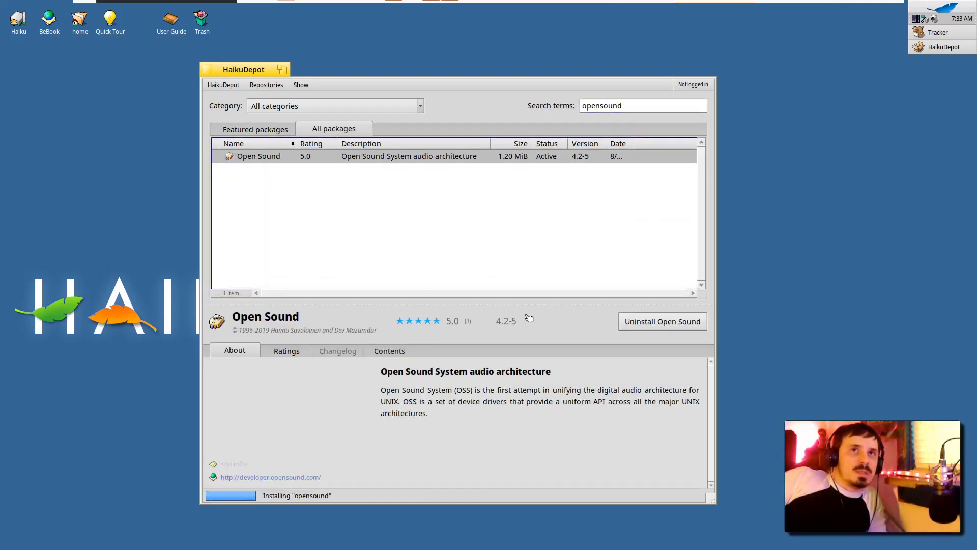
# Step: Close HaikuDepot and shut down Haiku
pyautogui.moveTo(223, 71); pyautogui.dragTo(227, 54)
pyautogui.click(215, 52)
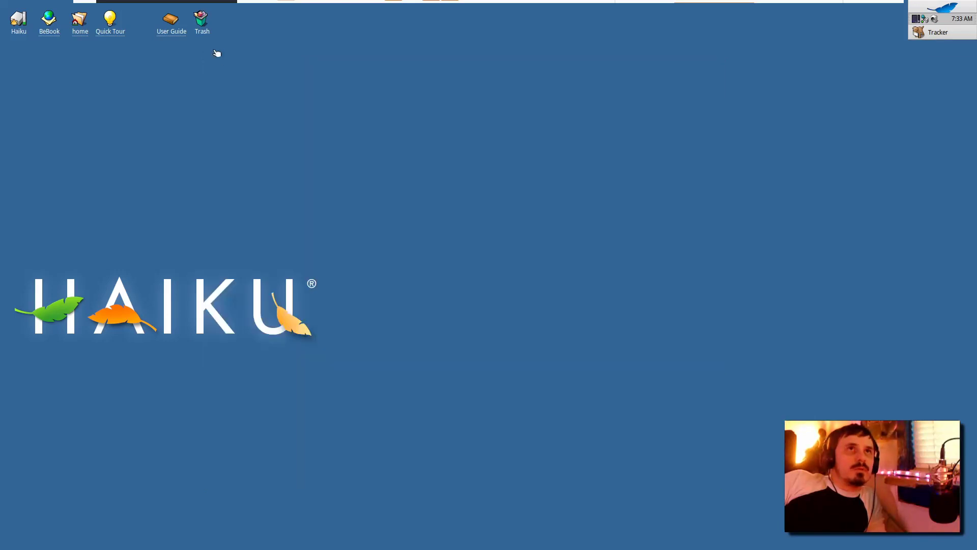
pyautogui.click(943, 8)
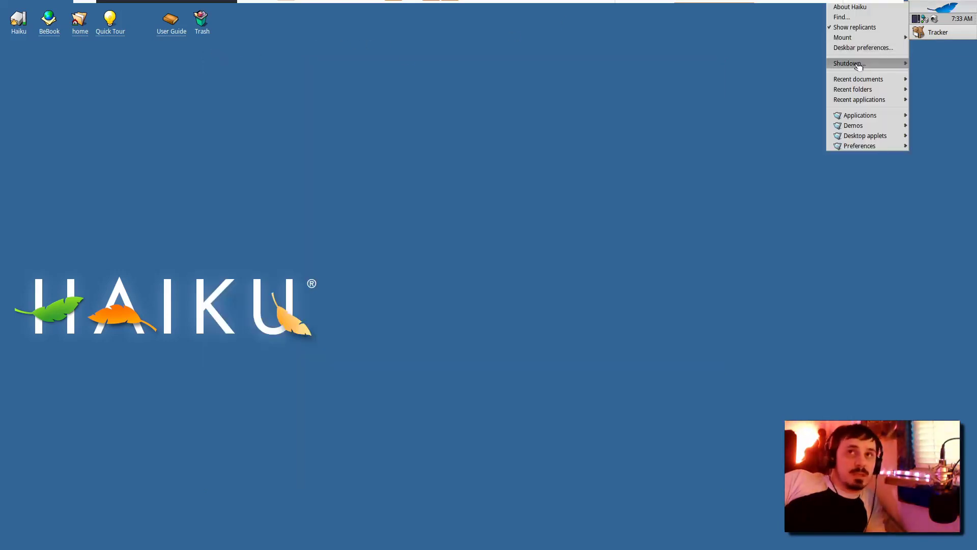
pyautogui.moveTo(856, 92)
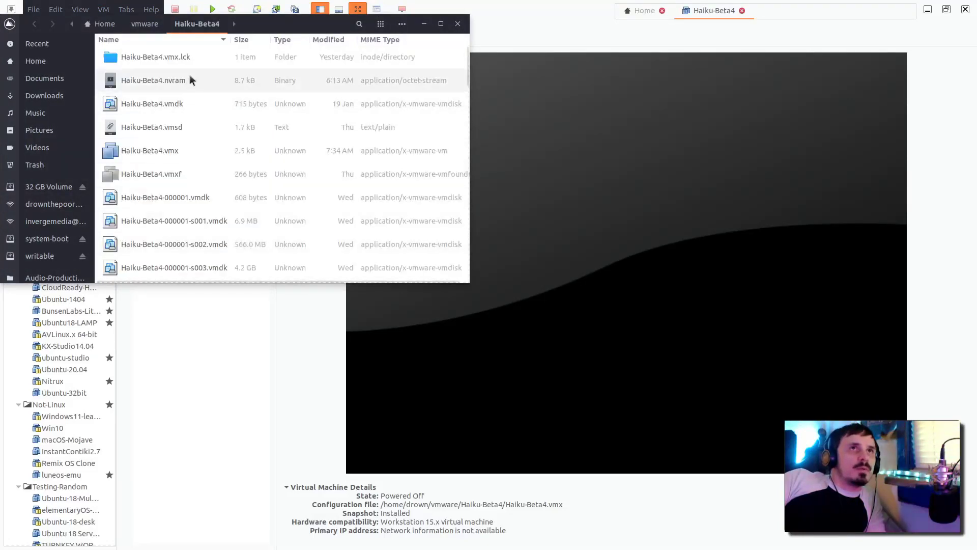
# Step: Open Haiku-Beta4.vmx in the text editor, add the line sound.virtualDev = "hdaudio" below tools.syncTime, and close the file
pyautogui.doubleClick(240, 150)
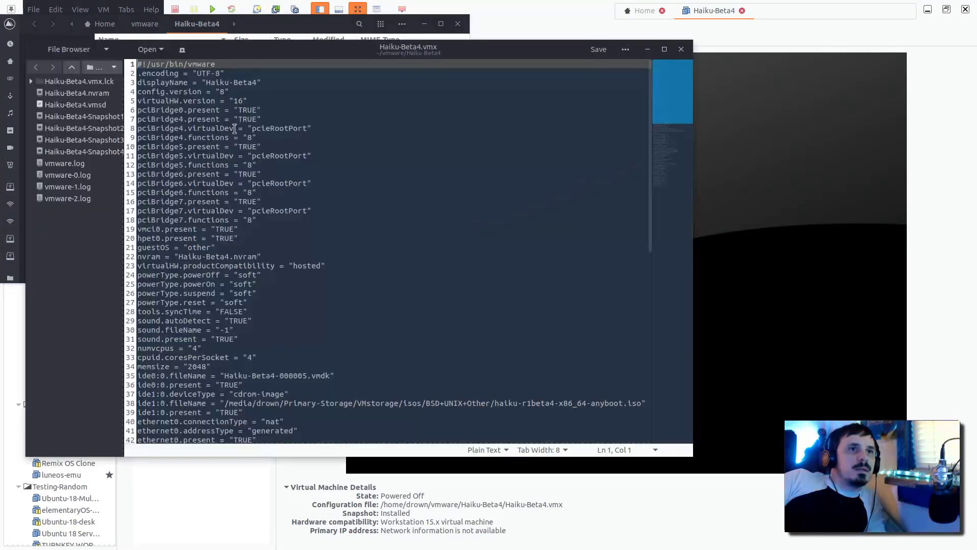
pyautogui.click(365, 311)
pyautogui.press('Return')
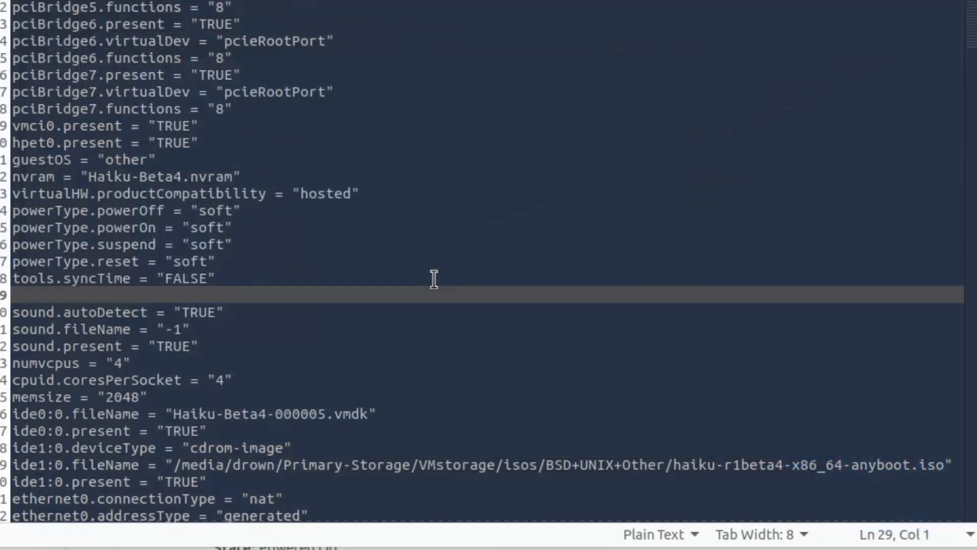
pyautogui.write('sound.virtualDev = "hdaud')
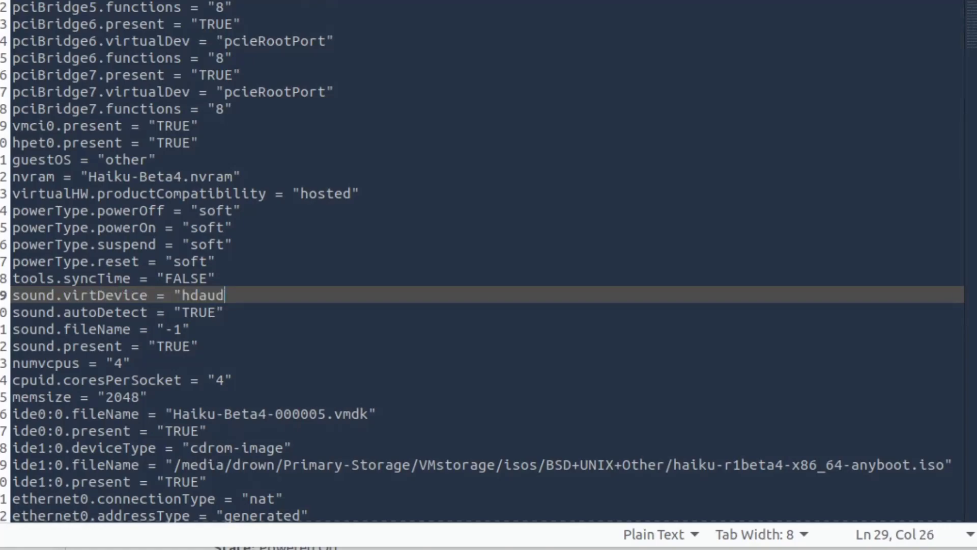
pyautogui.write('io"')
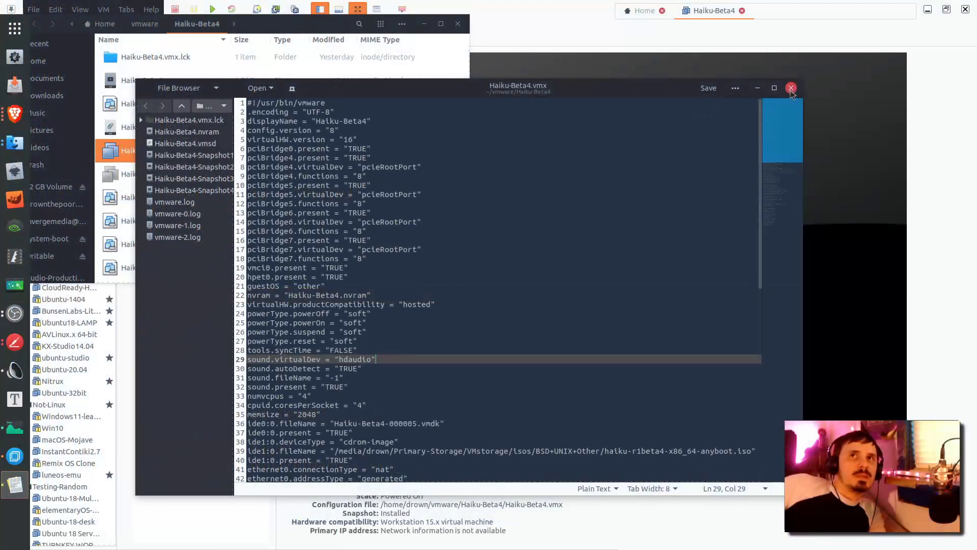
pyautogui.click(791, 88)
# Step: Boot the Haiku-Beta4 virtual machine and try the Deskbar's volume control
pyautogui.click(227, 62)
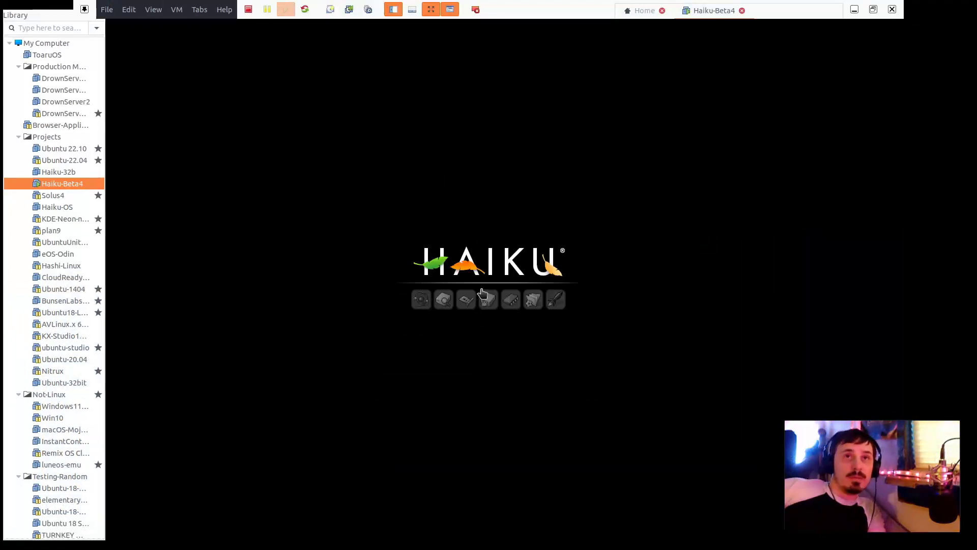
pyautogui.click(507, 382)
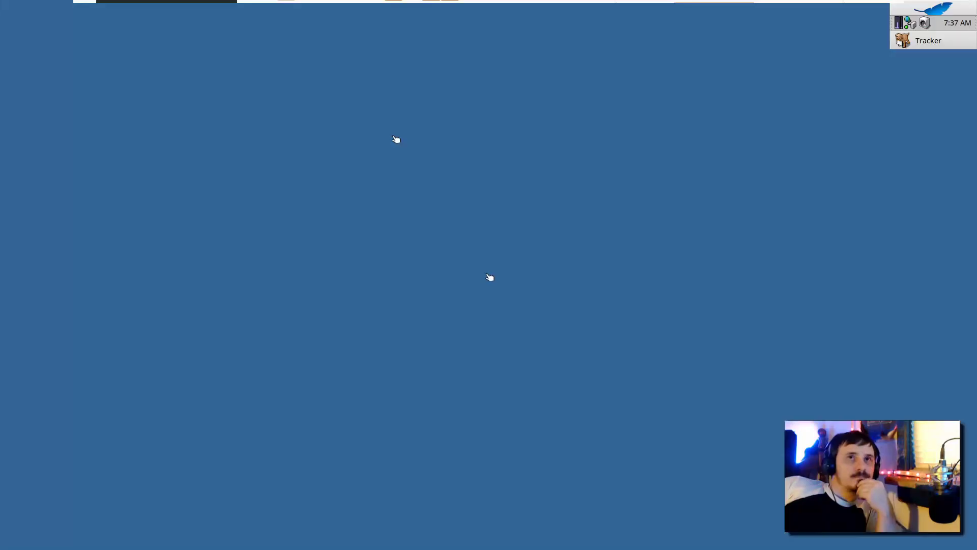
pyautogui.click(925, 20)
pyautogui.moveTo(906, 49); pyautogui.dragTo(918, 53)
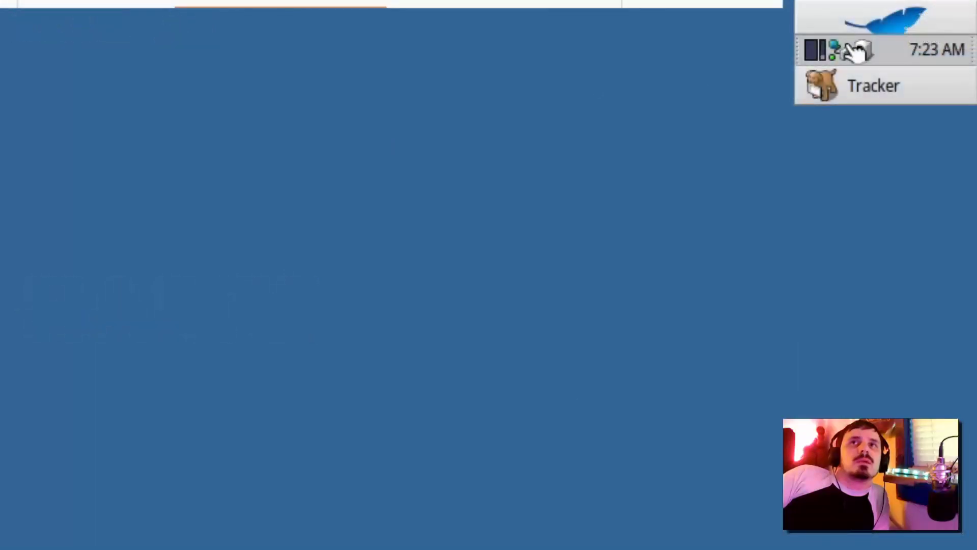
# Step: View the network preferences through the Deskbar's network status and close them again
pyautogui.click(839, 48)
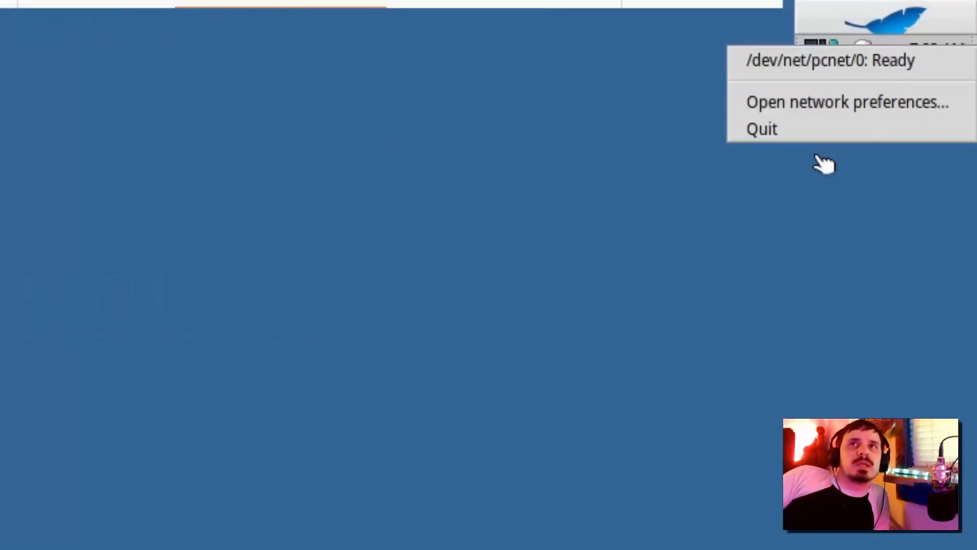
pyautogui.click(869, 15)
pyautogui.click(869, 13)
pyautogui.click(864, 45)
pyautogui.click(875, 17)
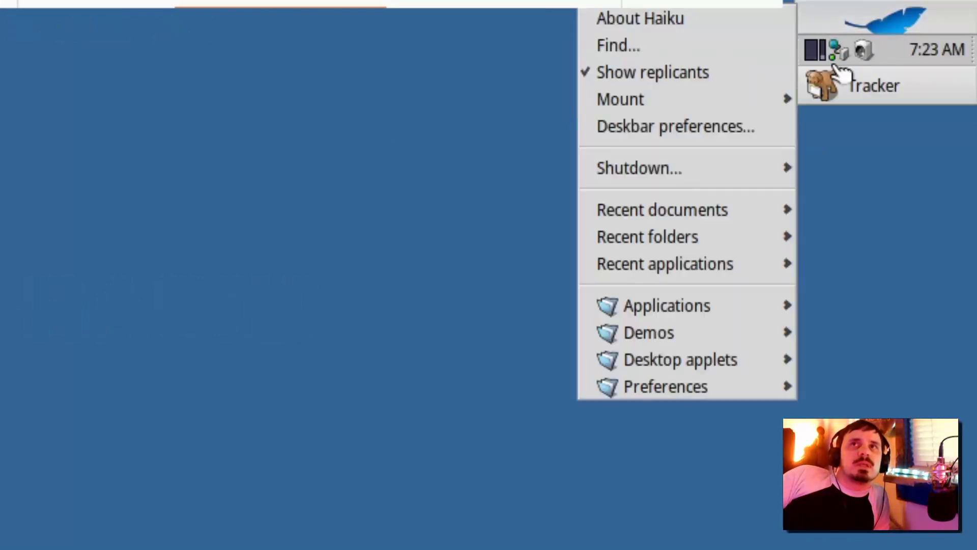
pyautogui.click(843, 50)
pyautogui.click(847, 106)
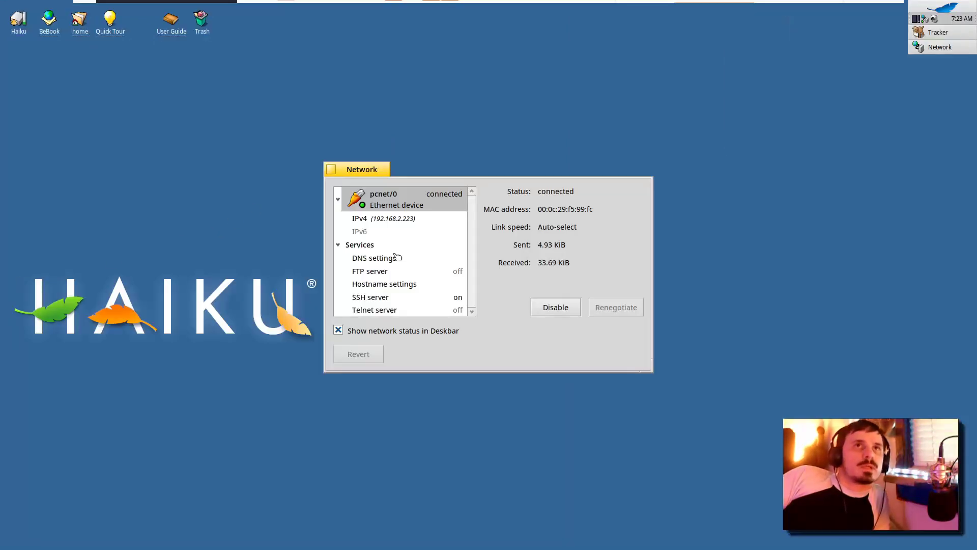
pyautogui.hotkey('alt', 'w')
# Step: Examine ProcessController's quittable applications, memory usage, and threads and CPU usage lists
pyautogui.click(916, 21)
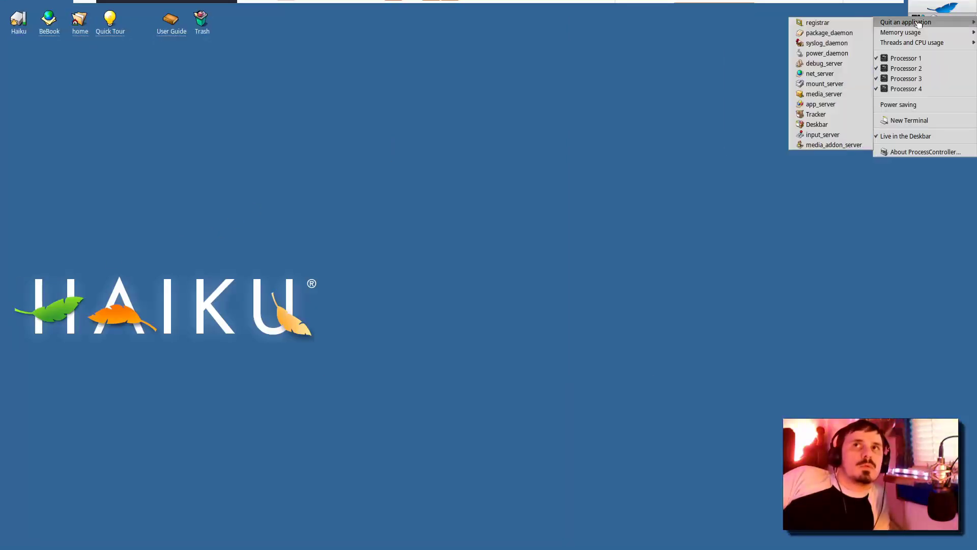
pyautogui.click(916, 151)
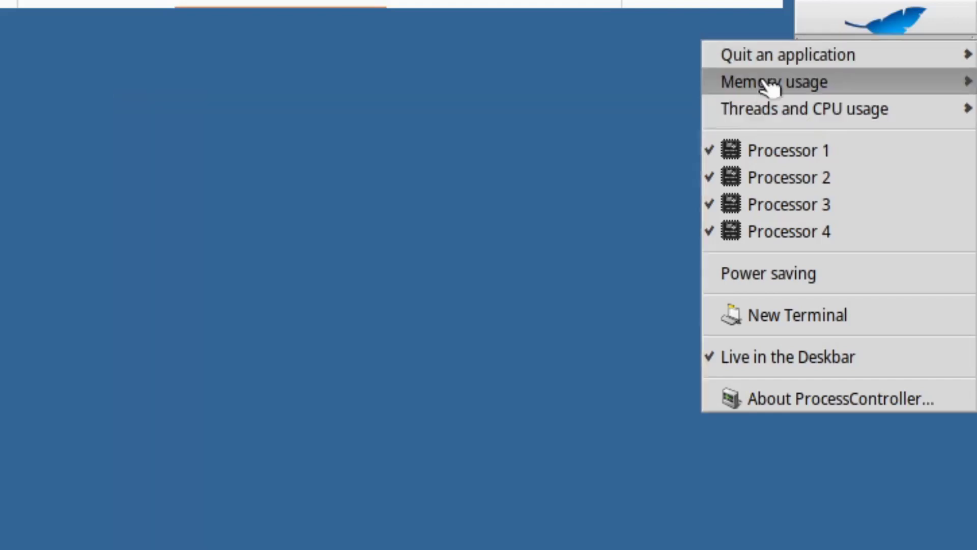
pyautogui.moveTo(767, 86)
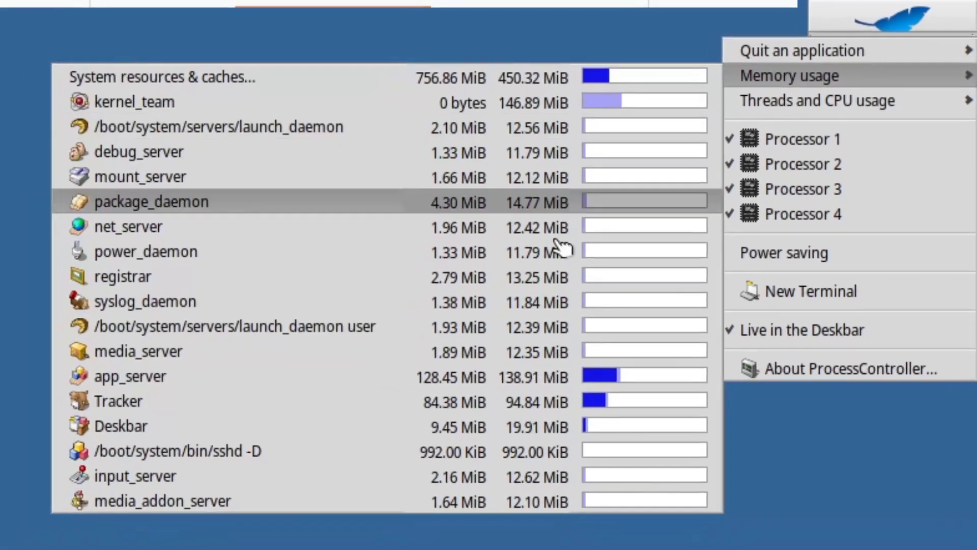
pyautogui.moveTo(809, 100)
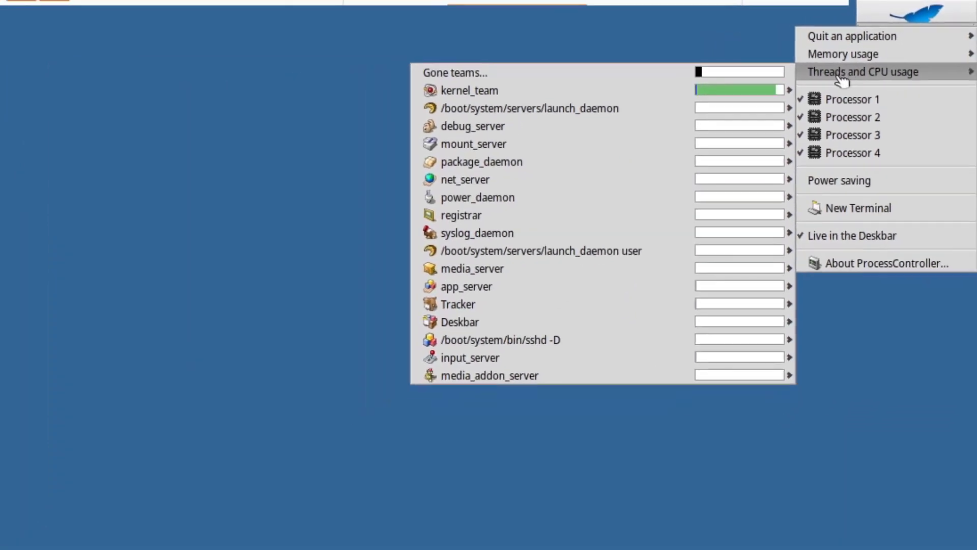
pyautogui.moveTo(684, 120)
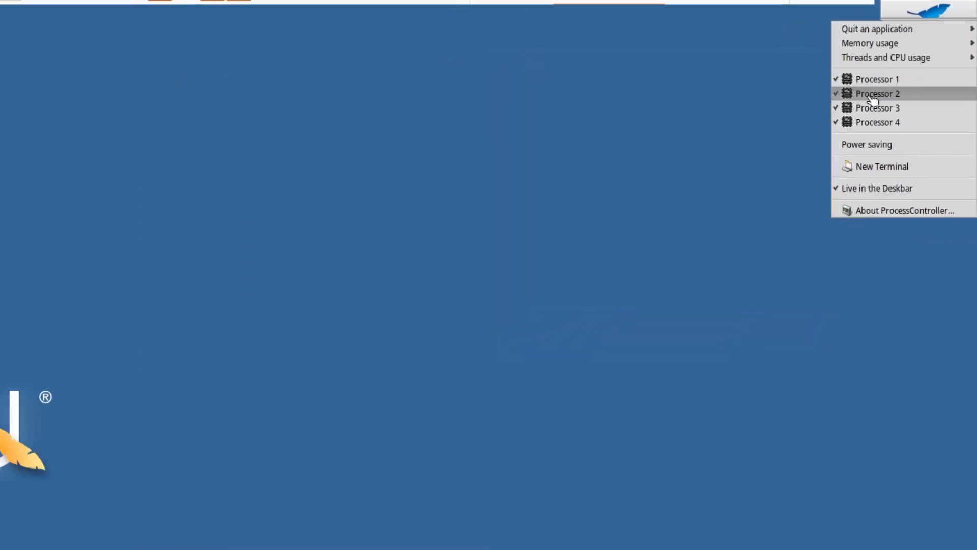
# Step: Open a new Terminal from ProcessController in the Deskbar
pyautogui.click(940, 11)
pyautogui.click(889, 29)
pyautogui.click(917, 9)
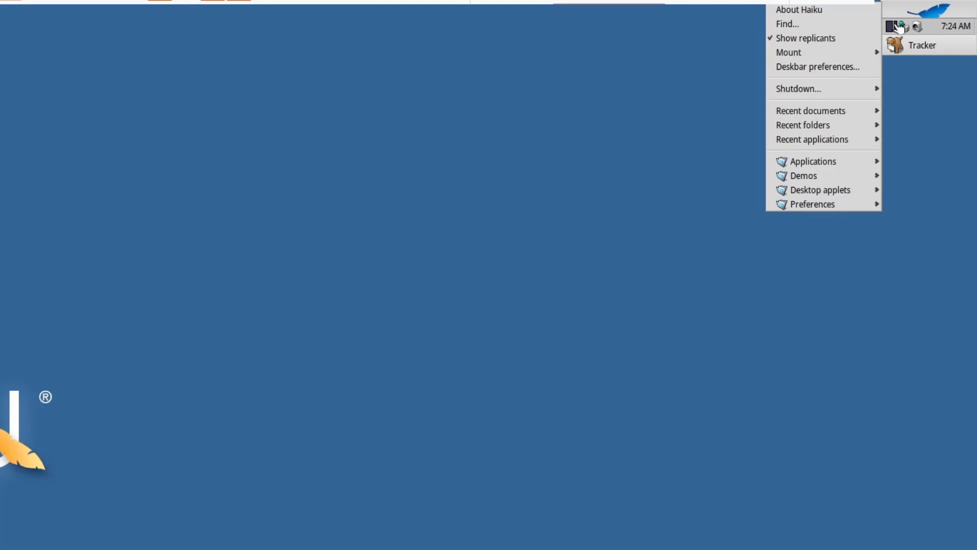
pyautogui.click(900, 28)
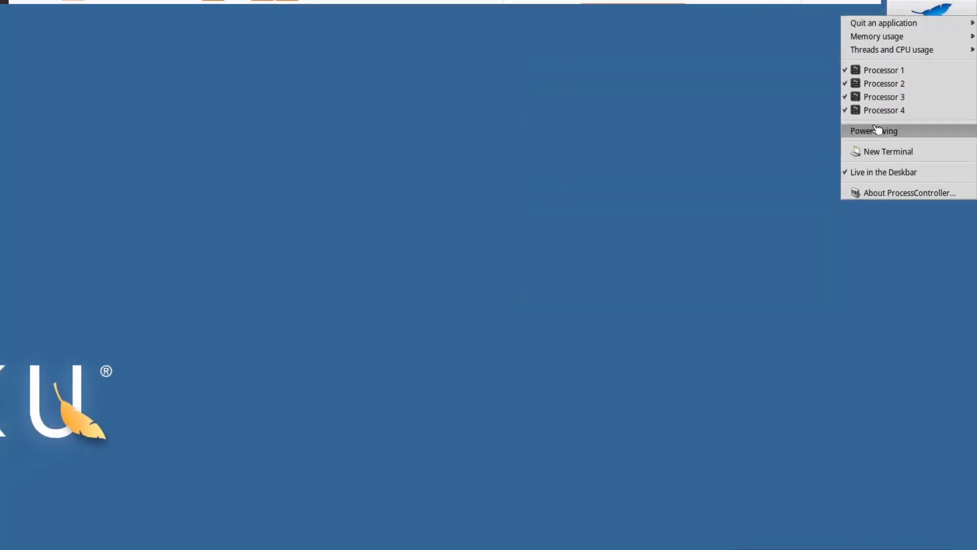
pyautogui.click(888, 151)
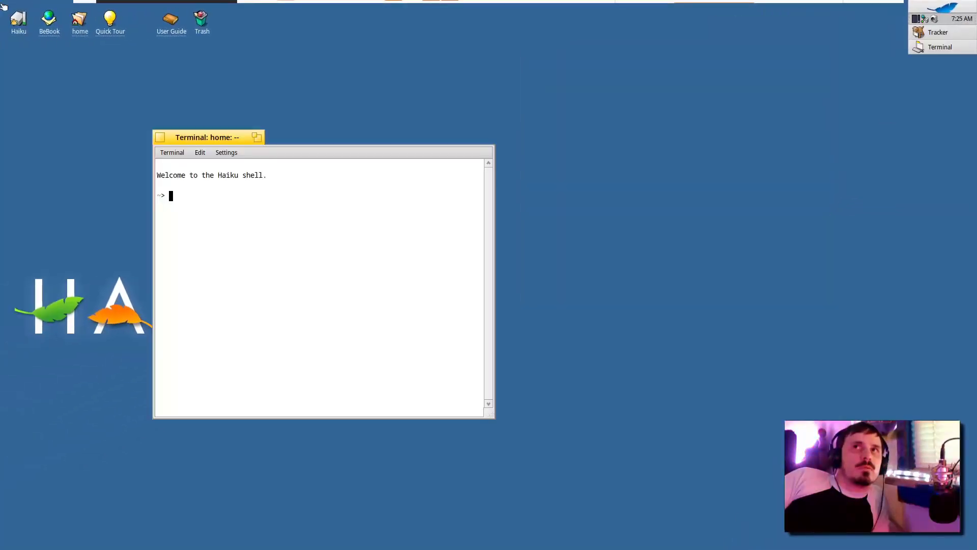
# Step: Try the Deskbar in different places on the screen, including as a bar along the bottom edge
pyautogui.click(924, 20)
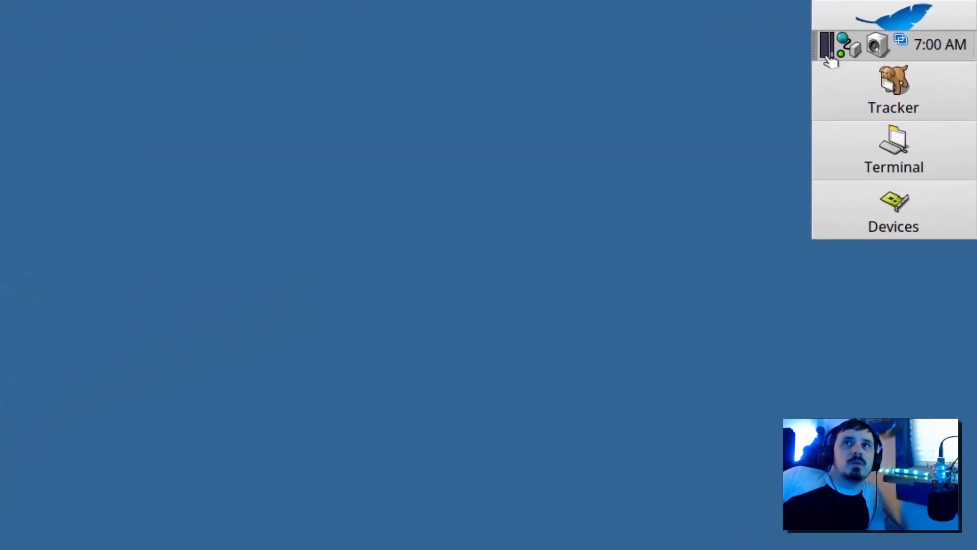
pyautogui.moveTo(686, 123); pyautogui.dragTo(826, 113)
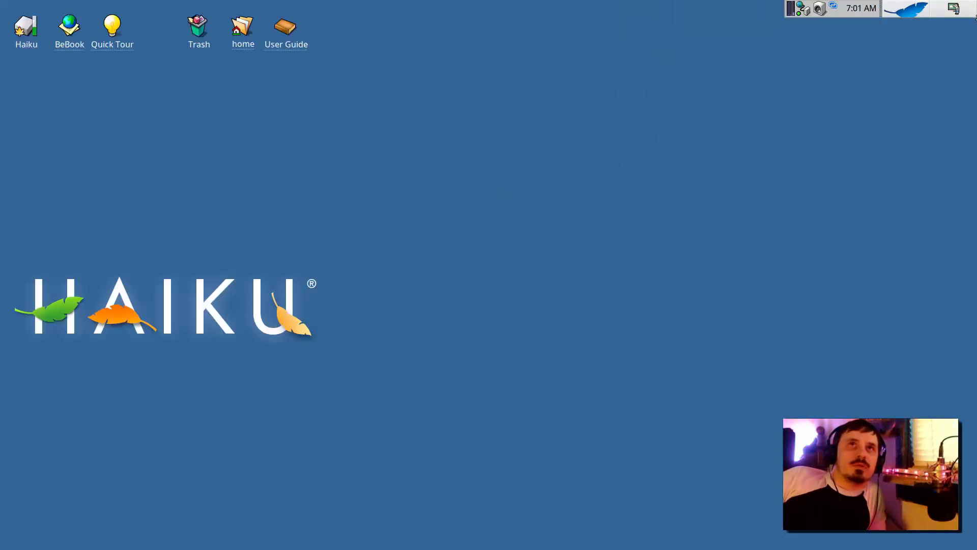
pyautogui.moveTo(976, 17); pyautogui.dragTo(861, 532)
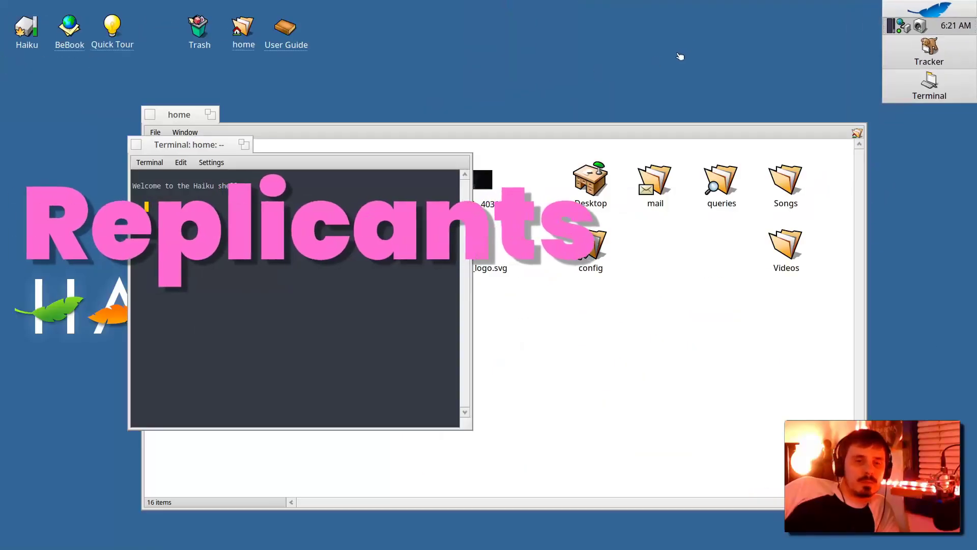
# Step: Place the volume control on the desktop as a replicant and remove it again
pyautogui.click(920, 25)
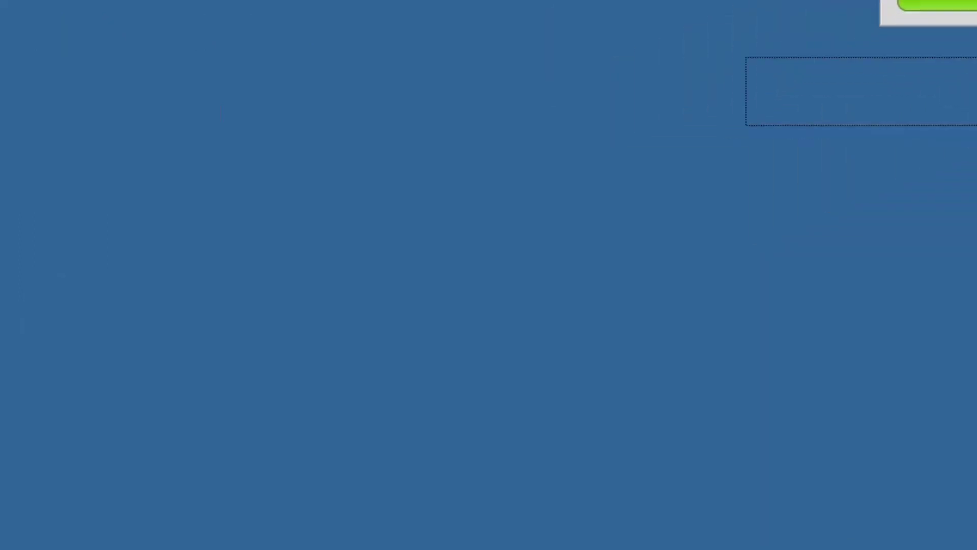
pyautogui.moveTo(159, 295); pyautogui.dragTo(540, 353)
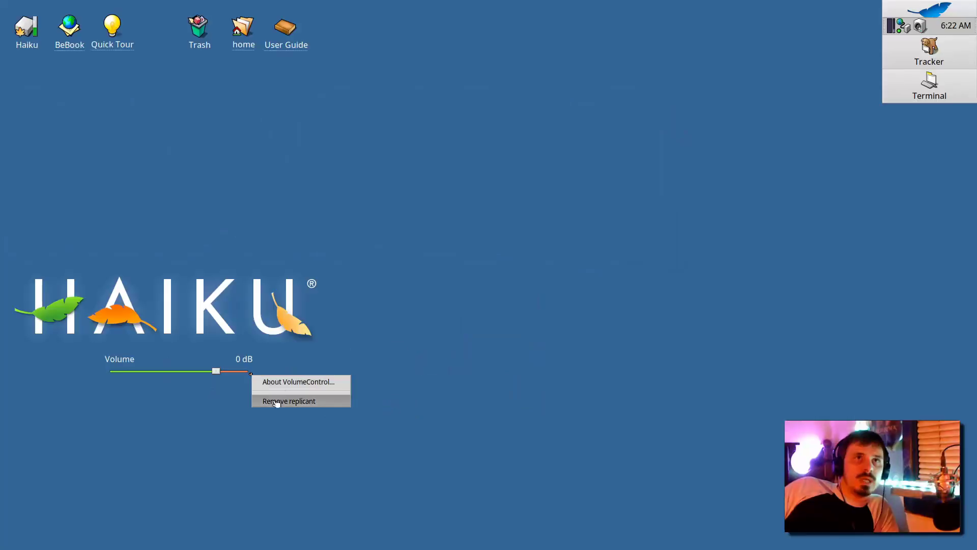
pyautogui.click(235, 405)
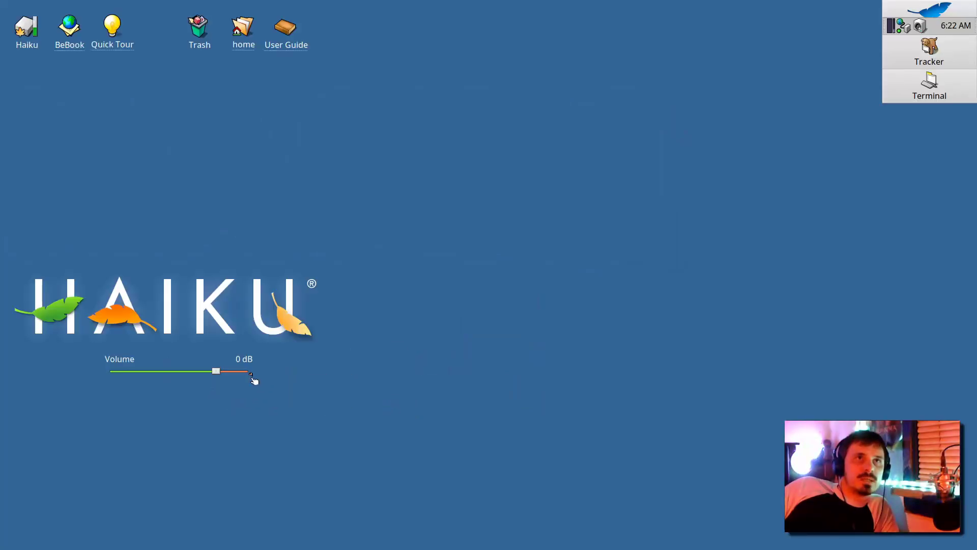
pyautogui.moveTo(251, 376); pyautogui.dragTo(414, 404)
pyautogui.click(414, 403)
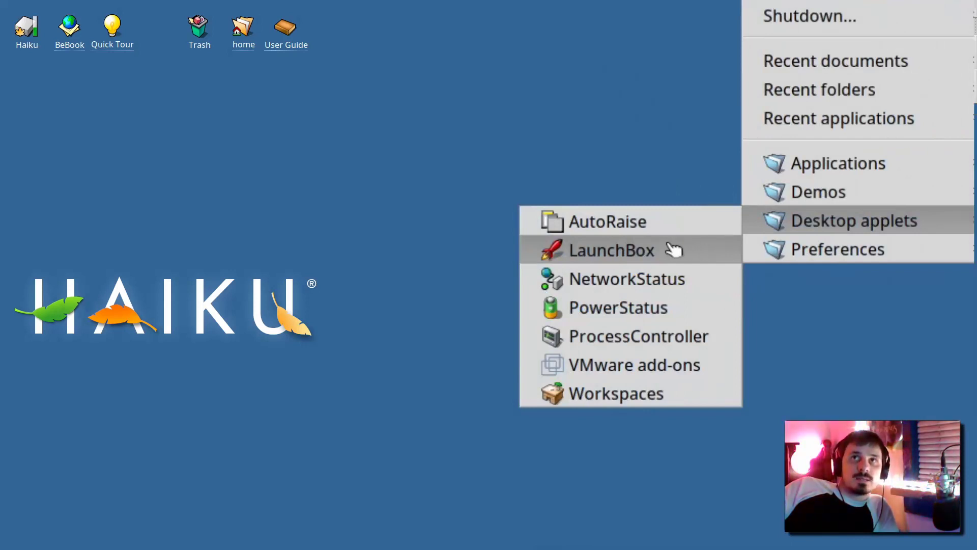
# Step: Start the LaunchBox desktop applet, try its horizontal layout, and set its pad to 48 x 48 icons in vertical layout
pyautogui.click(674, 249)
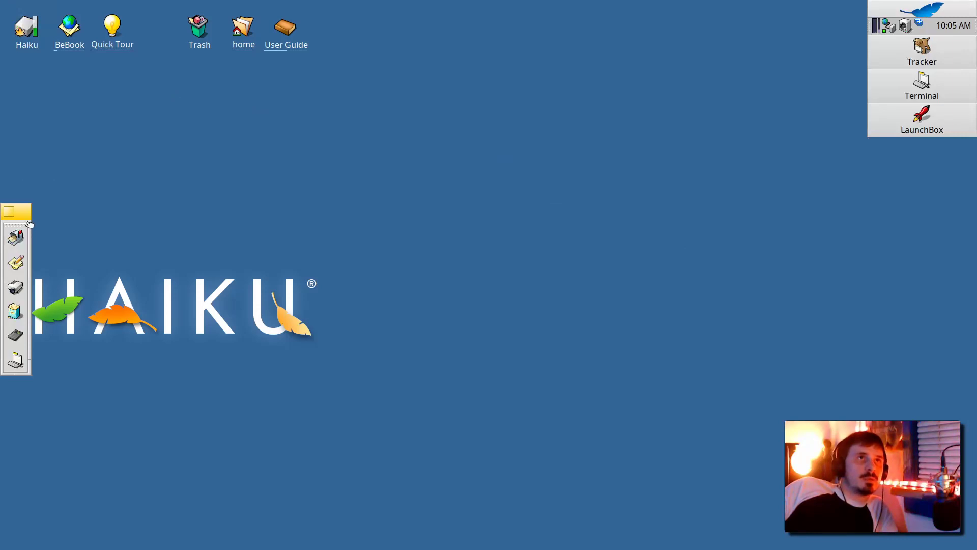
pyautogui.rightClick(27, 221)
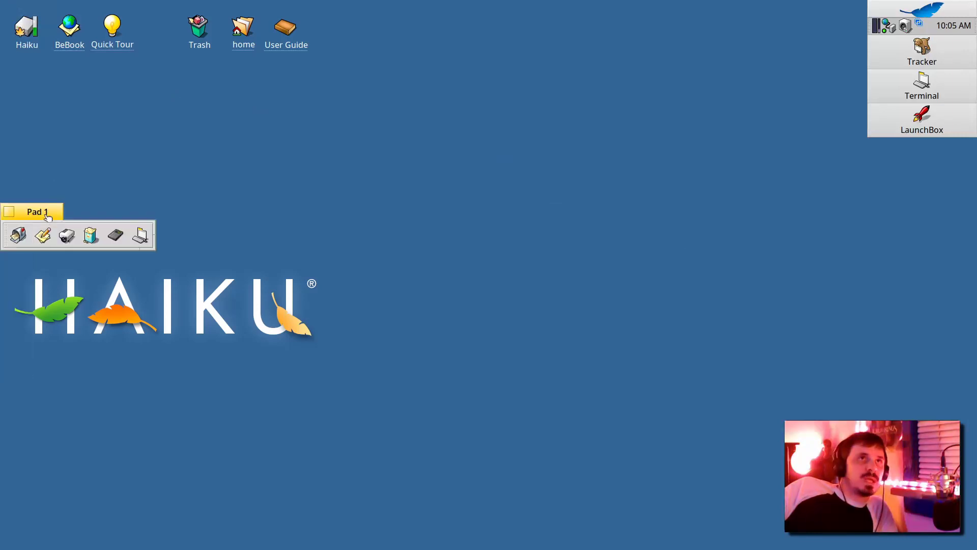
pyautogui.rightClick(48, 218)
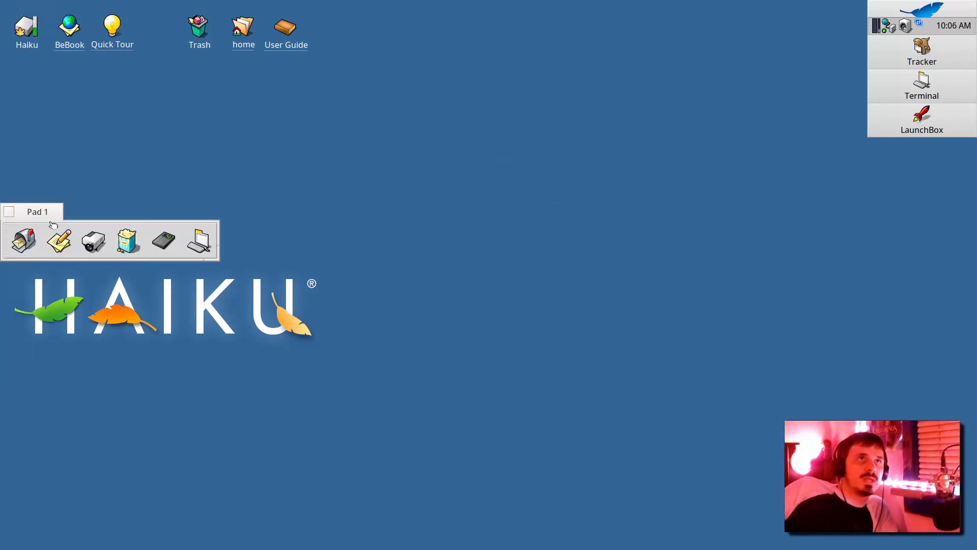
pyautogui.rightClick(92, 238)
pyautogui.moveTo(152, 325)
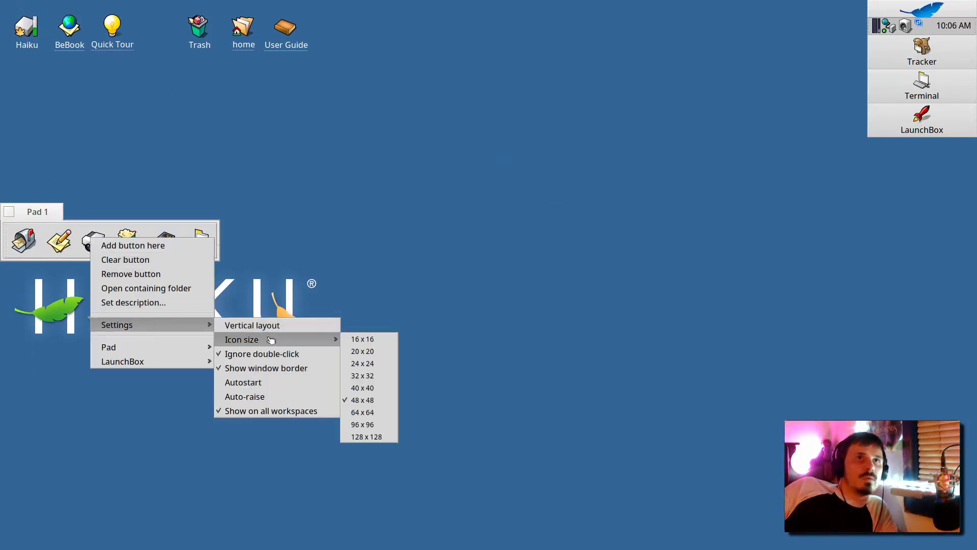
pyautogui.click(275, 326)
# Step: Open the Workspaces applet, set the number of workspace rows to 1 in the Screen preferences, and close the preferences
pyautogui.click(875, 25)
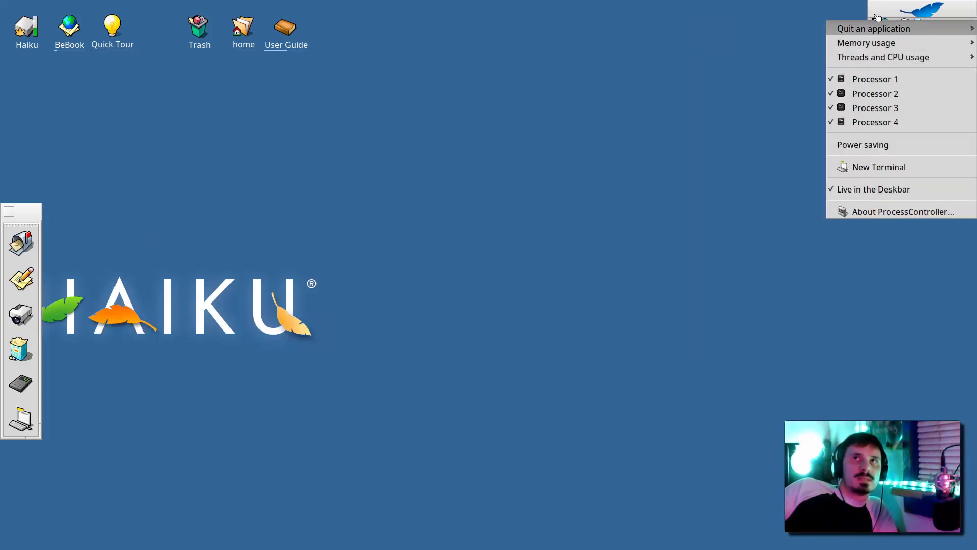
pyautogui.click(906, 7)
pyautogui.click(715, 285)
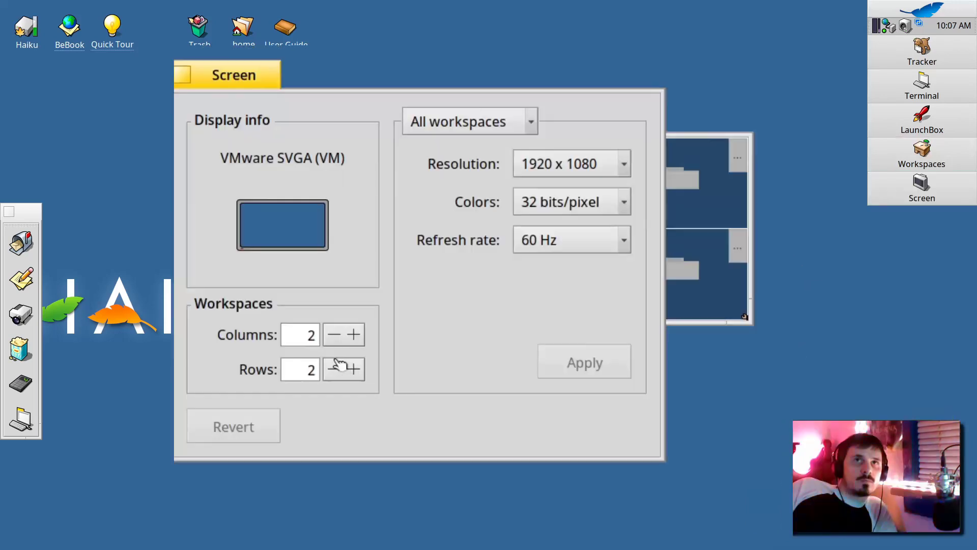
pyautogui.click(336, 370)
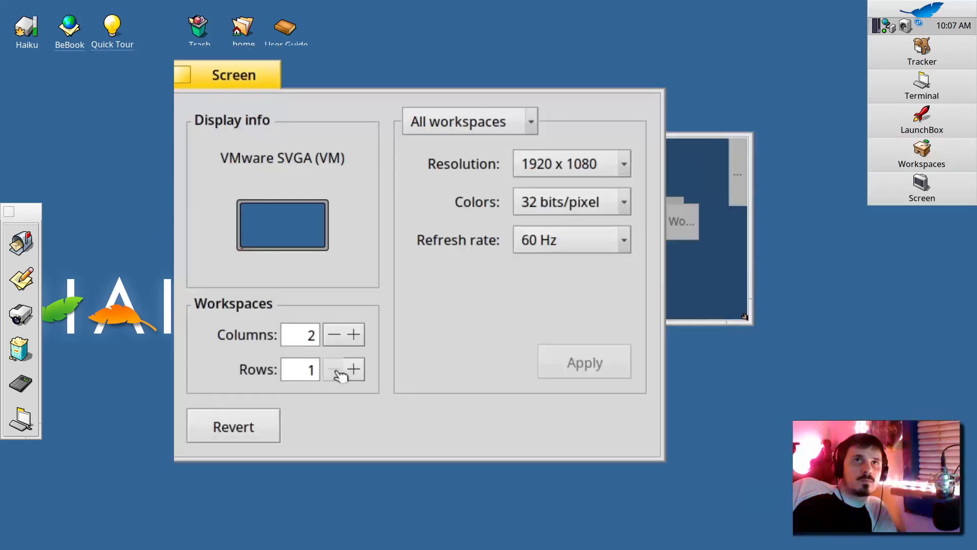
pyautogui.click(183, 75)
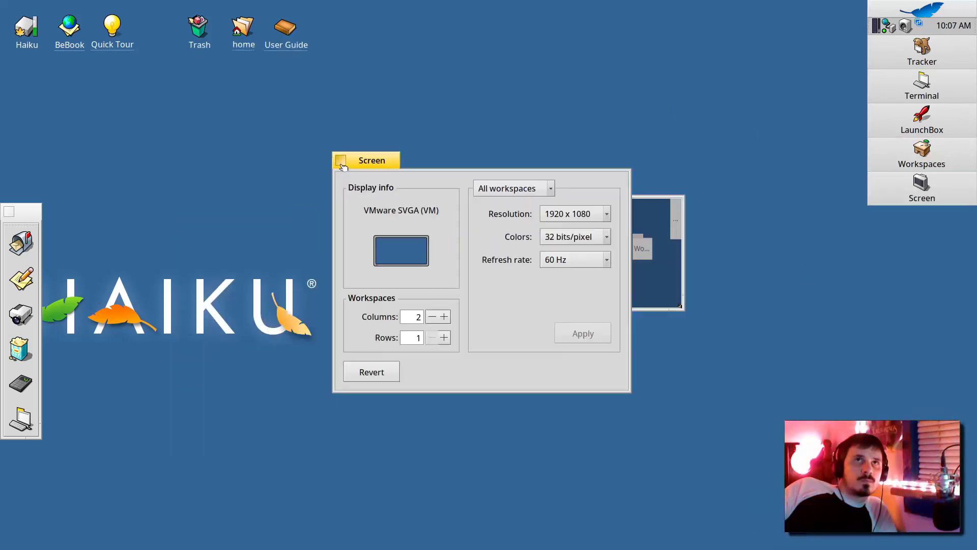
# Step: Make the Workspaces applet live in the Deskbar and switch between the workspaces from there
pyautogui.moveTo(537, 194); pyautogui.dragTo(361, 212)
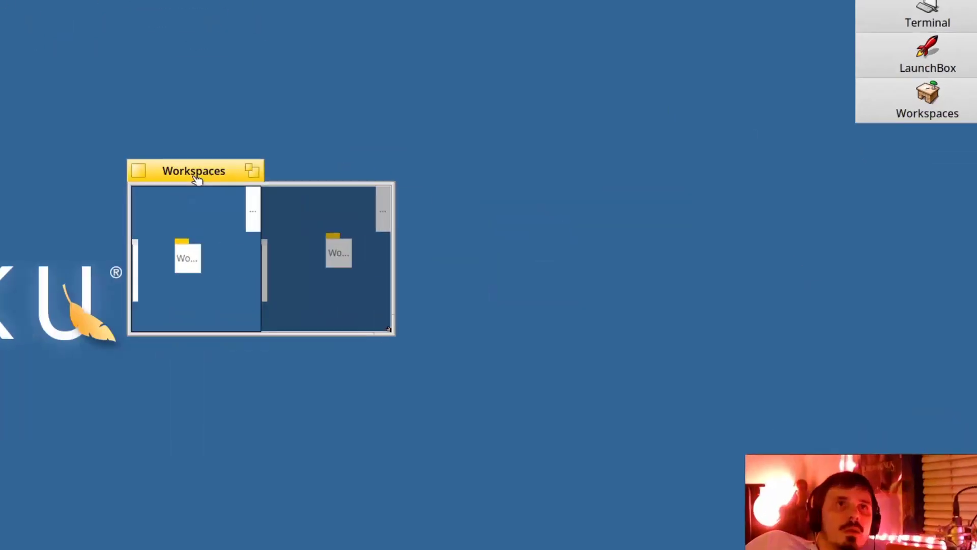
pyautogui.moveTo(196, 178); pyautogui.dragTo(262, 202)
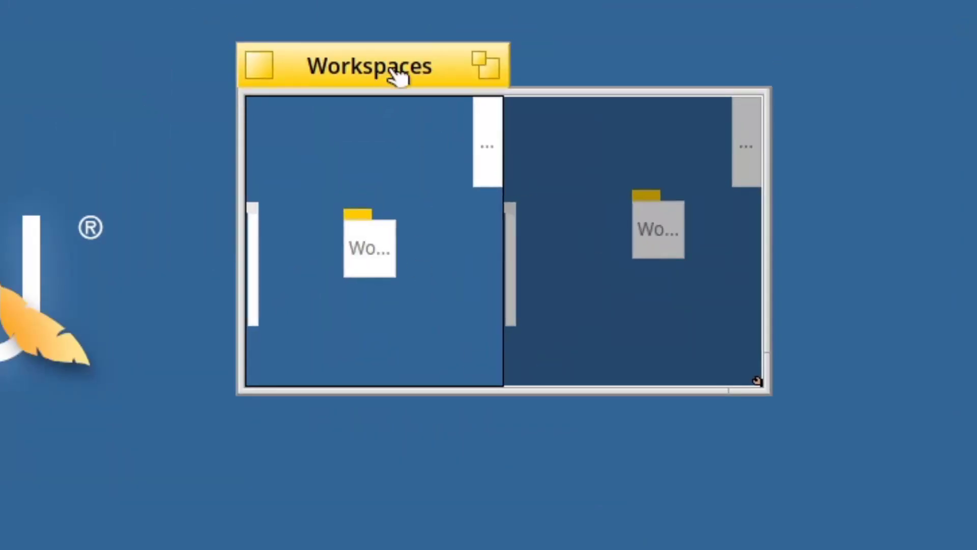
pyautogui.rightClick(529, 143)
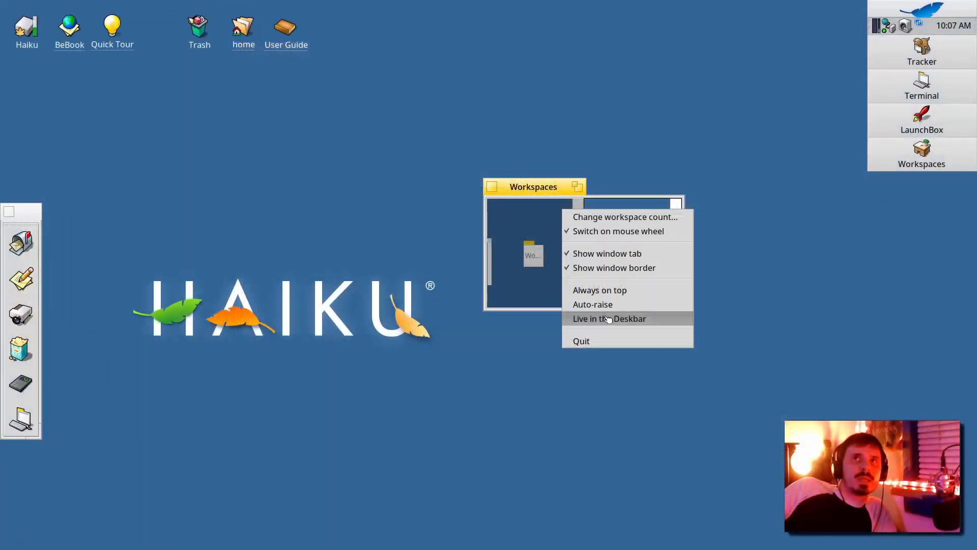
pyautogui.click(609, 319)
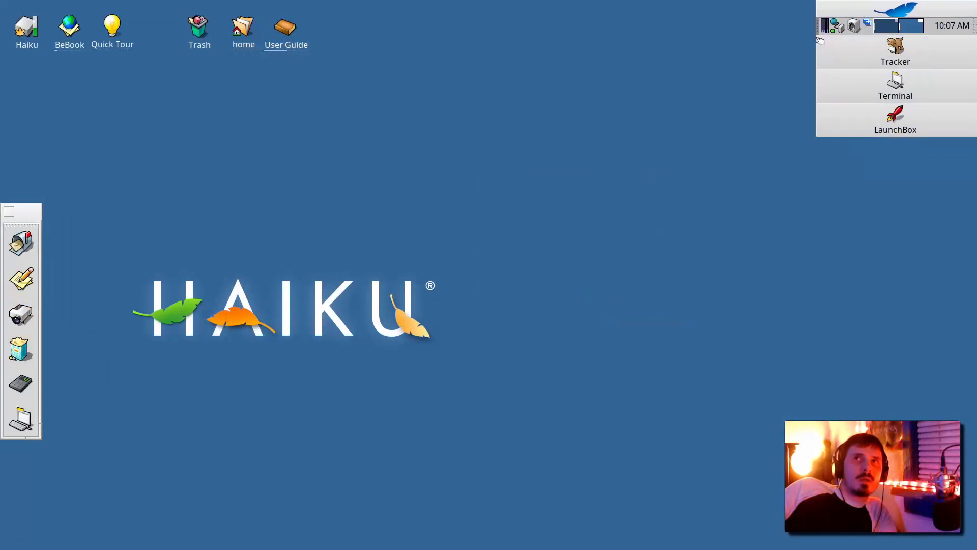
pyautogui.click(883, 31)
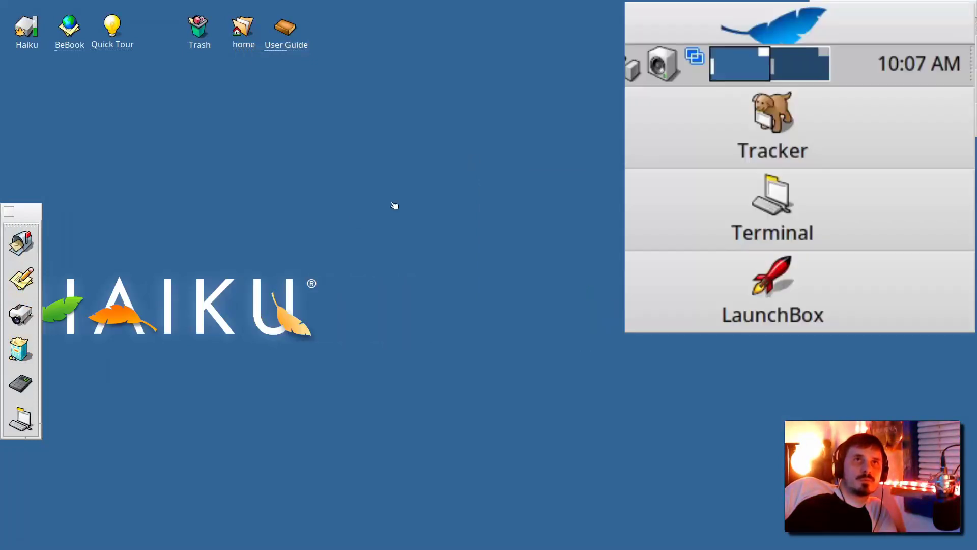
pyautogui.scroll(-4, 860, 100)
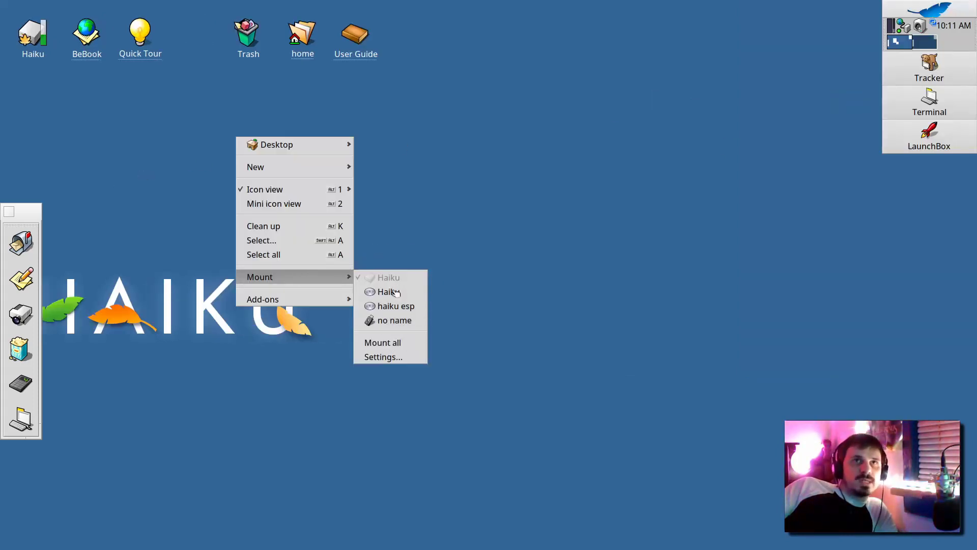
# Step: Mount the 'no name' volume with read/write access and copy its Songs folder to the home folder
pyautogui.click(396, 322)
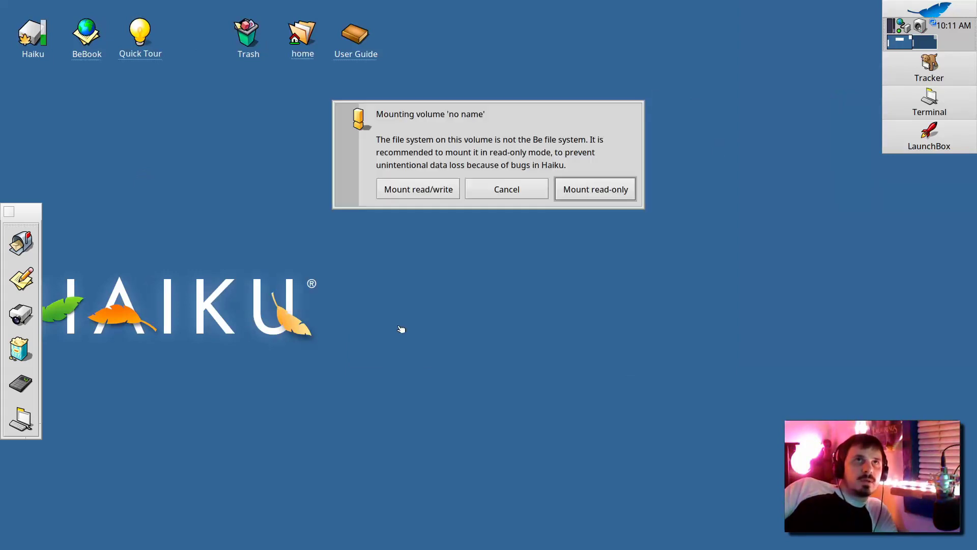
pyautogui.click(446, 191)
pyautogui.moveTo(250, 167); pyautogui.dragTo(401, 181)
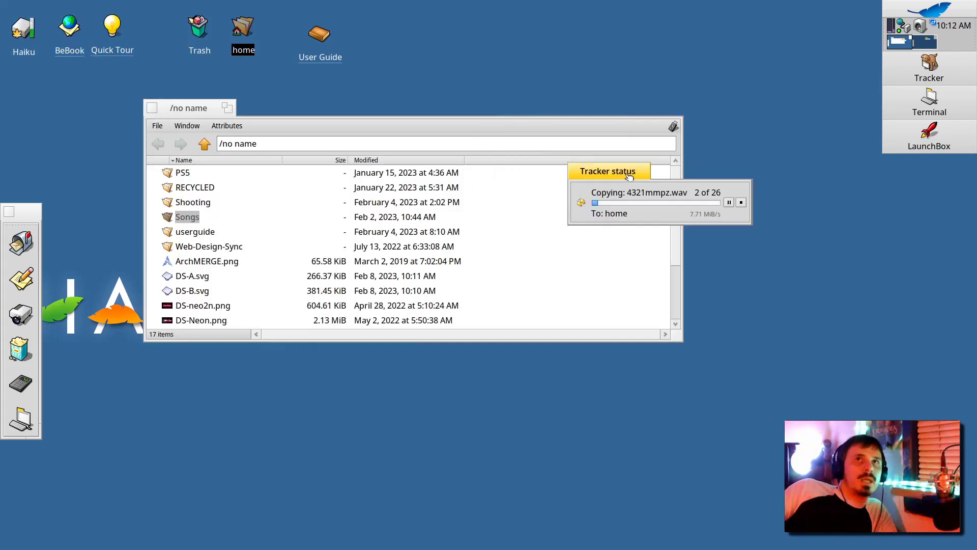
# Step: Move the Tracker status window clear of the folder window, and pause and resume the Songs copy
pyautogui.moveTo(628, 181); pyautogui.dragTo(676, 18)
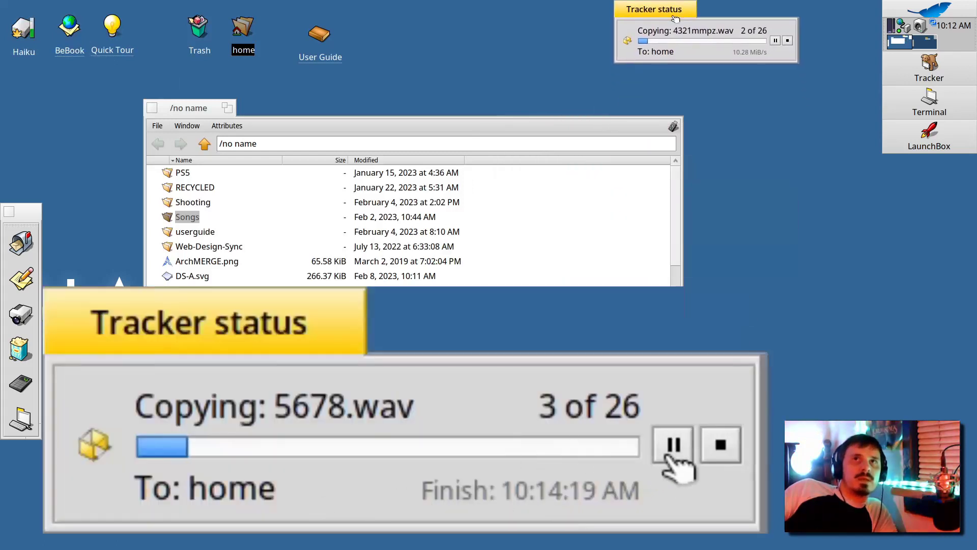
pyautogui.click(776, 42)
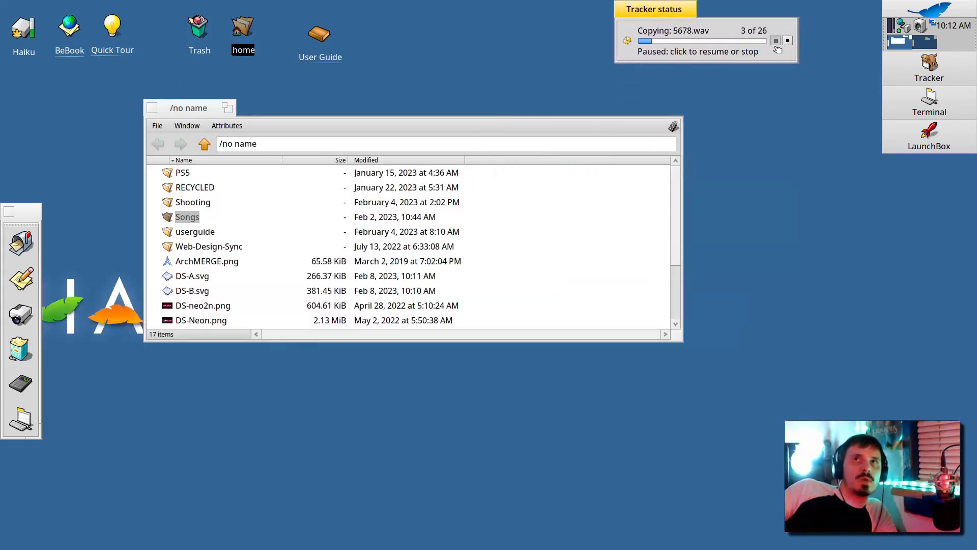
pyautogui.click(776, 41)
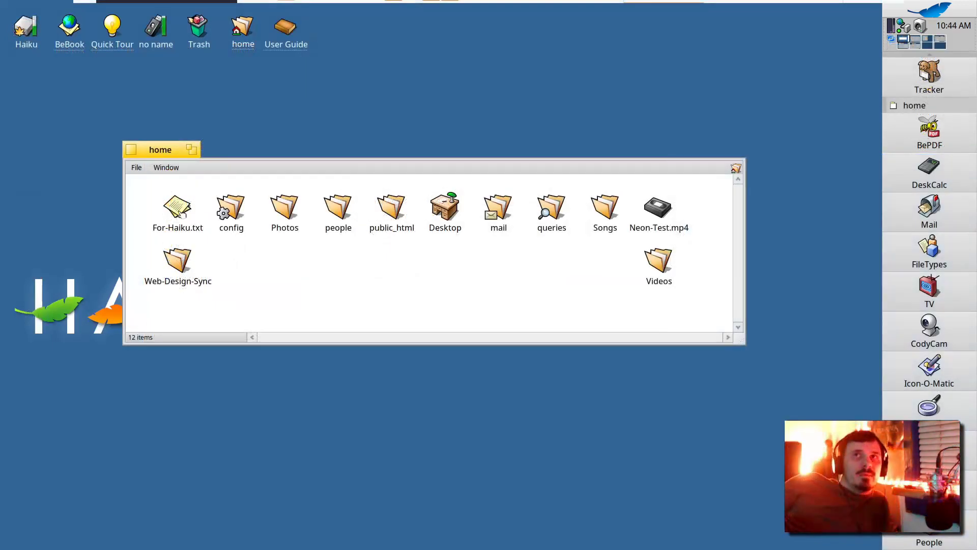
# Step: Open the Photos folder from home, examine its image thumbnails, and close it again
pyautogui.moveTo(167, 152); pyautogui.dragTo(172, 161)
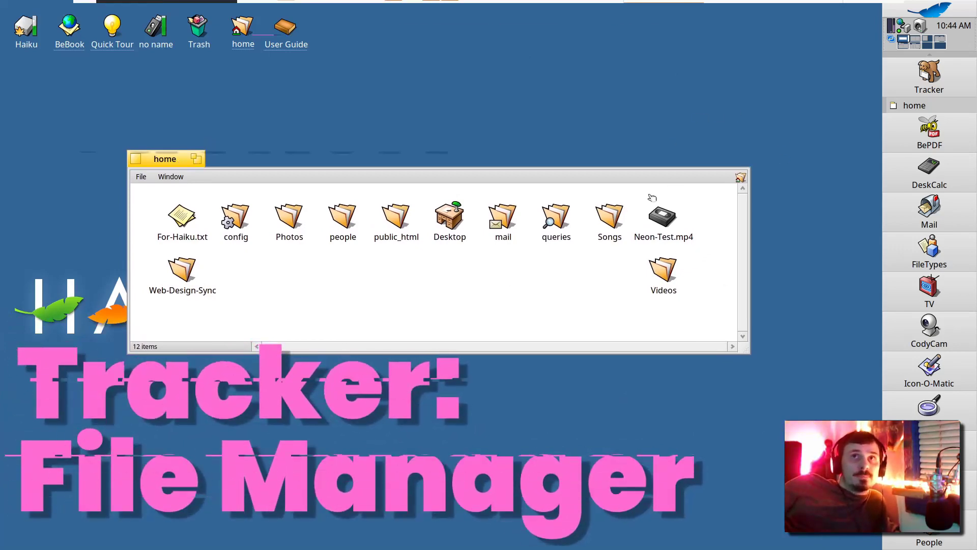
pyautogui.doubleClick(290, 214)
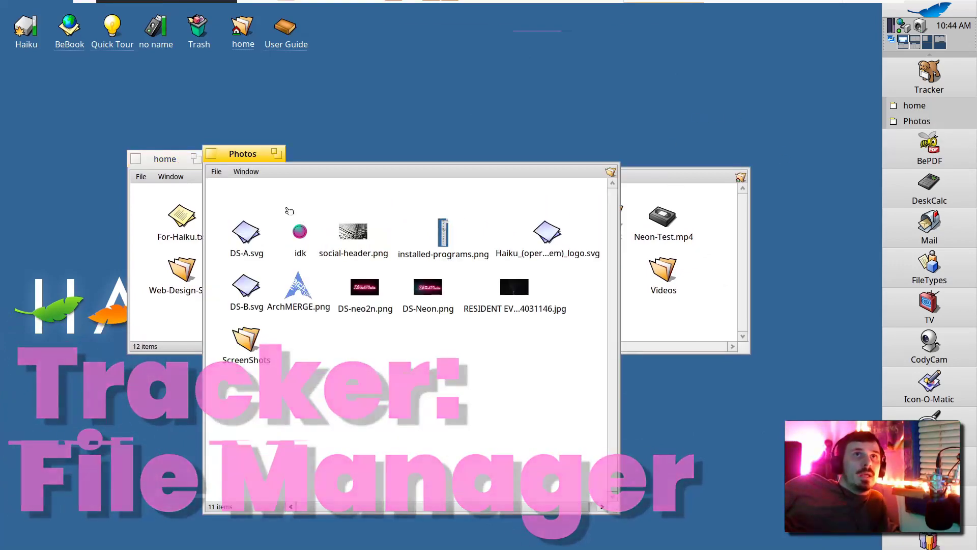
pyautogui.moveTo(246, 154); pyautogui.dragTo(294, 111)
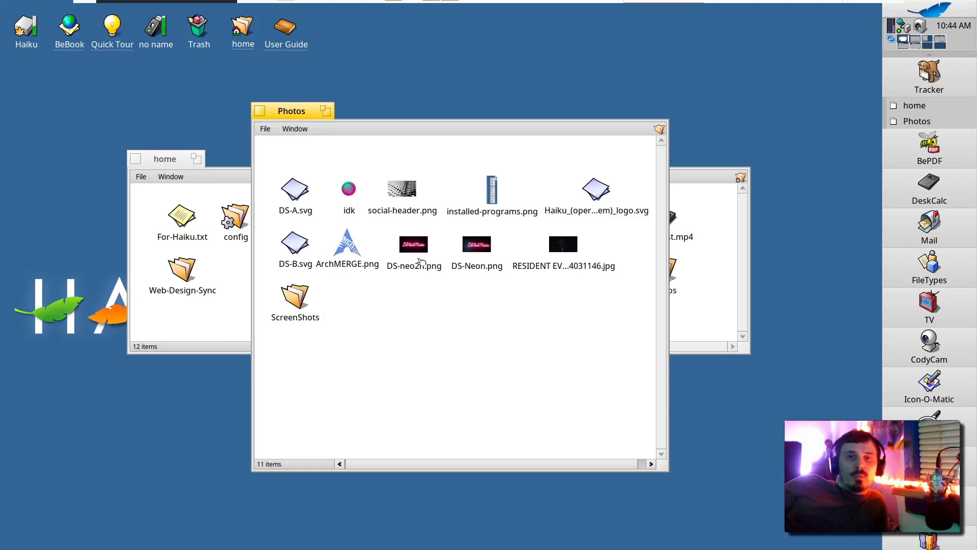
pyautogui.click(420, 268)
pyautogui.click(384, 271)
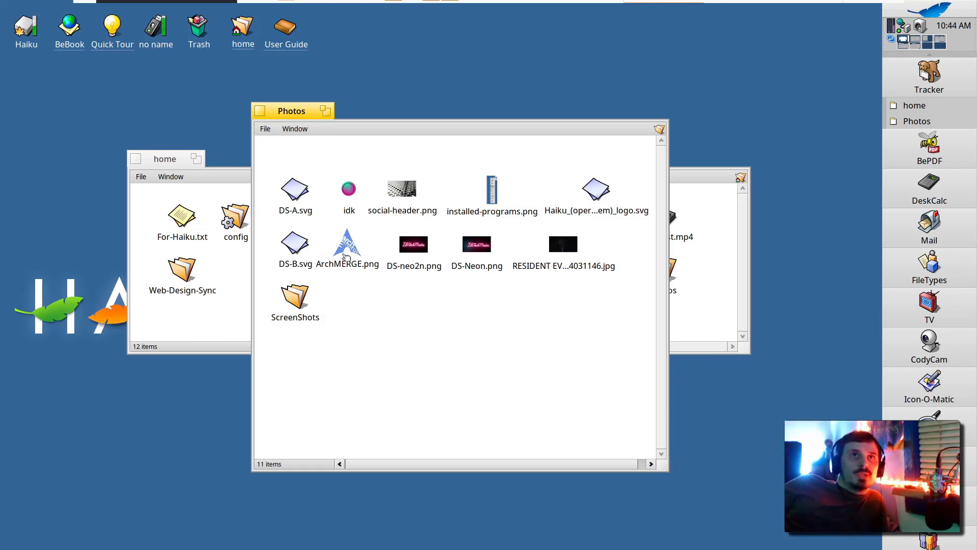
pyautogui.moveTo(644, 324); pyautogui.dragTo(331, 178)
pyautogui.click(301, 480)
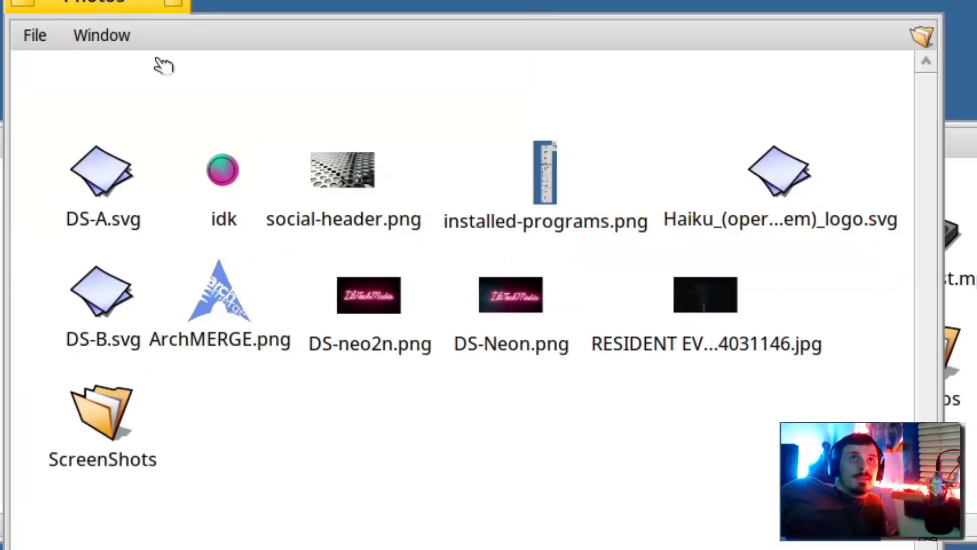
pyautogui.click(20, 3)
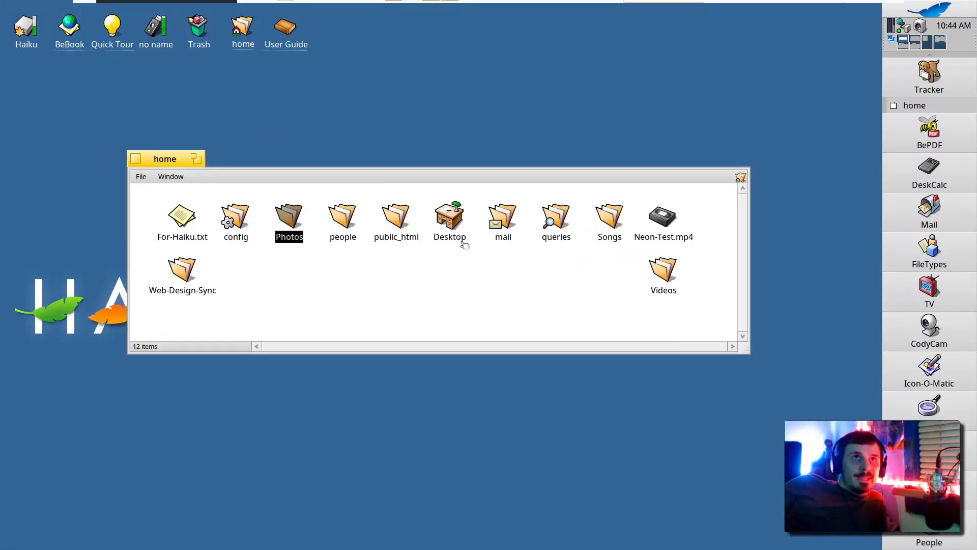
# Step: Switch the home folder to list view and back to icon view
pyautogui.click(440, 278)
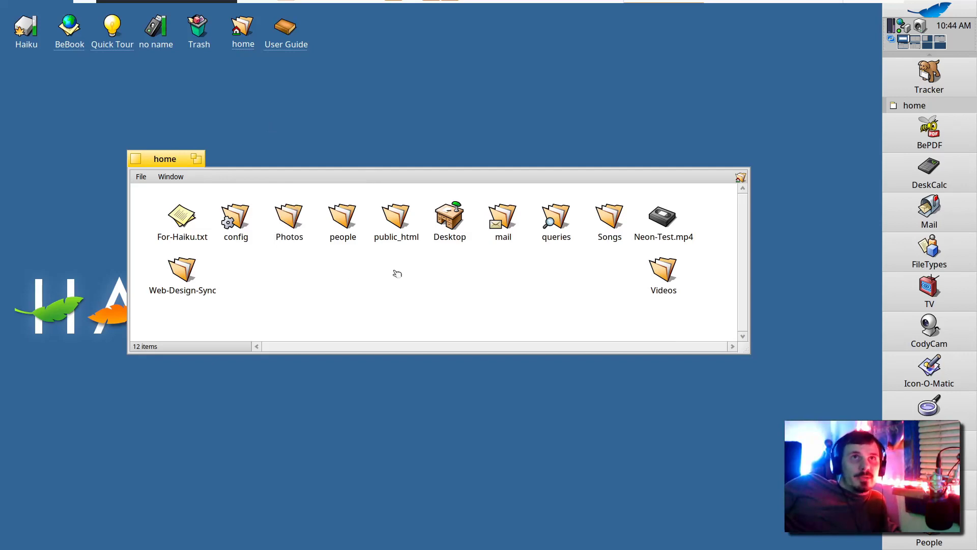
pyautogui.click(170, 177)
pyautogui.click(185, 215)
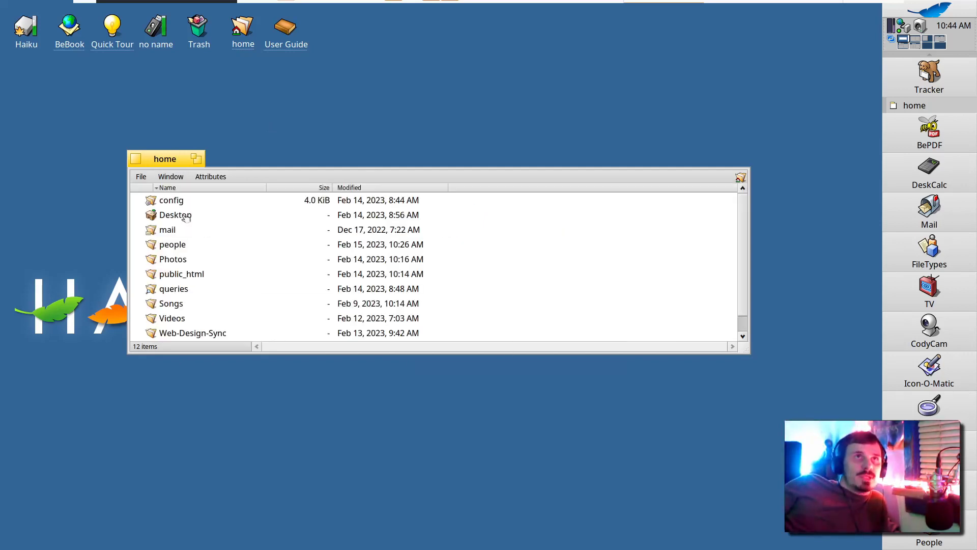
pyautogui.click(185, 216)
pyautogui.hotkey('alt', '1')
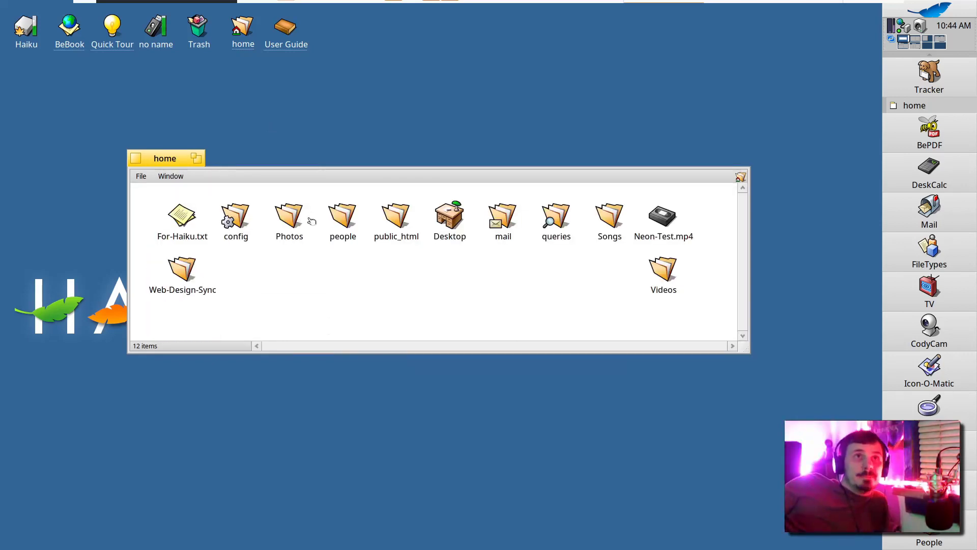
# Step: Open the Videos folder in home, view its contents and close it again
pyautogui.moveTo(387, 269); pyautogui.dragTo(393, 229)
pyautogui.click(392, 266)
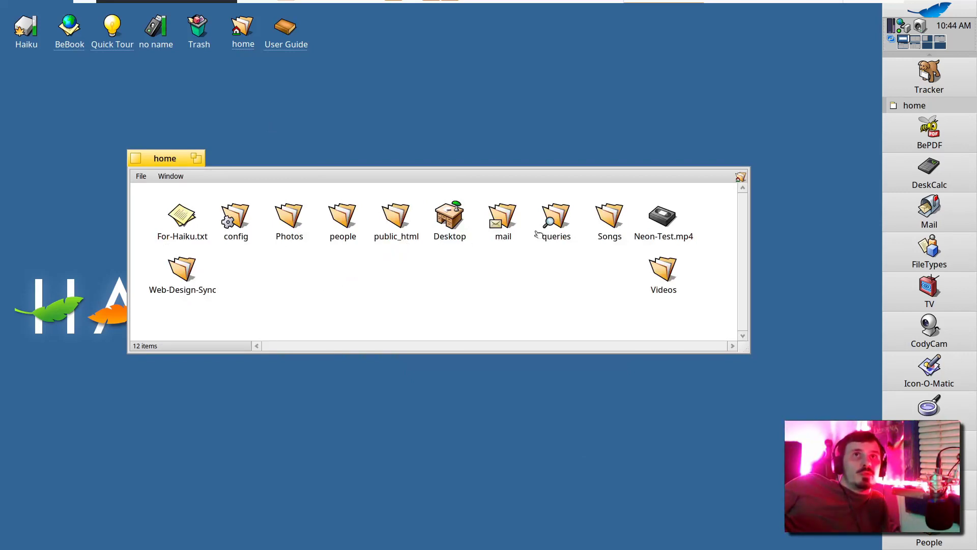
pyautogui.doubleClick(663, 270)
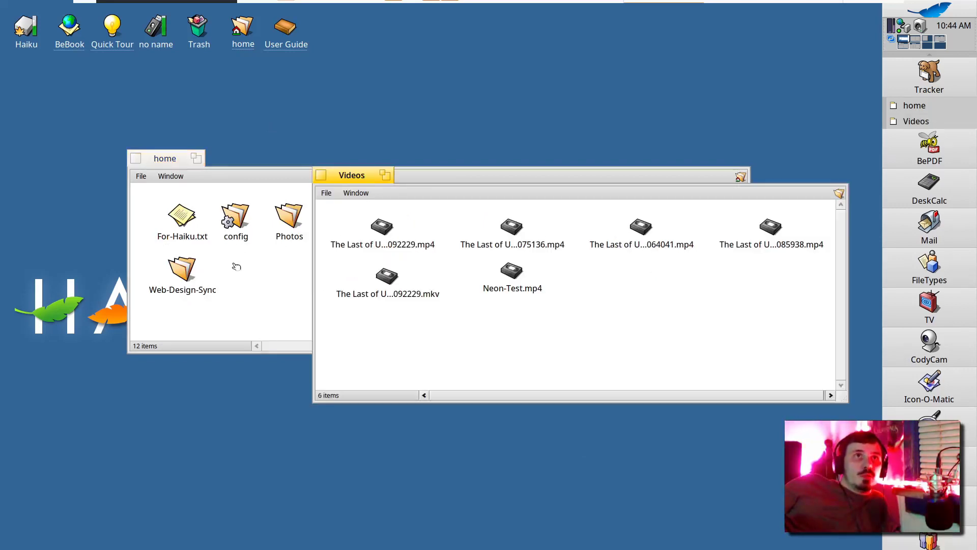
pyautogui.hotkey('alt', 'w')
# Step: Browse the Haiku volume's folder hierarchy from the home window's item count, open Videos from it, and close that folder
pyautogui.click(176, 347)
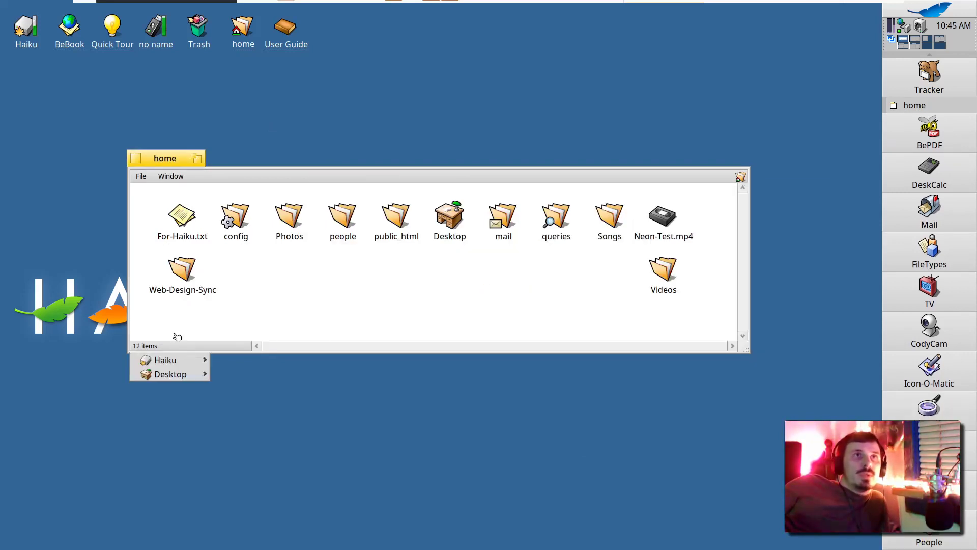
pyautogui.moveTo(185, 360)
pyautogui.moveTo(249, 361)
pyautogui.moveTo(336, 390)
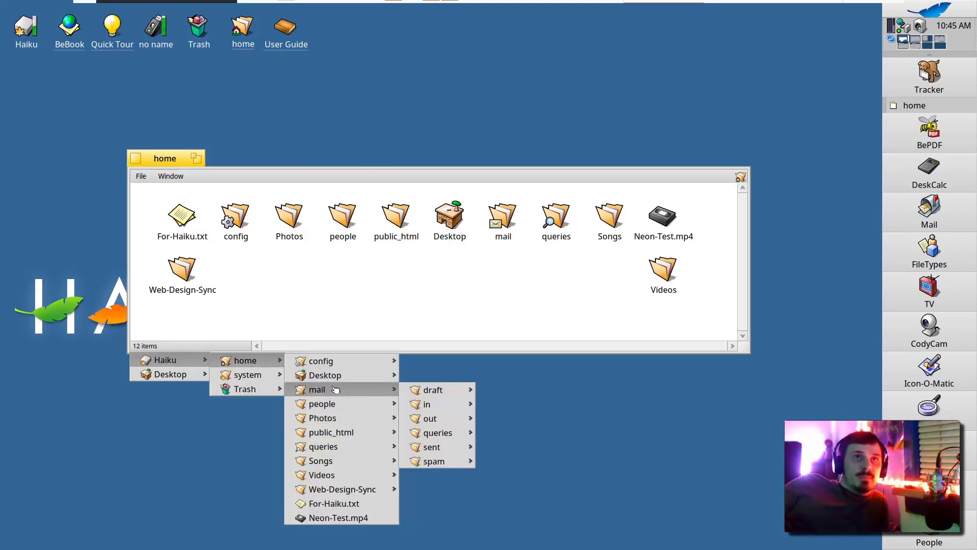
pyautogui.moveTo(238, 391)
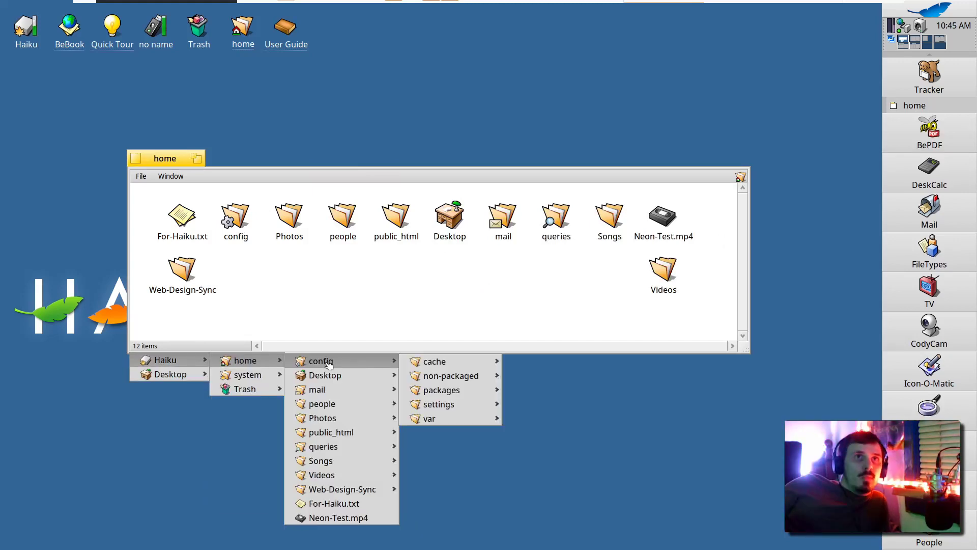
pyautogui.moveTo(344, 474)
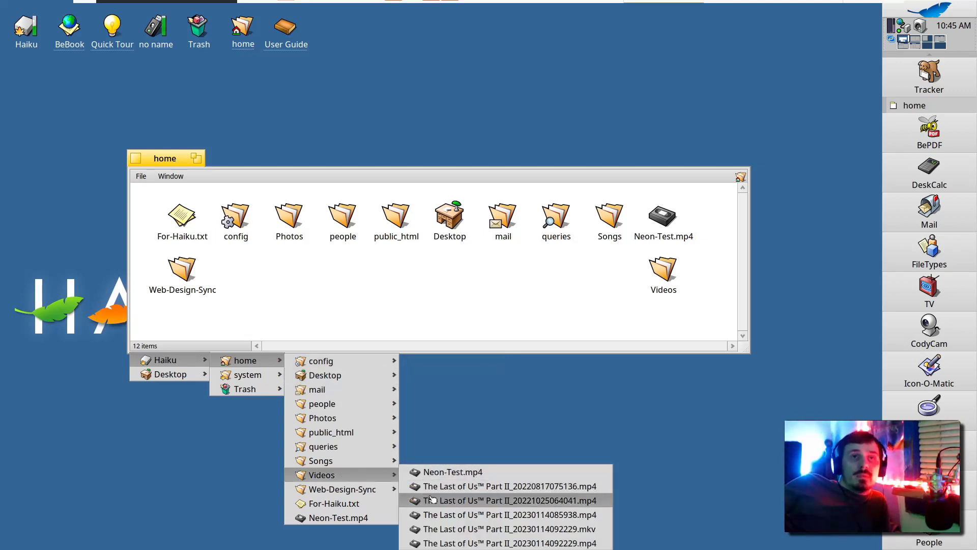
pyautogui.click(333, 476)
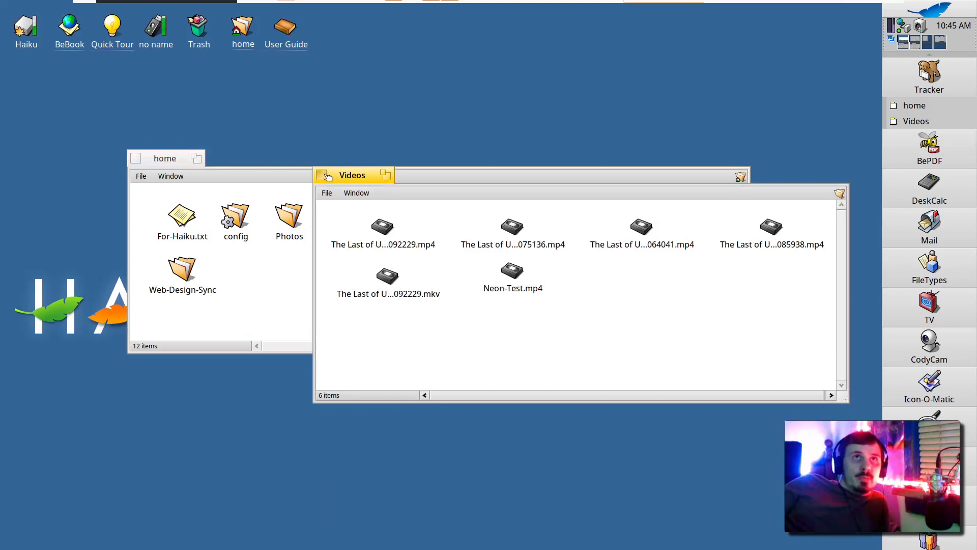
pyautogui.click(324, 175)
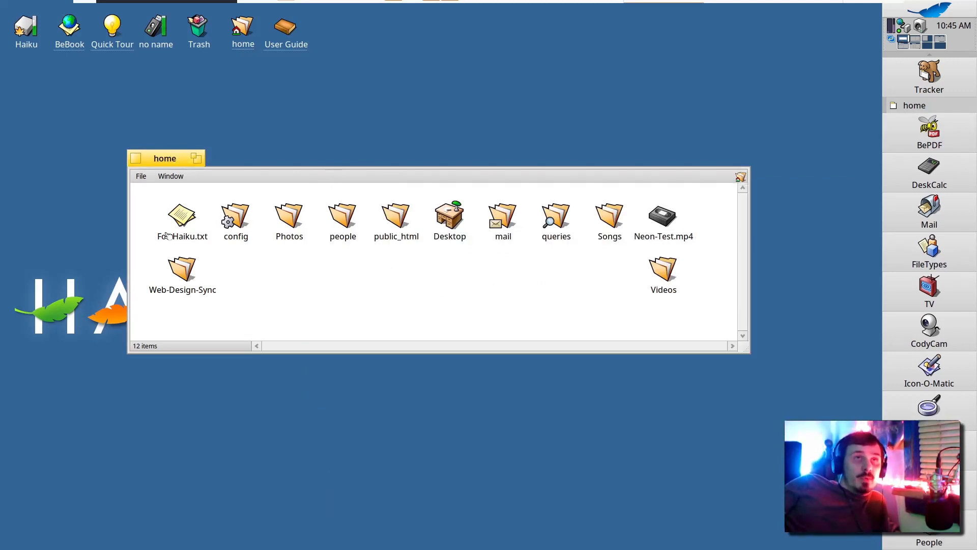
# Step: Move the home window slightly higher on the desktop and view its available file commands
pyautogui.moveTo(142, 159); pyautogui.dragTo(149, 138)
pyautogui.click(149, 155)
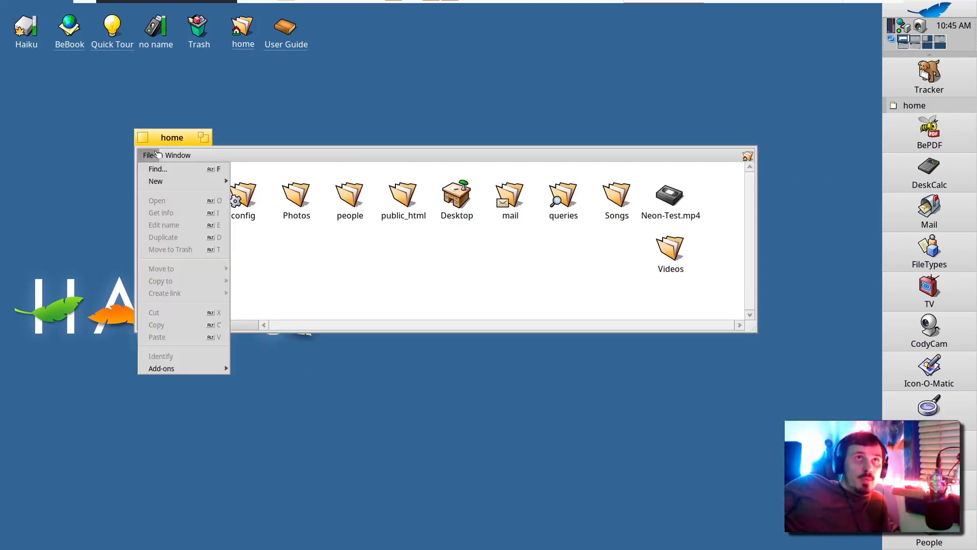
pyautogui.click(206, 313)
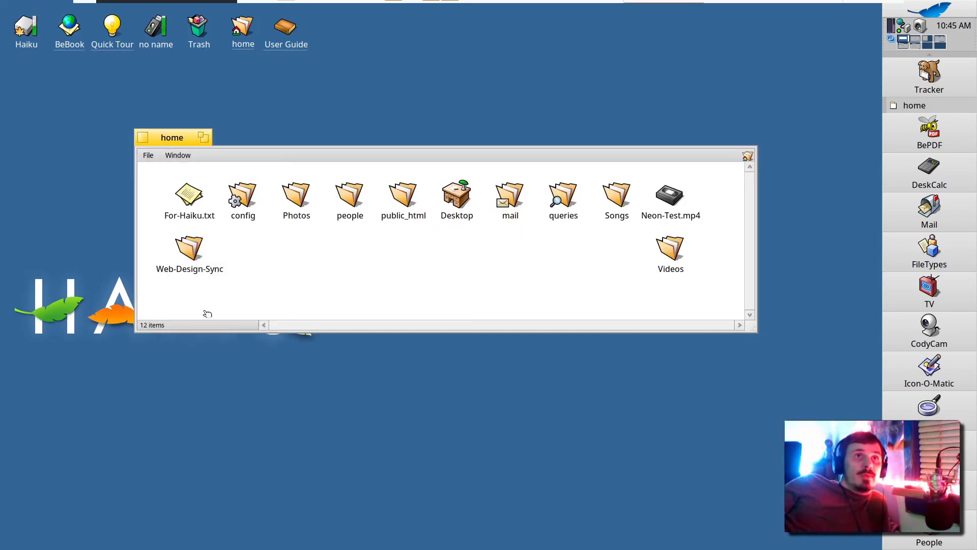
# Step: Enable Single window navigation with Show navigator in Tracker's Windows preferences, close them, and try the home window's back and up navigation
pyautogui.click(80, 85)
pyautogui.click(72, 71)
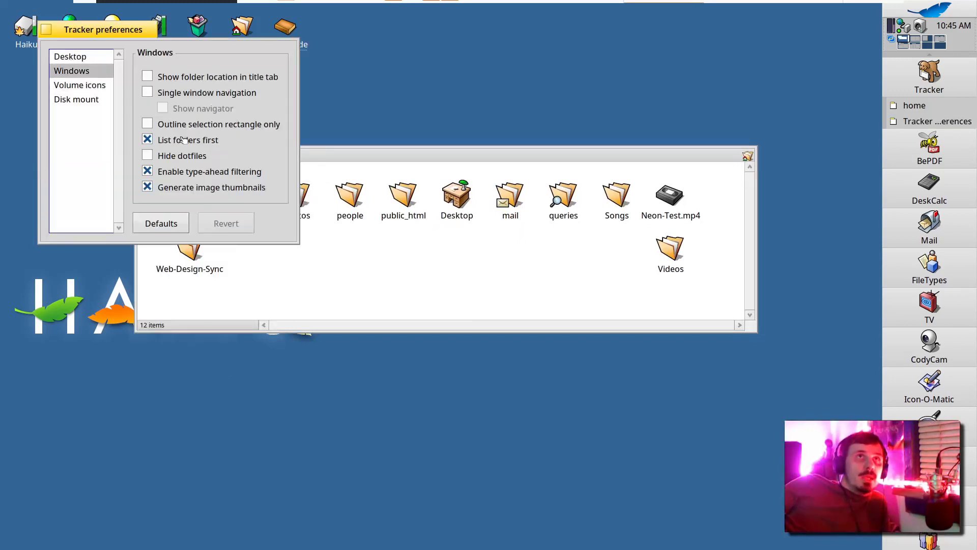
pyautogui.click(147, 93)
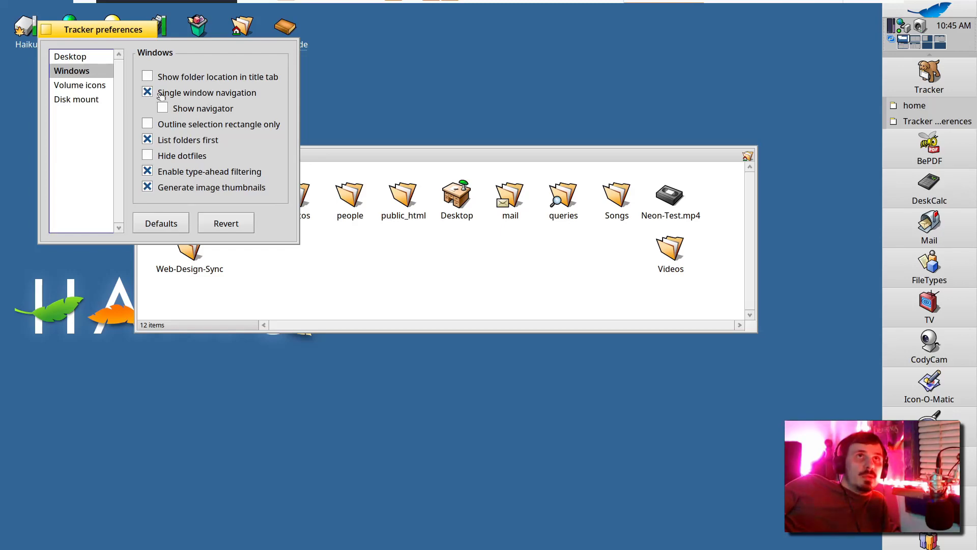
pyautogui.moveTo(299, 157); pyautogui.dragTo(378, 397)
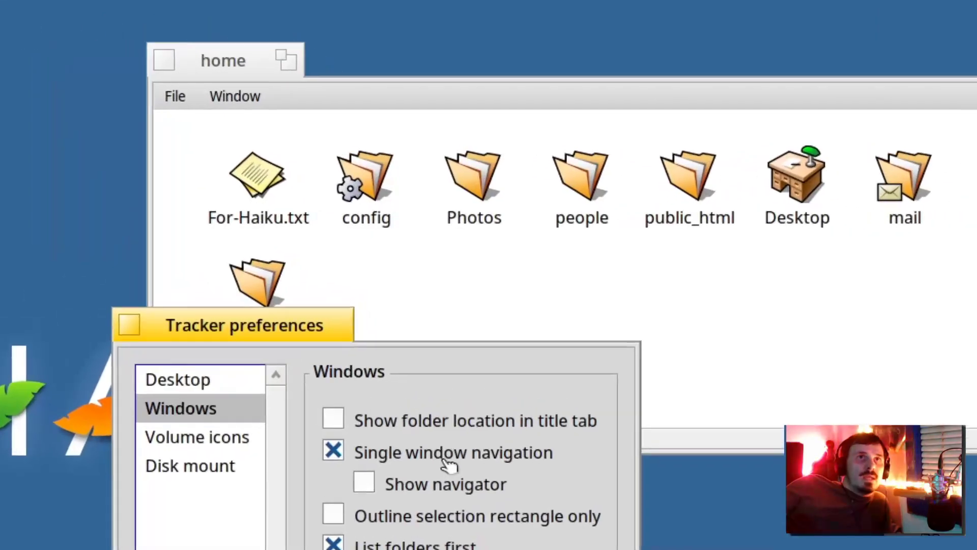
pyautogui.click(432, 517)
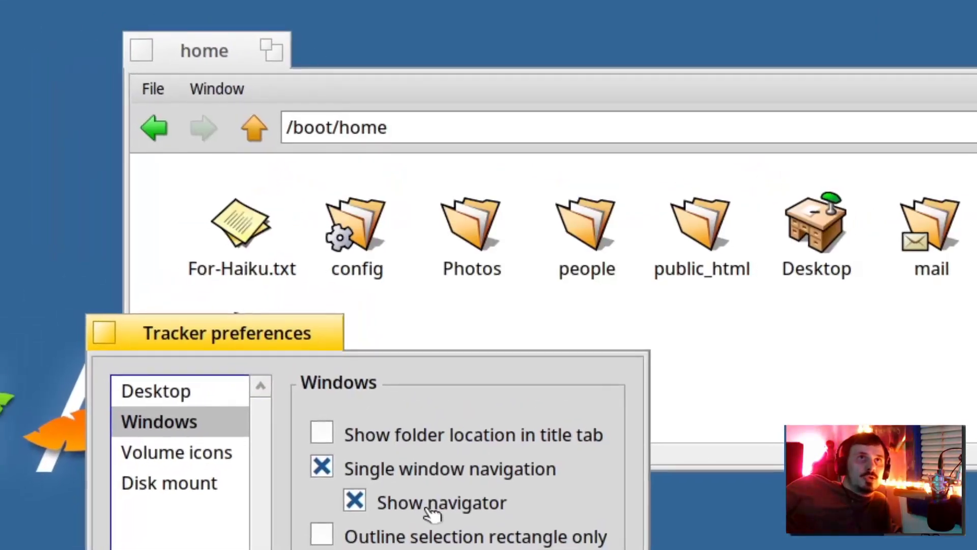
pyautogui.click(117, 329)
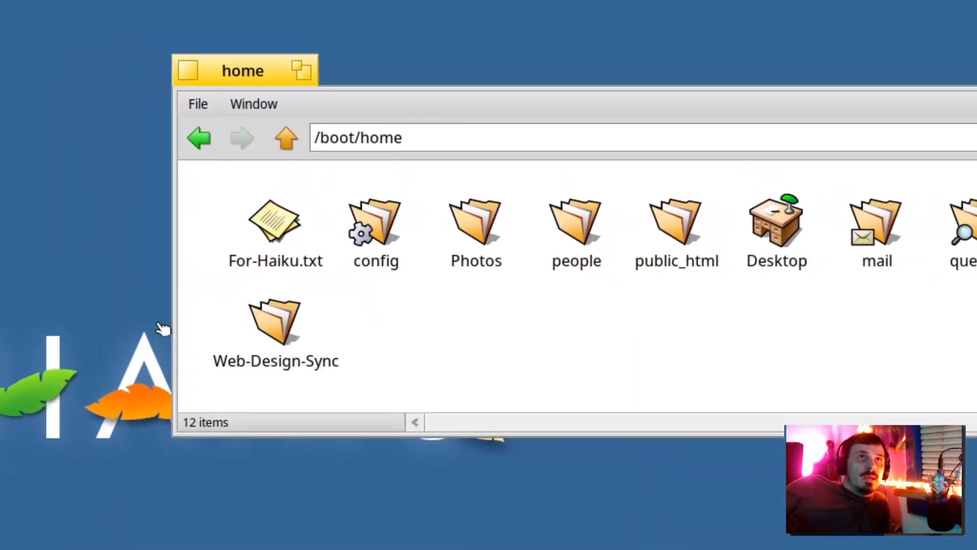
pyautogui.click(207, 141)
pyautogui.click(293, 142)
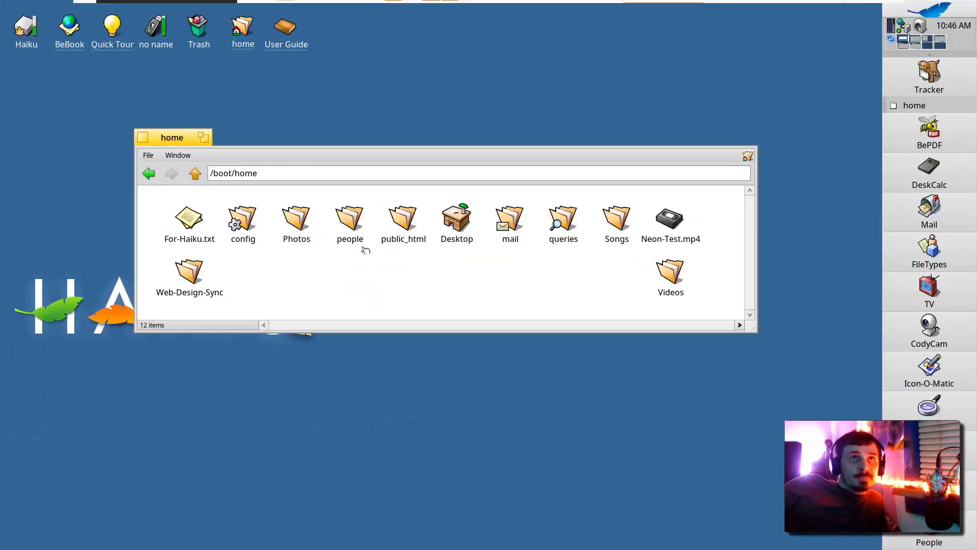
# Step: Open the Applications folder from the Deskbar, look through it over the home window, and close it
pyautogui.click(930, 9)
pyautogui.moveTo(817, 167)
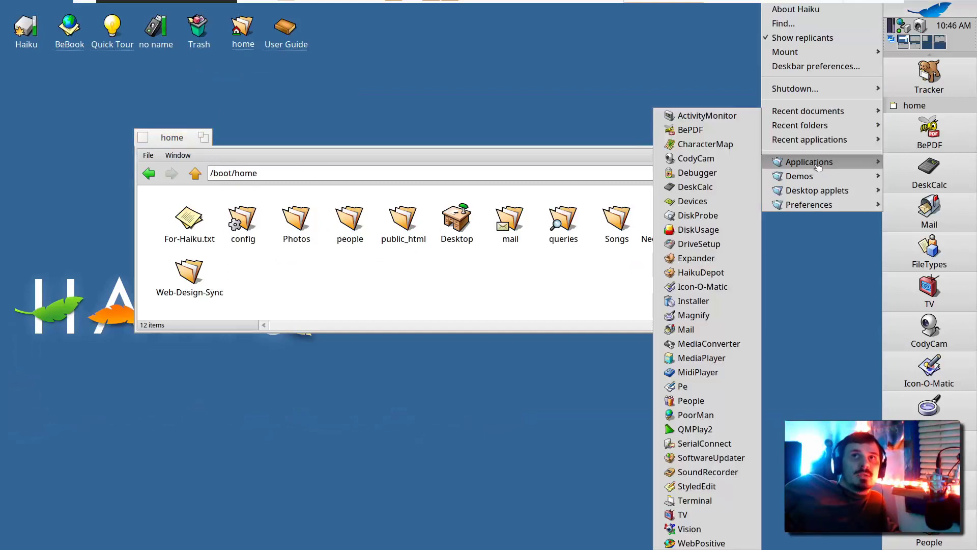
pyautogui.click(816, 167)
pyautogui.moveTo(109, 19); pyautogui.dragTo(316, 182)
pyautogui.scroll(-1, 434, 274)
pyautogui.scroll(1, 432, 275)
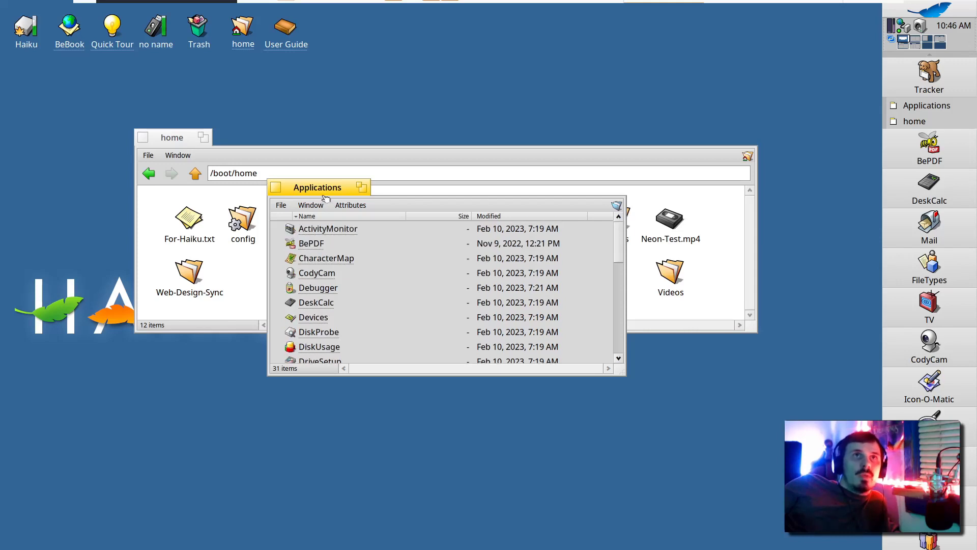
pyautogui.moveTo(629, 366); pyautogui.dragTo(645, 388)
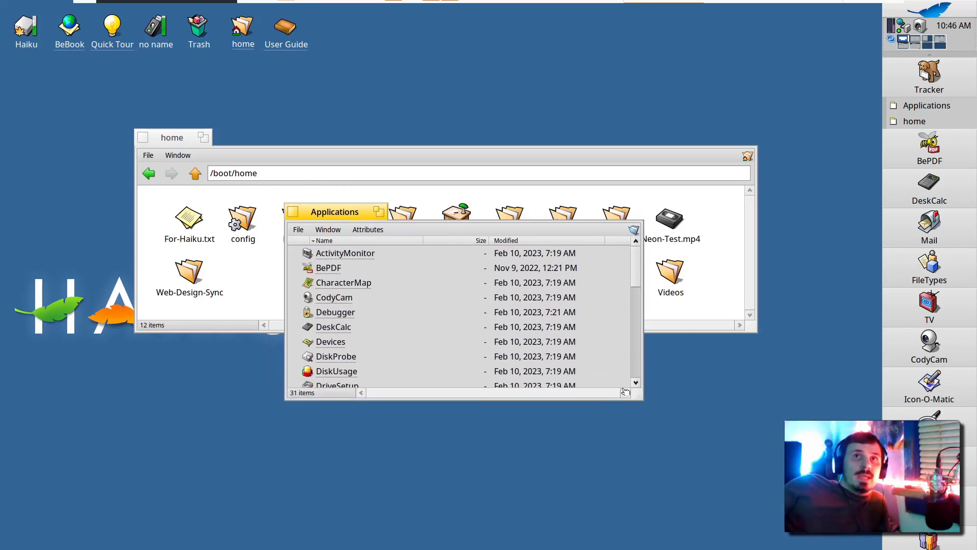
pyautogui.click(290, 211)
# Step: Launch the DiskUsage add-on from the home folder, scan the no name volume, and check the RAM FS and Haiku volumes
pyautogui.click(137, 153)
pyautogui.moveTo(196, 371)
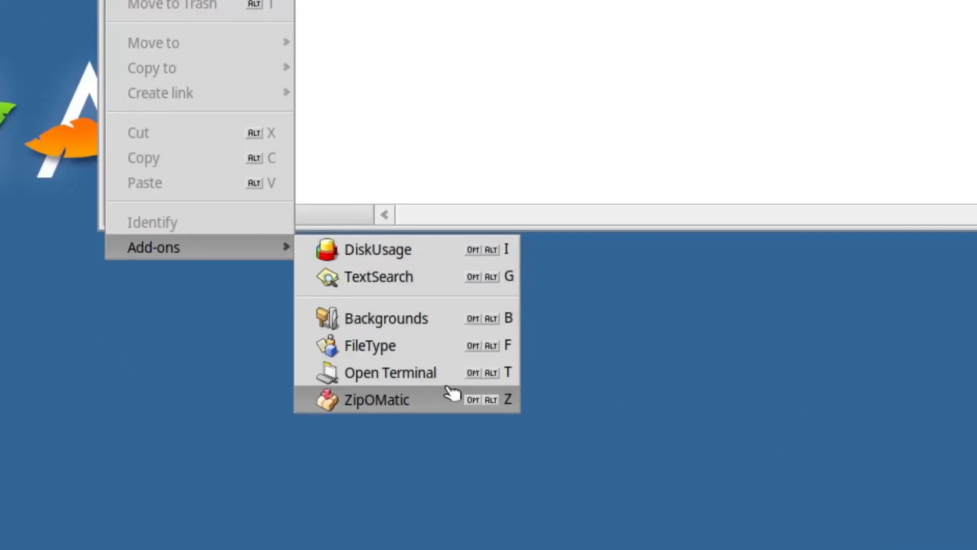
pyautogui.click(368, 252)
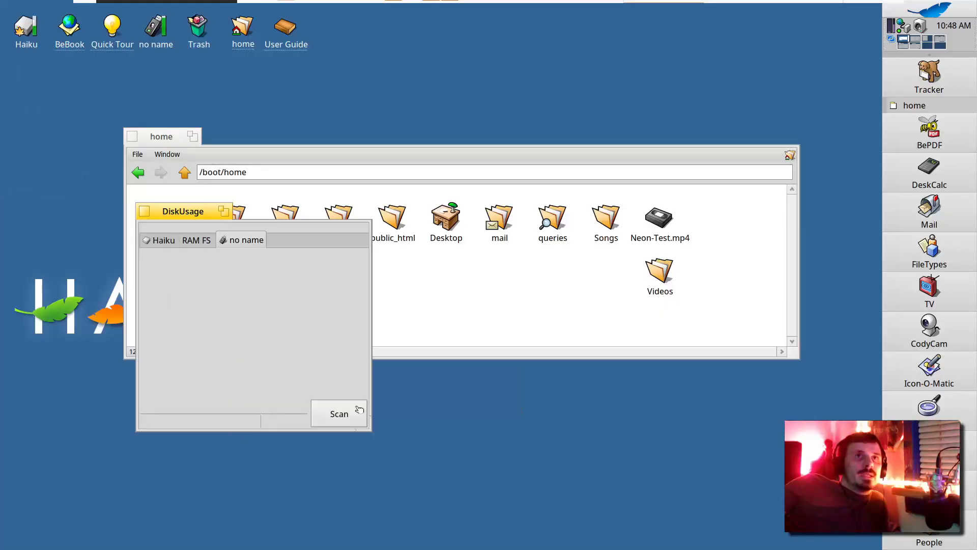
pyautogui.click(359, 411)
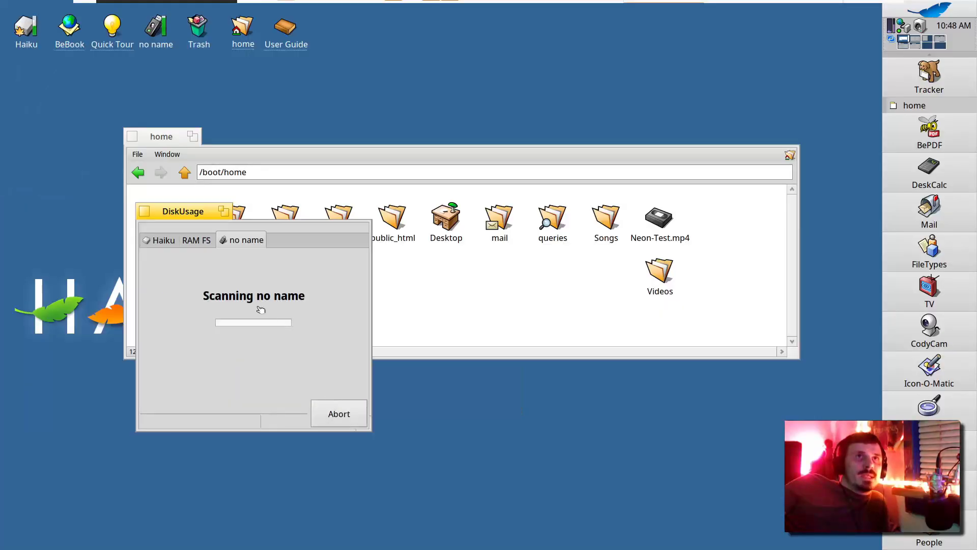
pyautogui.click(188, 240)
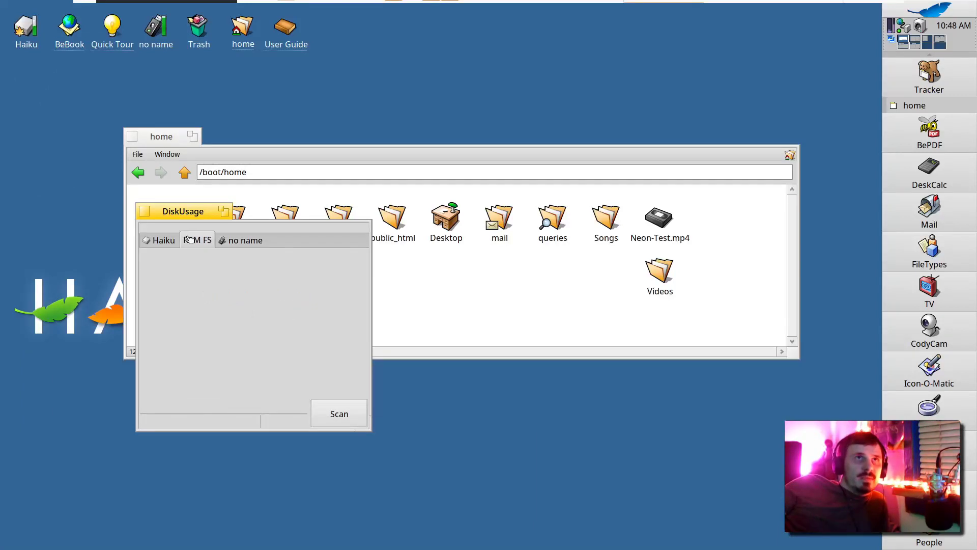
pyautogui.click(175, 243)
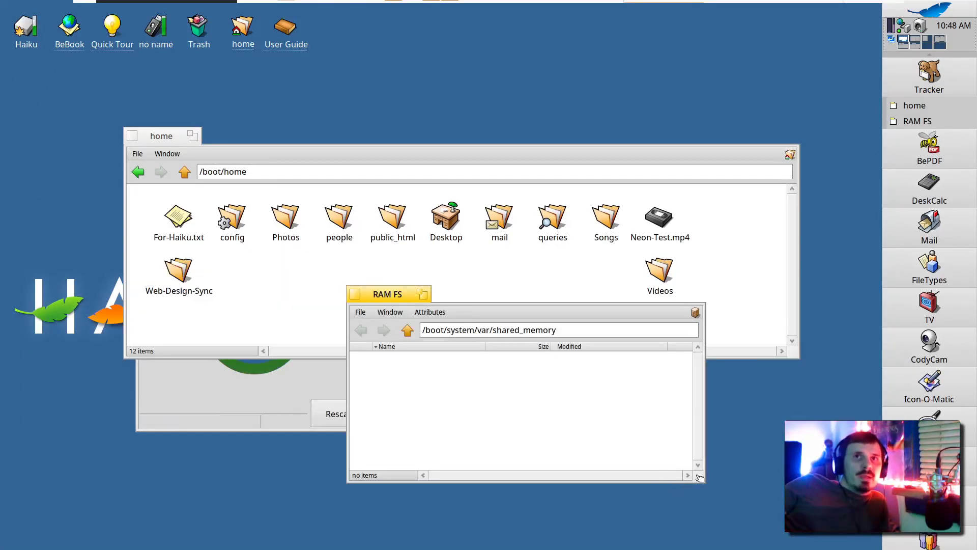
# Step: Make the RAM FS window narrower and taller, move it higher over the home window, and close it
pyautogui.moveTo(700, 477); pyautogui.dragTo(674, 495)
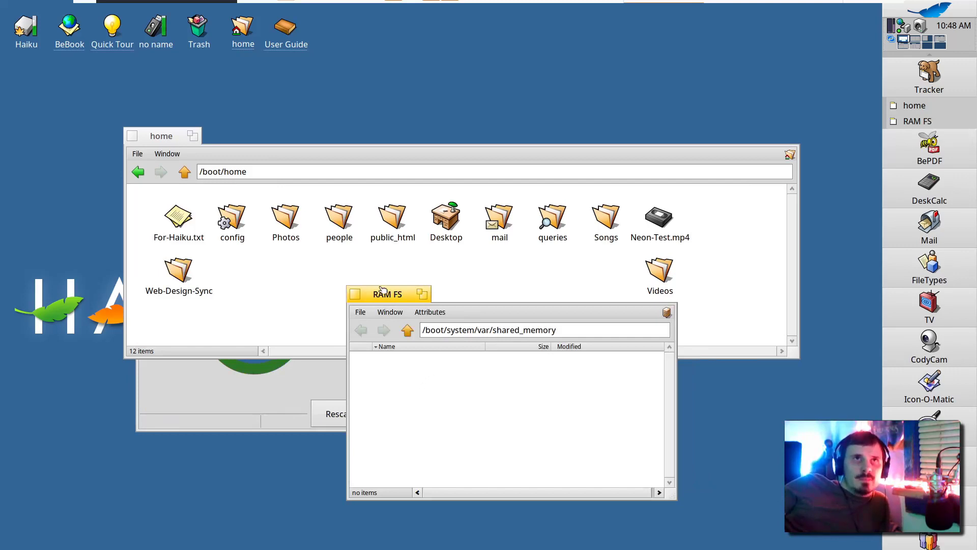
pyautogui.moveTo(387, 298); pyautogui.dragTo(397, 271)
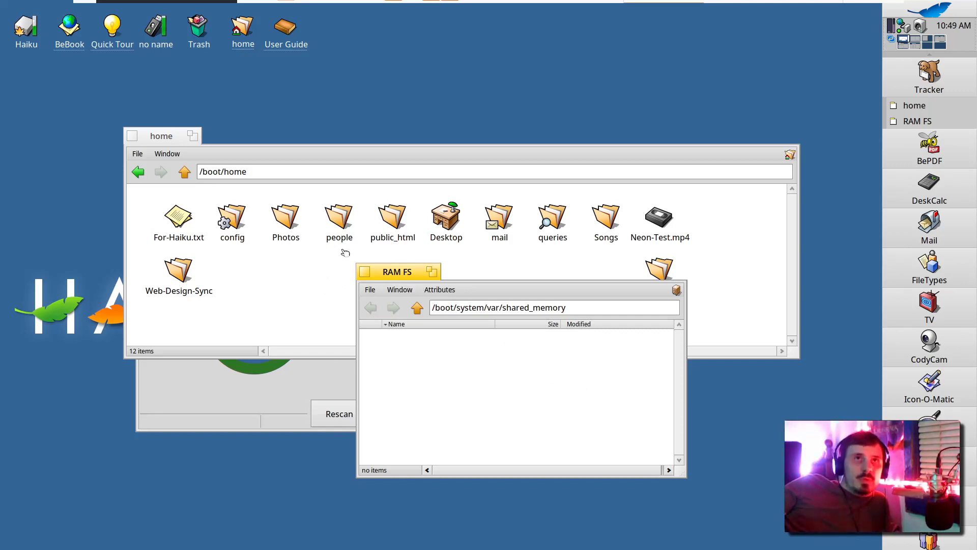
pyautogui.moveTo(368, 275); pyautogui.dragTo(366, 269)
pyautogui.click(363, 266)
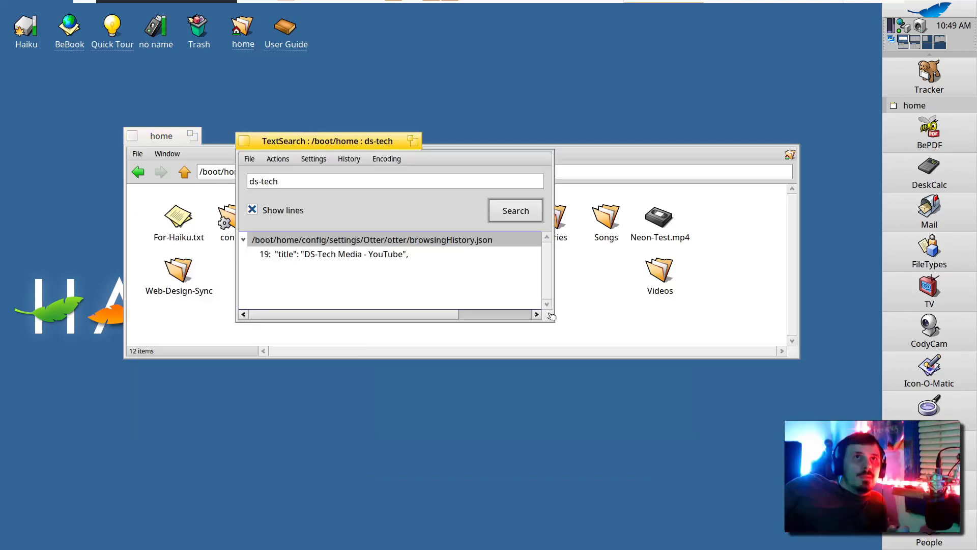
# Step: Examine the matching line from the ds-tech text search of /boot/home and close the TextSearch window
pyautogui.click(418, 254)
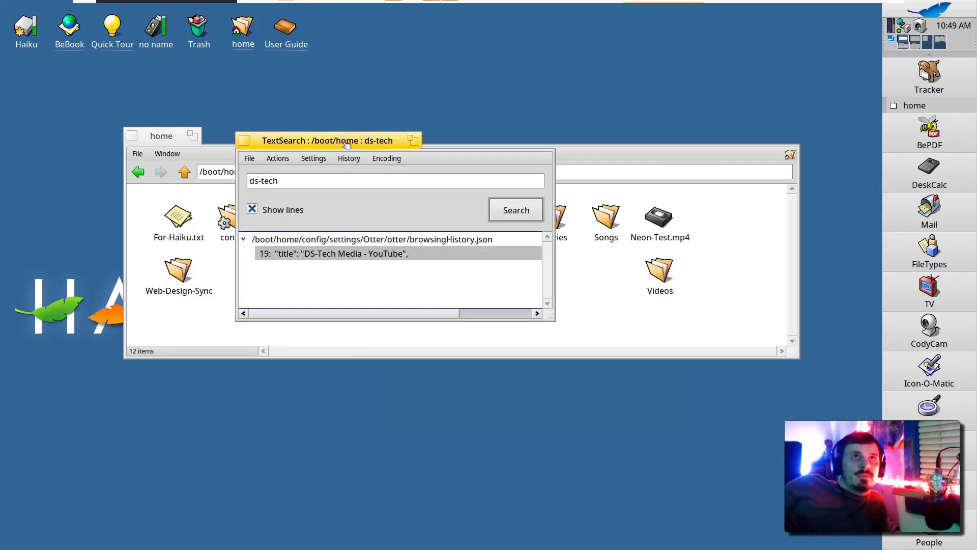
pyautogui.moveTo(347, 144); pyautogui.dragTo(356, 136)
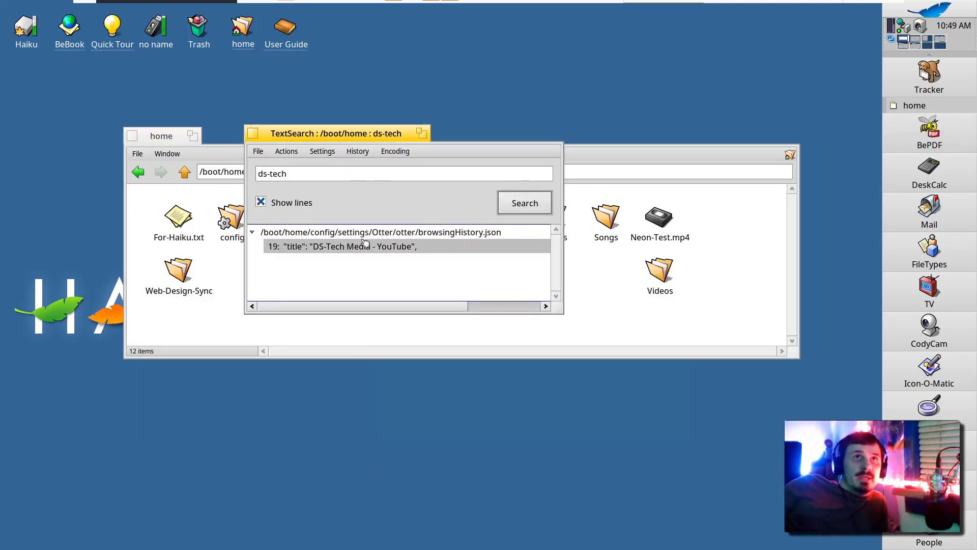
pyautogui.hotkey('alt', 'w')
# Step: Open Tracker's Find window, reposition it, and review its disk, file type and Include trash options
pyautogui.hotkey('alt', 'f')
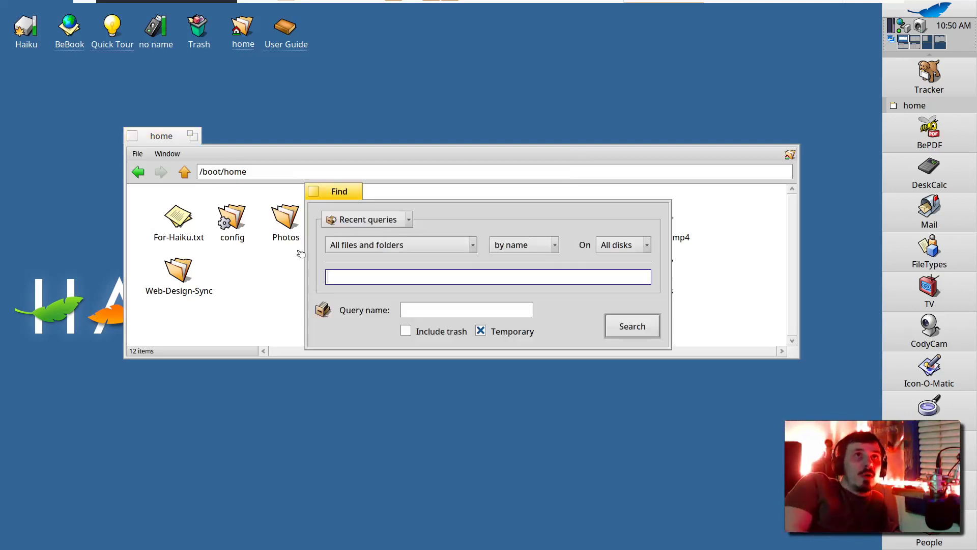
pyautogui.moveTo(343, 201); pyautogui.dragTo(394, 228)
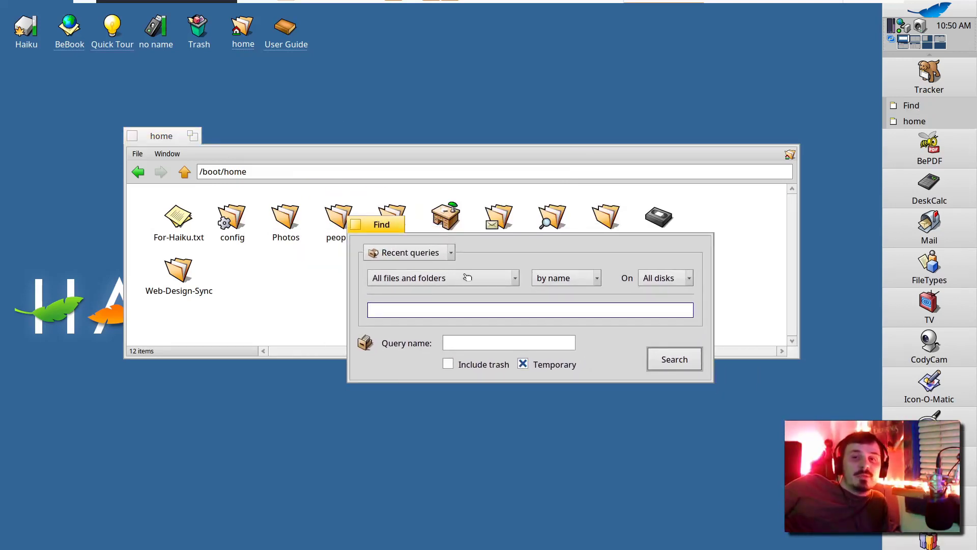
pyautogui.click(665, 278)
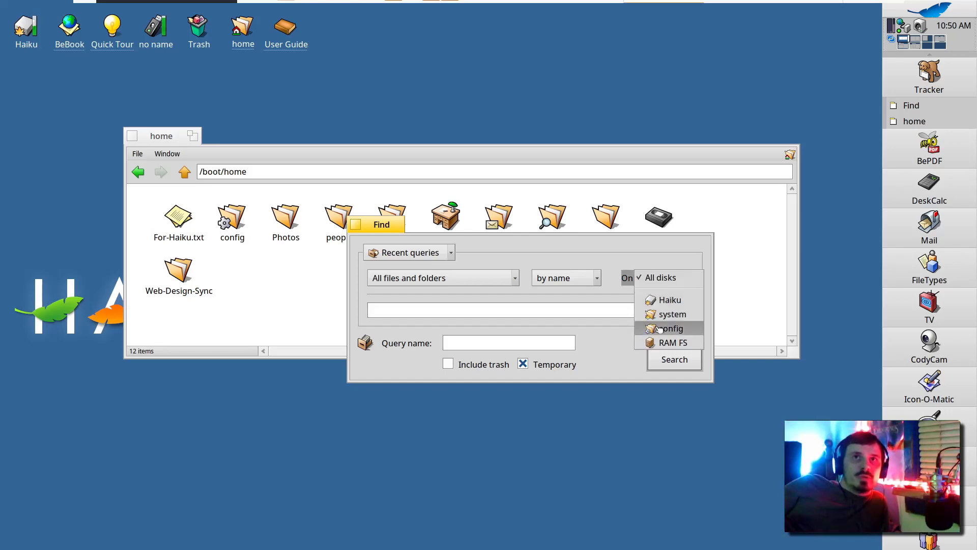
pyautogui.click(439, 277)
pyautogui.moveTo(444, 299)
pyautogui.press('Escape')
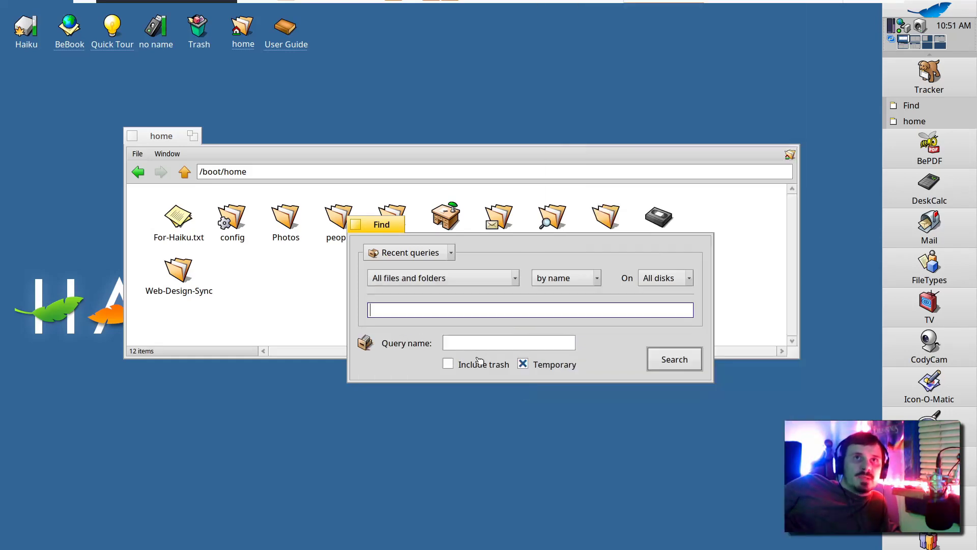
pyautogui.click(479, 365)
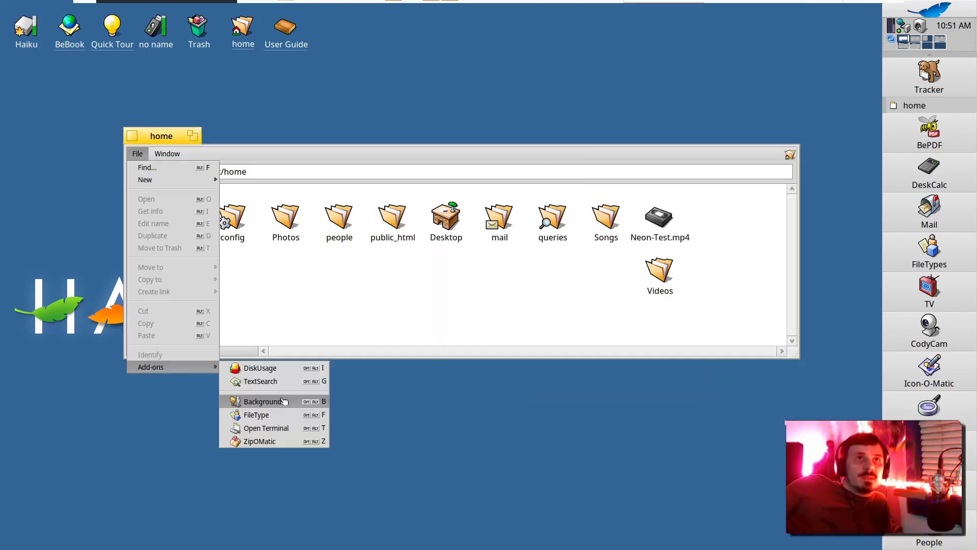
# Step: Launch the Backgrounds add-on from the home folder and make the home window smaller
pyautogui.click(277, 401)
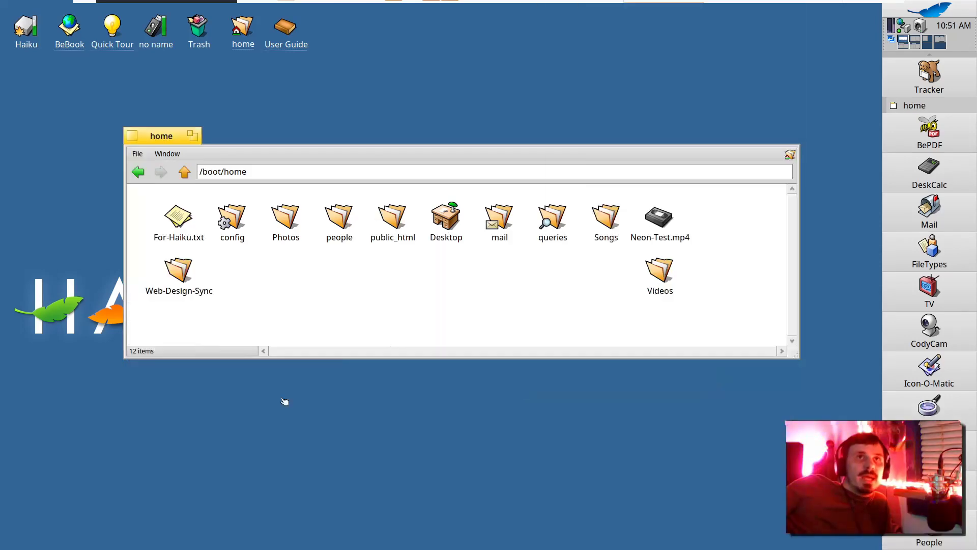
pyautogui.click(506, 288)
pyautogui.click(505, 288)
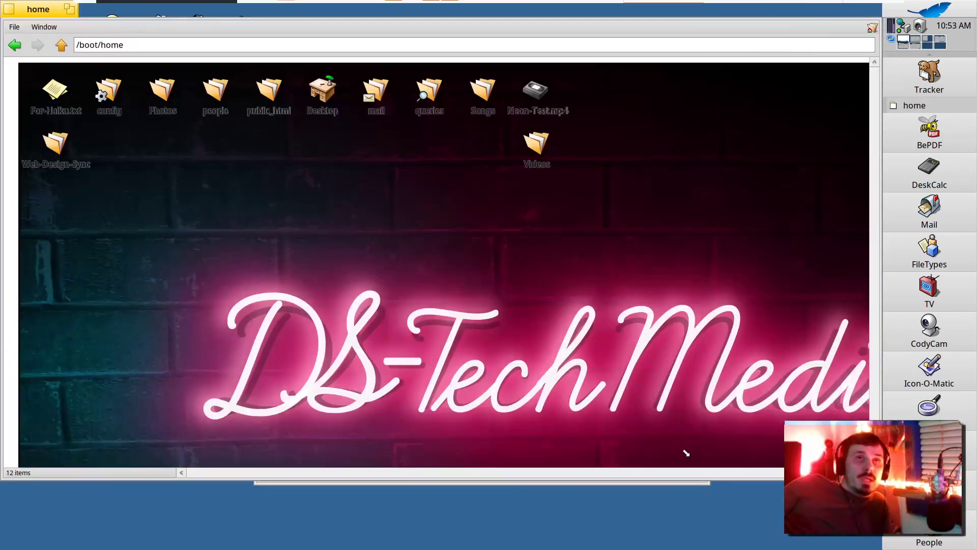
pyautogui.moveTo(686, 453); pyautogui.dragTo(609, 421)
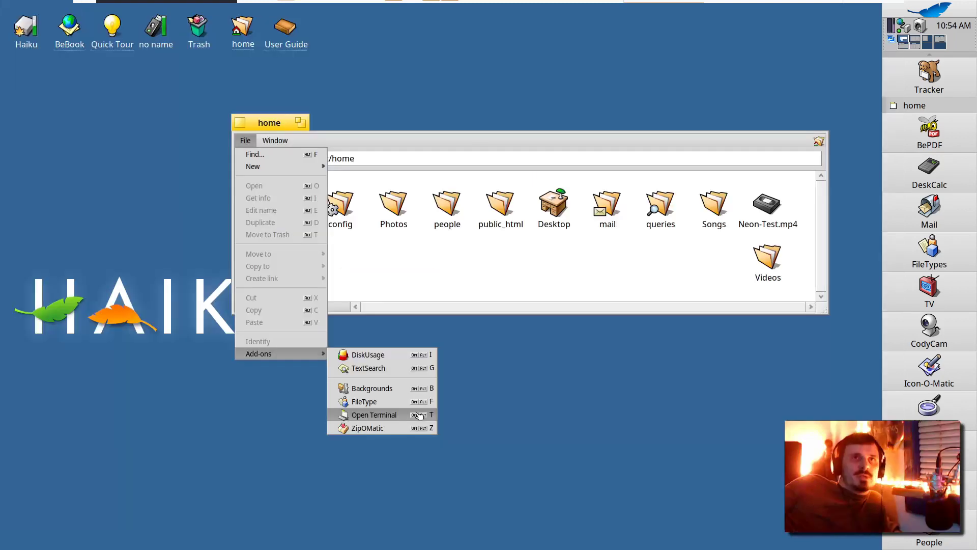
# Step: Launch the ZipOMatic add-on from the home folder and close its window
pyautogui.click(398, 429)
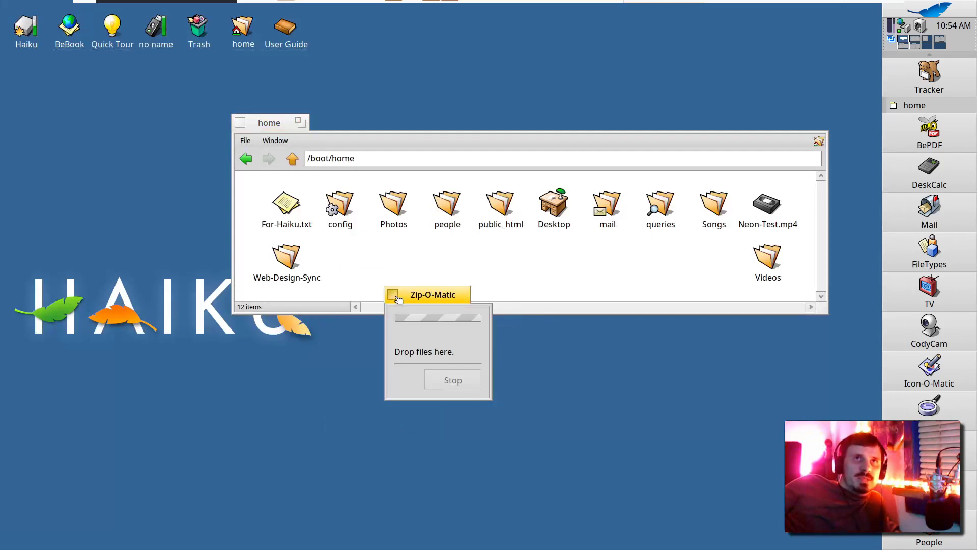
pyautogui.click(397, 297)
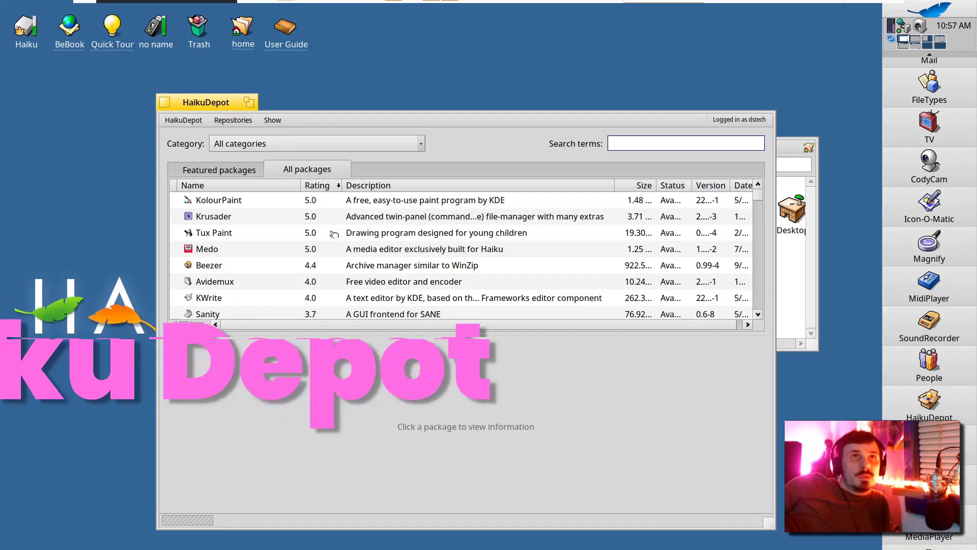
# Step: Move the HaikuDepot window slightly higher and check the options for the logged-in account
pyautogui.moveTo(216, 87); pyautogui.dragTo(208, 90)
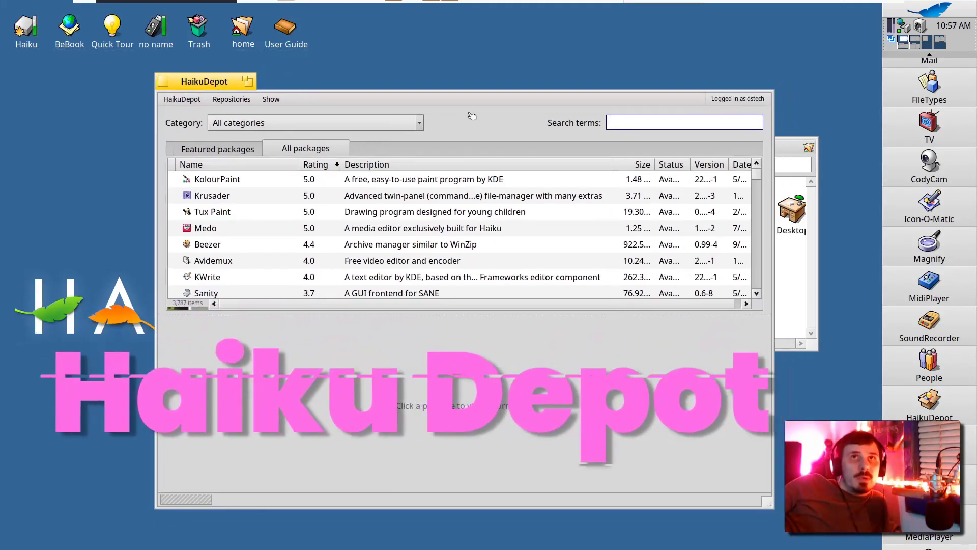
pyautogui.click(707, 98)
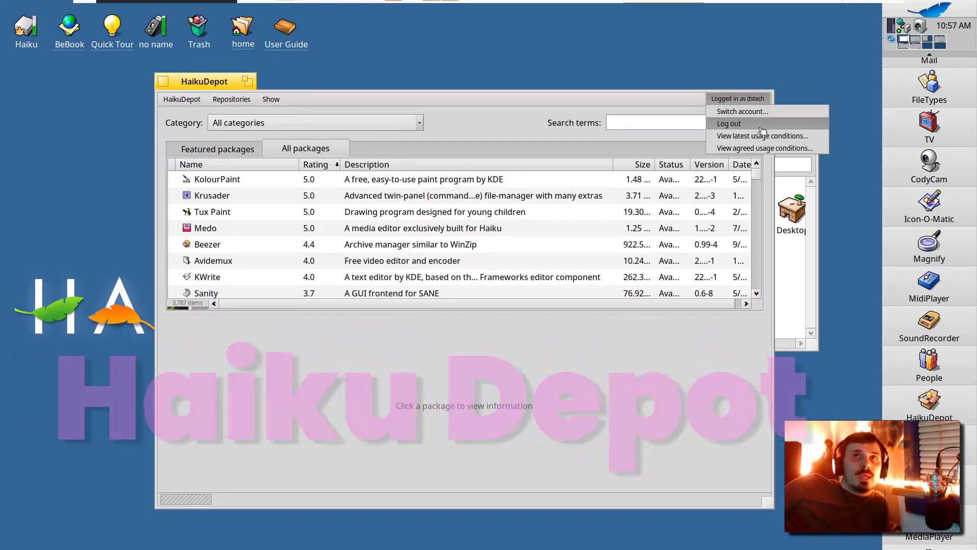
pyautogui.click(358, 85)
# Step: Show the Krusader package details in the full package list and review its ratings and description
pyautogui.click(362, 199)
pyautogui.scroll(-3, 363, 200)
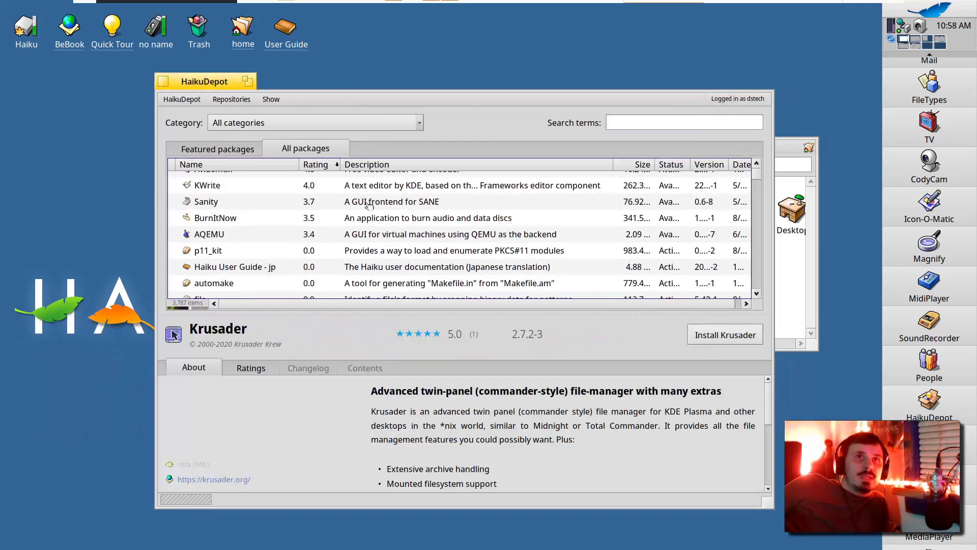
pyautogui.click(252, 367)
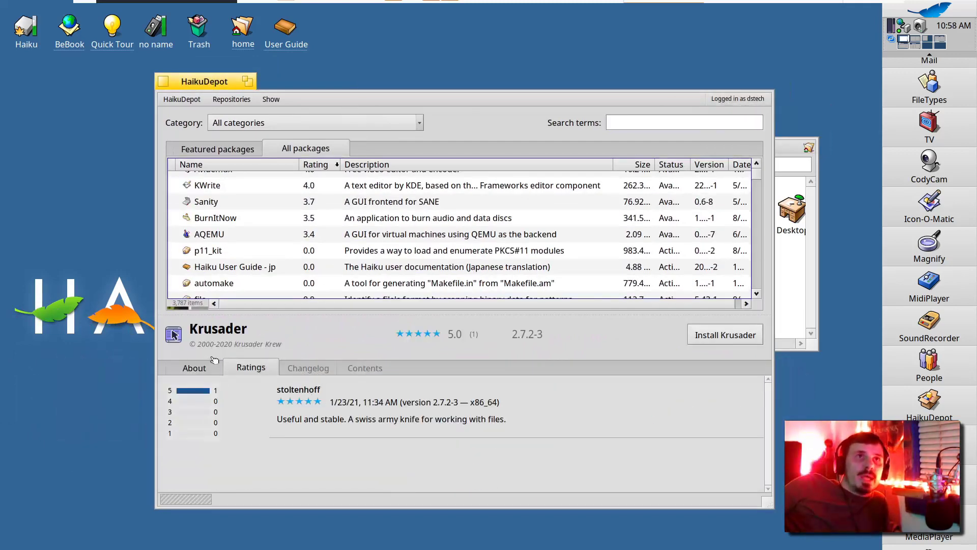
pyautogui.click(194, 367)
pyautogui.scroll(-5, 234, 254)
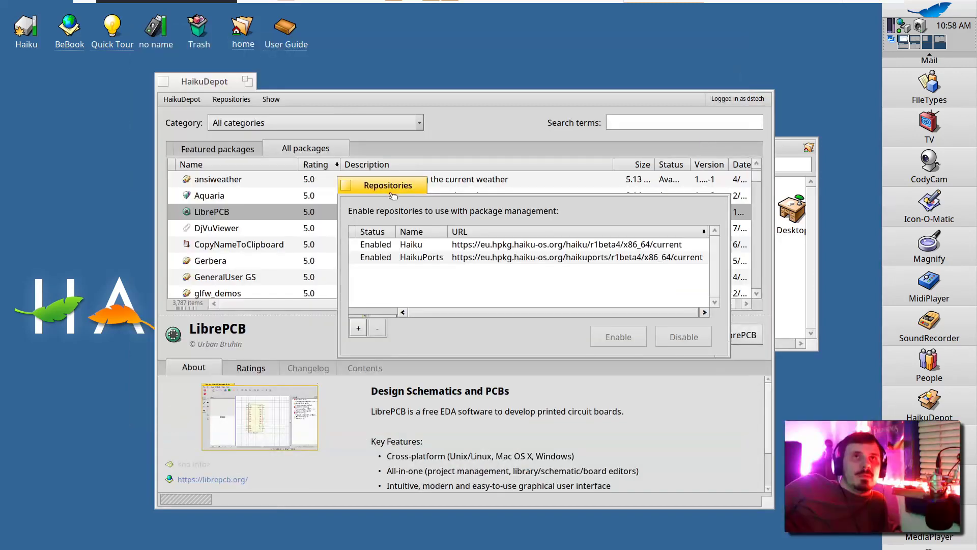
# Step: Check the HaikuPorts entry among the package repositories and close the Repositories window
pyautogui.click(390, 287)
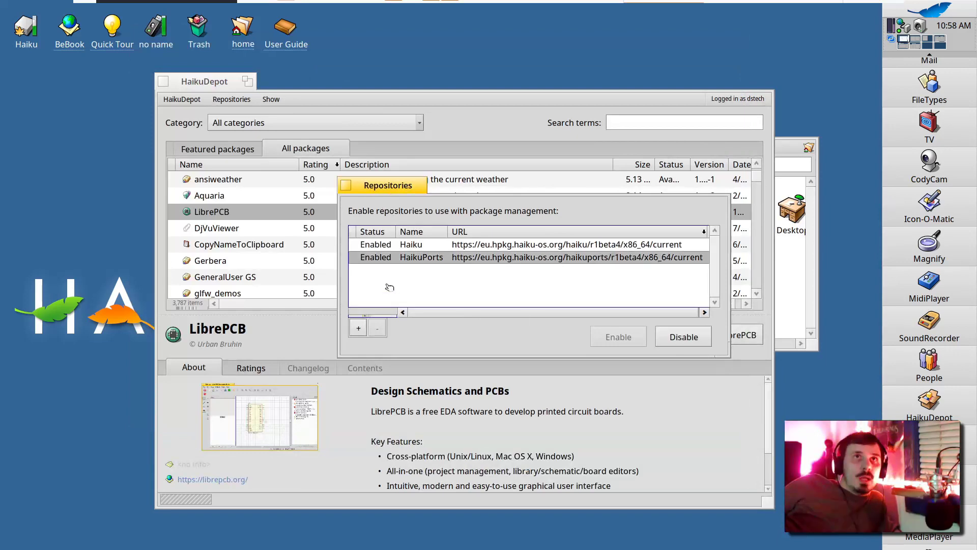
pyautogui.click(346, 186)
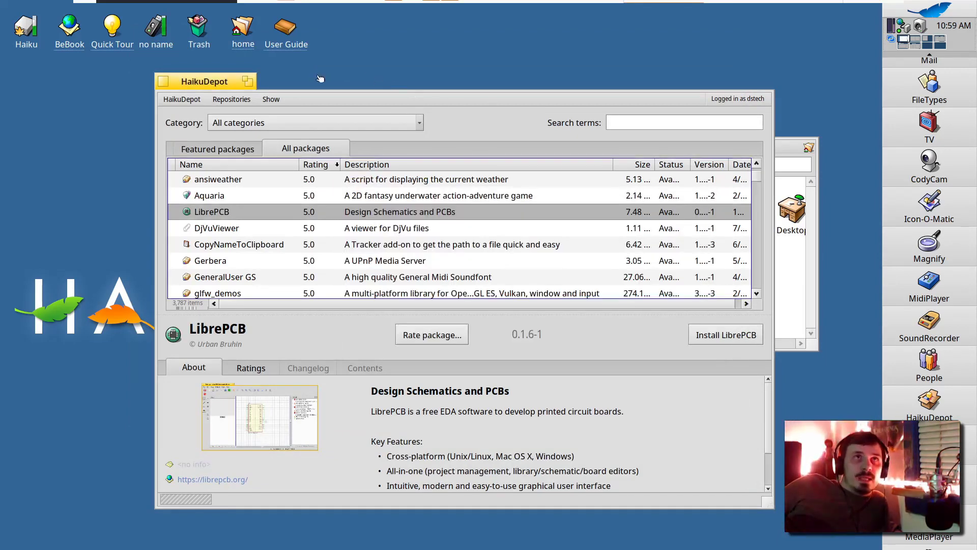
# Step: View the DjVuViewer package details and browse the list of all packages
pyautogui.click(306, 228)
pyautogui.scroll(-10, 307, 214)
pyautogui.scroll(5, 295, 213)
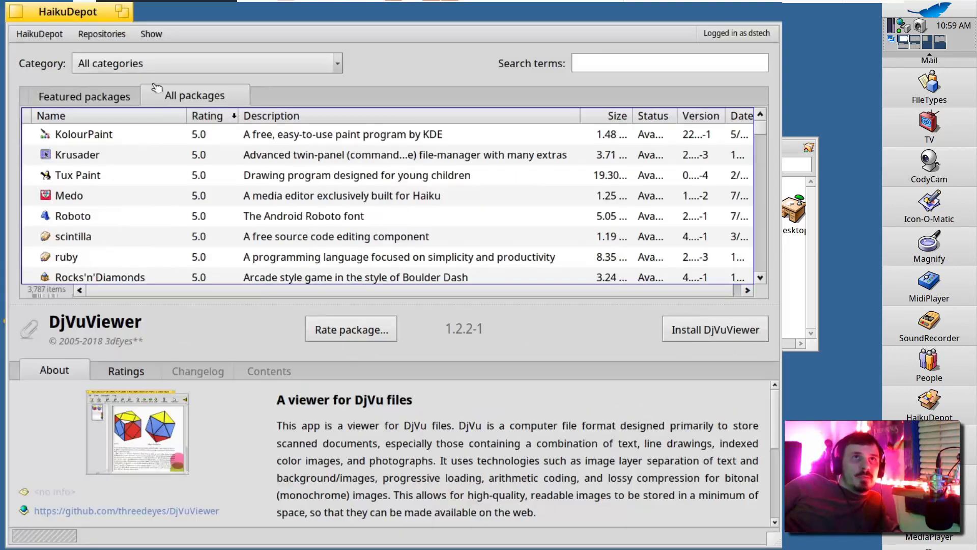
pyautogui.click(280, 123)
pyautogui.click(133, 126)
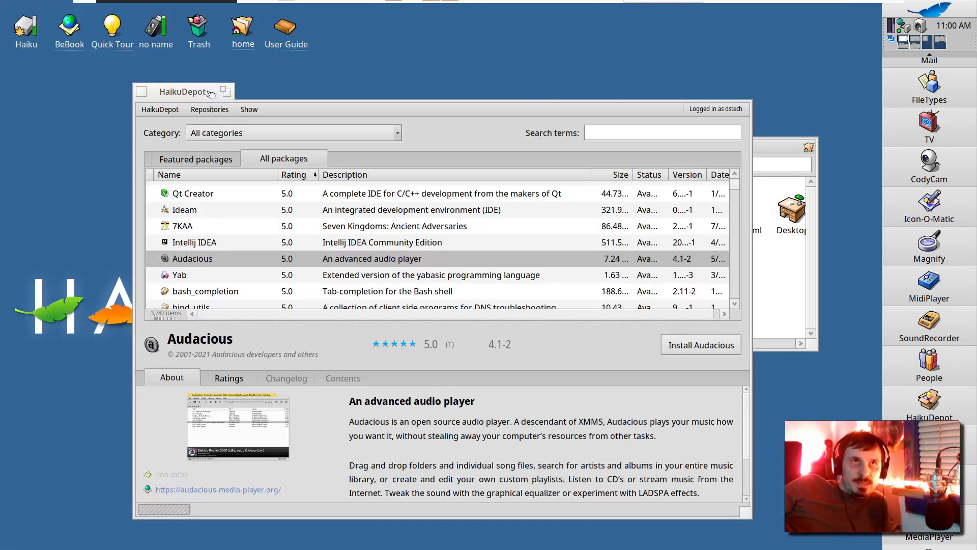
# Step: Move the HaikuDepot window further left on the desktop to uncover more of the home window
pyautogui.moveTo(187, 91); pyautogui.dragTo(145, 90)
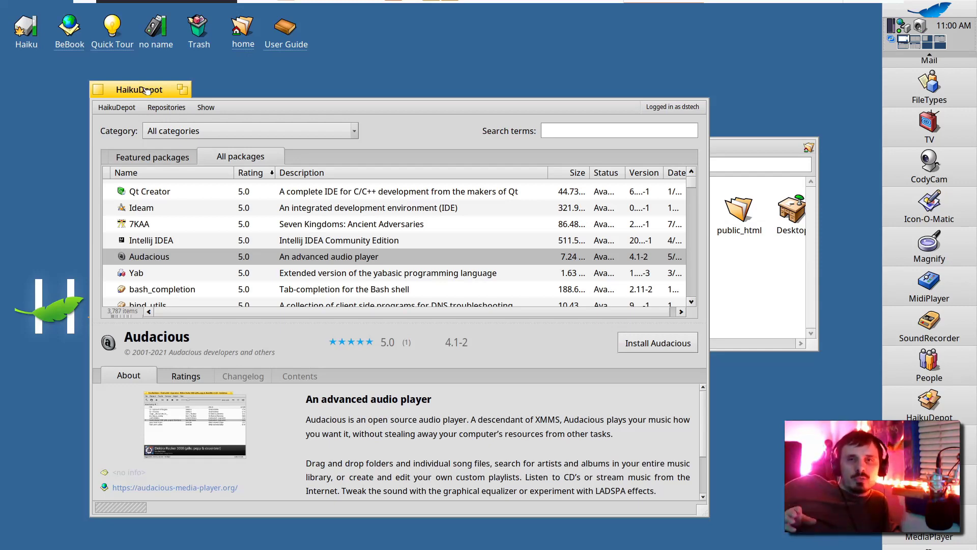
pyautogui.moveTo(339, 102); pyautogui.dragTo(340, 98)
pyautogui.click(121, 76)
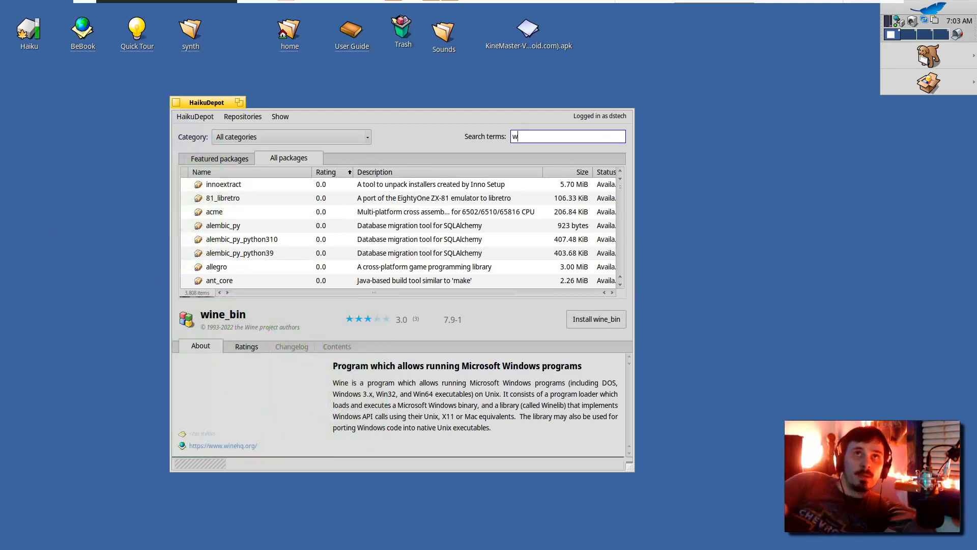
# Step: Search all packages for wine and select the wine_bin package
pyautogui.write('wine')
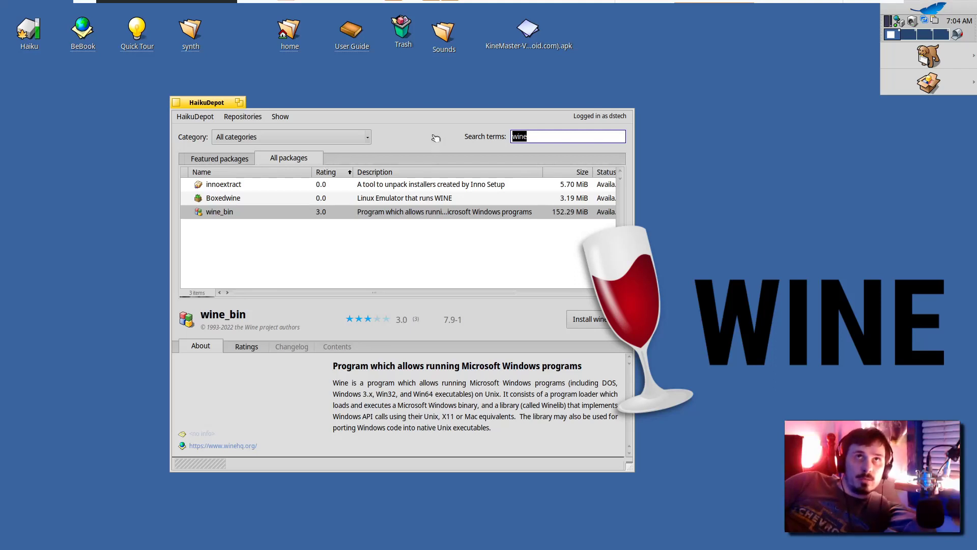
pyautogui.click(395, 216)
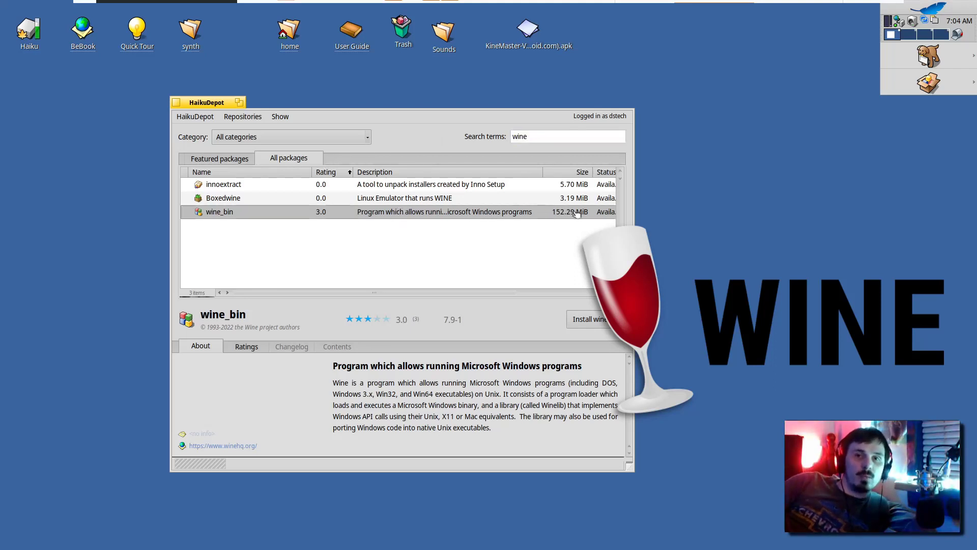
# Step: Search all packages for dosbox and review the description of the DOSBox package
pyautogui.click(582, 137)
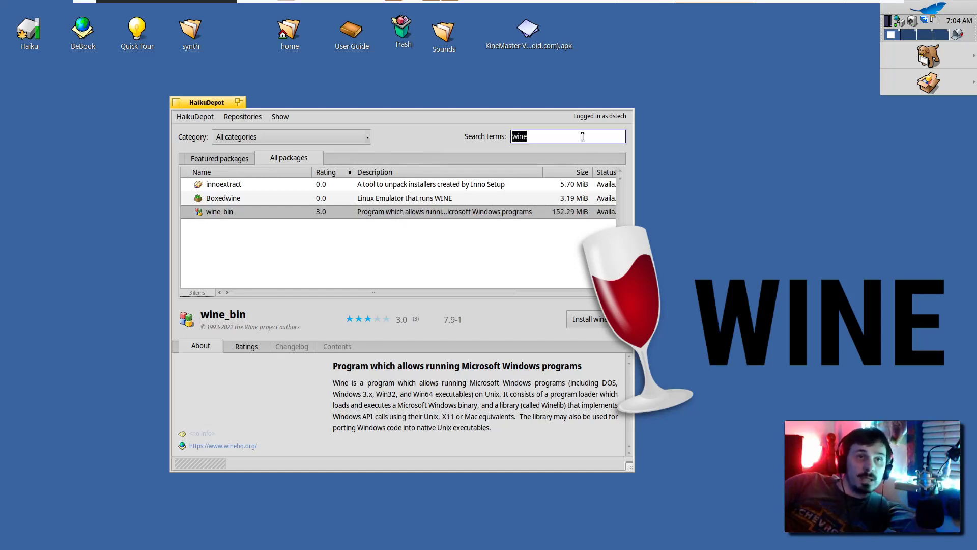
pyautogui.write('dosbox')
pyautogui.click(466, 214)
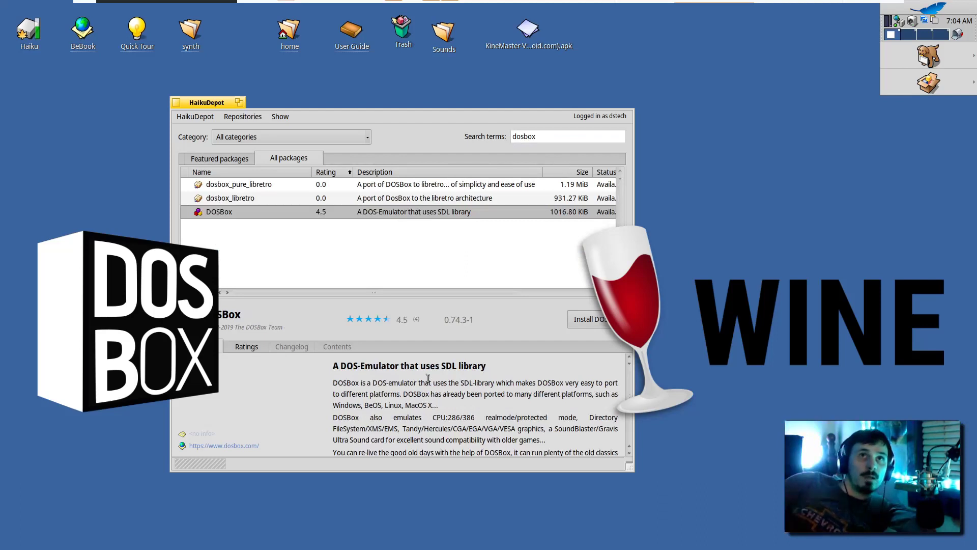
pyautogui.scroll(-3, 419, 387)
pyautogui.scroll(3, 391, 384)
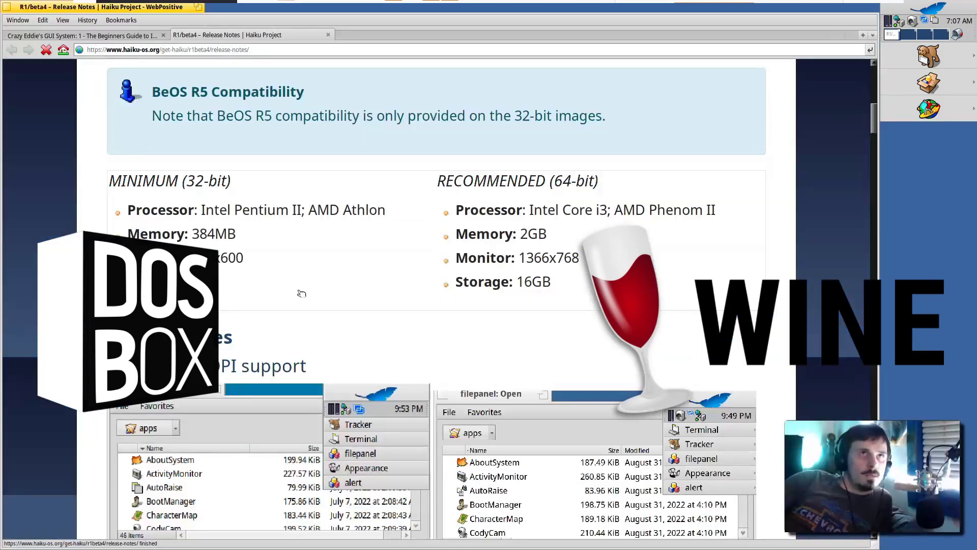
# Step: Read the R1/beta4 release notes from Improved HiDPI support past the Flat decorator section to the driver sections
pyautogui.scroll(-5, 498, 235)
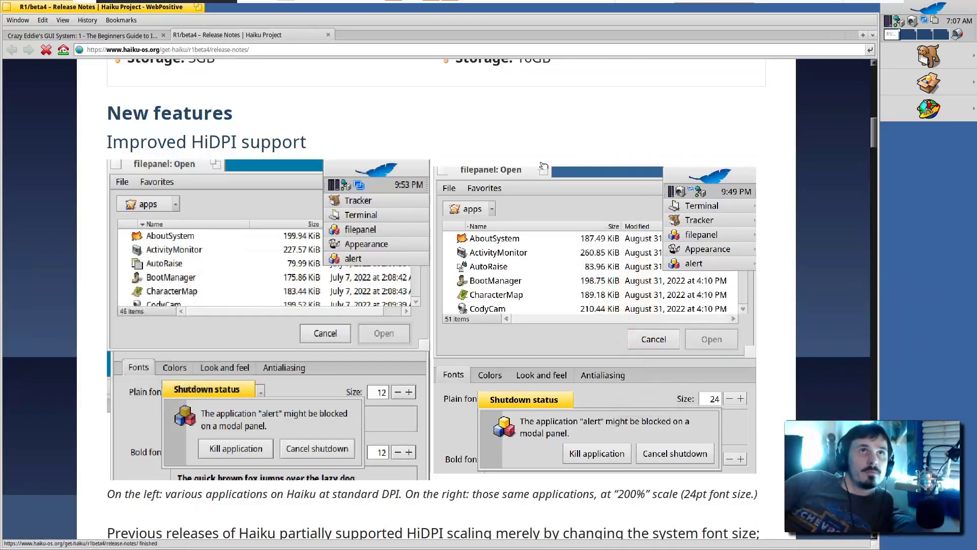
pyautogui.scroll(-2, 474, 177)
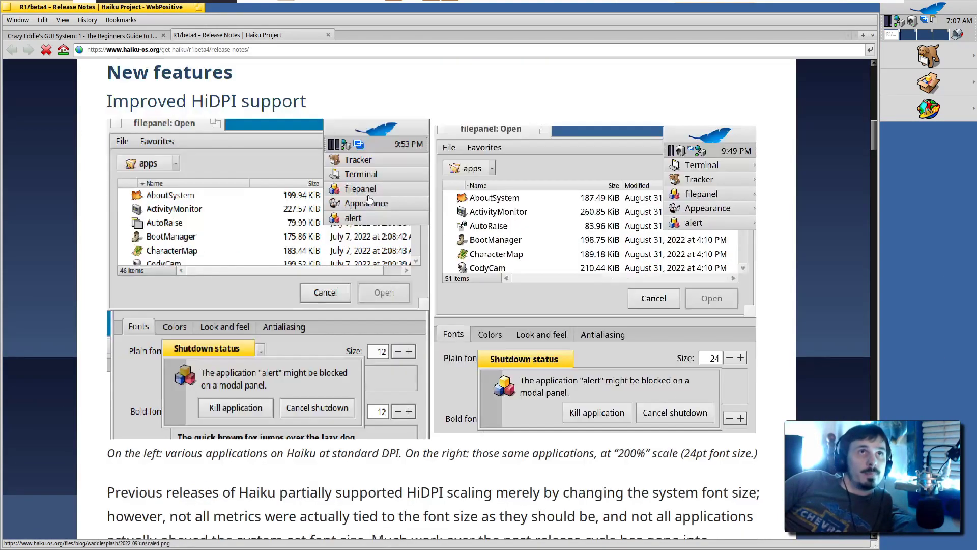
pyautogui.scroll(2, 302, 169)
pyautogui.scroll(-9, 302, 169)
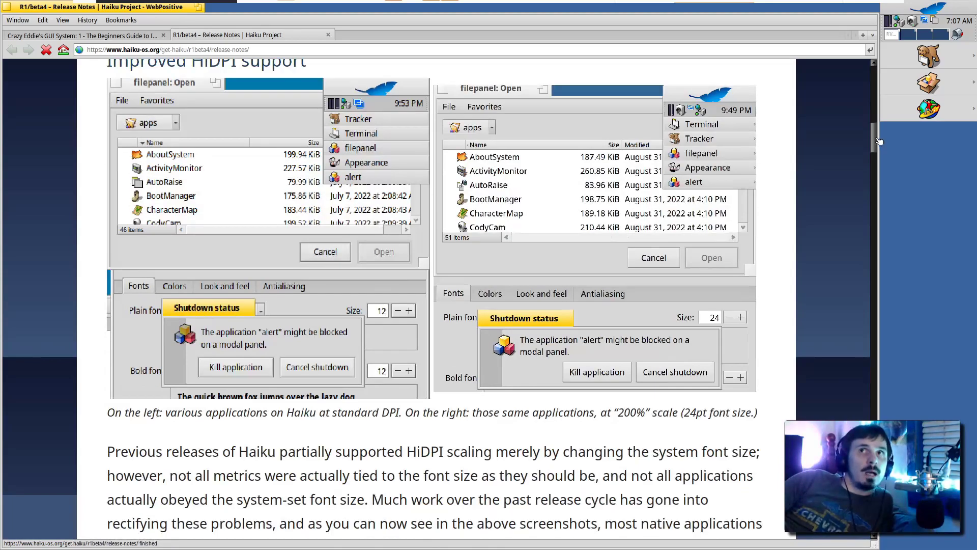
pyautogui.scroll(-4, 868, 161)
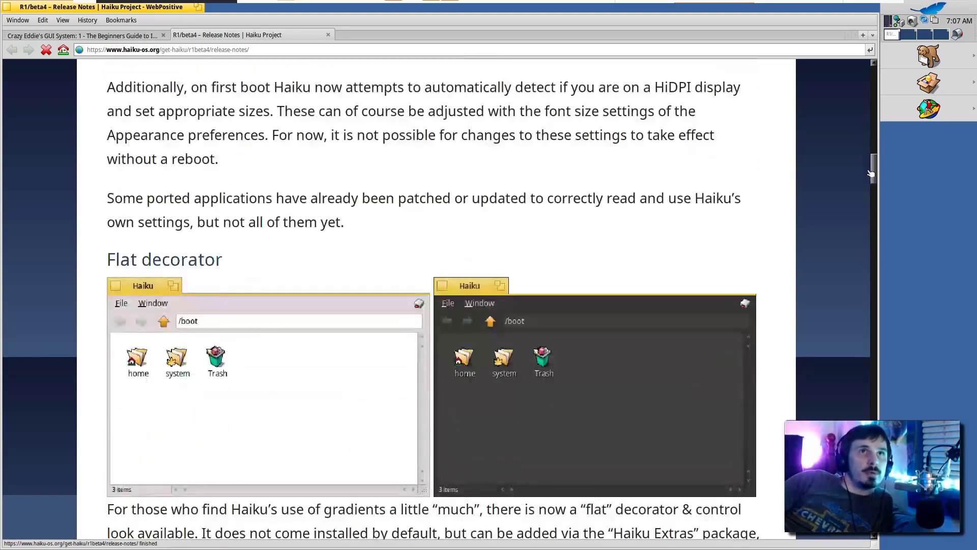
pyautogui.scroll(-10, 868, 168)
pyautogui.scroll(-15, 852, 208)
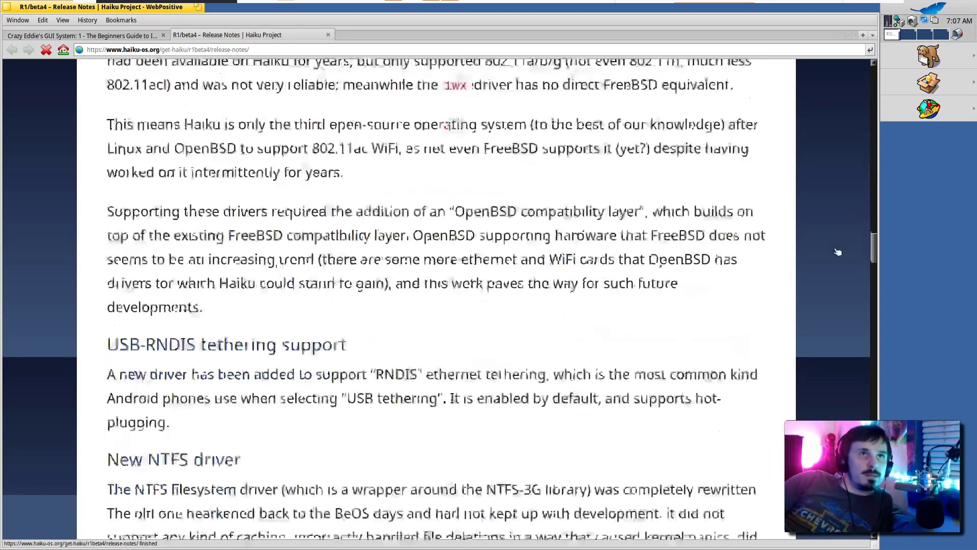
# Step: Highlight the WiFi drivers from OpenBSD, USB-RNDIS tethering support and New NTFS driver headings while reading their sections
pyautogui.scroll(8, 509, 254)
pyautogui.tripleClick(221, 149)
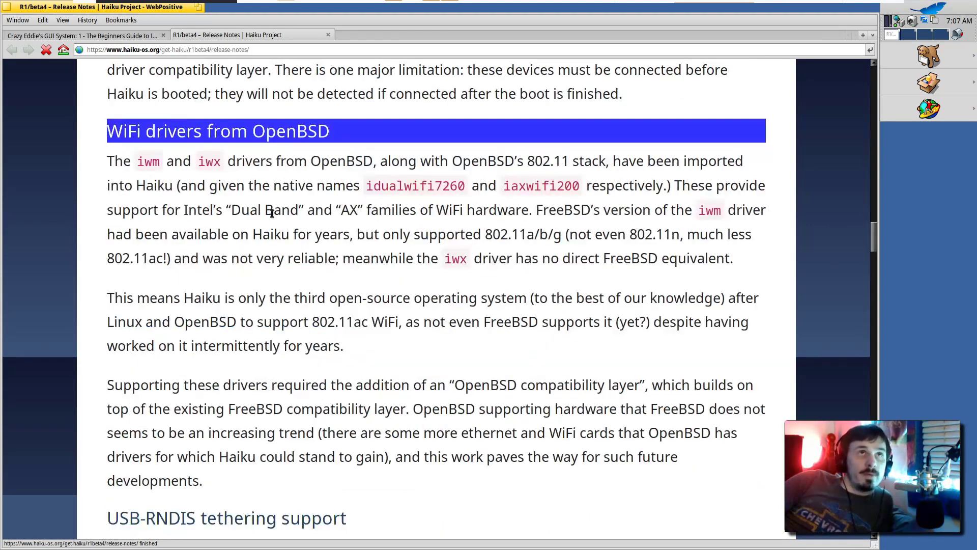
pyautogui.scroll(-5, 303, 176)
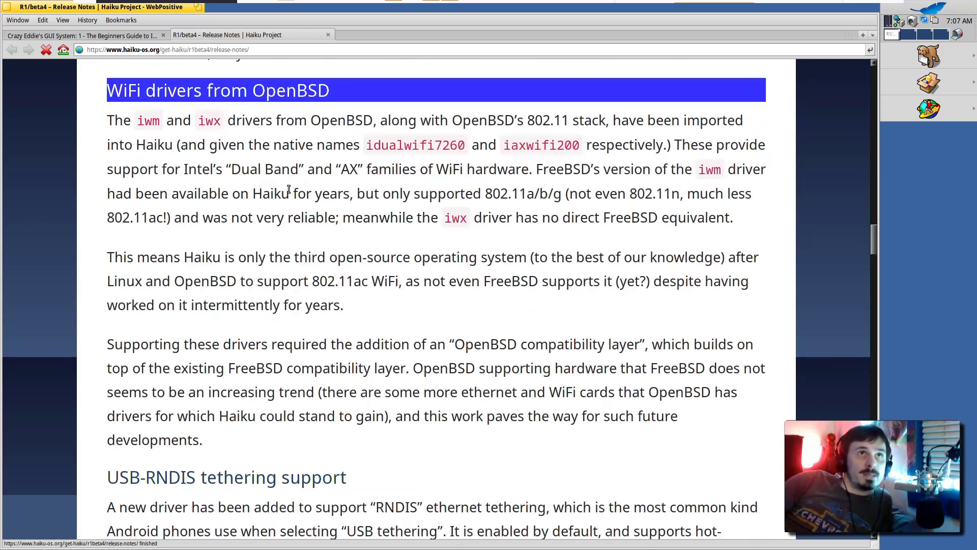
pyautogui.moveTo(108, 192); pyautogui.dragTo(351, 202)
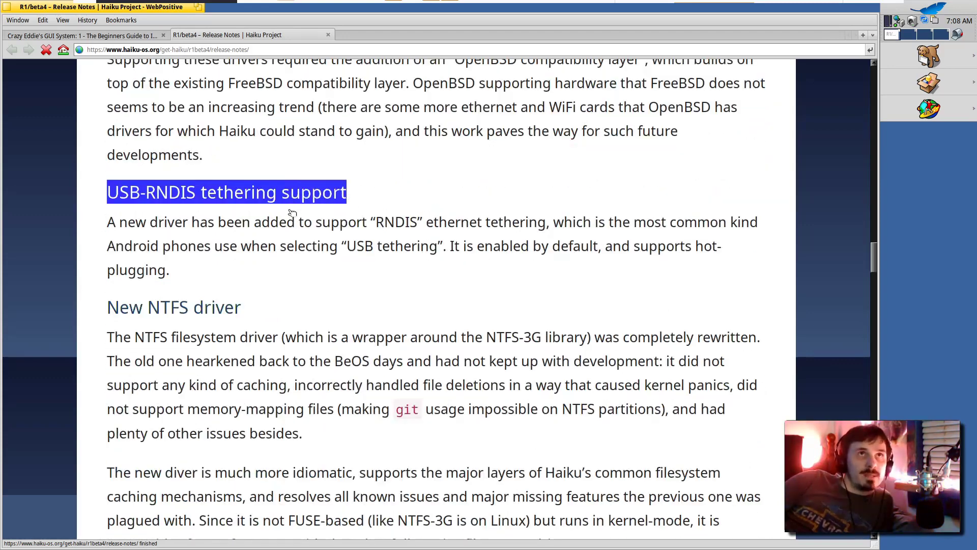
pyautogui.scroll(-2, 300, 211)
pyautogui.scroll(-2, 305, 216)
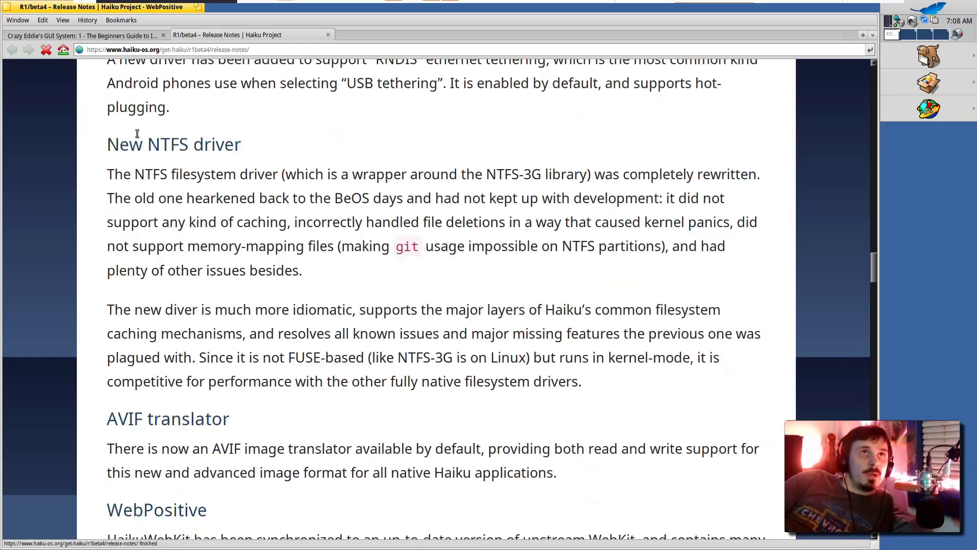
pyautogui.moveTo(136, 135); pyautogui.dragTo(259, 155)
pyautogui.click(259, 154)
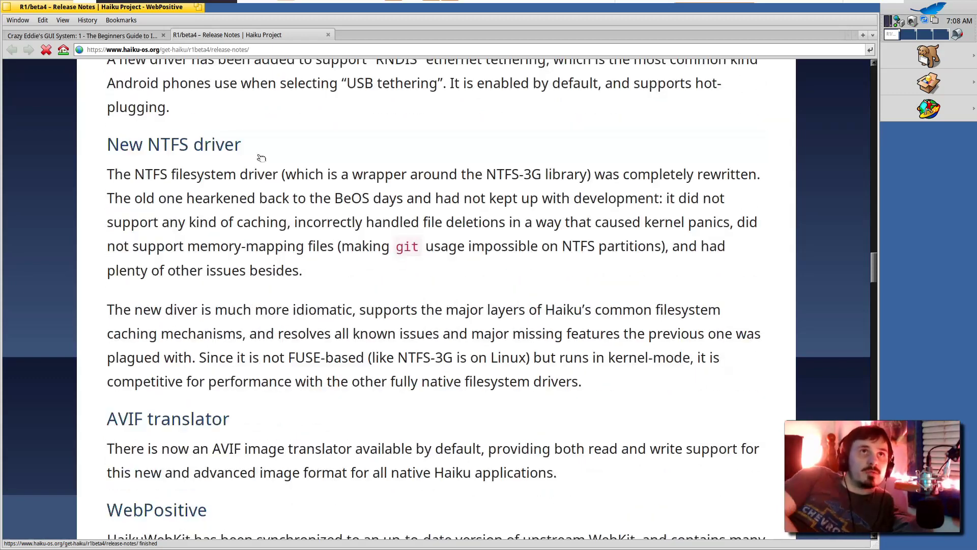
# Step: Highlight the AVIF translator and WebPositive headings while reading their sections of the release notes
pyautogui.scroll(-5, 261, 157)
pyautogui.moveTo(147, 197); pyautogui.dragTo(190, 200)
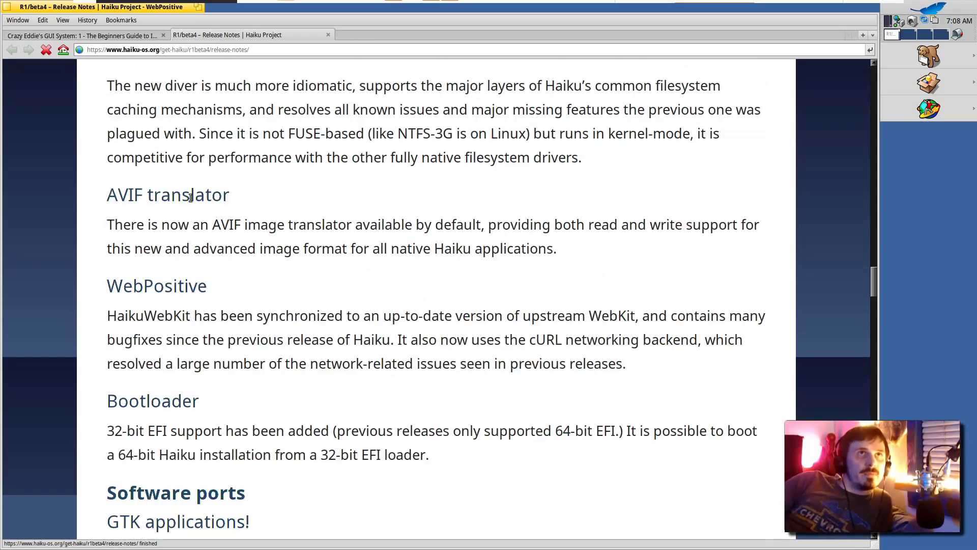
pyautogui.tripleClick(190, 200)
pyautogui.scroll(-1, 199, 214)
pyautogui.tripleClick(203, 219)
pyautogui.scroll(-1, 202, 219)
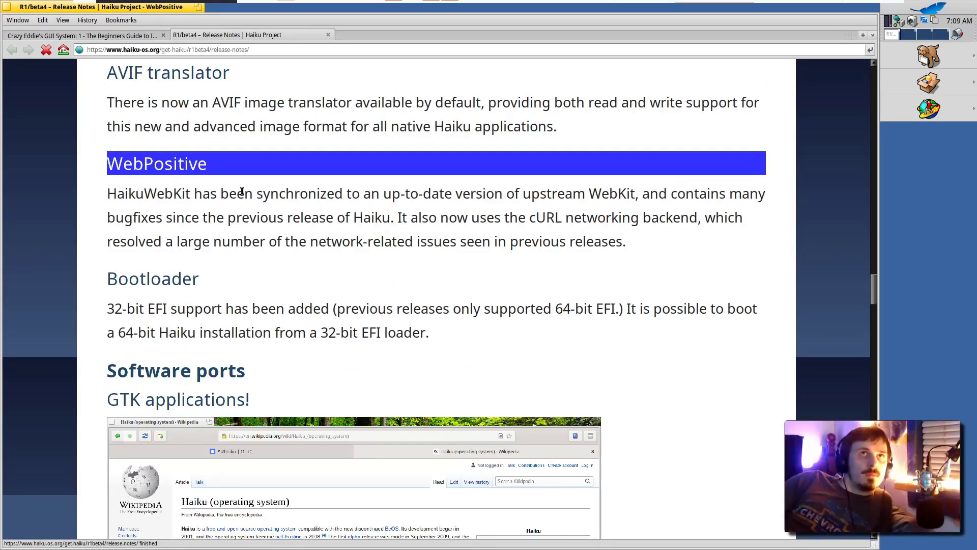
# Step: Read on through the Changes & bug fixes part of the release notes and highlight the NVMe driver improvements heading
pyautogui.scroll(-1, 245, 200)
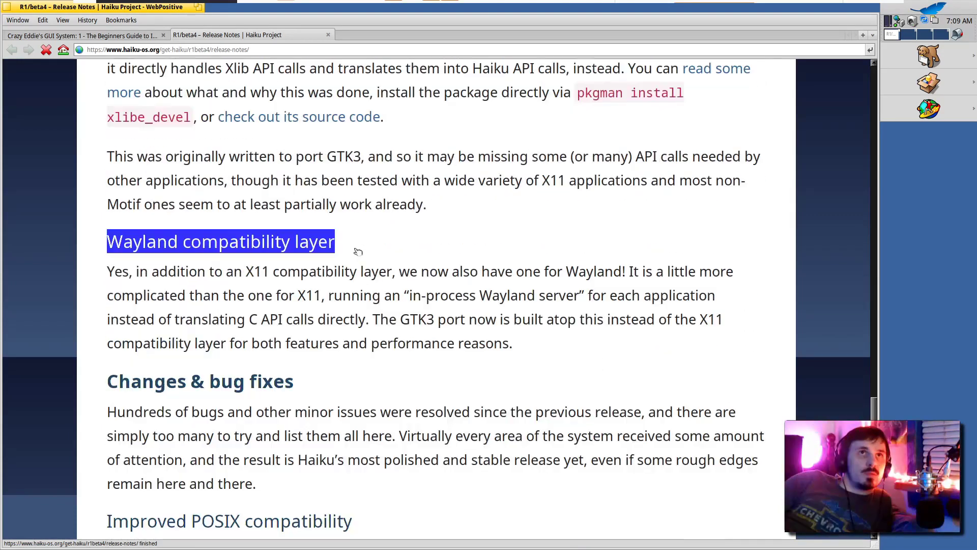
pyautogui.scroll(-4, 335, 249)
pyautogui.moveTo(119, 186); pyautogui.dragTo(341, 198)
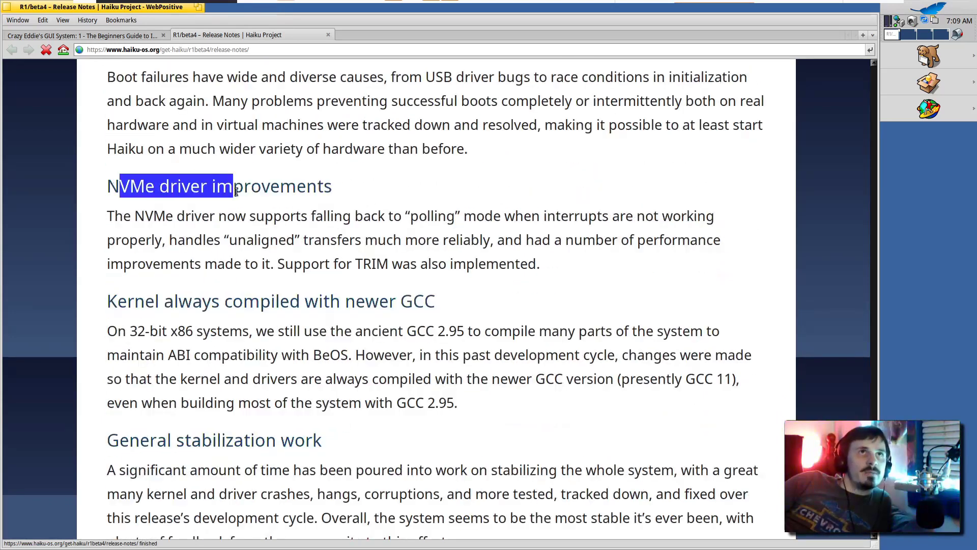
# Step: Skim the remaining release notes down to Press contact and return upward past the Reporting issues section
pyautogui.scroll(-3, 338, 198)
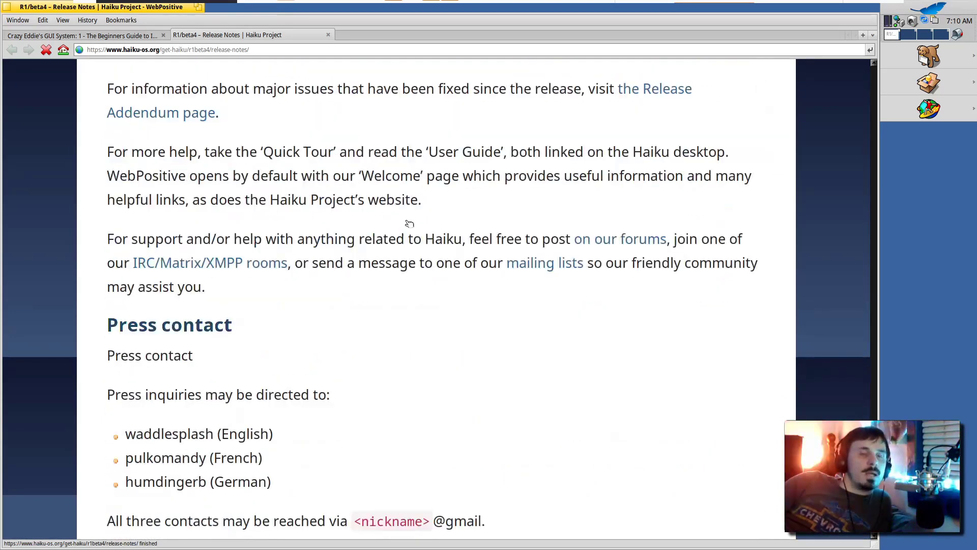
pyautogui.scroll(-2, 410, 223)
pyautogui.scroll(20, 460, 248)
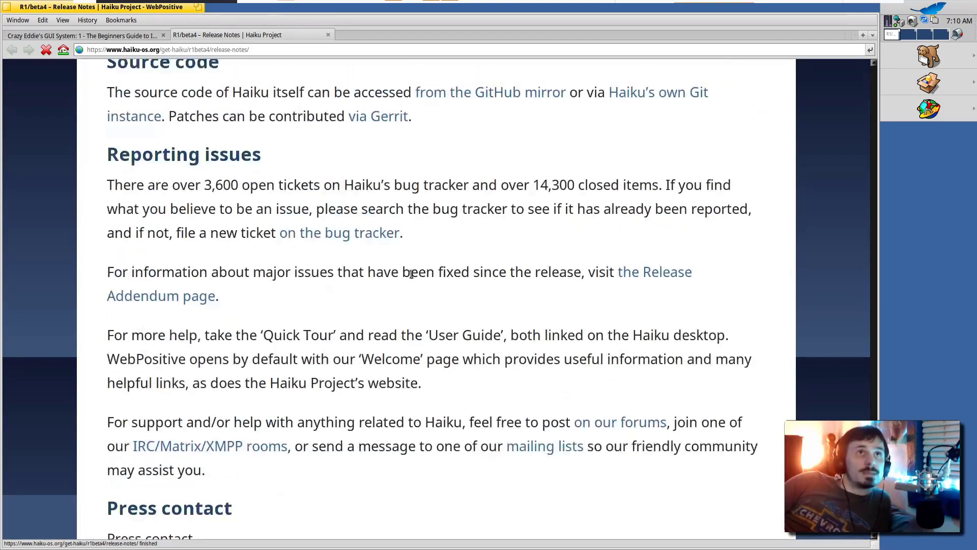
pyautogui.scroll(5, 410, 267)
pyautogui.moveTo(140, 301); pyautogui.dragTo(320, 304)
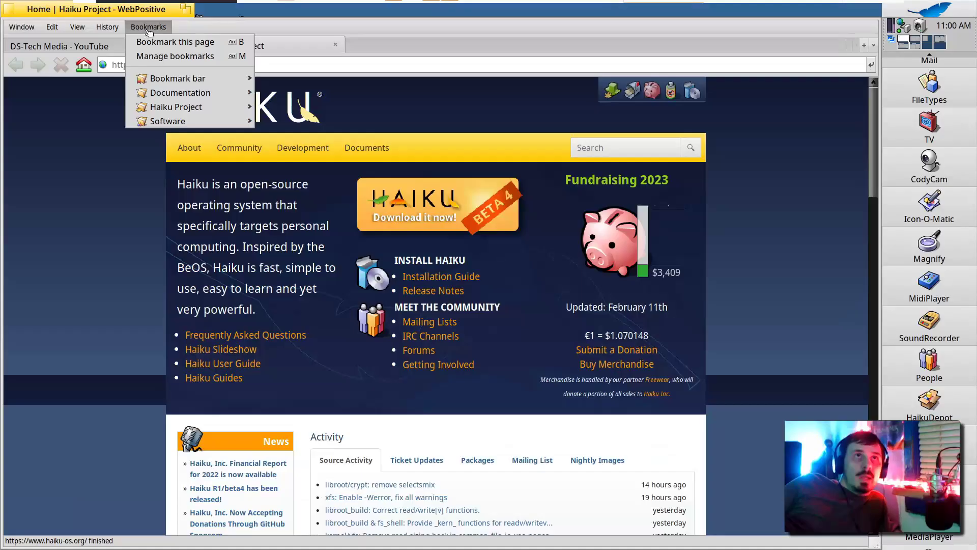
# Step: Look through the browser's bookmarks down to the Haiku Project folder
pyautogui.click(244, 34)
pyautogui.click(162, 28)
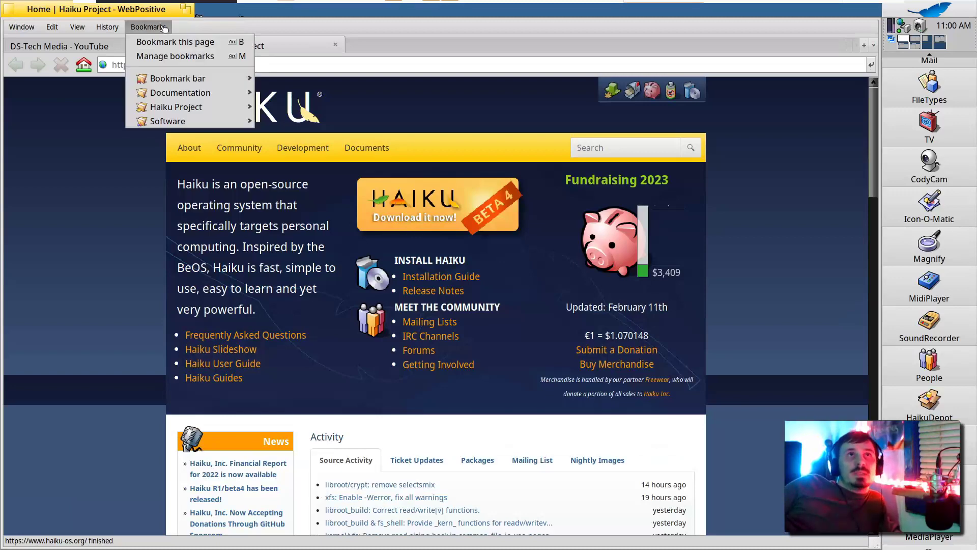
pyautogui.click(163, 28)
pyautogui.click(163, 28)
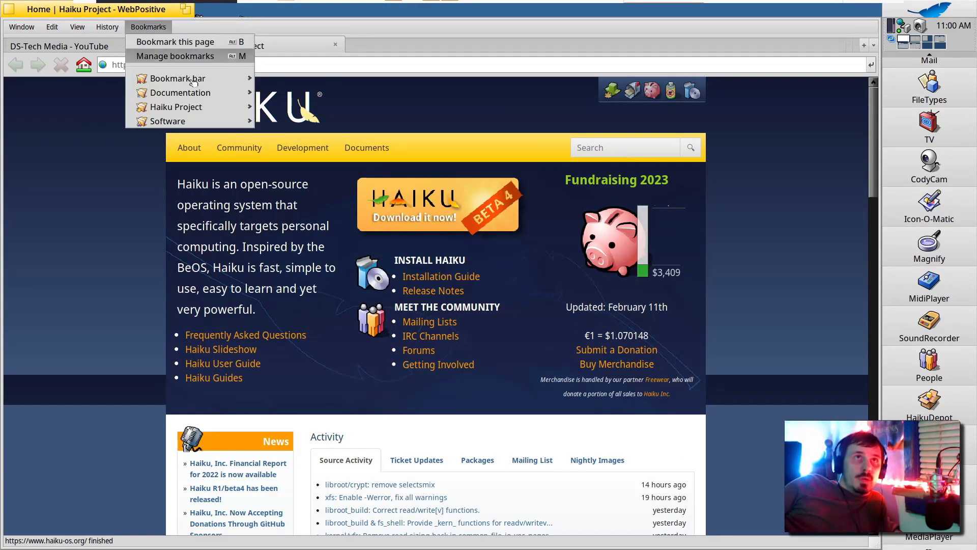
pyautogui.moveTo(200, 110)
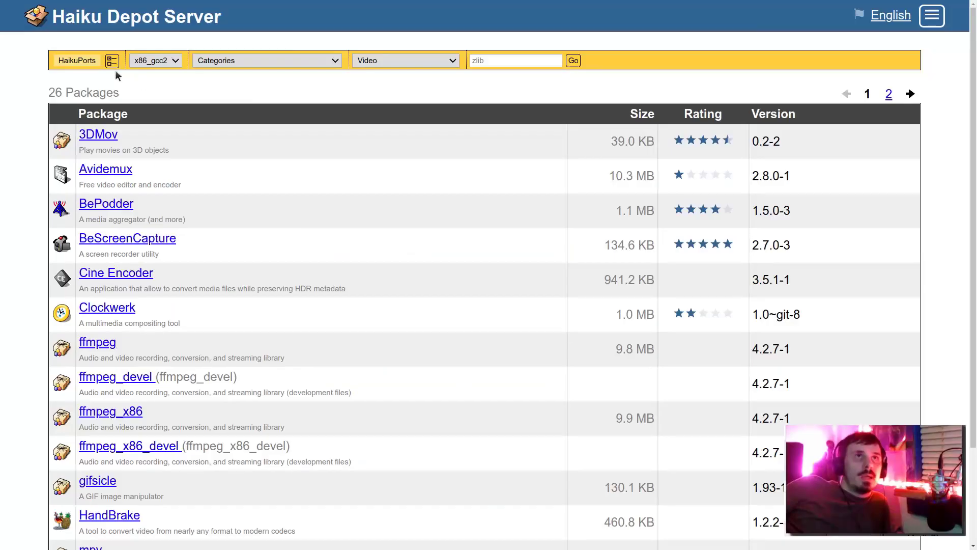
# Step: Add the BeSly and FatElk repositories to the Haiku Depot Server package filter alongside HaikuPorts
pyautogui.click(112, 61)
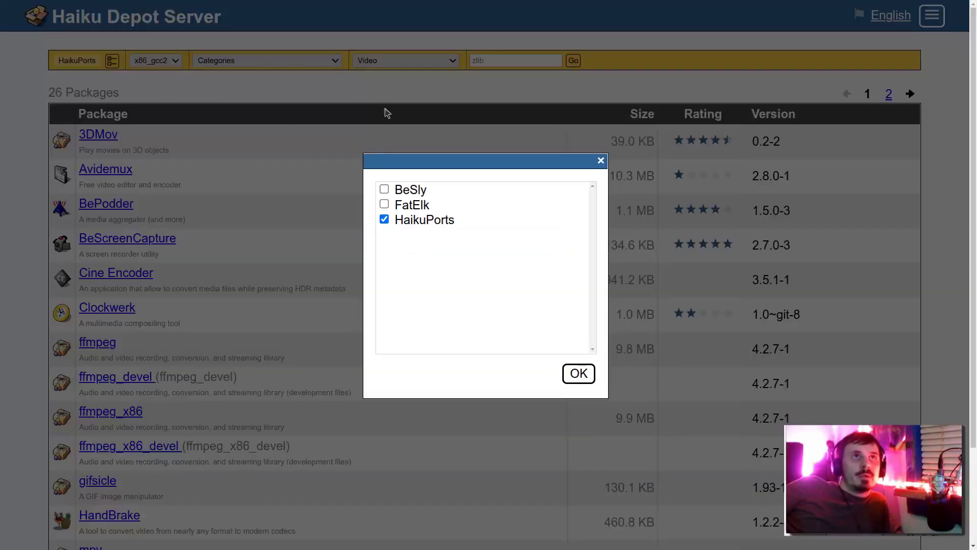
pyautogui.click(384, 189)
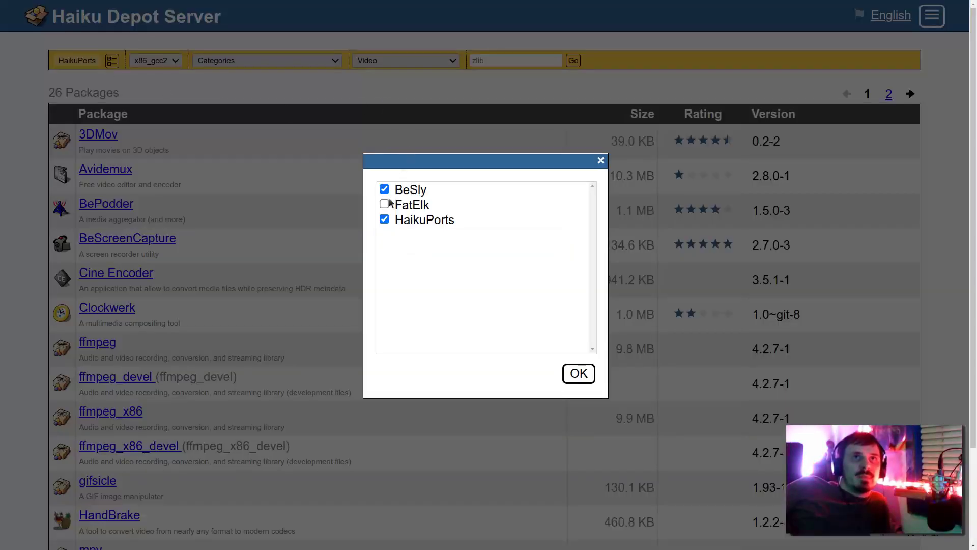
pyautogui.click(385, 204)
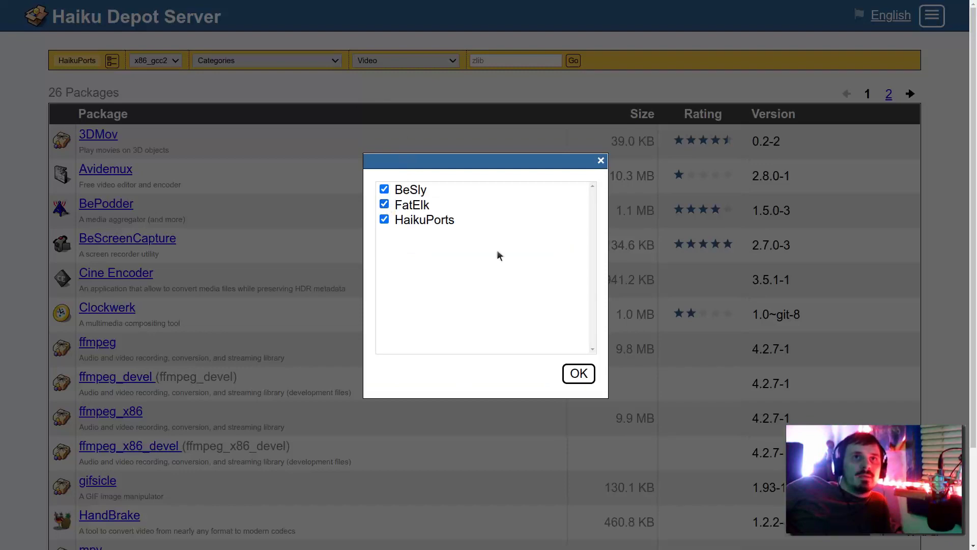
pyautogui.click(575, 379)
# Step: List the depot packages alphabetically and filter them to the x86_64 architecture
pyautogui.click(194, 64)
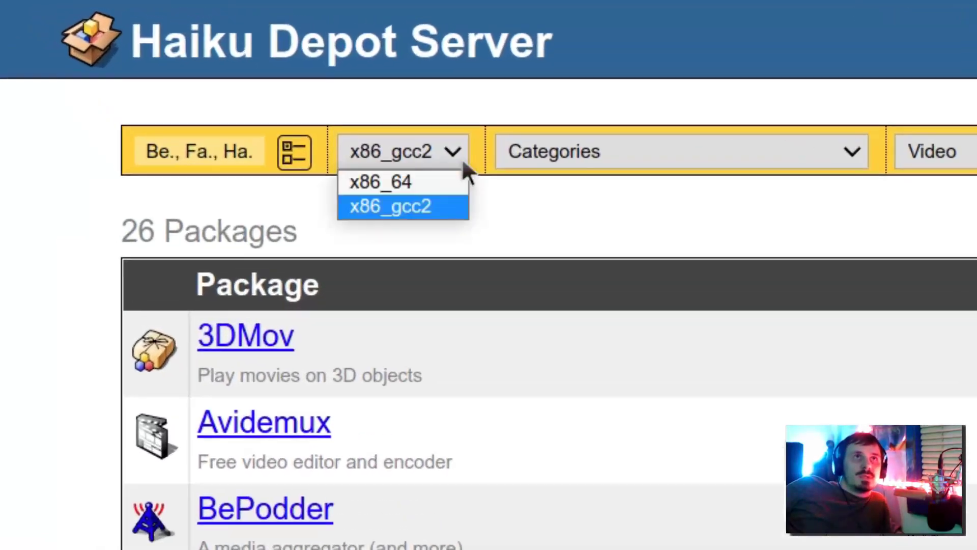
pyautogui.click(455, 190)
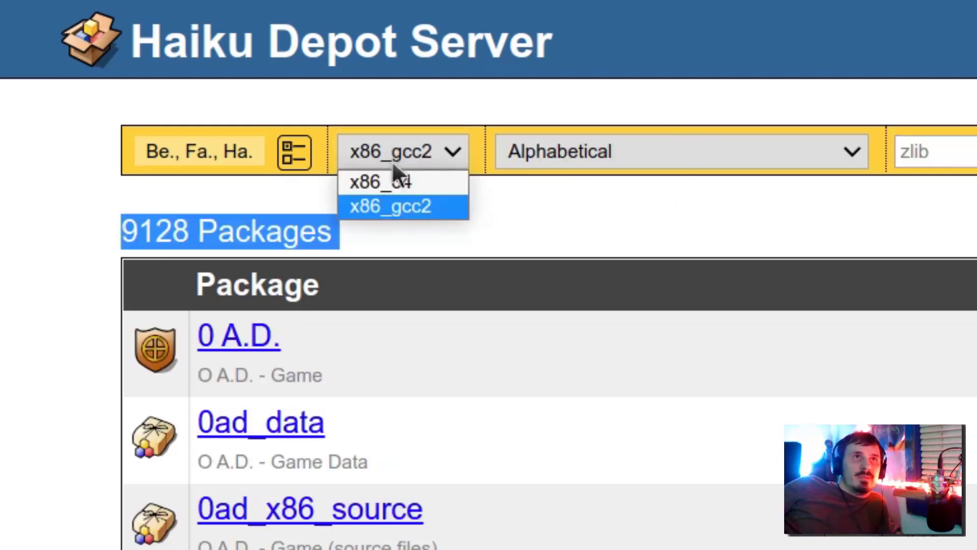
pyautogui.click(388, 179)
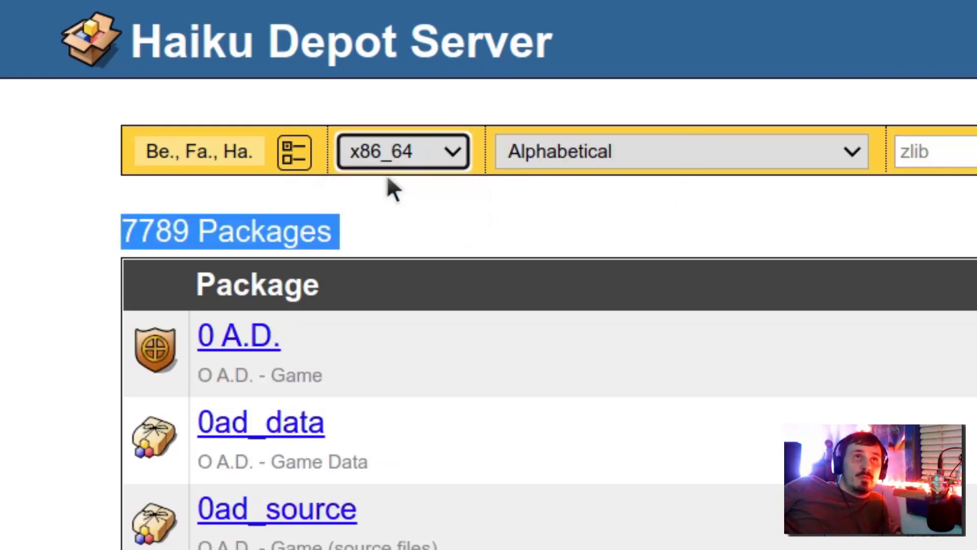
pyautogui.click(642, 153)
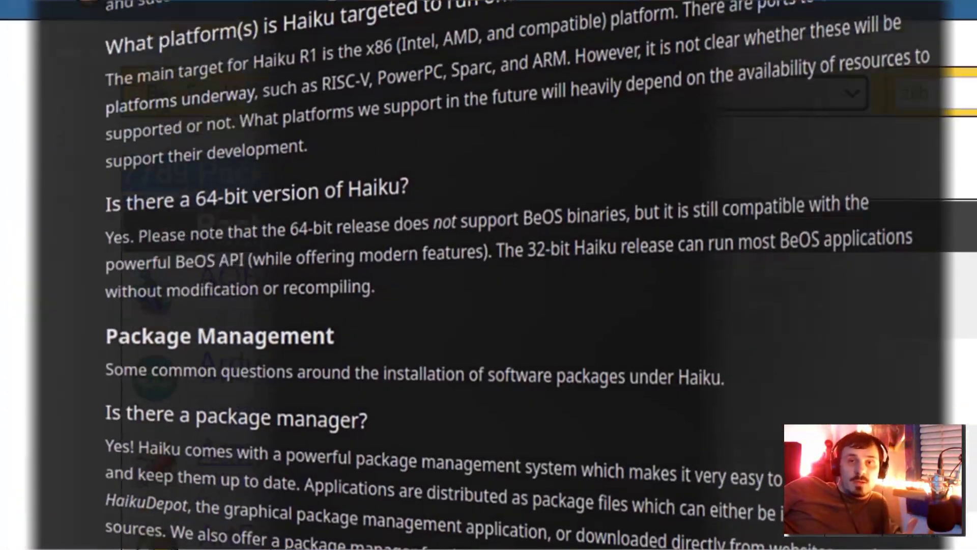
# Step: Highlight the FAQ questions on Haiku's target platforms and its 64-bit version while reading the answers
pyautogui.moveTo(286, 49); pyautogui.dragTo(443, 37)
pyautogui.moveTo(433, 202); pyautogui.dragTo(562, 192)
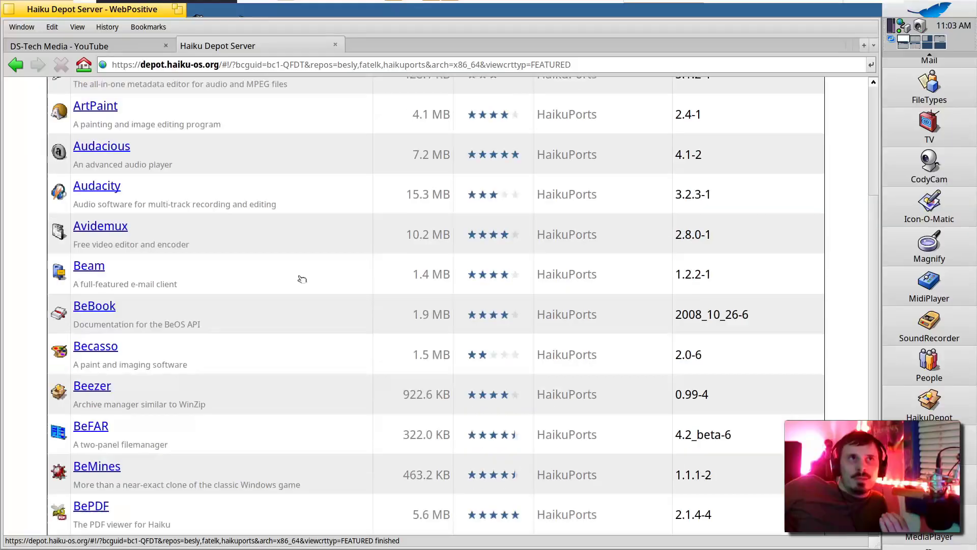
# Step: Show the depot's Video category, switch its architecture filter to x86_gcc2 and look through the packages
pyautogui.scroll(5, 319, 263)
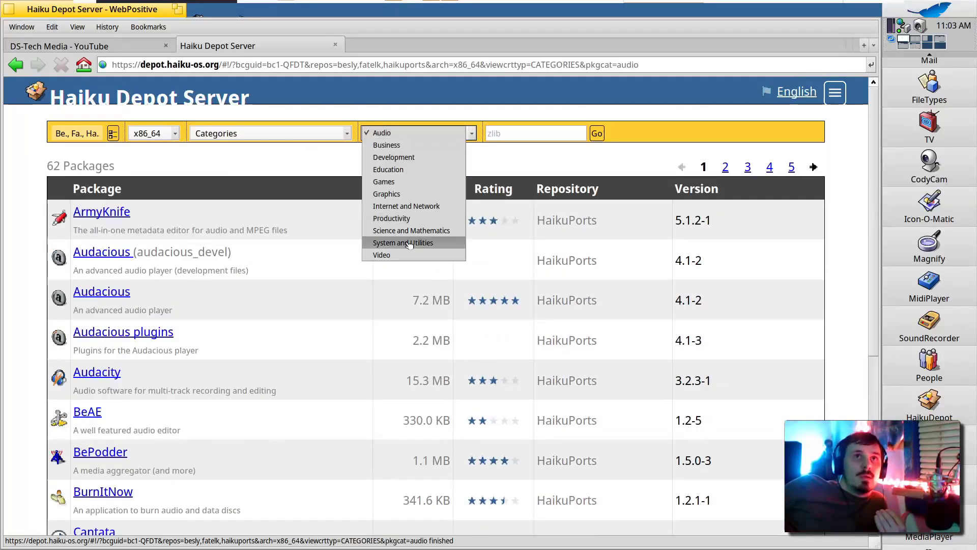
pyautogui.click(375, 257)
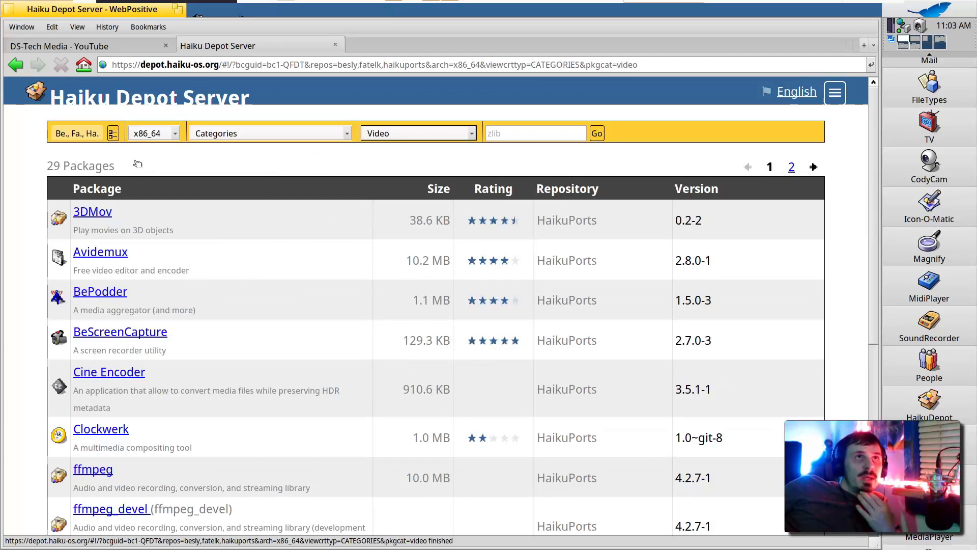
pyautogui.click(168, 141)
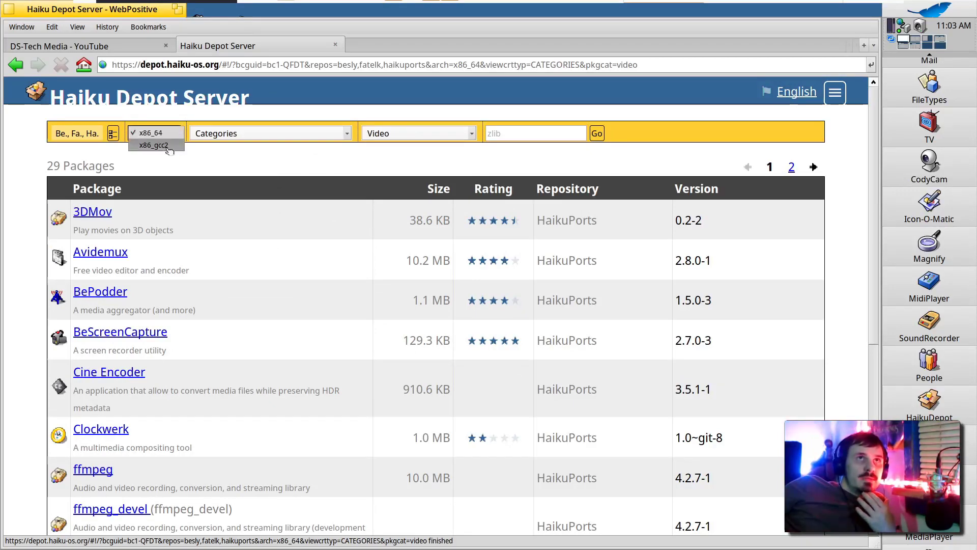
pyautogui.click(154, 145)
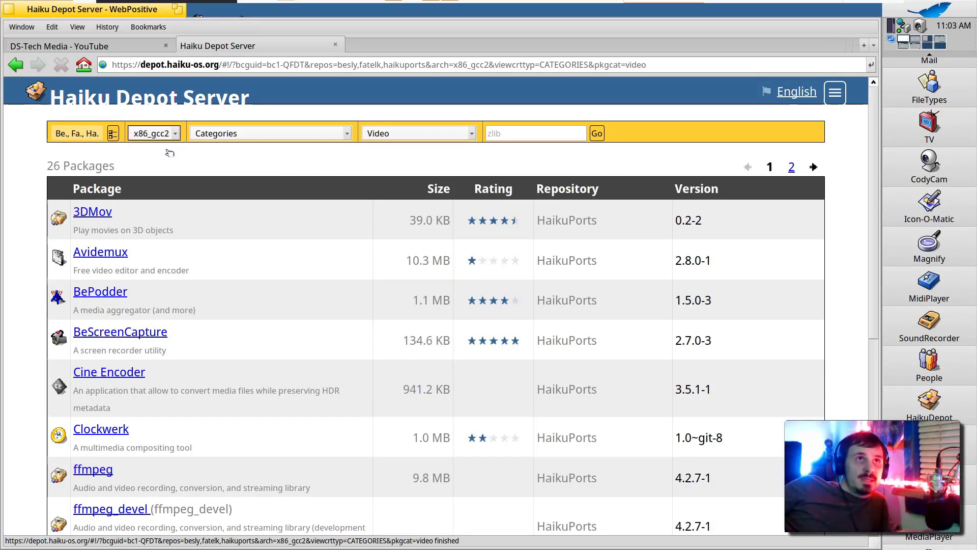
pyautogui.scroll(-8, 169, 153)
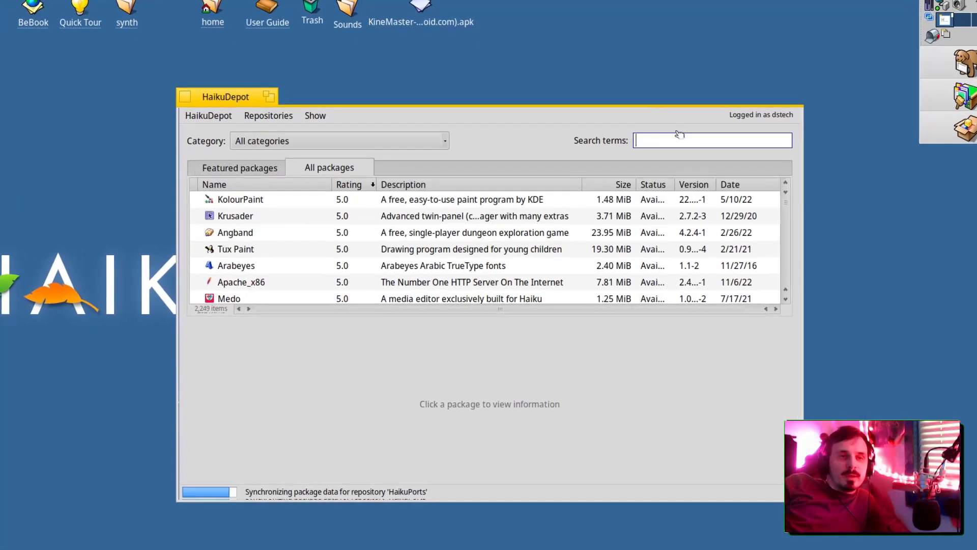
# Step: Search all packages in HaikuDepot for "weather" and select the Weather package
pyautogui.write('w')
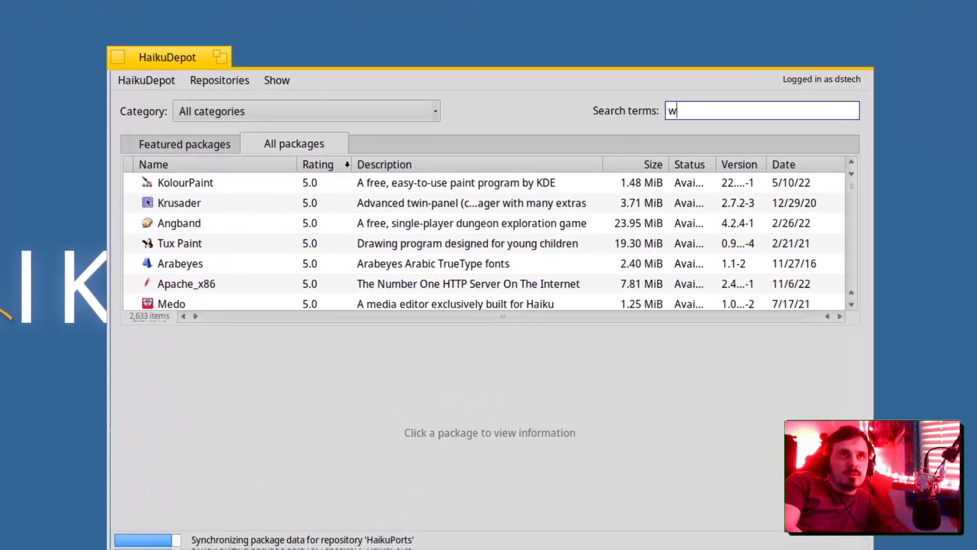
pyautogui.write('eather')
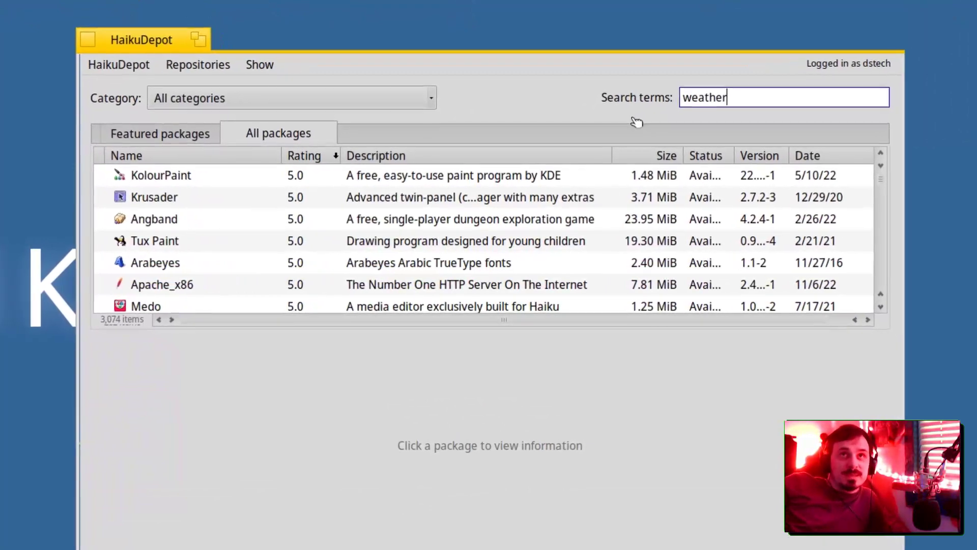
pyautogui.click(253, 169)
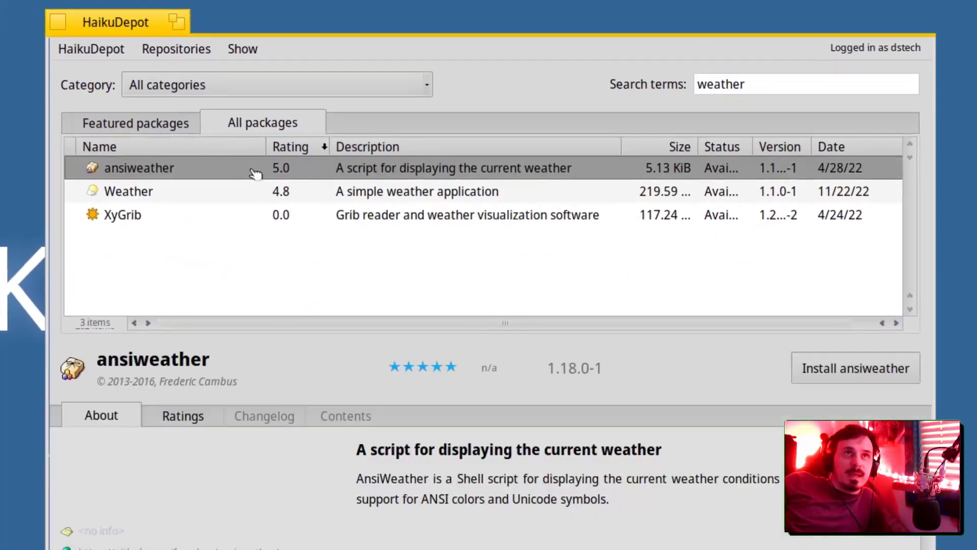
pyautogui.click(255, 187)
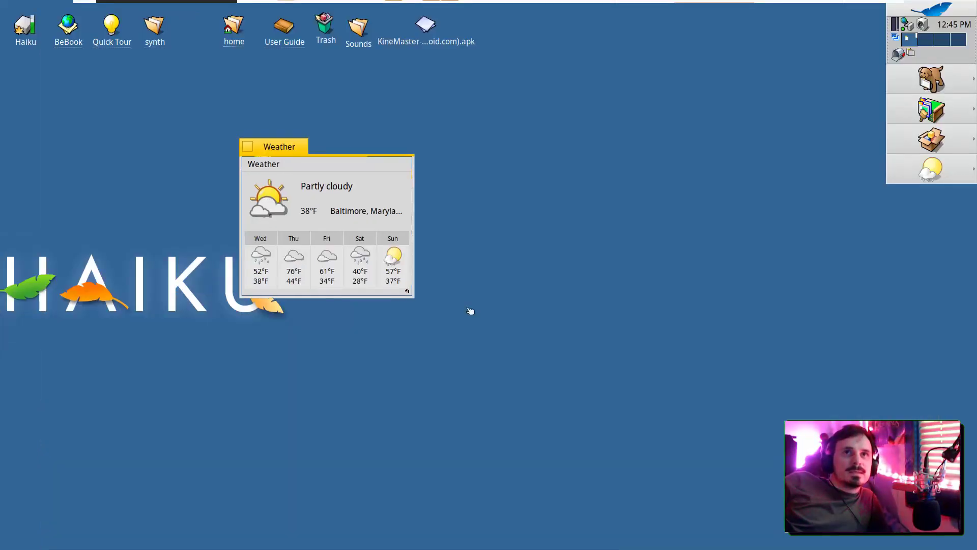
# Step: Place the forecast replicant from the Weather window on the desktop and reposition it there
pyautogui.moveTo(407, 267); pyautogui.dragTo(575, 394)
pyautogui.moveTo(395, 432); pyautogui.dragTo(364, 494)
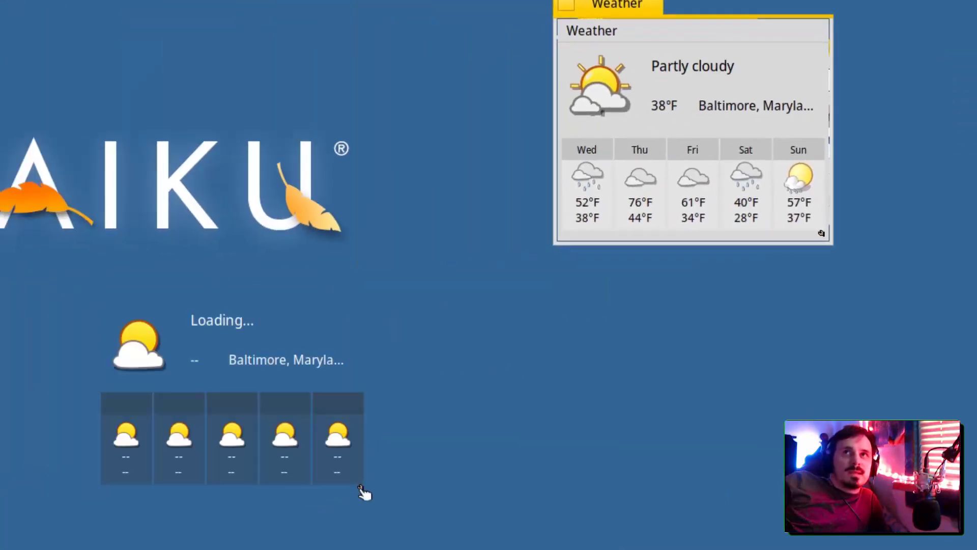
pyautogui.moveTo(295, 473); pyautogui.dragTo(263, 223)
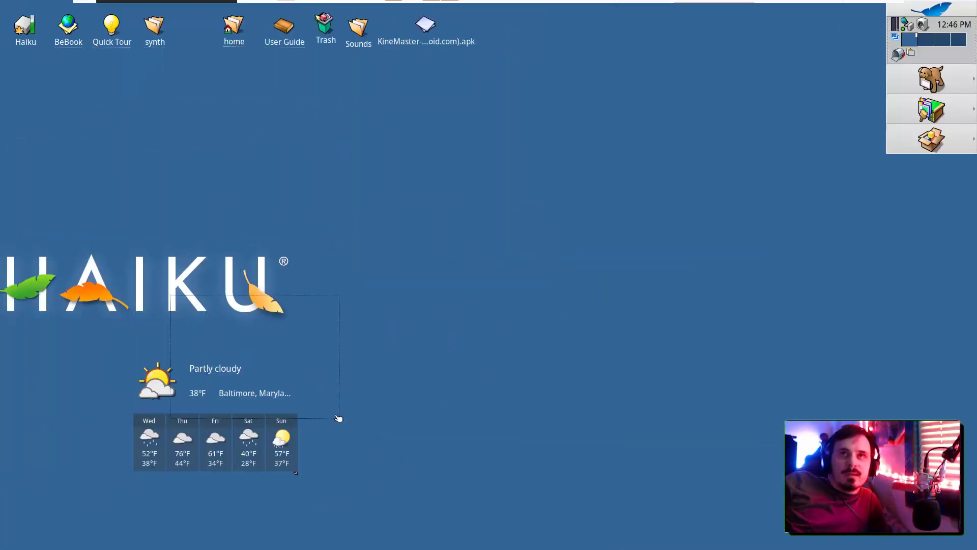
pyautogui.moveTo(845, 124); pyautogui.dragTo(872, 144)
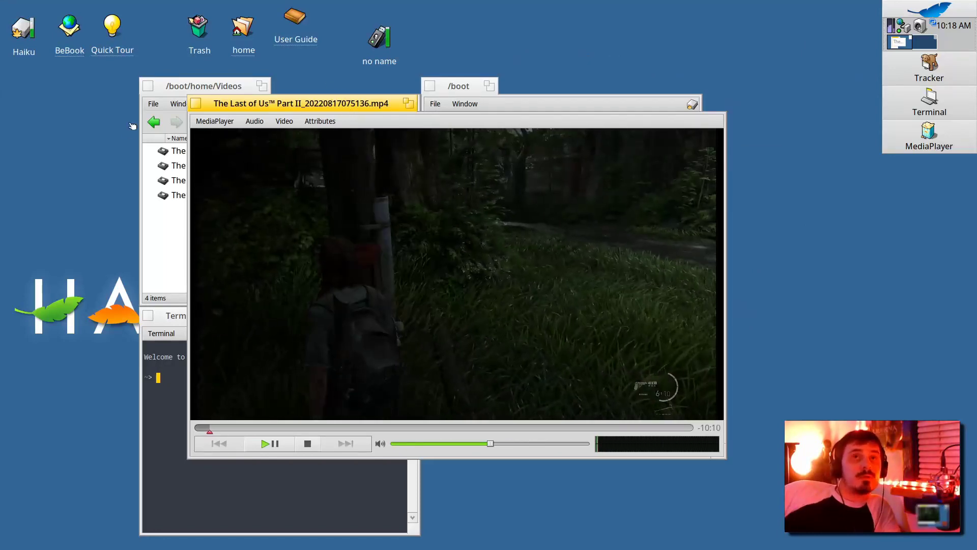
# Step: View the MediaPlayer settings and the network stream dialog, closing each one
pyautogui.click(215, 121)
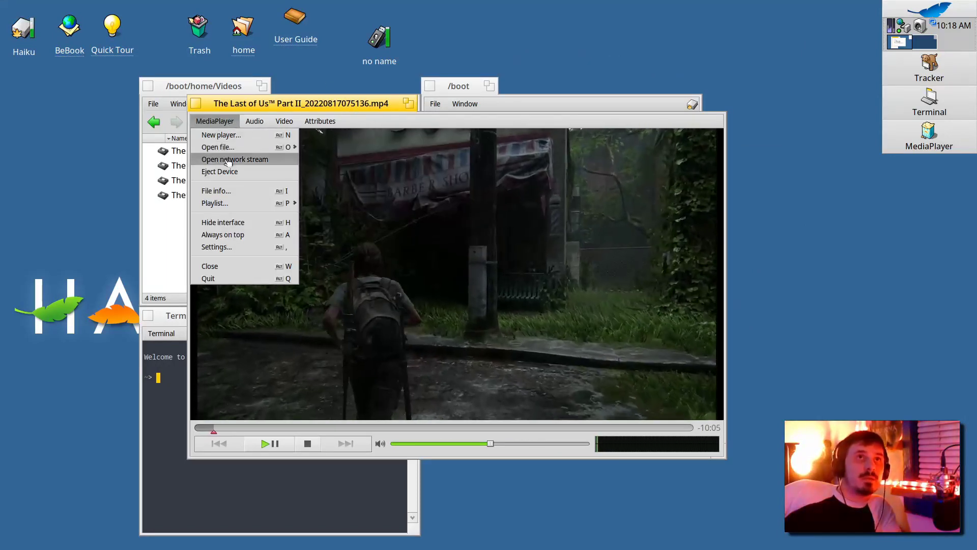
pyautogui.click(216, 247)
pyautogui.moveTo(407, 176); pyautogui.dragTo(487, 159)
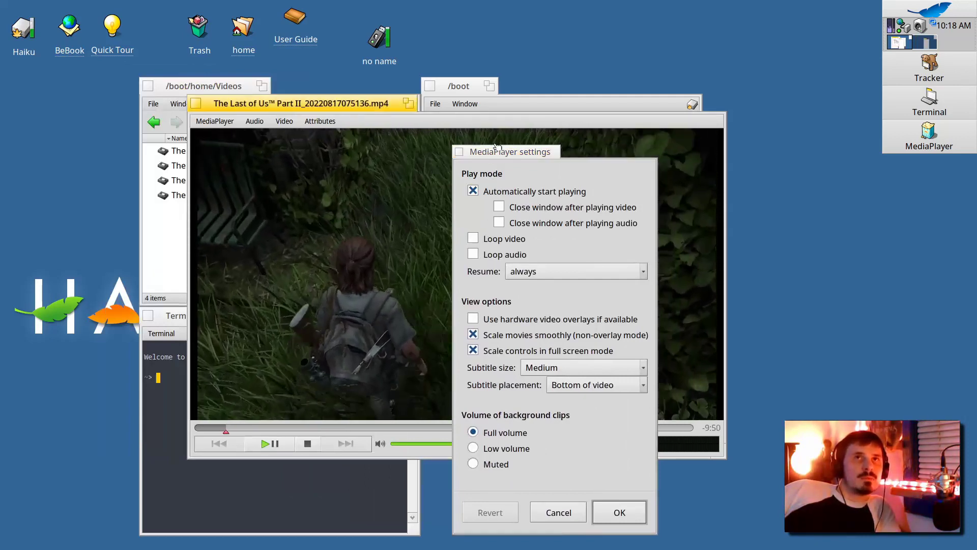
pyautogui.press('Return')
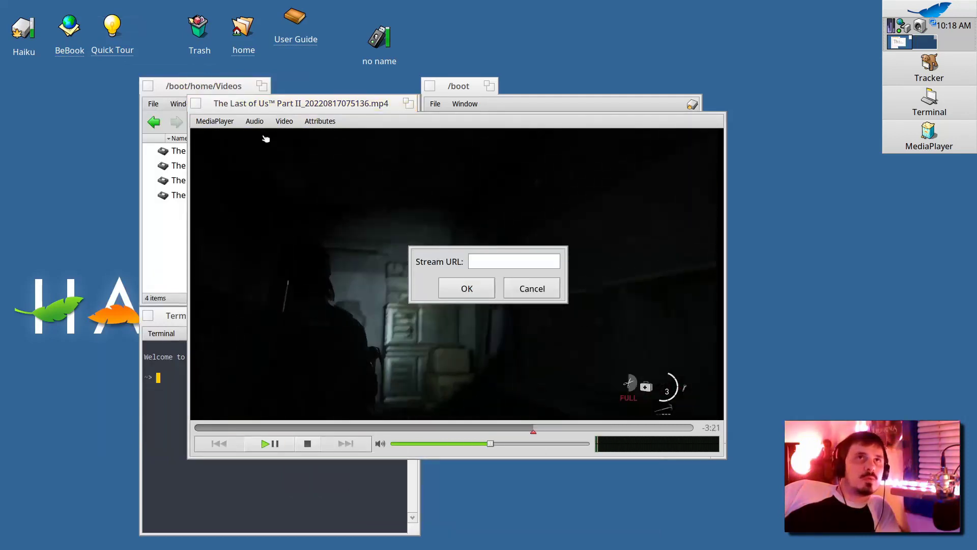
pyautogui.click(538, 289)
# Step: Hide the MediaPlayer interface around the playing video and move the bare video window across the desktop
pyautogui.rightClick(415, 305)
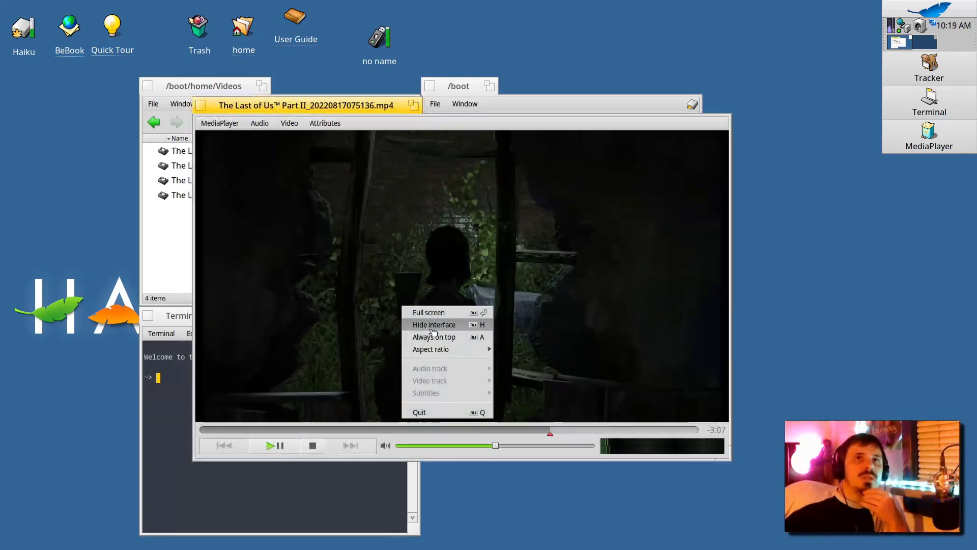
pyautogui.click(461, 319)
pyautogui.moveTo(354, 203); pyautogui.dragTo(412, 238)
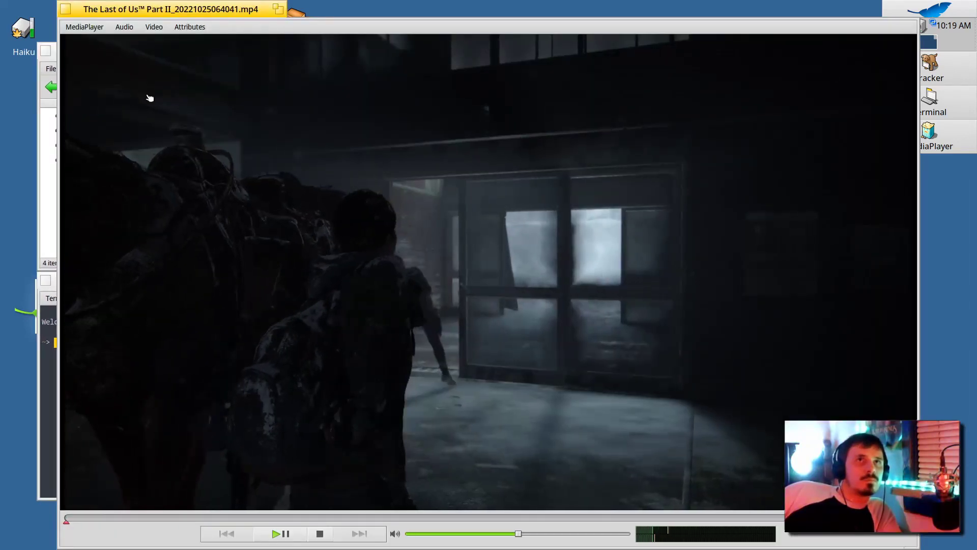
# Step: Play the video ending in 064041 full screen and bring it in front of the other windows
pyautogui.doubleClick(148, 98)
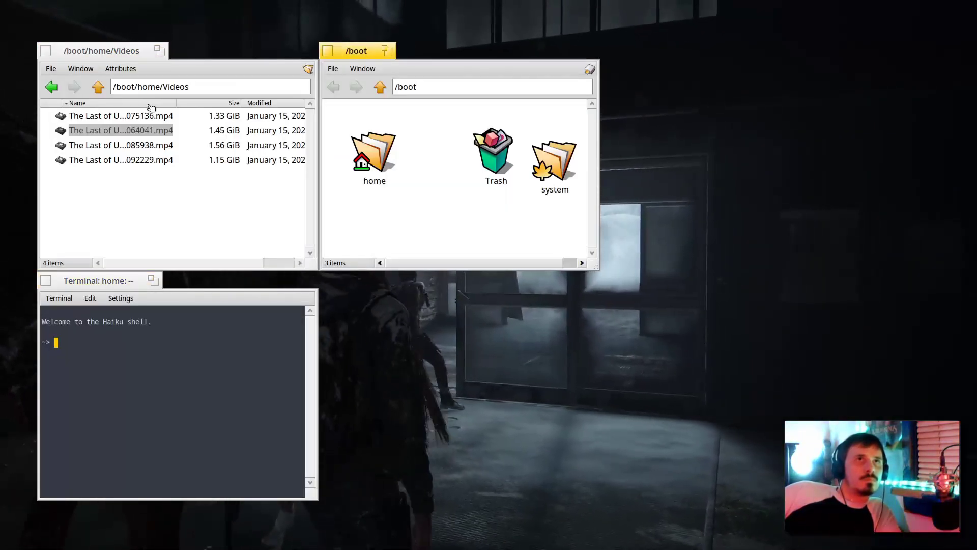
pyautogui.click(605, 419)
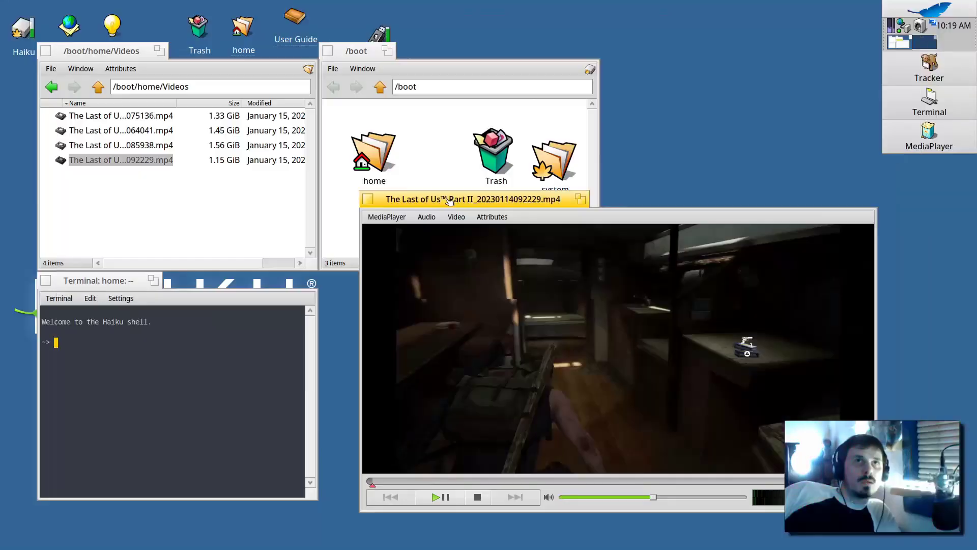
# Step: Reposition the tiled Tracker and Terminal windows and tile the MediaPlayer window beneath the /boot window
pyautogui.moveTo(444, 205); pyautogui.dragTo(441, 174)
pyautogui.moveTo(121, 50); pyautogui.dragTo(142, 25)
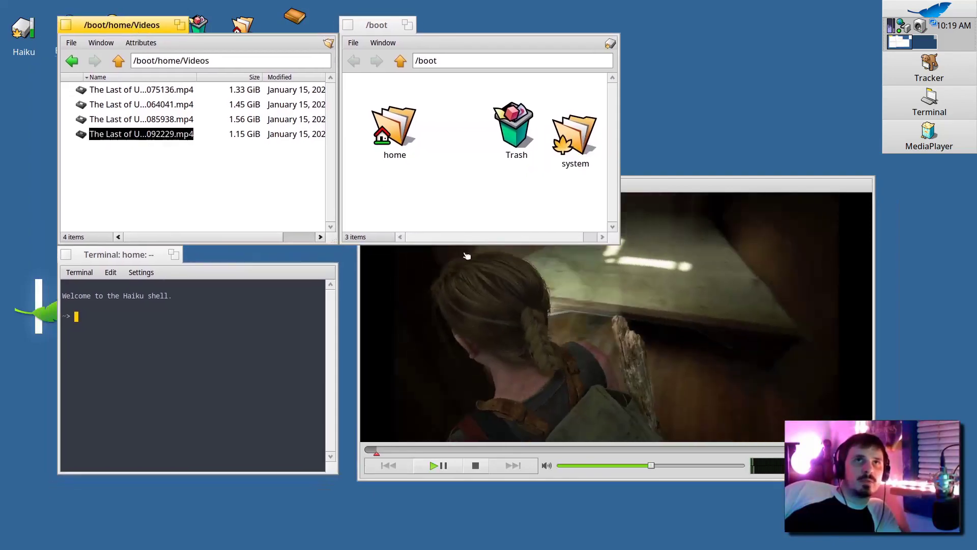
pyautogui.click(433, 275)
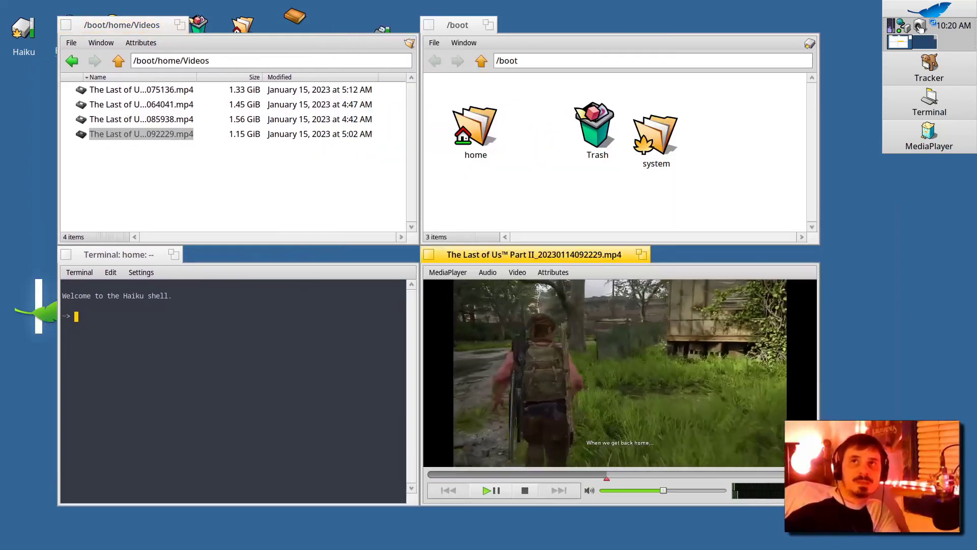
# Step: Examine the CPU usage of the running teams in ProcessController, including MediaPlayer's individual threads and their priority options
pyautogui.click(901, 26)
pyautogui.moveTo(901, 62)
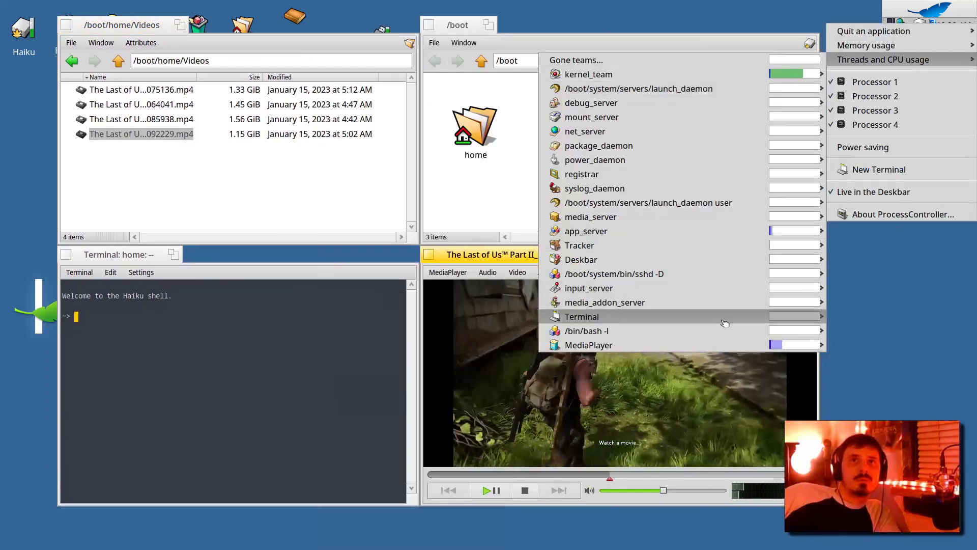
pyautogui.moveTo(722, 349)
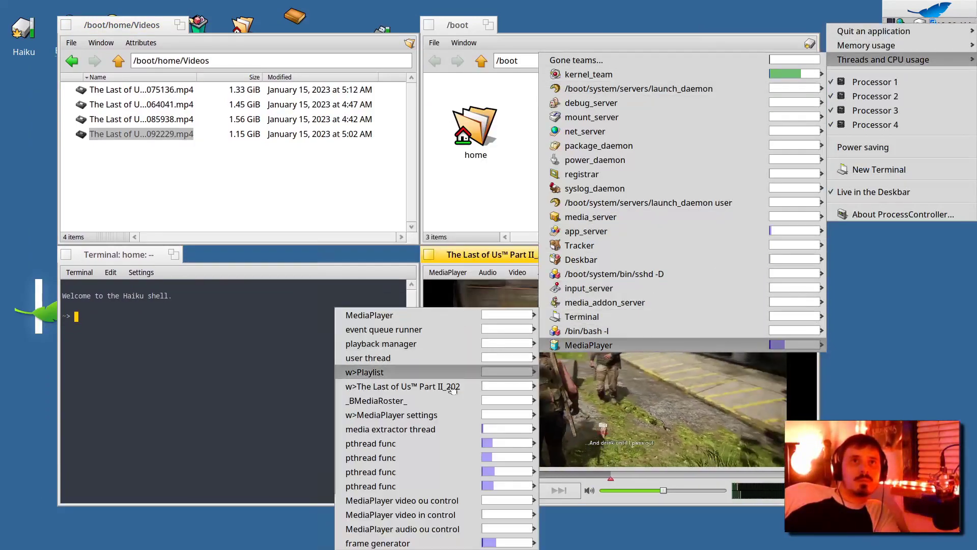
pyautogui.moveTo(466, 444)
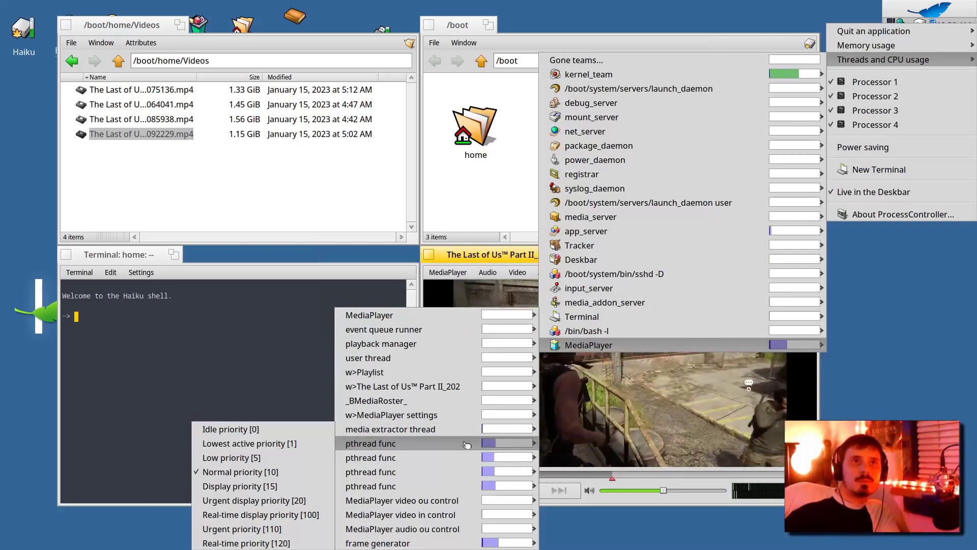
pyautogui.moveTo(478, 463)
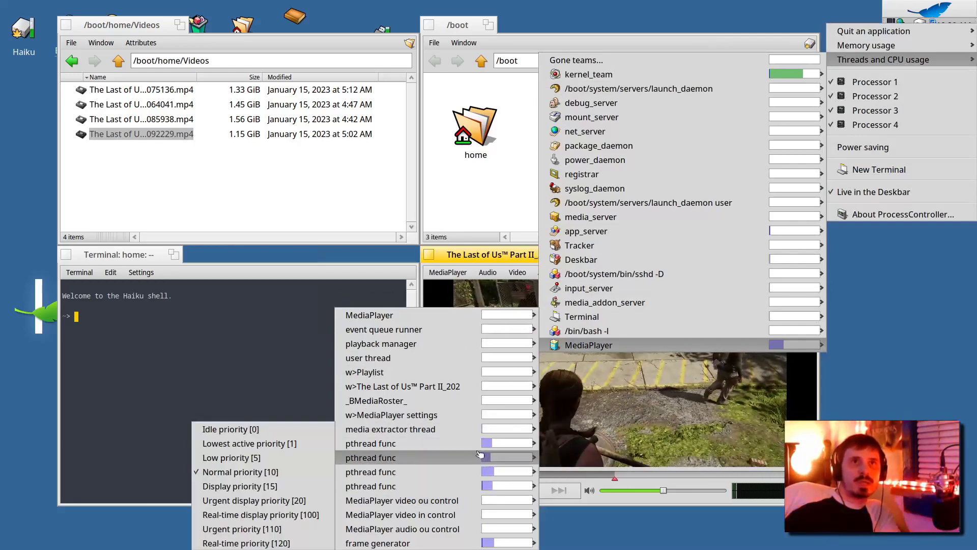
pyautogui.moveTo(666, 337)
pyautogui.moveTo(636, 345)
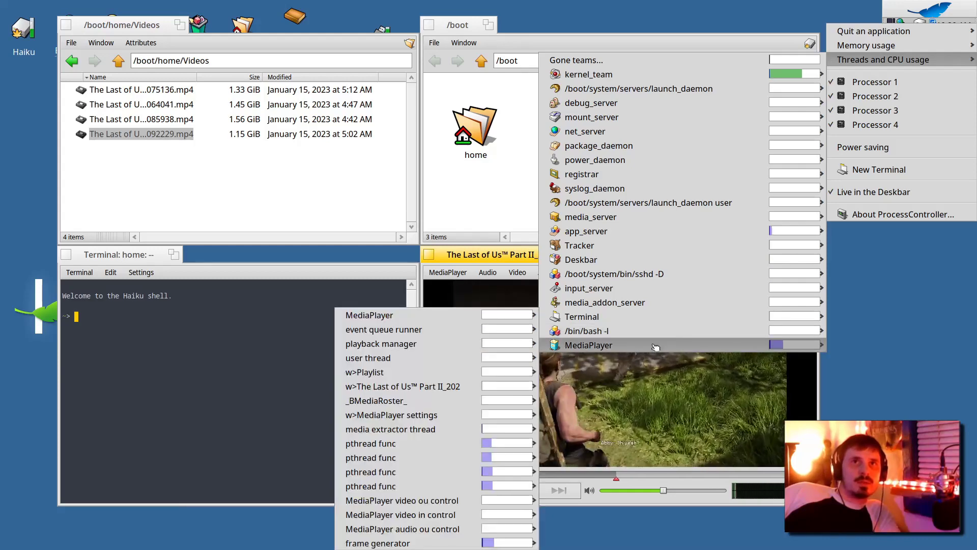
pyautogui.moveTo(495, 531)
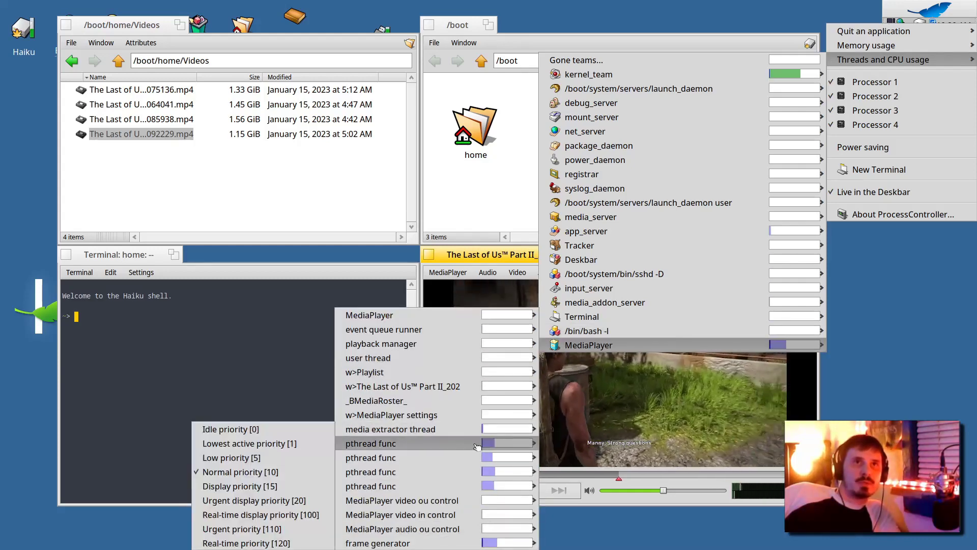
pyautogui.moveTo(543, 317)
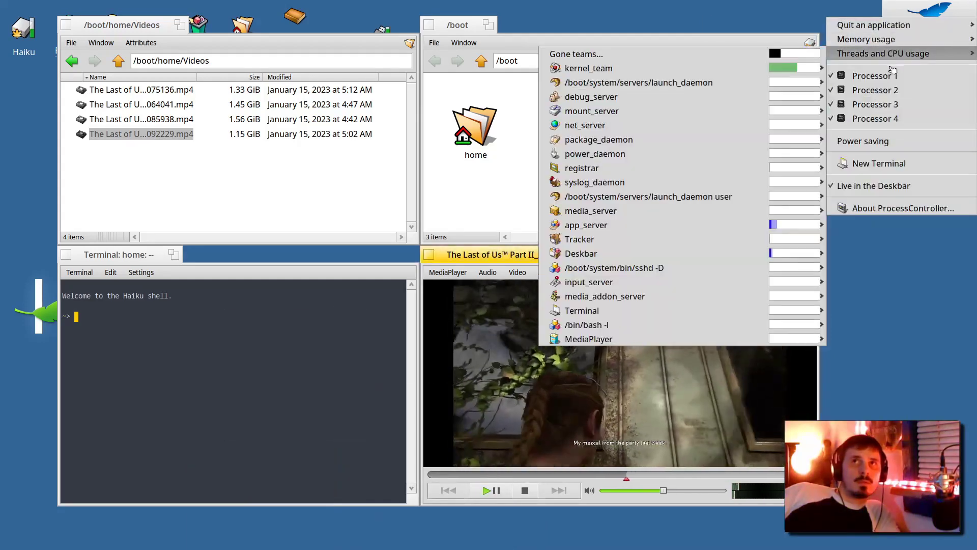
# Step: View the memory usage of the running teams in ProcessController and close the MediaPlayer video window
pyautogui.moveTo(865, 40)
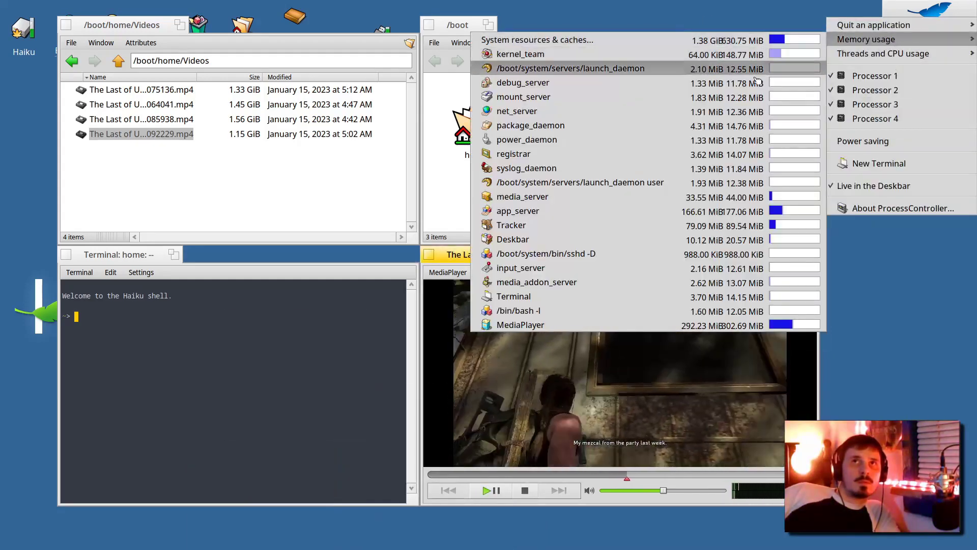
pyautogui.click(744, 325)
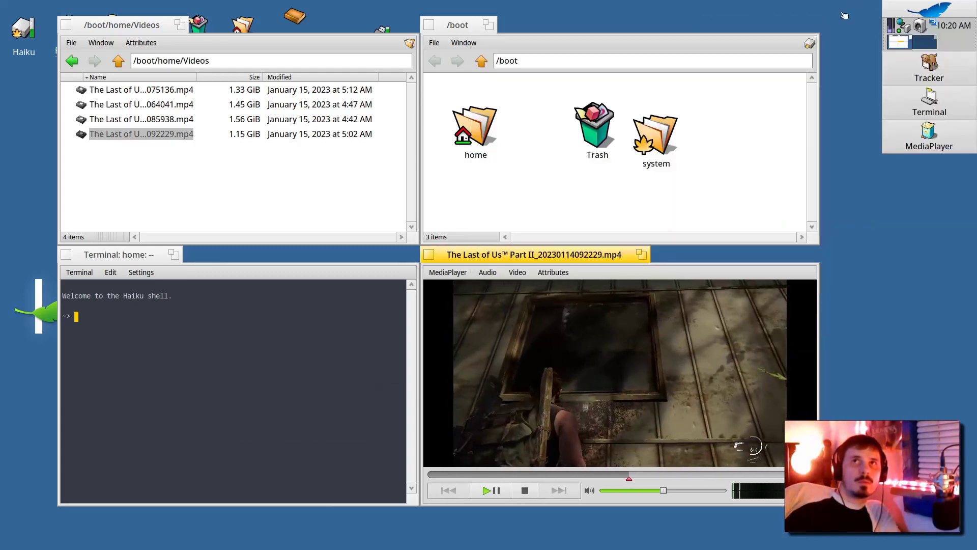
pyautogui.click(429, 255)
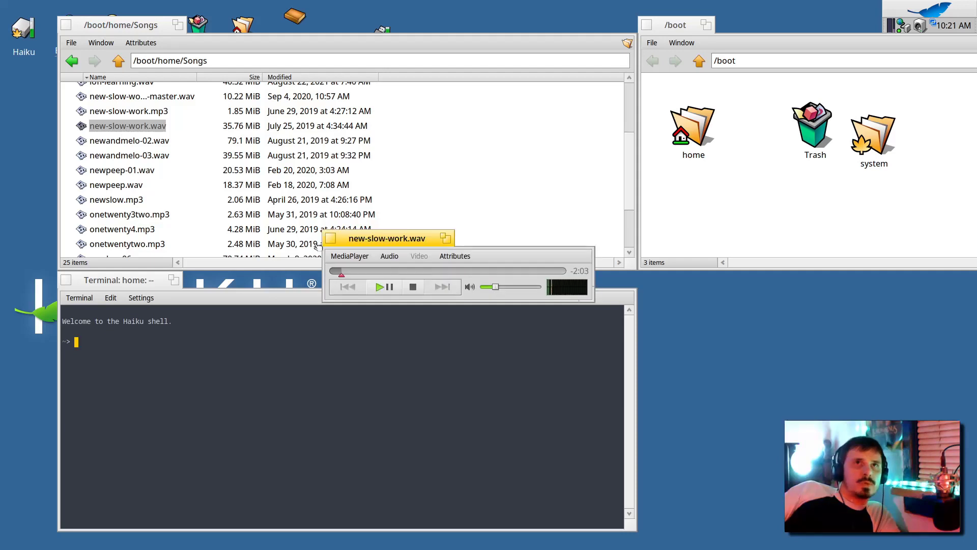
# Step: Play newandmelo-03.wav alongside new-slow-work.wav and rearrange the player windows over the Terminal
pyautogui.doubleClick(154, 159)
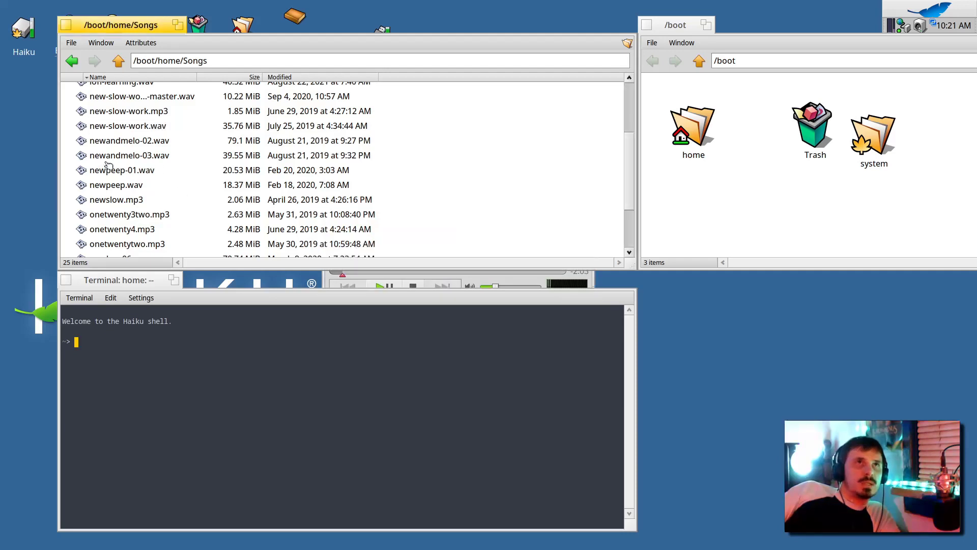
pyautogui.hotkey('ctrl', 'Tab')
pyautogui.hotkey('ctrl', 'Tab')
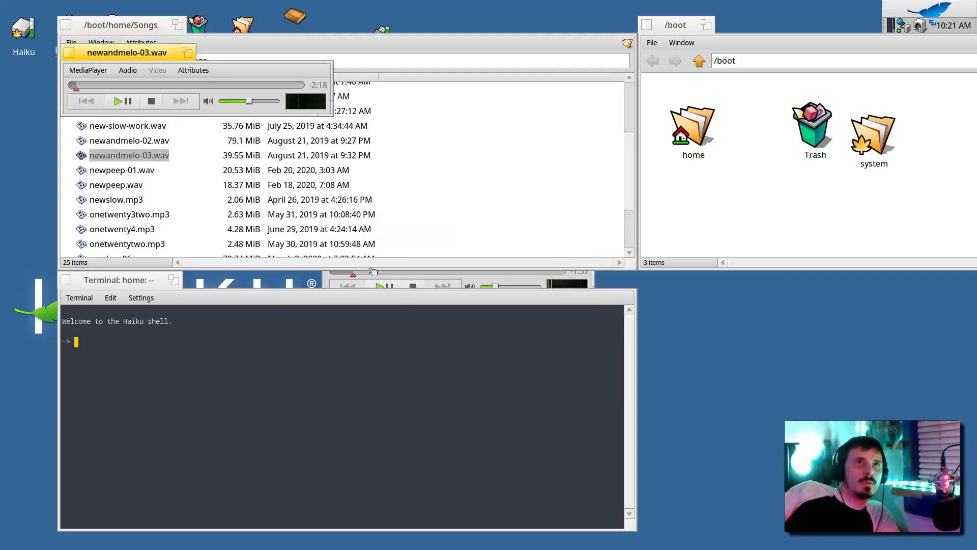
pyautogui.hotkey('ctrl', 'Tab')
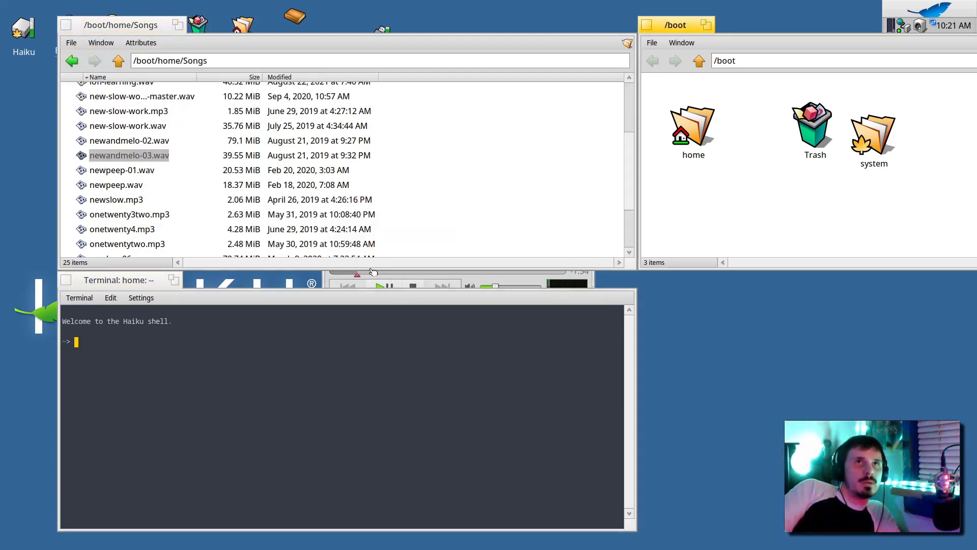
pyautogui.click(506, 288)
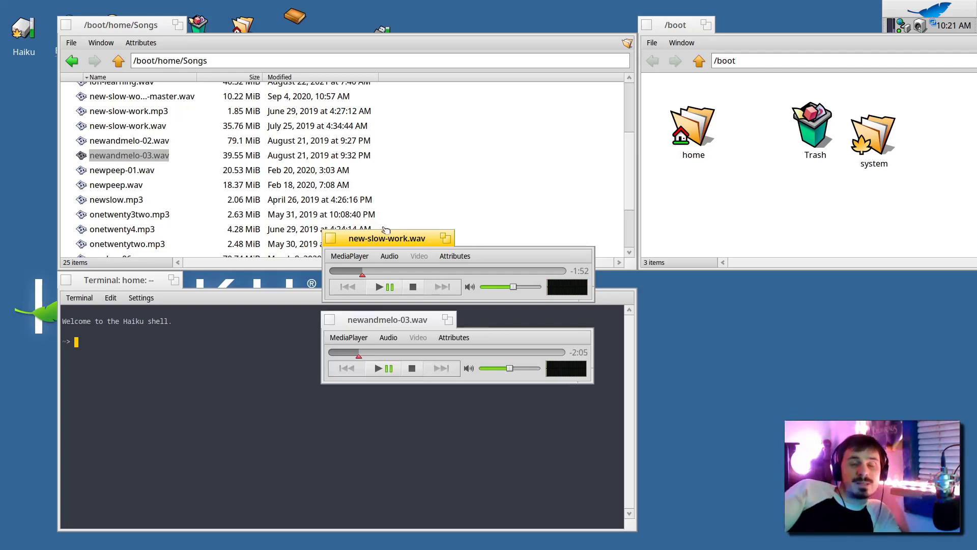
pyautogui.moveTo(398, 243); pyautogui.dragTo(396, 393)
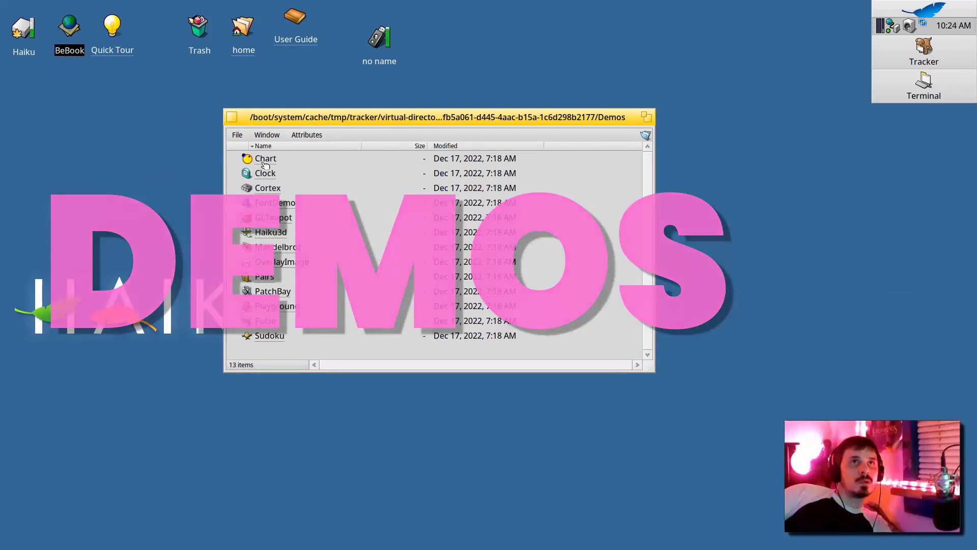
# Step: Launch the Chart demo, move its window over the Demos folder and set its display mode to DrawBitmap
pyautogui.doubleClick(265, 159)
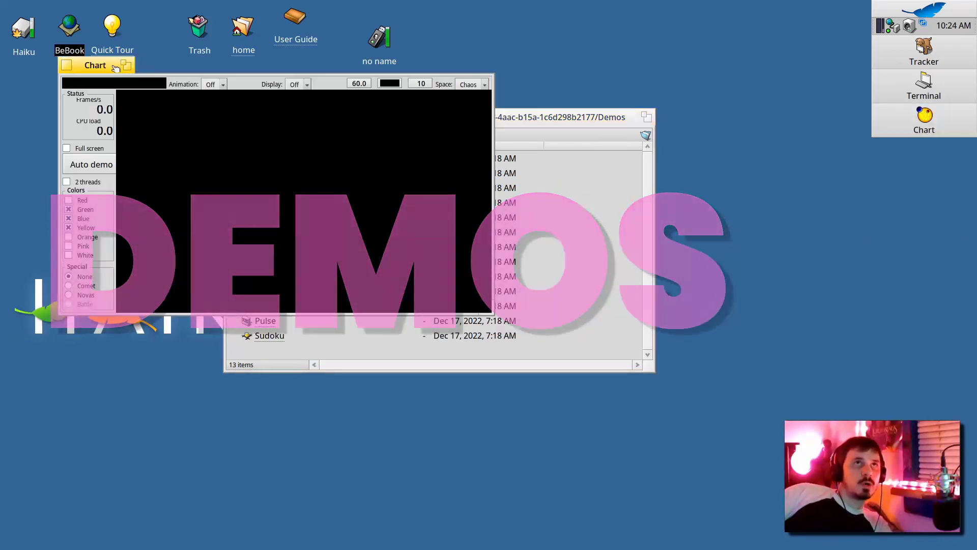
pyautogui.moveTo(116, 67); pyautogui.dragTo(306, 185)
pyautogui.click(499, 201)
pyautogui.click(506, 232)
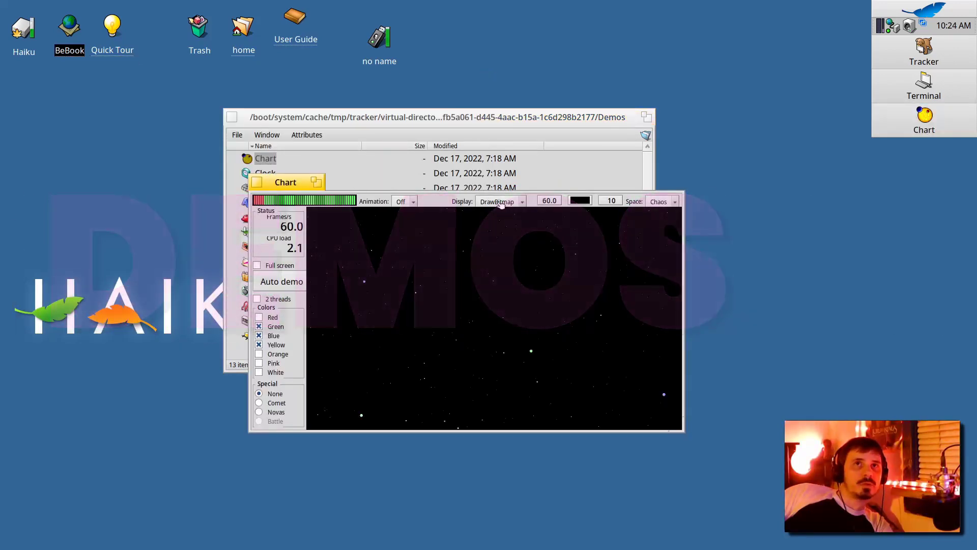
# Step: Enable the Comet special effect in Chart and switch the animation through Slow motion and Fast motion to Free motion
pyautogui.click(273, 407)
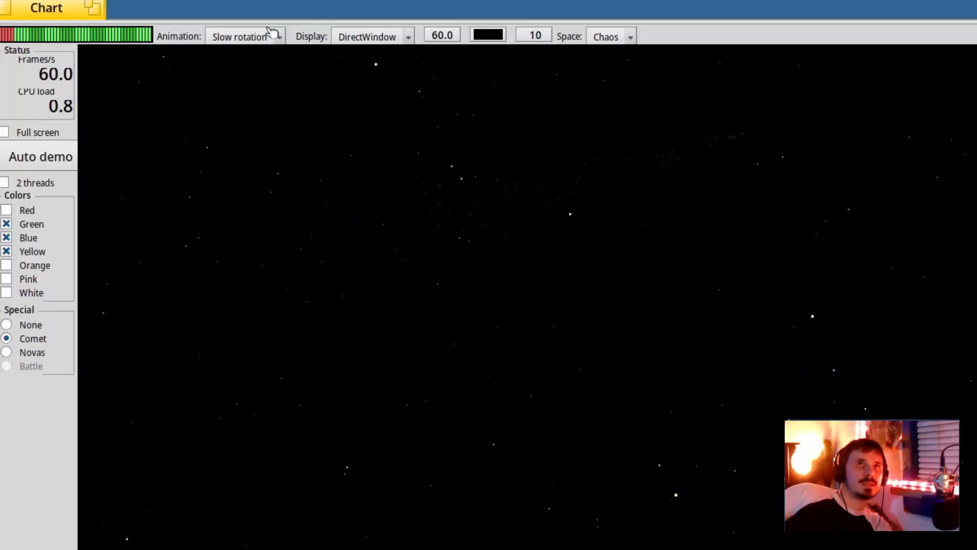
pyautogui.click(431, 200)
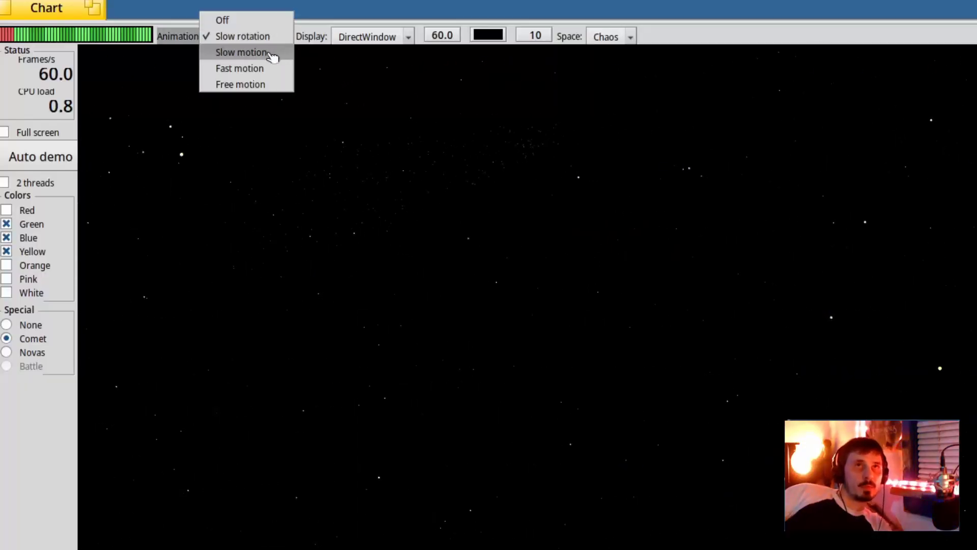
pyautogui.click(271, 55)
pyautogui.click(267, 37)
pyautogui.click(272, 51)
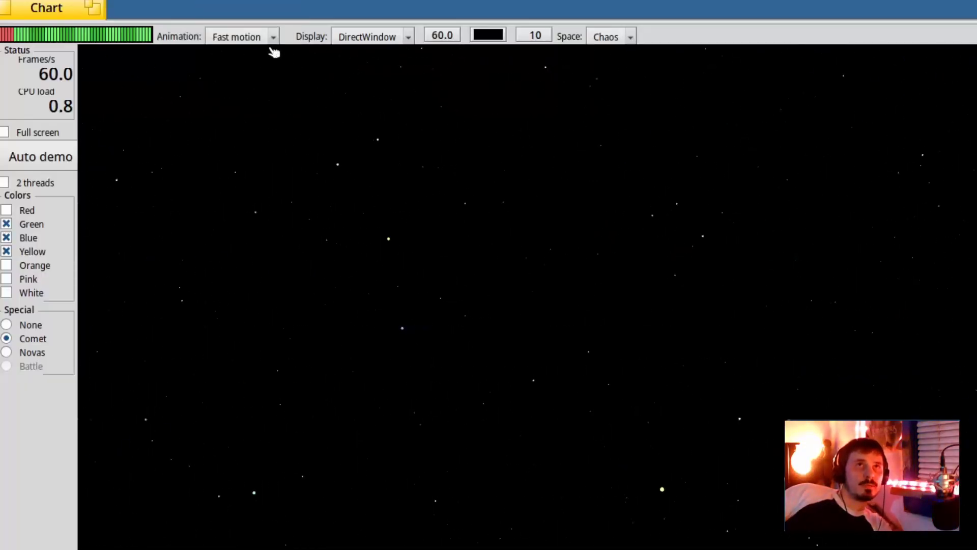
pyautogui.click(273, 41)
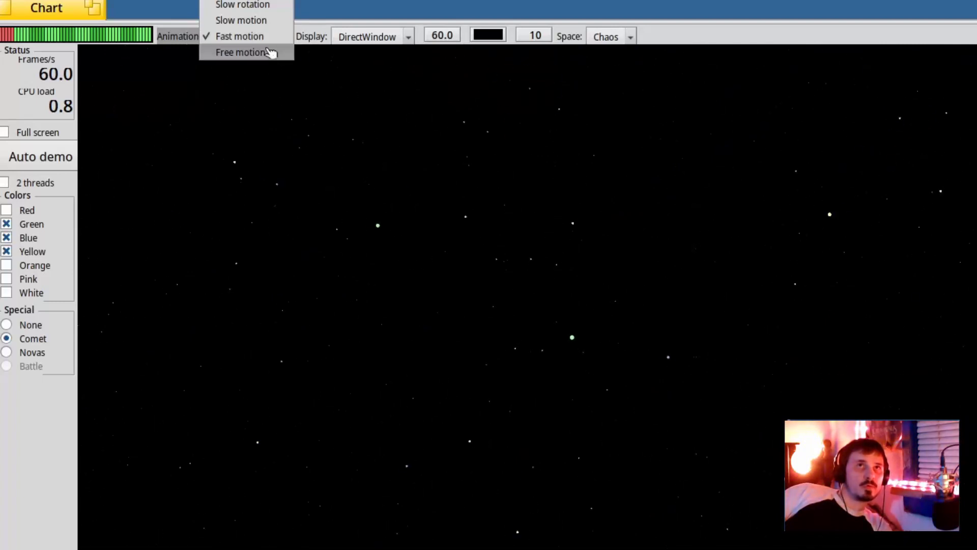
pyautogui.click(273, 52)
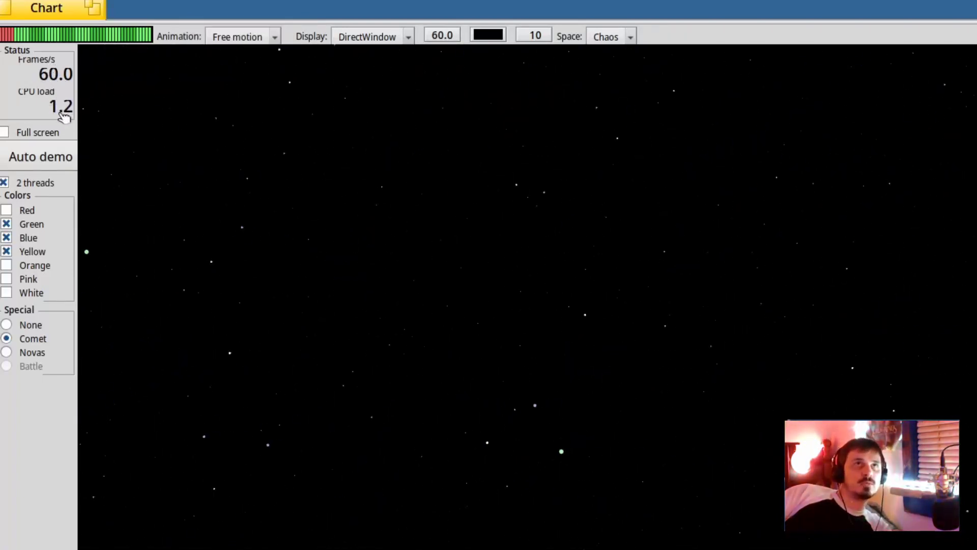
# Step: Raise Chart's star density to 100% and enable the Red, Orange, Pink and White star colors
pyautogui.click(537, 37)
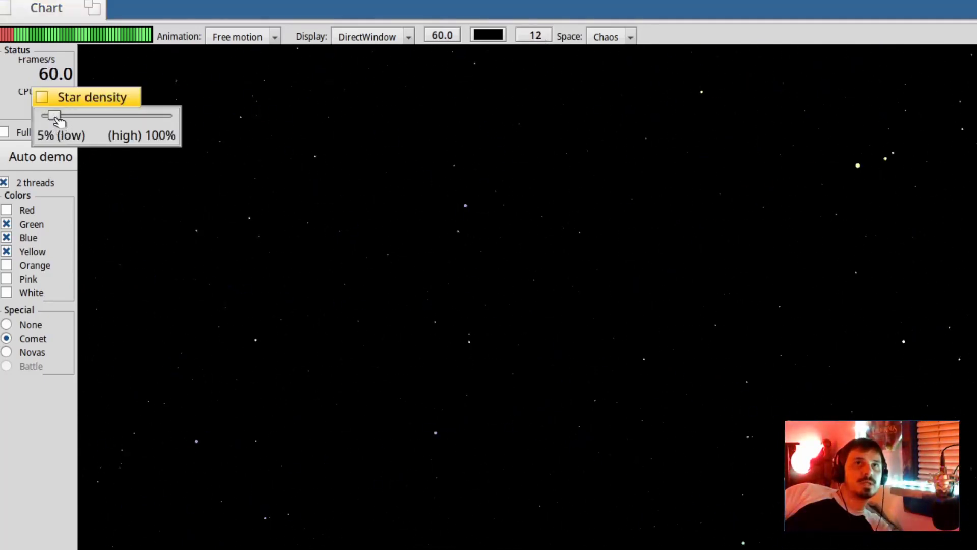
pyautogui.moveTo(95, 122); pyautogui.dragTo(194, 142)
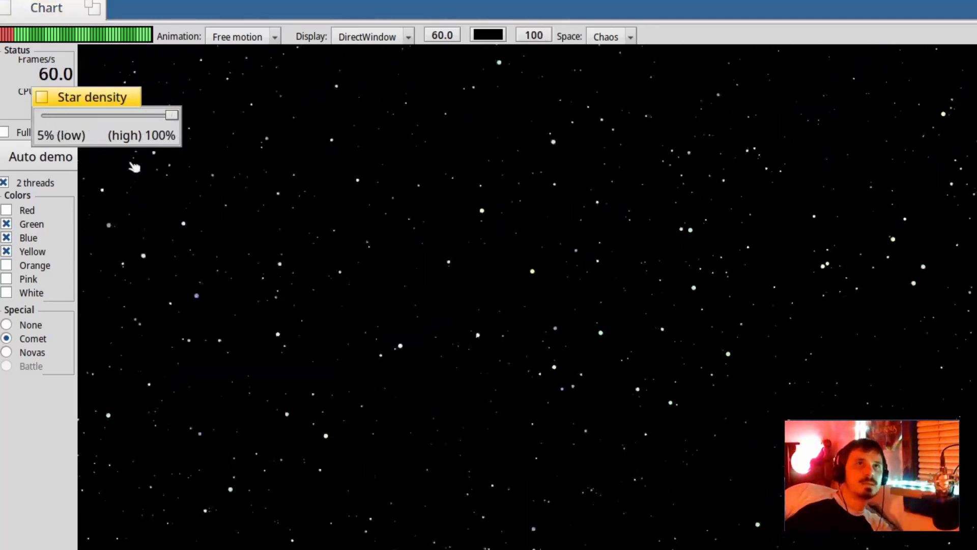
pyautogui.click(22, 209)
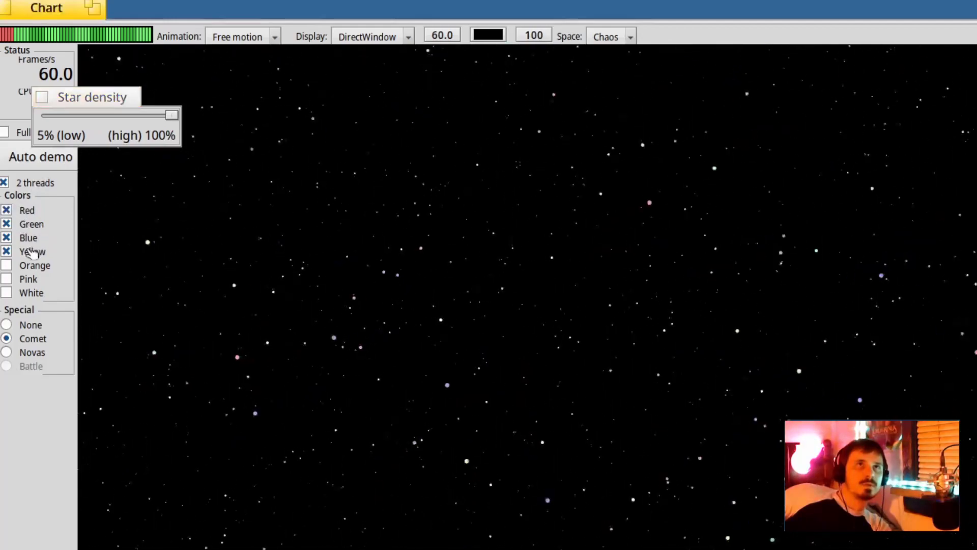
pyautogui.click(29, 267)
# Step: Change Chart's star space to Amas and then to Spiral
pyautogui.click(622, 49)
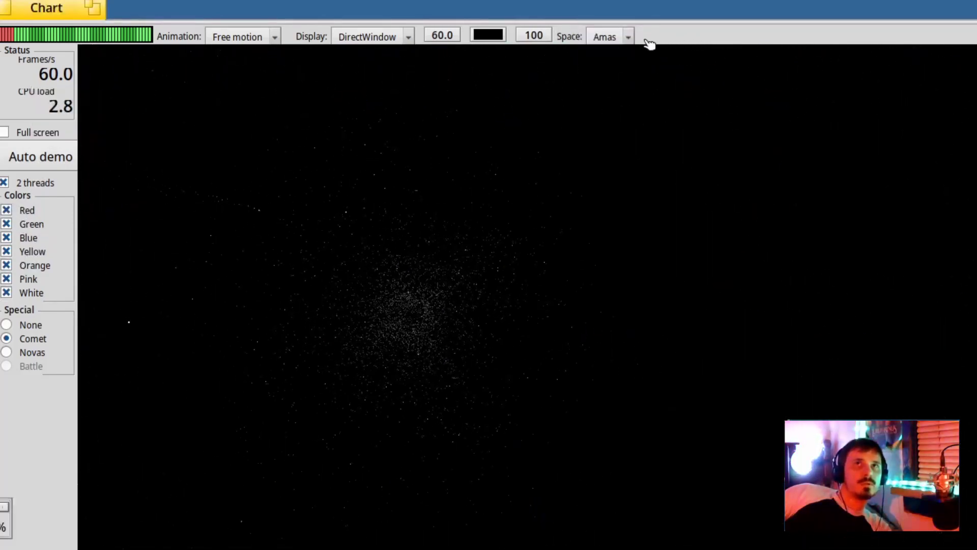
pyautogui.click(610, 37)
pyautogui.click(611, 50)
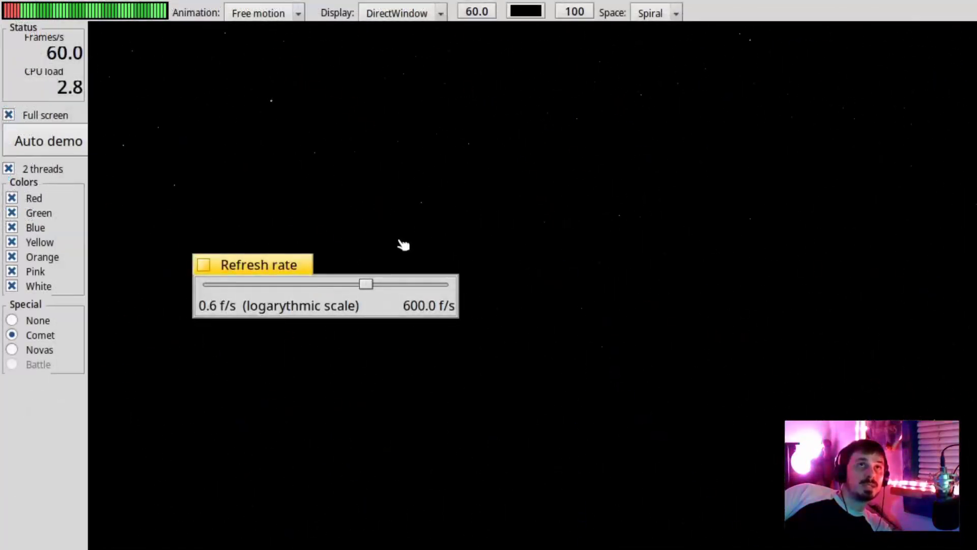
# Step: Raise Chart's refresh rate to 396.5 frames per second and switch the special effect to Novas
pyautogui.moveTo(366, 284); pyautogui.dragTo(414, 301)
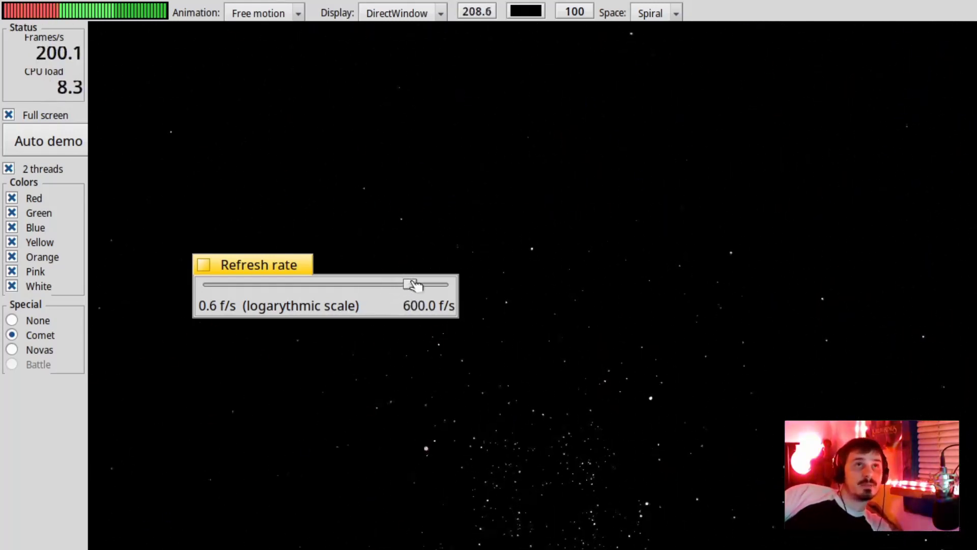
pyautogui.moveTo(415, 285); pyautogui.dragTo(435, 286)
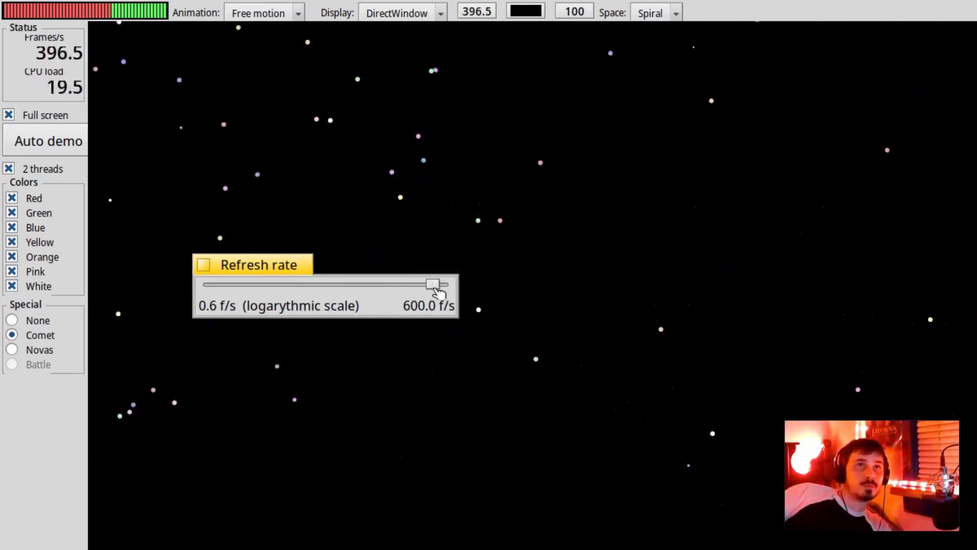
pyautogui.click(12, 349)
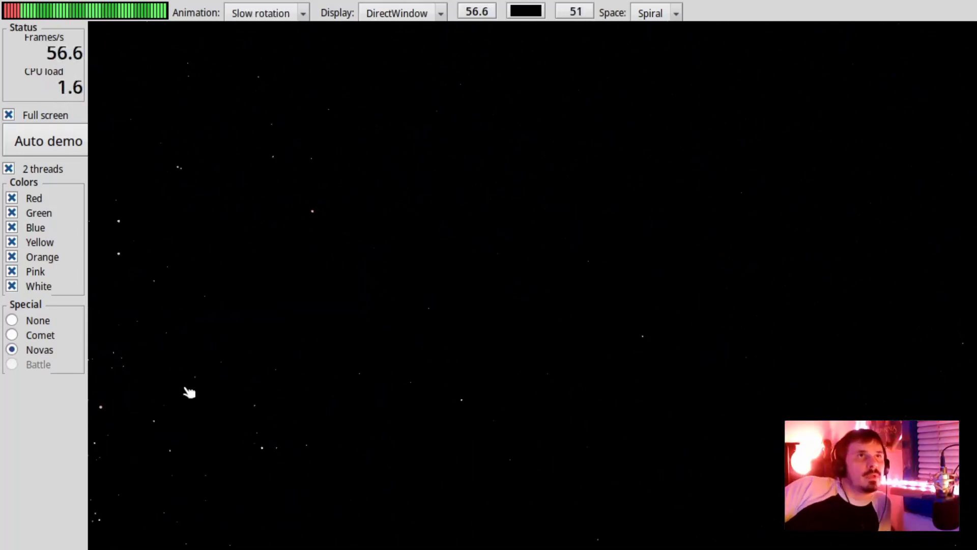
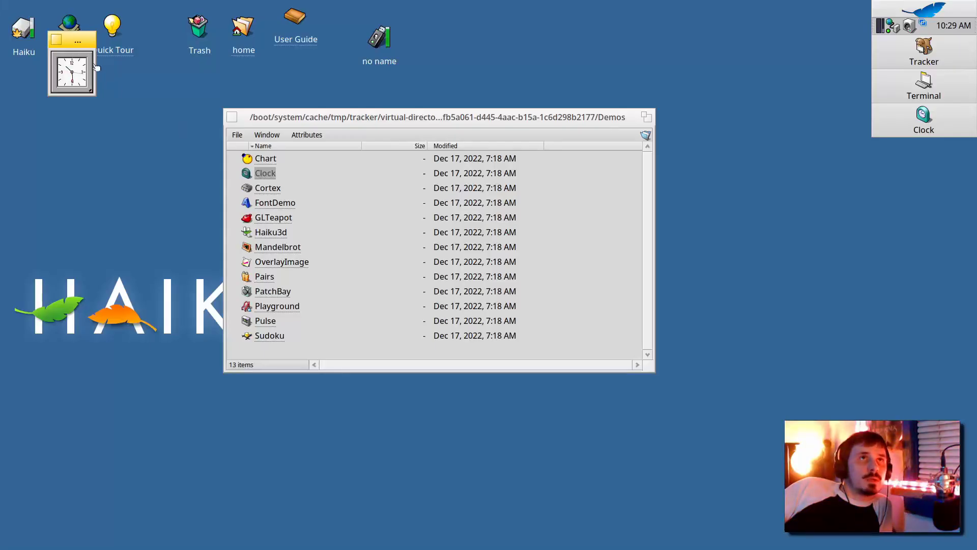
# Step: Move the Clock demo onto the empty desktop with its Be logo face, and close its window
pyautogui.moveTo(70, 44); pyautogui.dragTo(741, 255)
pyautogui.click(786, 346)
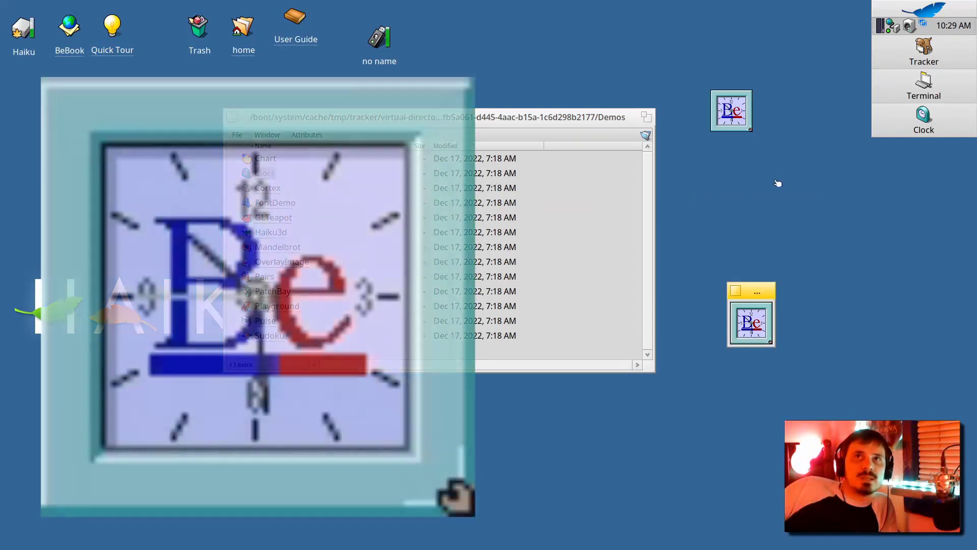
pyautogui.click(736, 291)
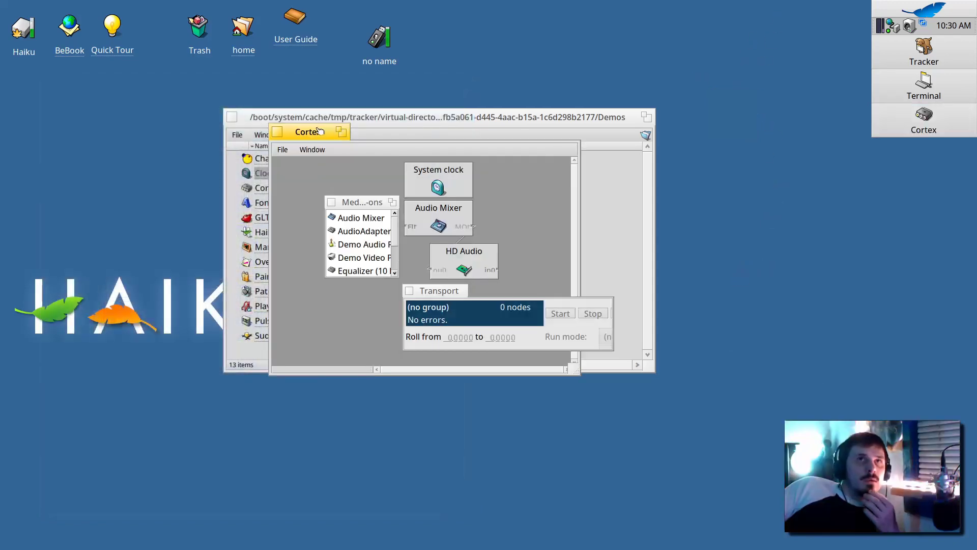
# Step: Rearrange Cortex's main window, Media add-ons list and Transport window so the media nodes are unobstructed
pyautogui.moveTo(317, 131); pyautogui.dragTo(183, 175)
pyautogui.moveTo(359, 203); pyautogui.dragTo(197, 267)
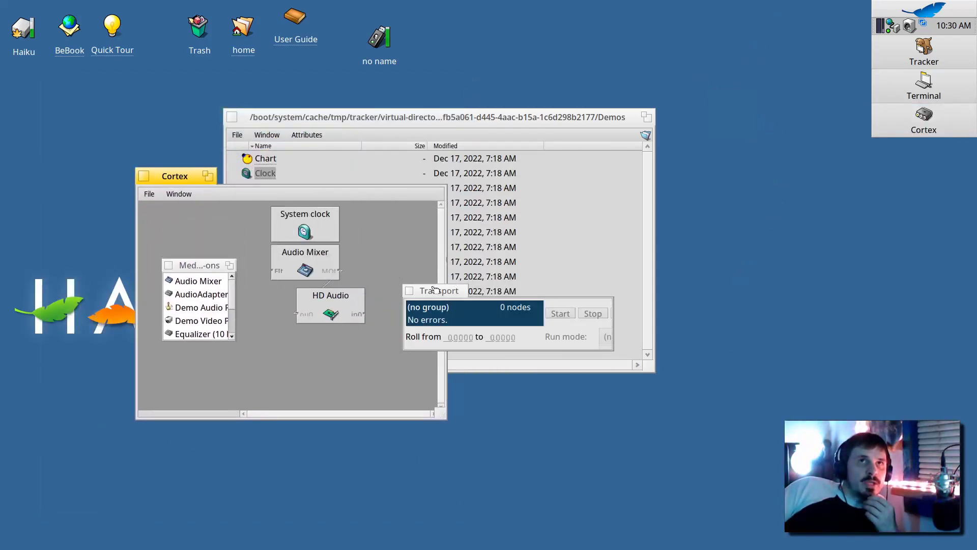
pyautogui.moveTo(434, 289); pyautogui.dragTo(338, 304)
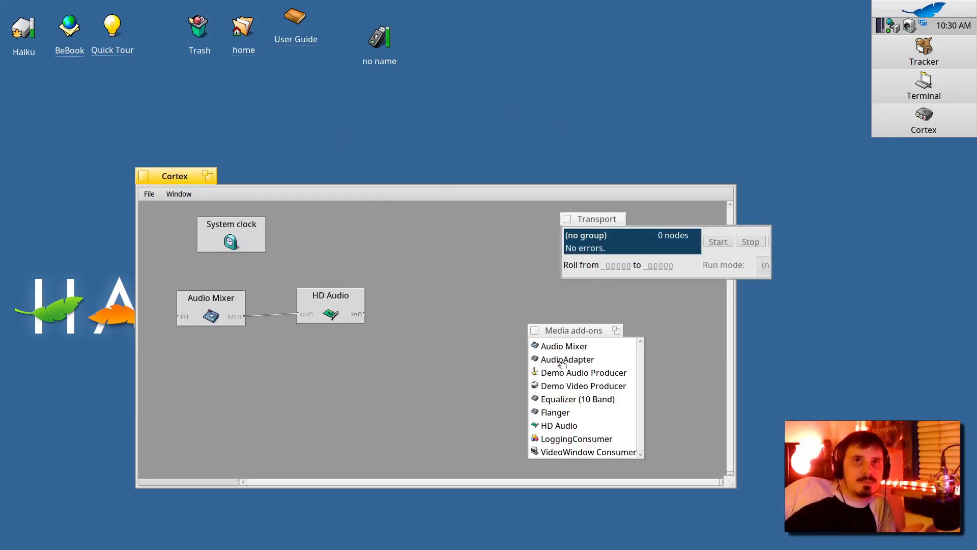
# Step: Close Cortex and start cycling through the fonts in the FontDemo controls
pyautogui.click(143, 176)
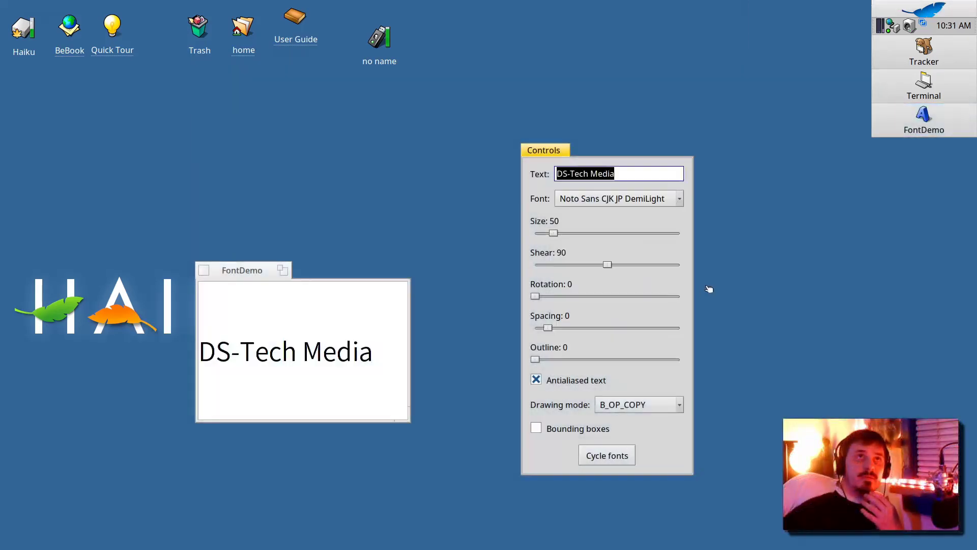
pyautogui.click(618, 199)
pyautogui.click(558, 194)
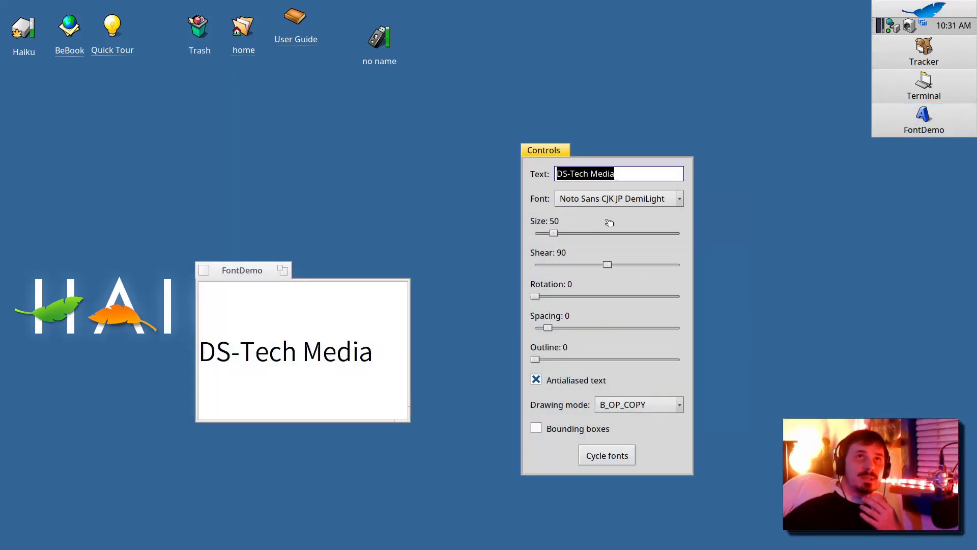
pyautogui.click(607, 455)
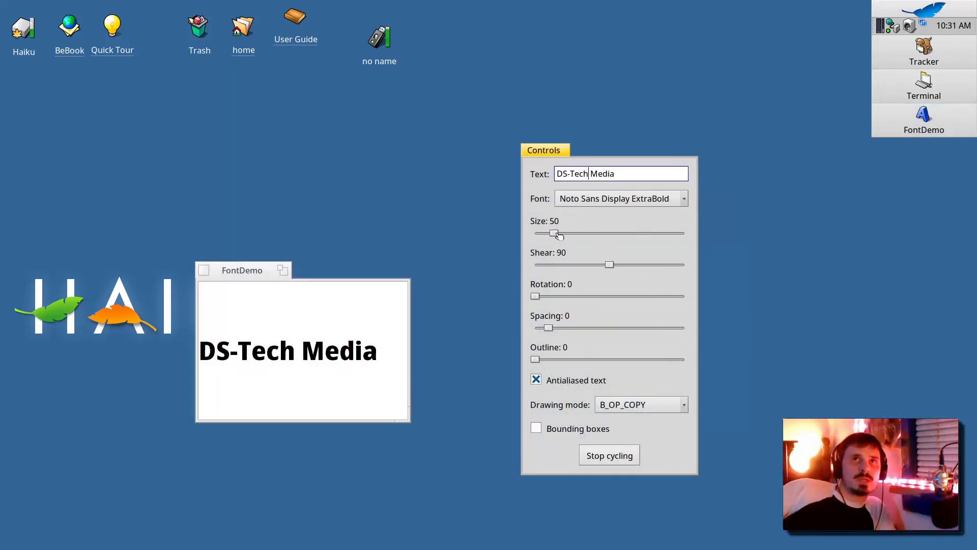
# Step: Enlarge the FontDemo preview and set its text to size 119, shear 133, rotation 360, spacing 21 and outline 0
pyautogui.moveTo(411, 428); pyautogui.dragTo(558, 477)
pyautogui.click(589, 175)
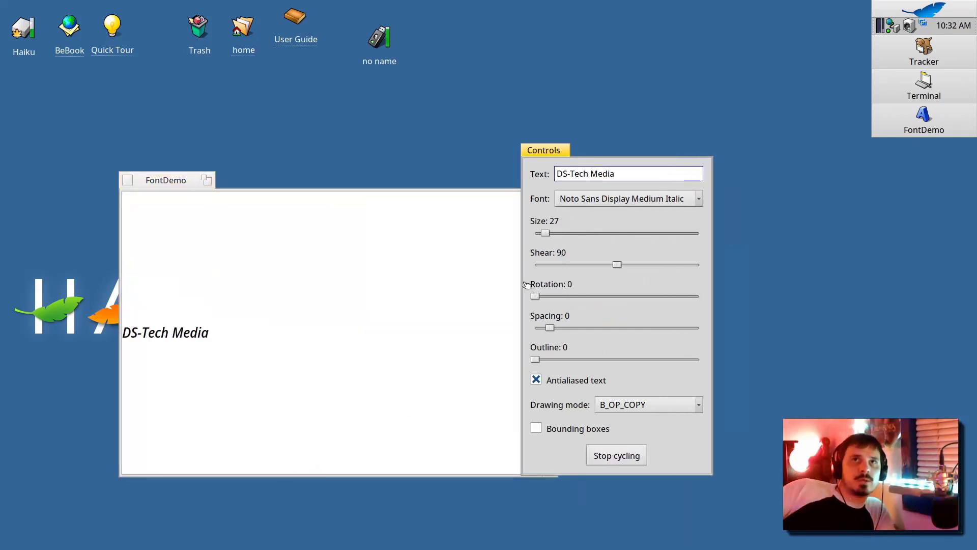
pyautogui.moveTo(549, 328); pyautogui.dragTo(602, 328)
pyautogui.moveTo(535, 360)
pyautogui.mouseDown()
pyautogui.moveTo(752, 376)
pyautogui.moveTo(552, 356)
pyautogui.mouseUp()
pyautogui.moveTo(613, 265); pyautogui.dragTo(683, 265)
pyautogui.moveTo(551, 359); pyautogui.dragTo(497, 355)
pyautogui.moveTo(536, 297); pyautogui.dragTo(684, 305)
pyautogui.moveTo(544, 233); pyautogui.dragTo(576, 234)
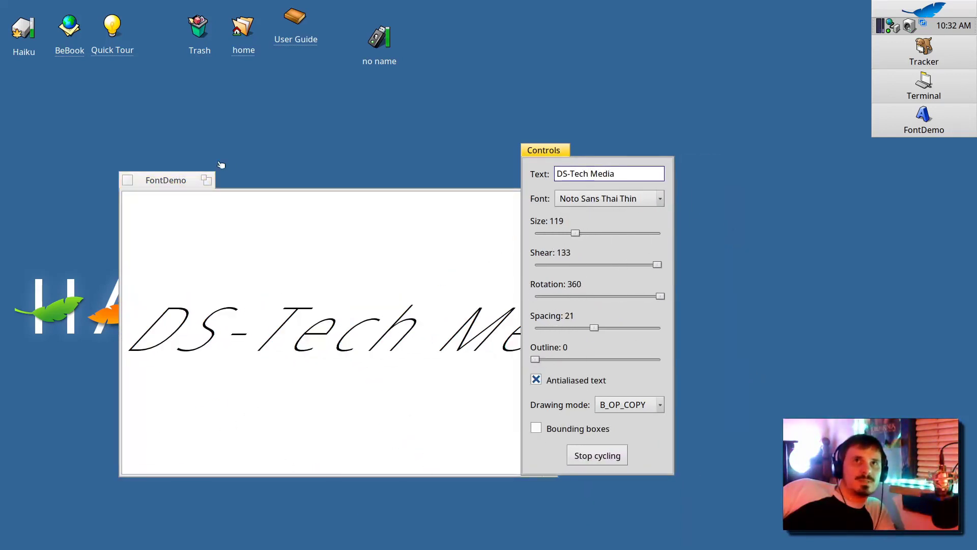
# Step: Zoom the FontDemo preview window, move the Controls window clear of the sample text, and reduce the shear
pyautogui.click(206, 179)
pyautogui.moveTo(549, 151); pyautogui.dragTo(857, 157)
pyautogui.moveTo(964, 271); pyautogui.dragTo(905, 272)
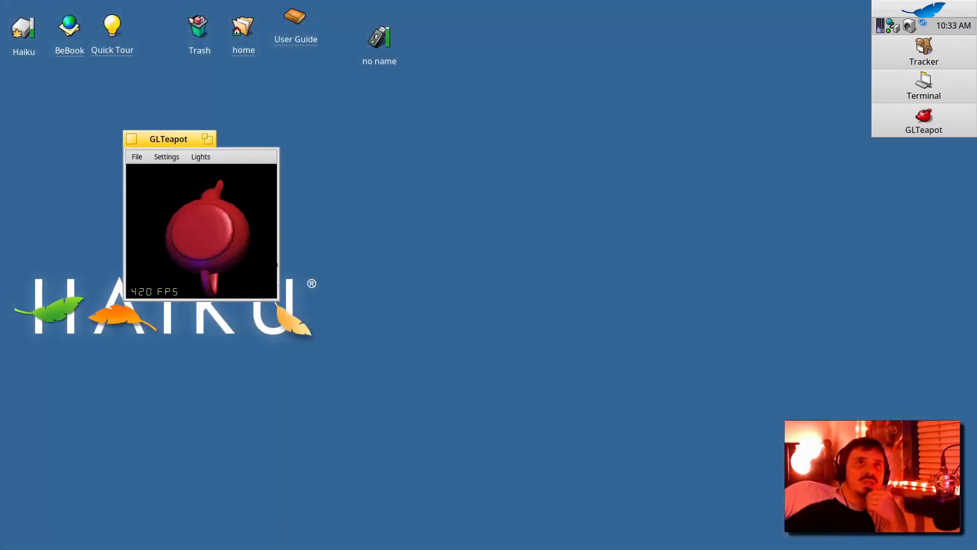
# Step: Enlarge the GLTeapot window and reposition it on the desktop
pyautogui.moveTo(280, 296); pyautogui.dragTo(723, 482)
pyautogui.moveTo(301, 171); pyautogui.dragTo(259, 145)
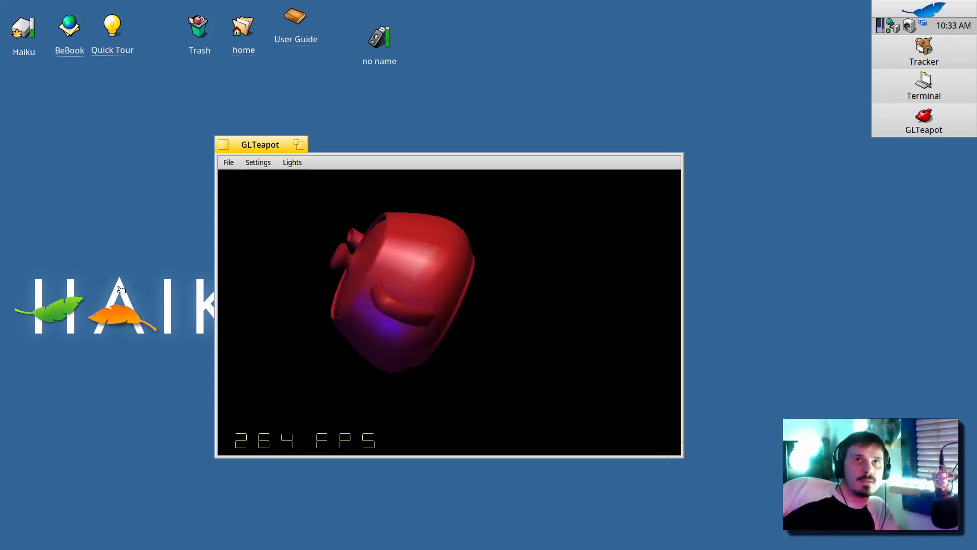
# Step: Examine GLTeapot's per-thread CPU usage in ProcessController, including its llvmpipe threads and their priority options
pyautogui.click(880, 25)
pyautogui.moveTo(883, 55)
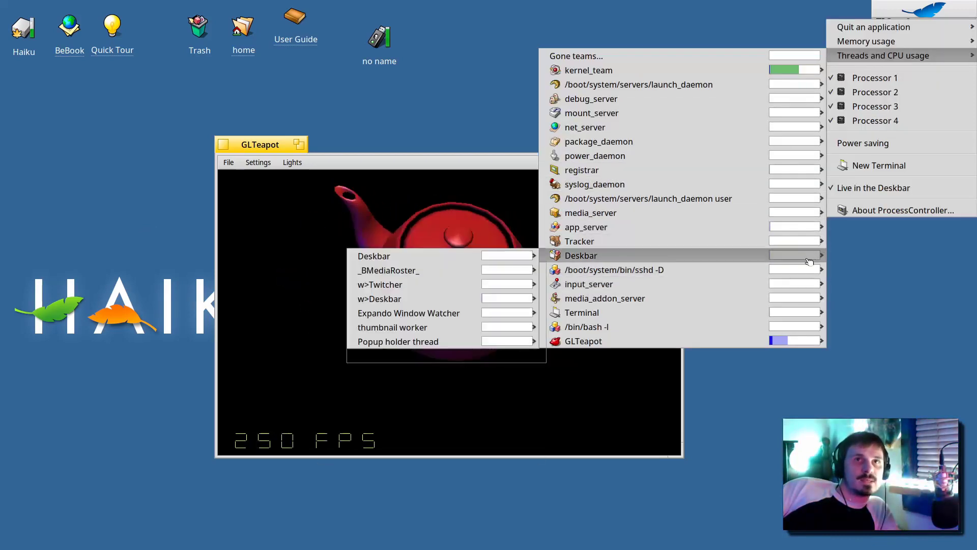
pyautogui.moveTo(810, 333)
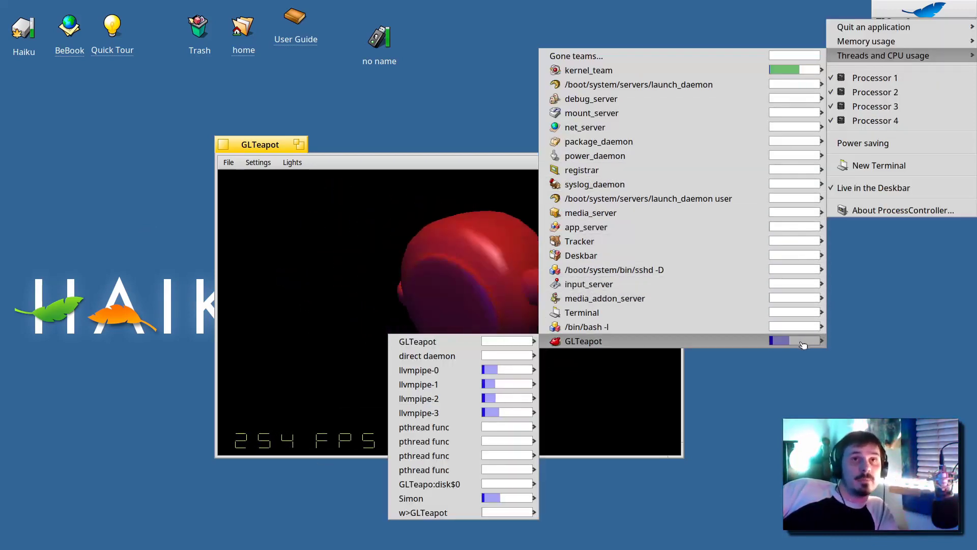
pyautogui.moveTo(483, 348)
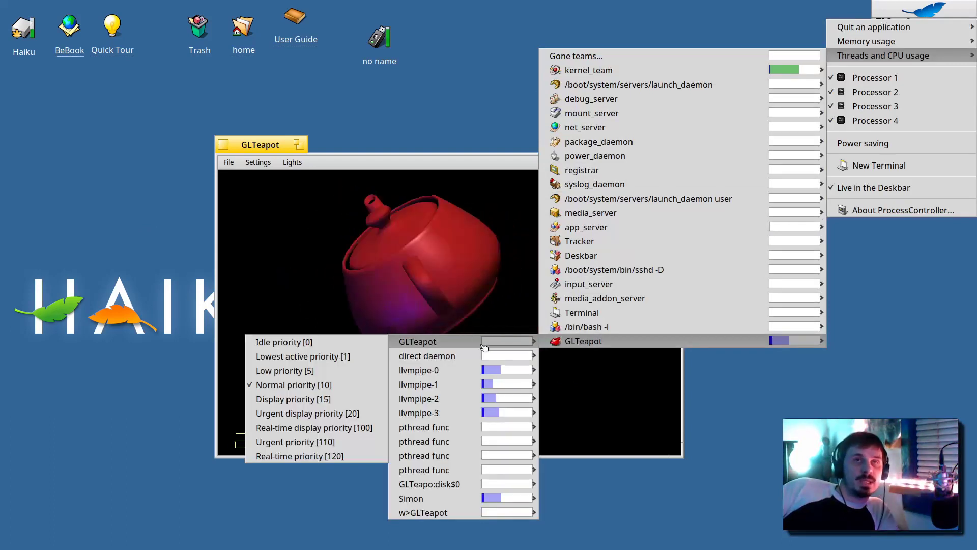
pyautogui.moveTo(486, 374)
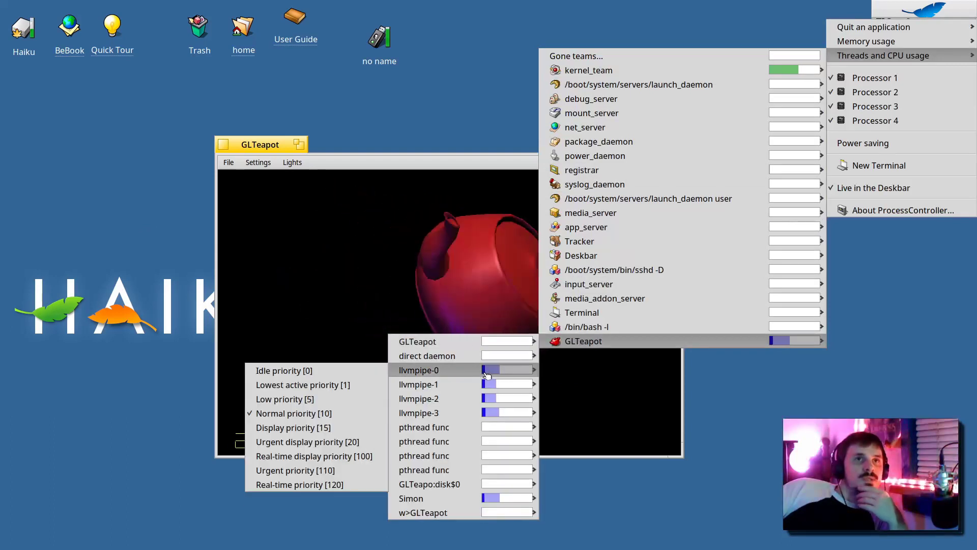
pyautogui.moveTo(473, 402)
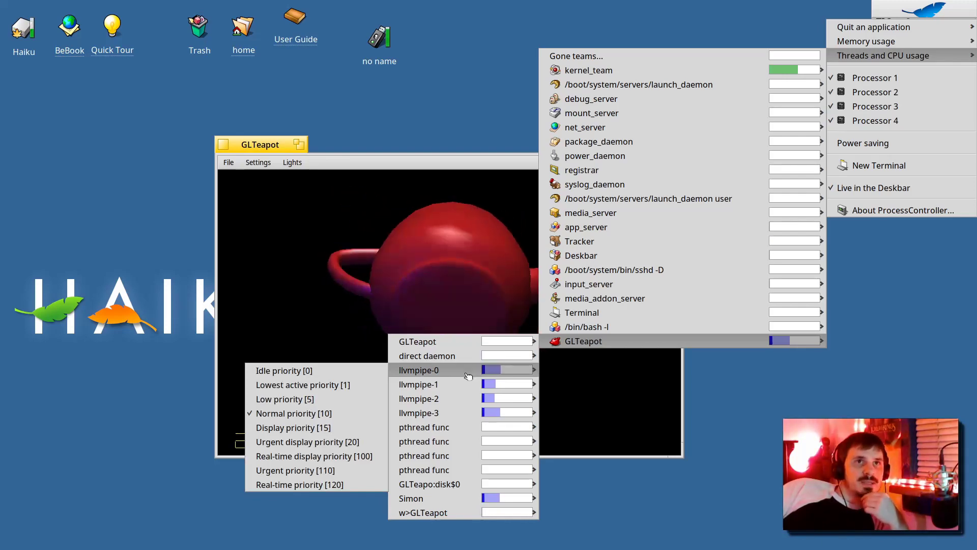
pyautogui.moveTo(455, 503)
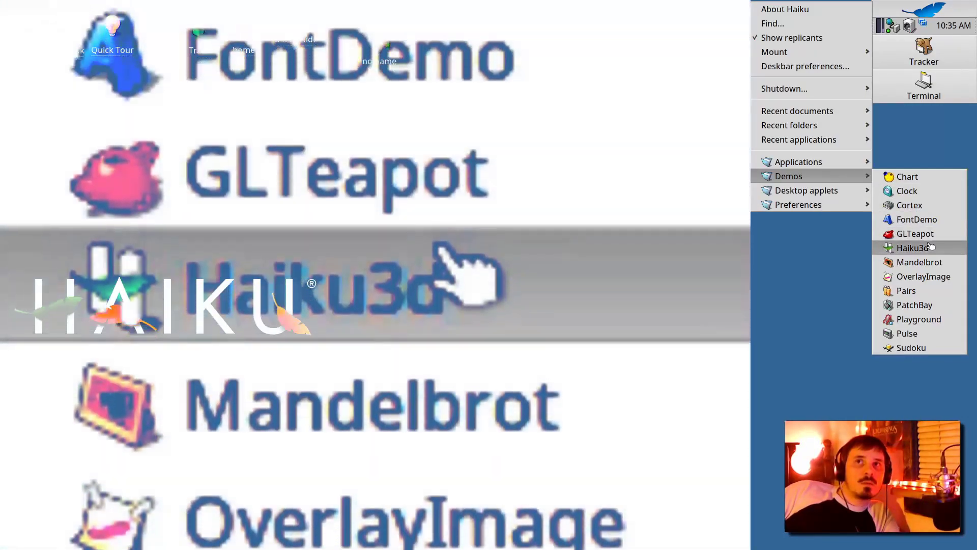
# Step: Launch the Haiku3d demo, enlarge its window and move it closer to the desktop's upper edge
pyautogui.click(926, 248)
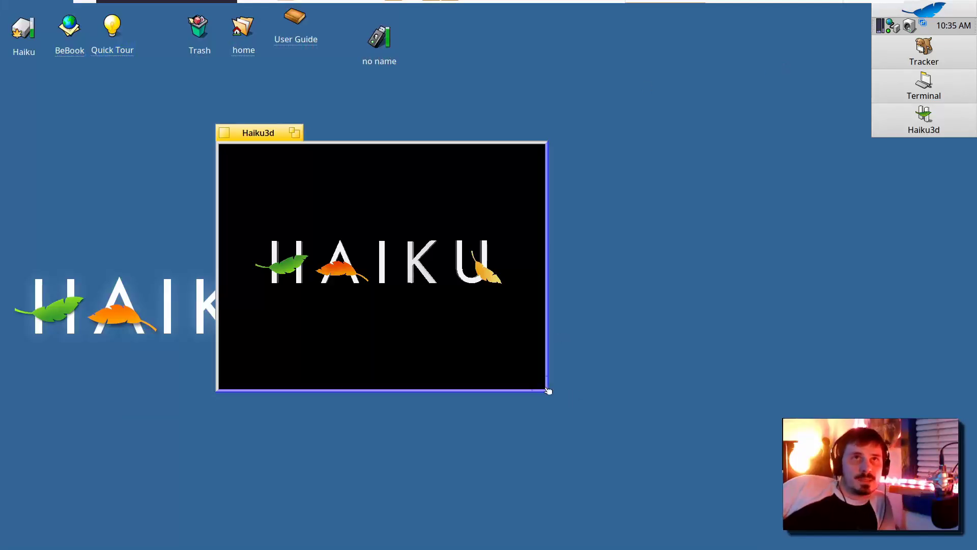
pyautogui.moveTo(546, 390); pyautogui.dragTo(876, 545)
pyautogui.moveTo(262, 138); pyautogui.dragTo(183, 66)
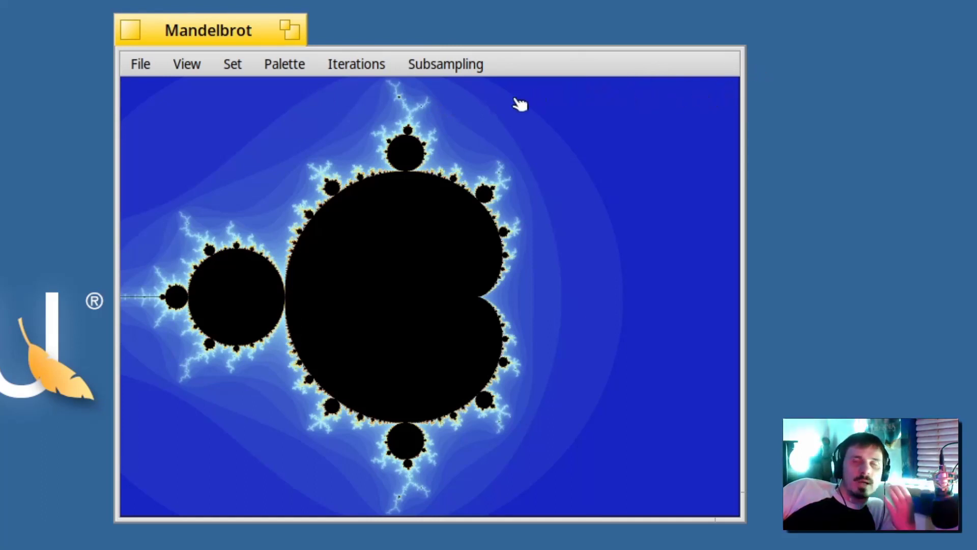
# Step: Switch the Mandelbrot demo's fractal set to Burning Ship, Tricorn, Julia, Orbit Trap and finally Multibrot
pyautogui.click(461, 71)
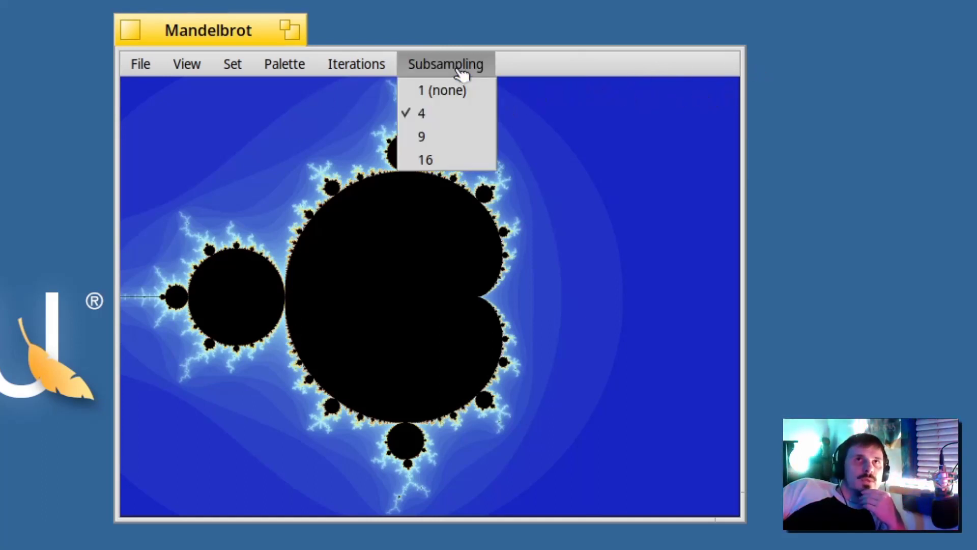
pyautogui.moveTo(352, 60)
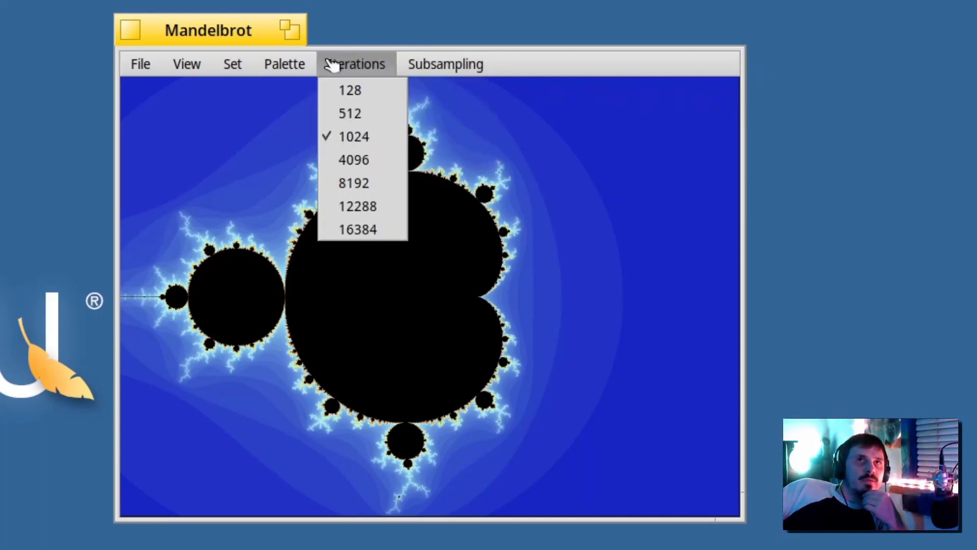
pyautogui.moveTo(298, 73)
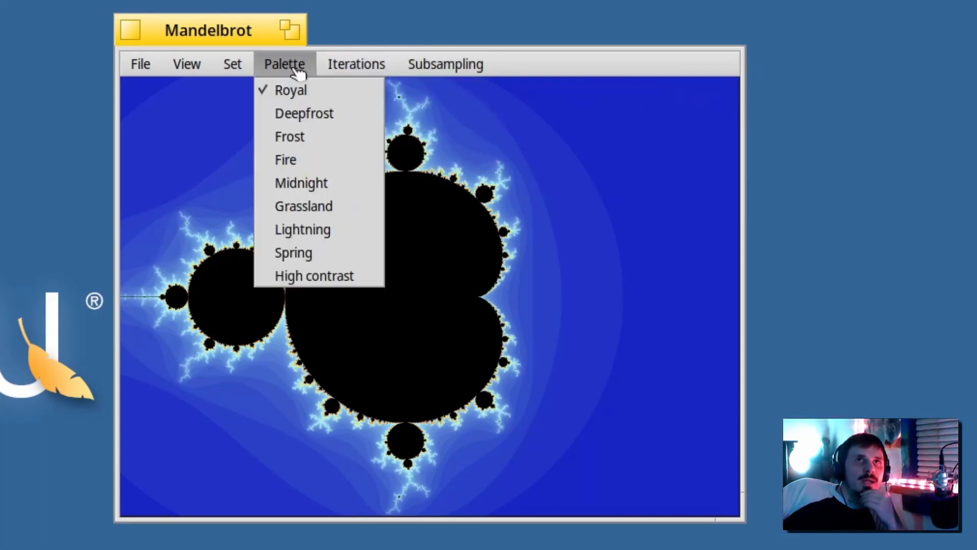
pyautogui.click(311, 116)
pyautogui.click(234, 65)
pyautogui.click(270, 136)
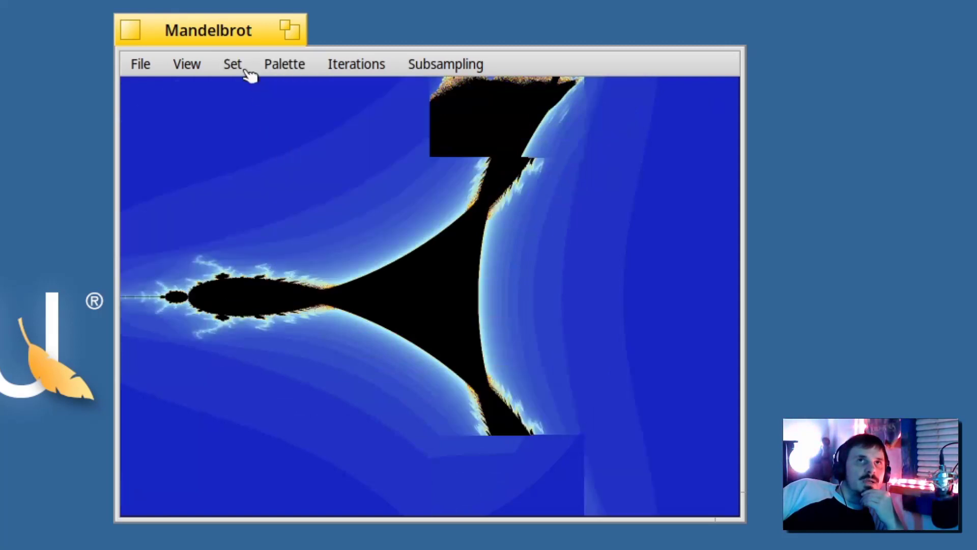
pyautogui.click(246, 67)
pyautogui.click(278, 159)
pyautogui.click(232, 64)
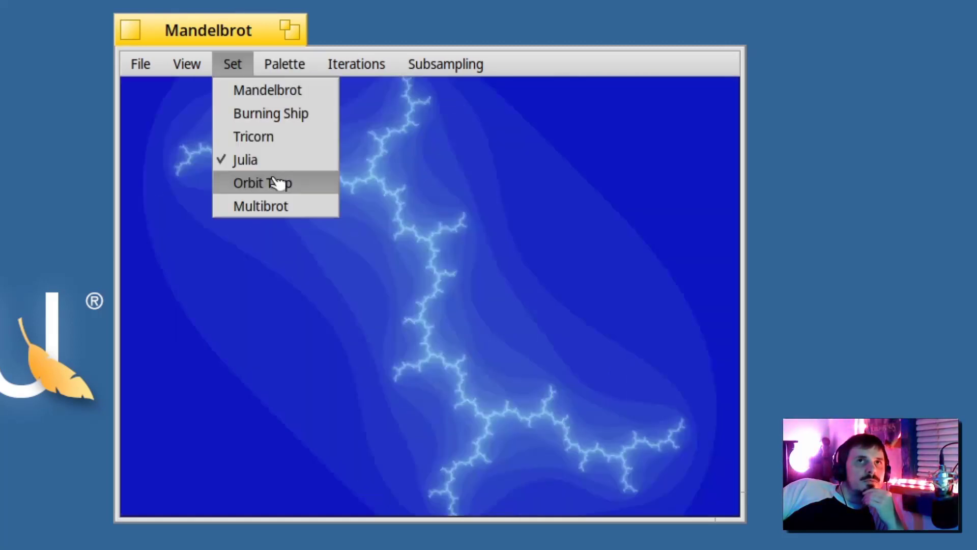
pyautogui.click(277, 183)
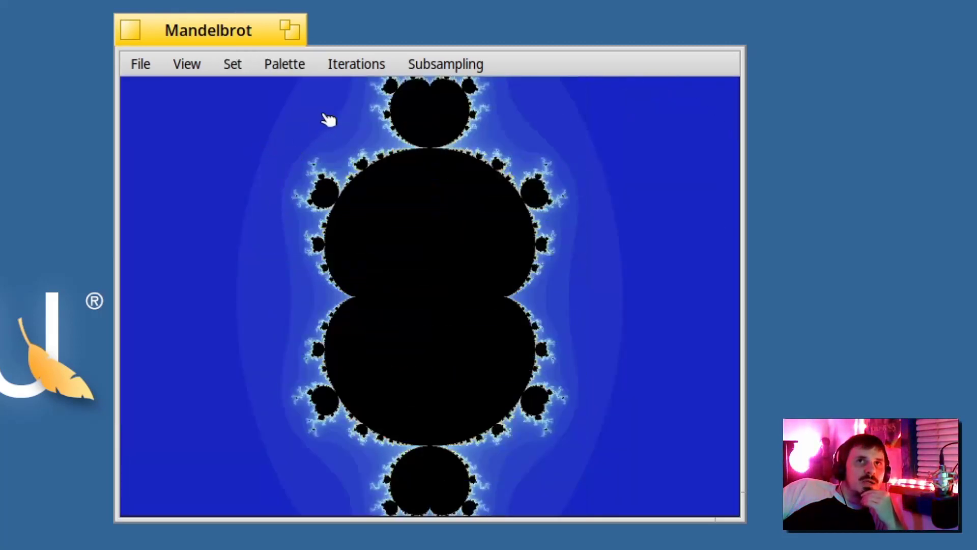
# Step: Set the Multibrot fractal's iterations to 4096
pyautogui.click(357, 64)
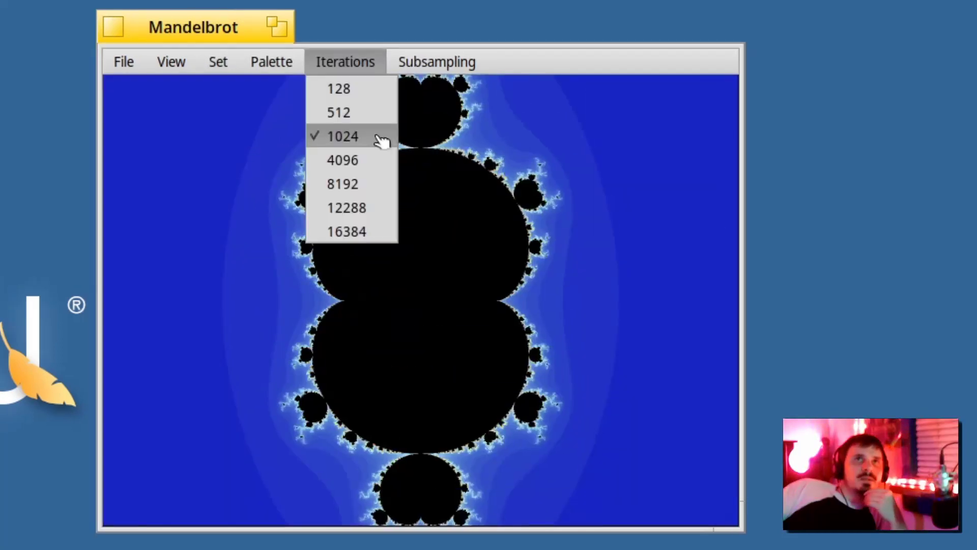
pyautogui.click(360, 161)
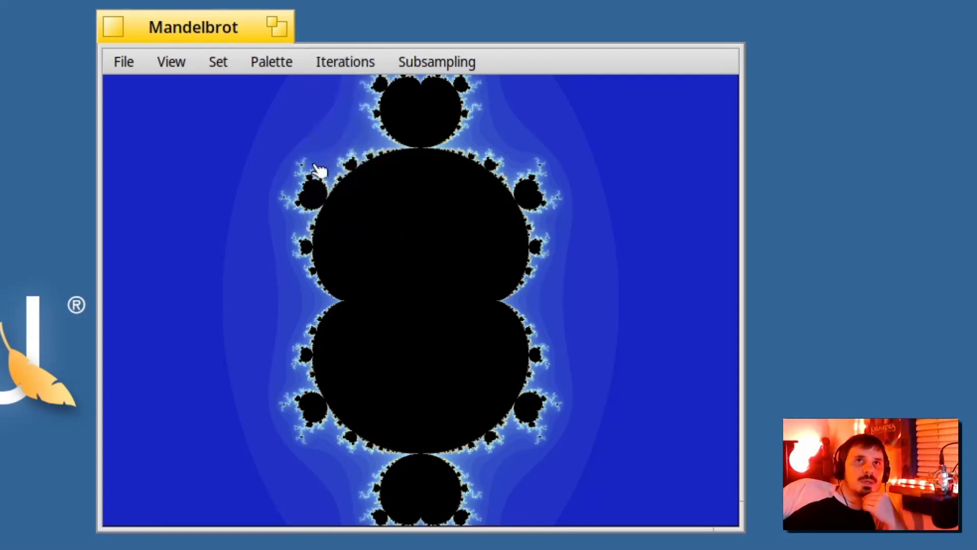
# Step: Zoom into the lower bulb of the Mandelbrot set, change the iteration count, and zoom further toward the cusp on its left edge
pyautogui.click(413, 354)
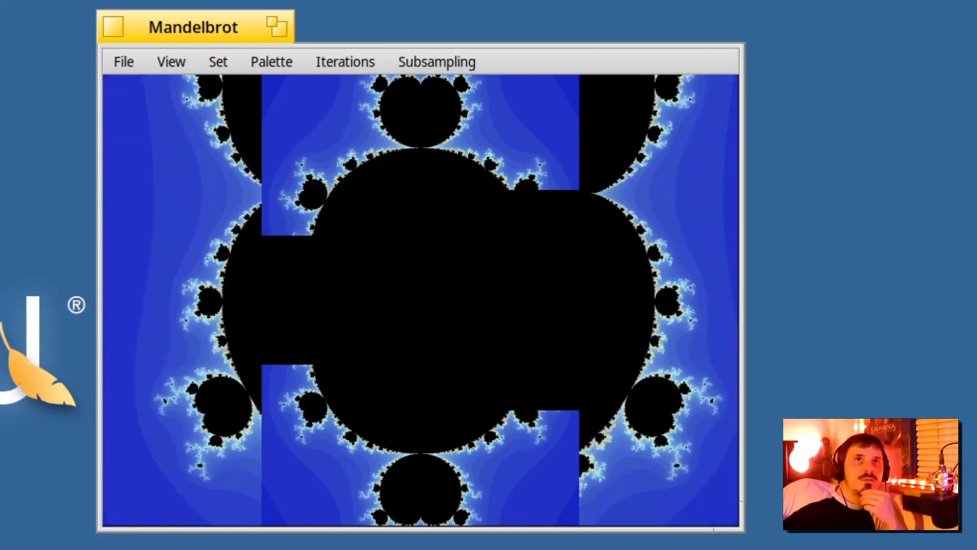
pyautogui.click(345, 62)
pyautogui.click(365, 98)
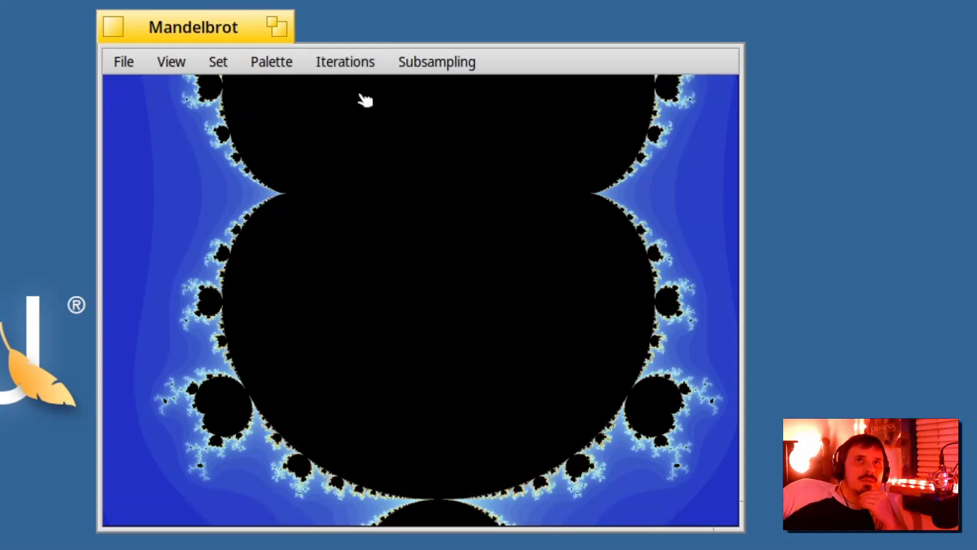
pyautogui.click(319, 261)
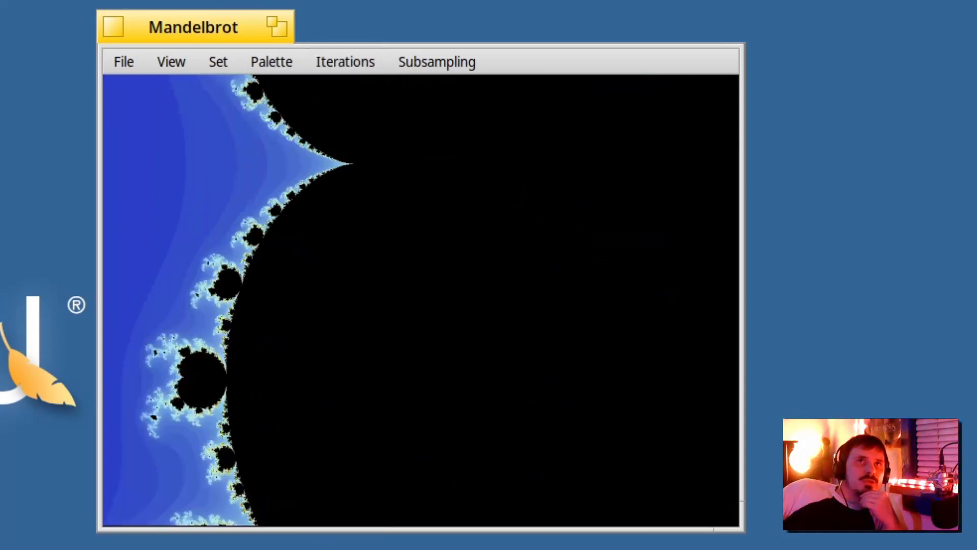
# Step: Switch the fractal to the red-orange palette and move the Mandelbrot window closer to the desktop icons
pyautogui.click(271, 62)
pyautogui.click(322, 159)
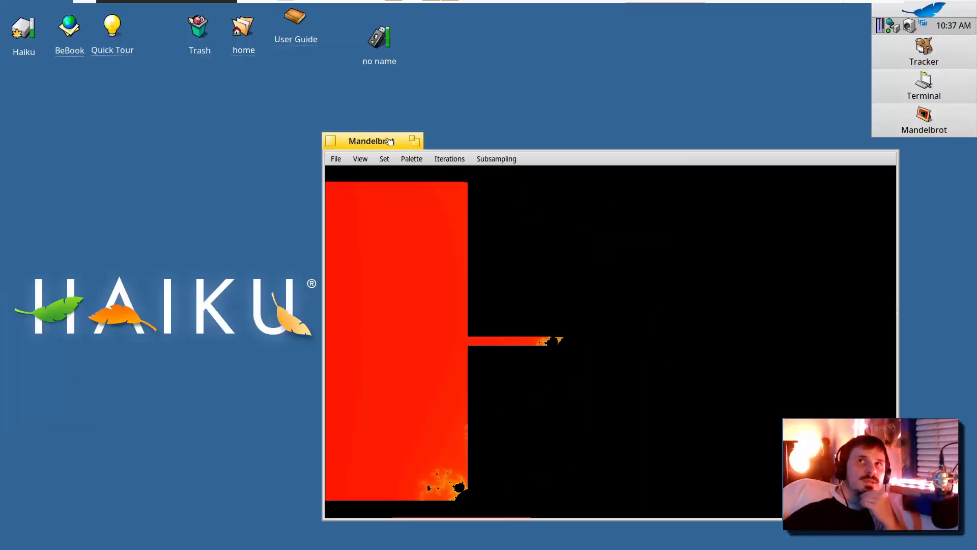
pyautogui.moveTo(389, 141); pyautogui.dragTo(223, 77)
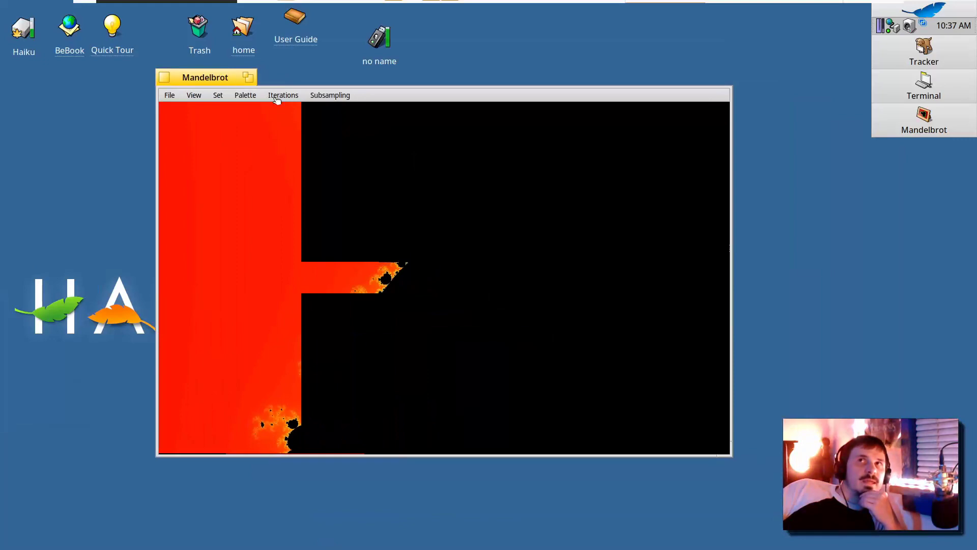
# Step: Examine ProcessController's lists of running applications and of threads and CPU usage
pyautogui.rightClick(883, 21)
pyautogui.click(883, 22)
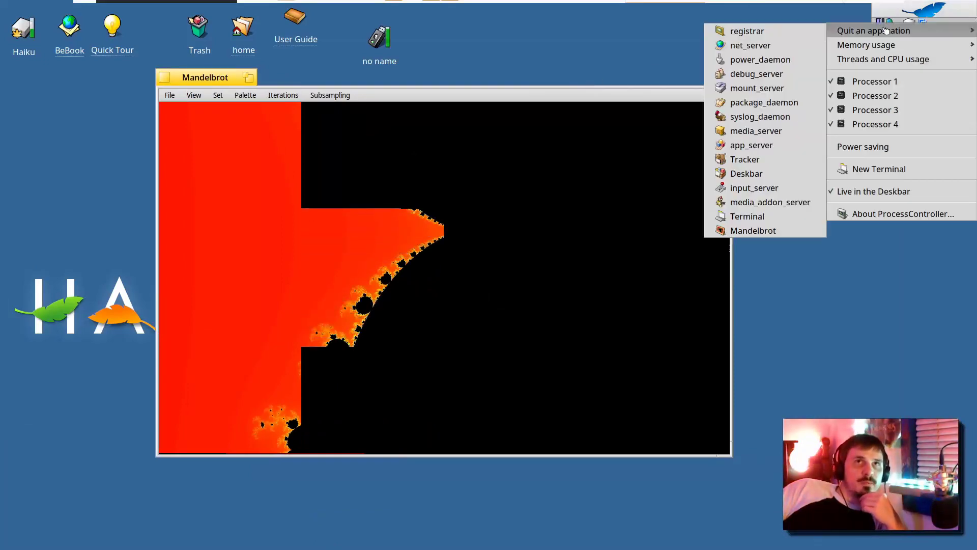
pyautogui.moveTo(865, 59)
pyautogui.moveTo(804, 345)
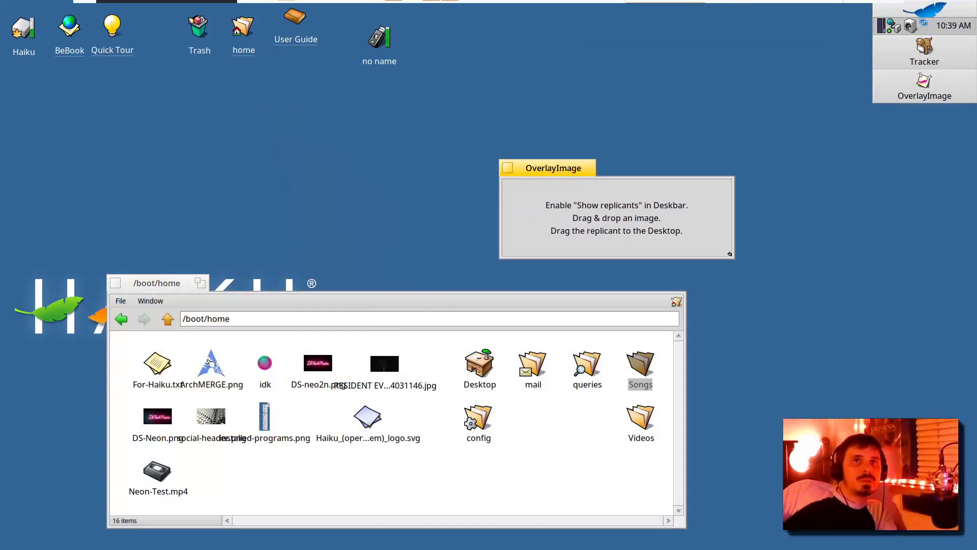
# Step: Load ArchMERGE.png from /boot/home into OverlayImage and close the folder window
pyautogui.moveTo(210, 362); pyautogui.dragTo(547, 203)
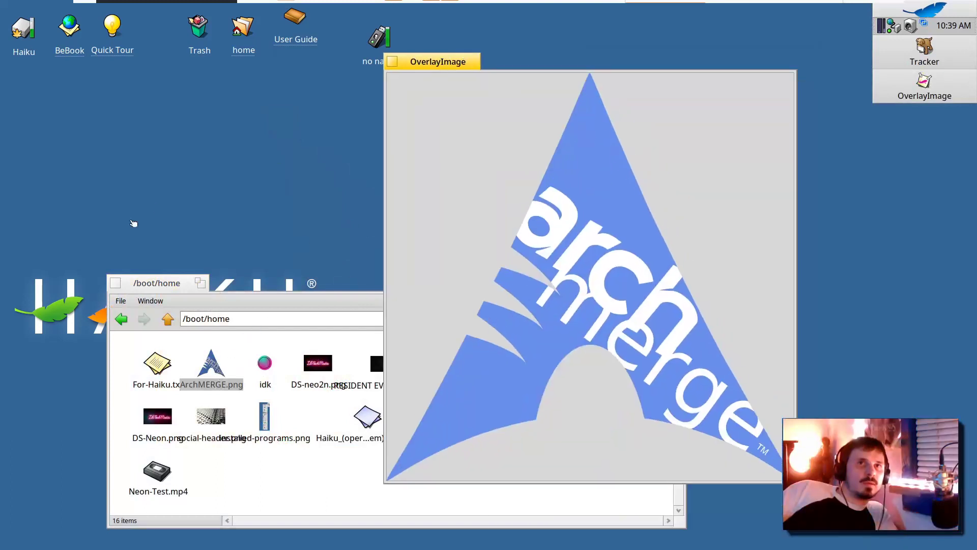
pyautogui.click(115, 284)
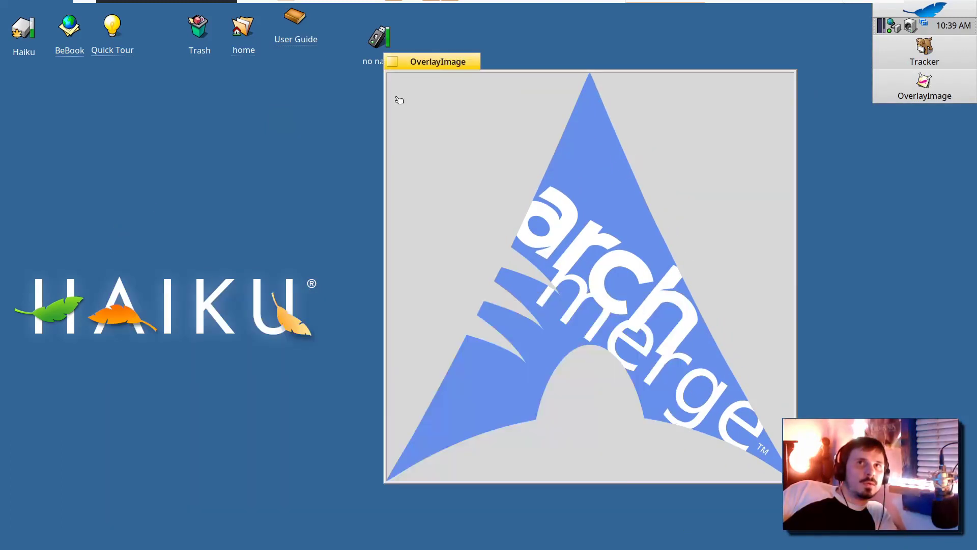
# Step: Place the ArchMERGE image on the desktop as a replicant and close the OverlayImage window
pyautogui.moveTo(434, 59); pyautogui.dragTo(225, 59)
pyautogui.moveTo(583, 478); pyautogui.dragTo(840, 414)
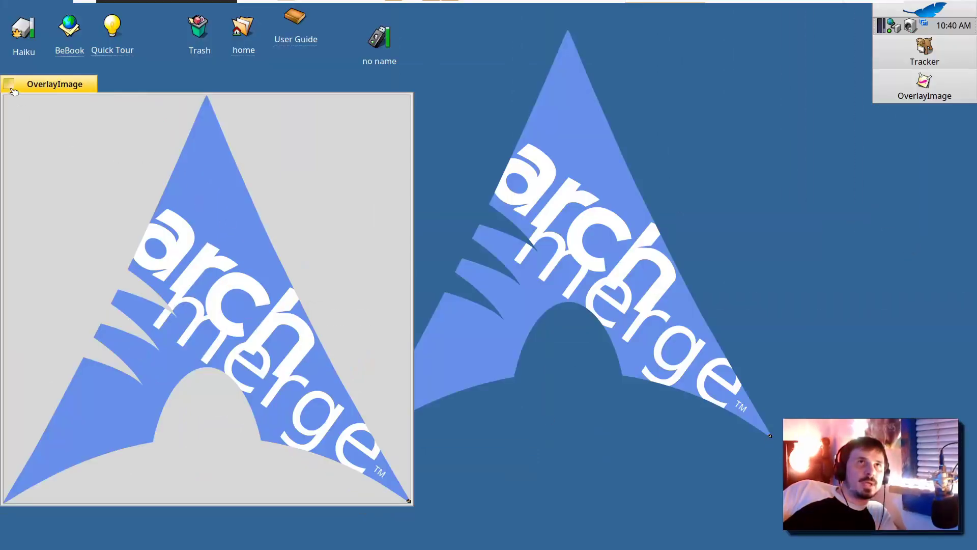
pyautogui.click(11, 86)
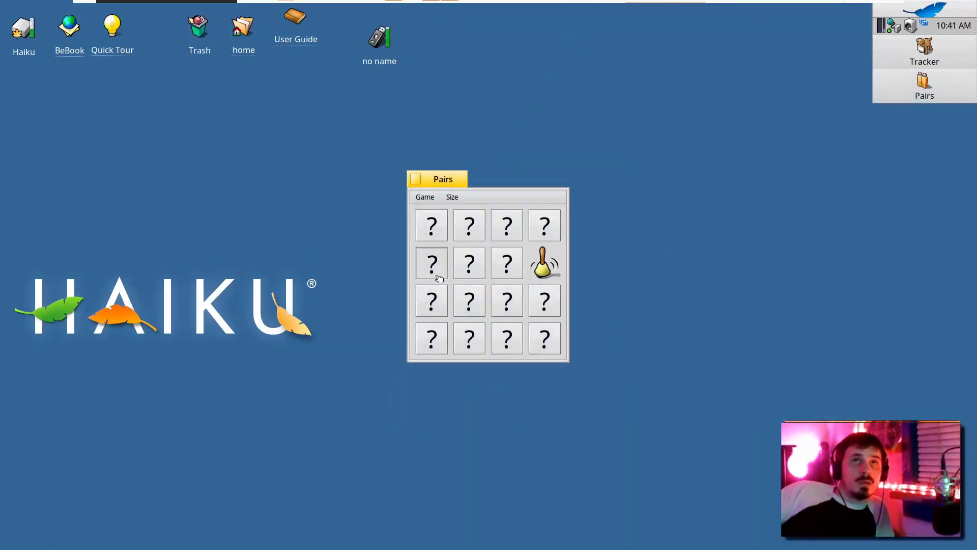
# Step: Play Pairs on the 4×4 board, turning over cards to match the bells, chalkboards, popcorn boxes and microscopes
pyautogui.click(521, 314)
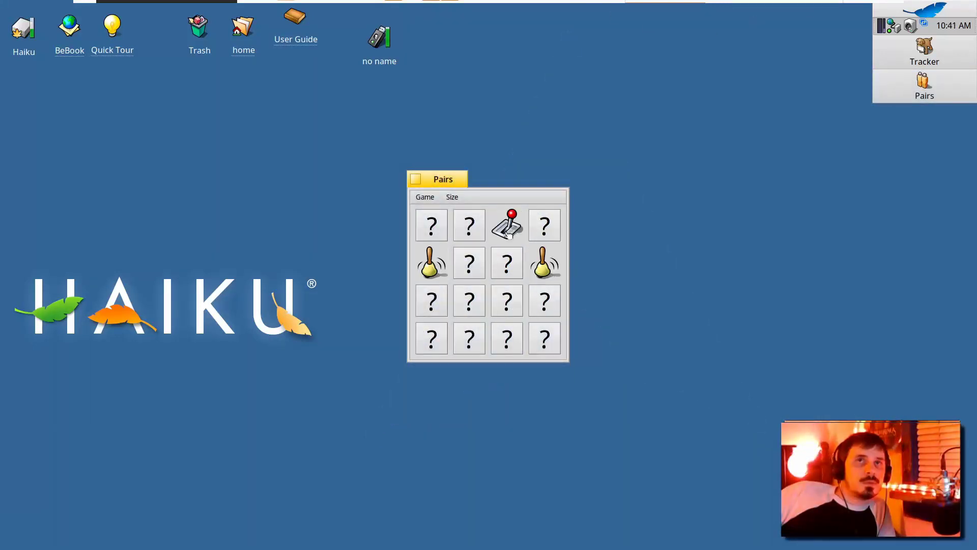
pyautogui.click(517, 338)
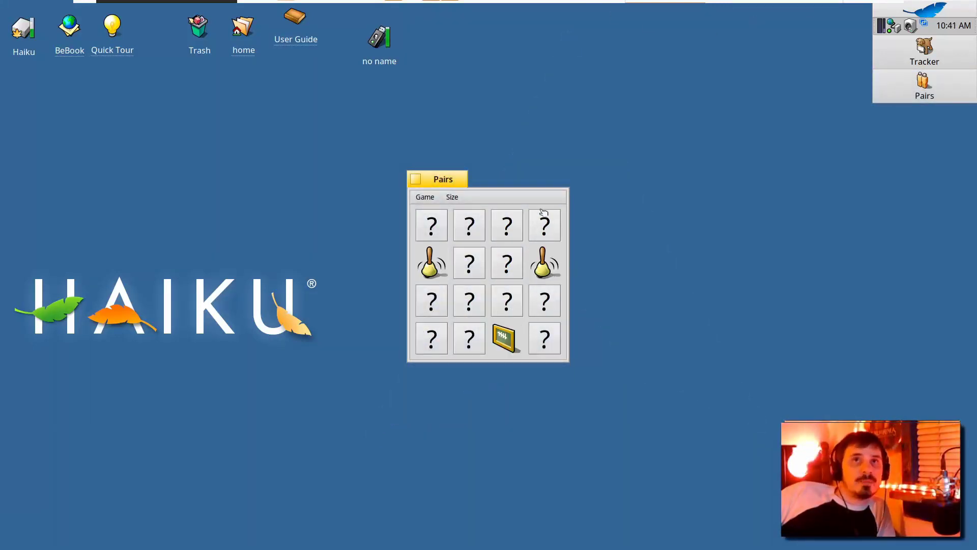
pyautogui.click(509, 247)
pyautogui.click(517, 300)
pyautogui.click(466, 340)
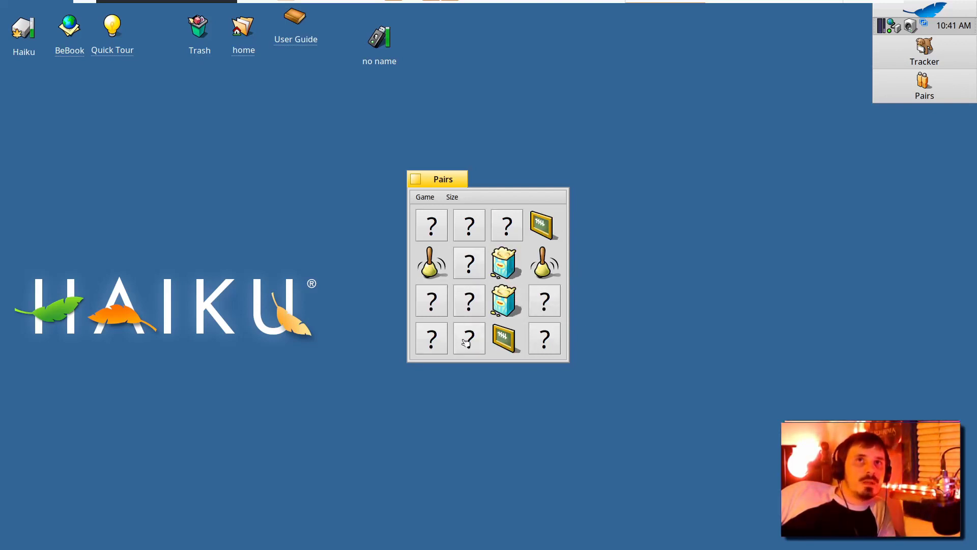
pyautogui.click(440, 333)
pyautogui.click(507, 225)
pyautogui.click(469, 224)
pyautogui.click(544, 300)
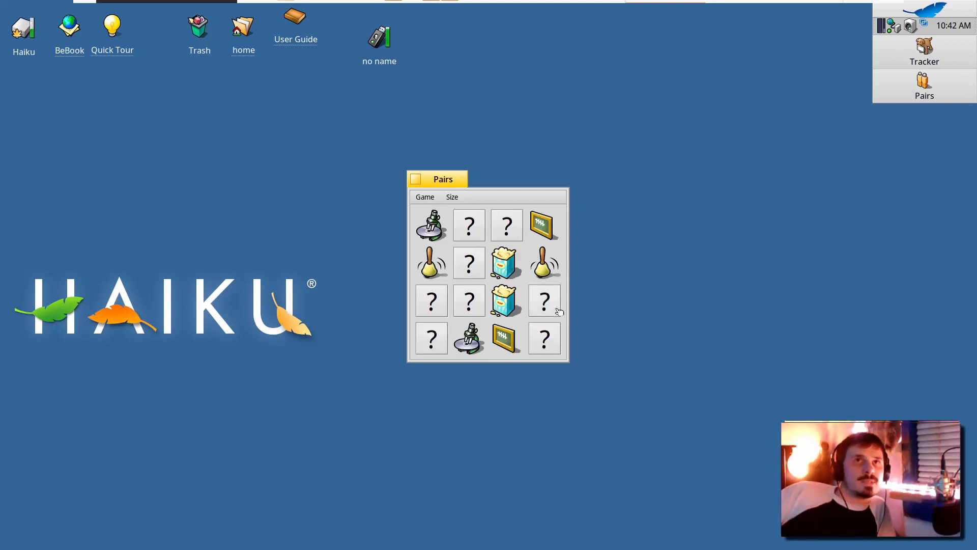
pyautogui.click(545, 300)
pyautogui.click(507, 225)
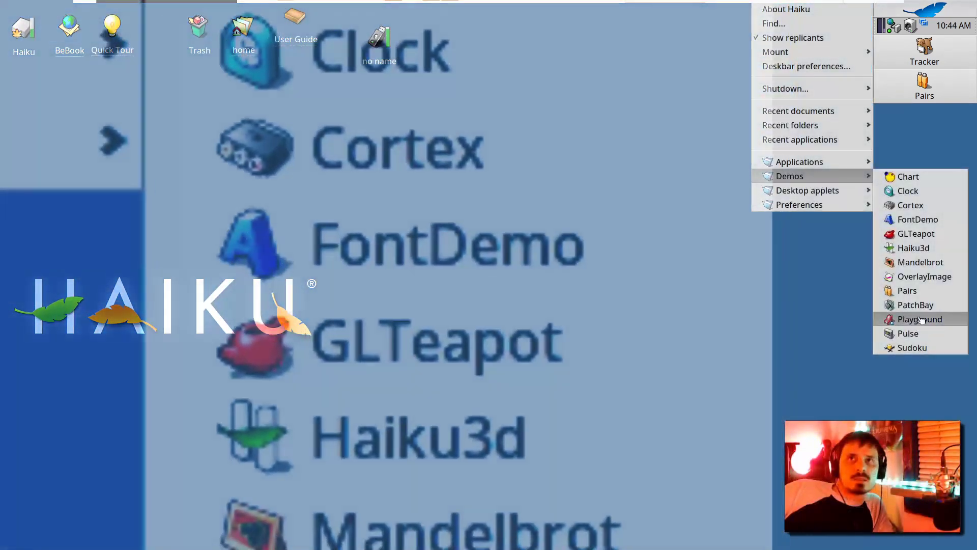
# Step: Launch the PatchBay demo and nudge its window slightly
pyautogui.click(911, 312)
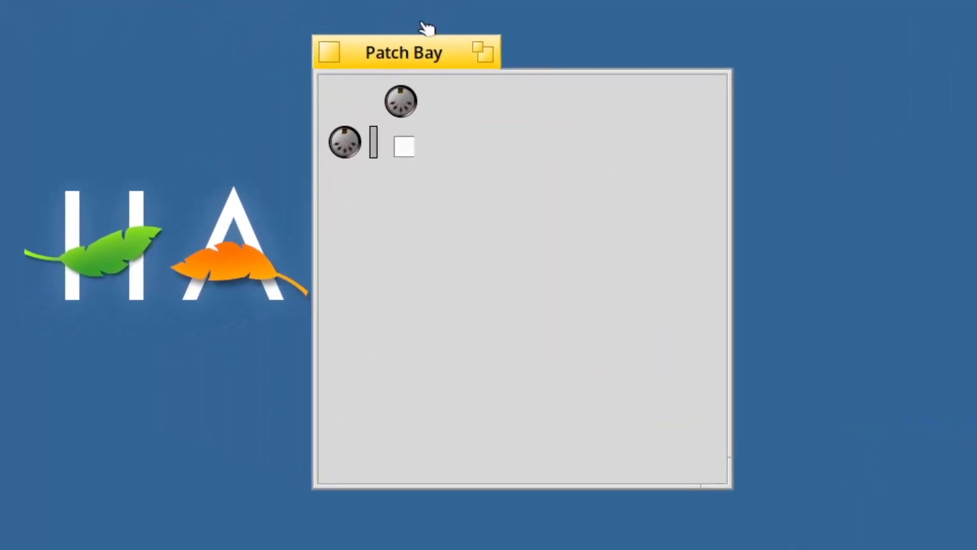
pyautogui.moveTo(409, 55); pyautogui.dragTo(414, 50)
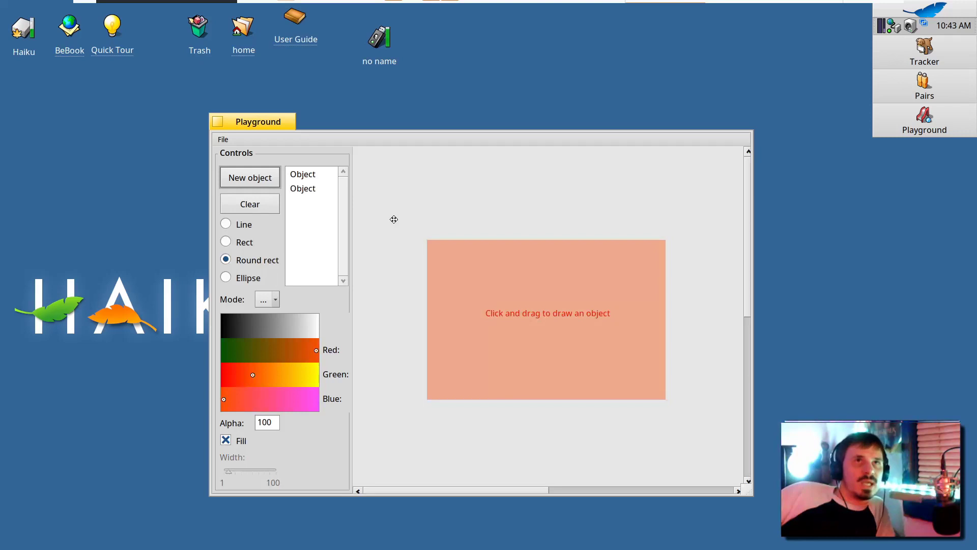
# Step: Draw a filled rounded rectangle overlapping the orange rectangle in Playground and try several drawing modes on it, including Over and Invert
pyautogui.moveTo(393, 219); pyautogui.dragTo(531, 330)
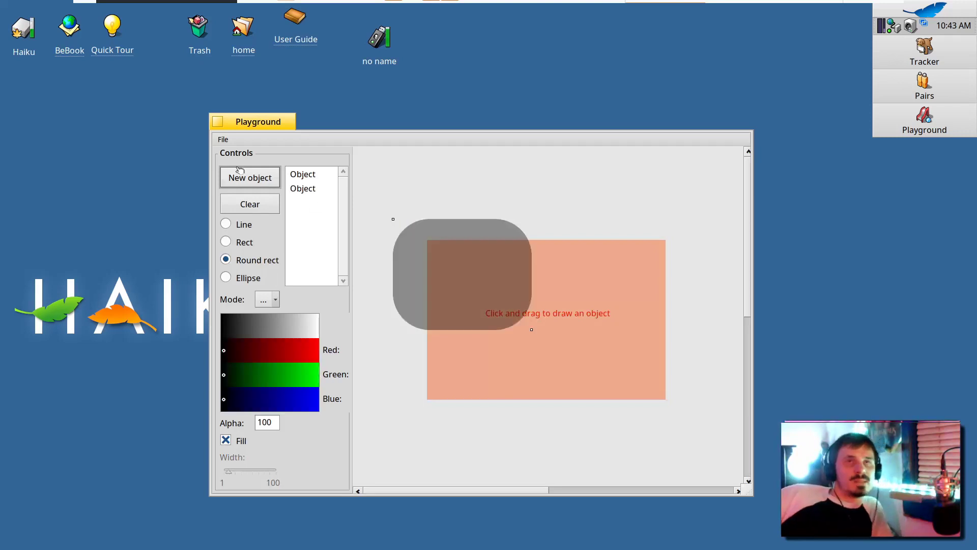
pyautogui.click(278, 301)
pyautogui.click(273, 328)
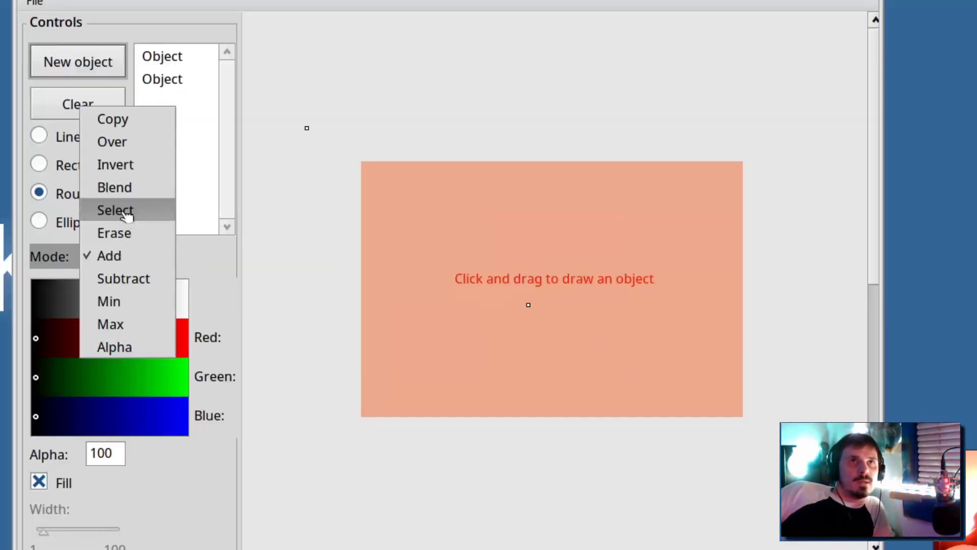
pyautogui.click(283, 272)
pyautogui.click(283, 299)
pyautogui.click(278, 284)
pyautogui.click(277, 297)
pyautogui.click(112, 210)
pyautogui.click(97, 256)
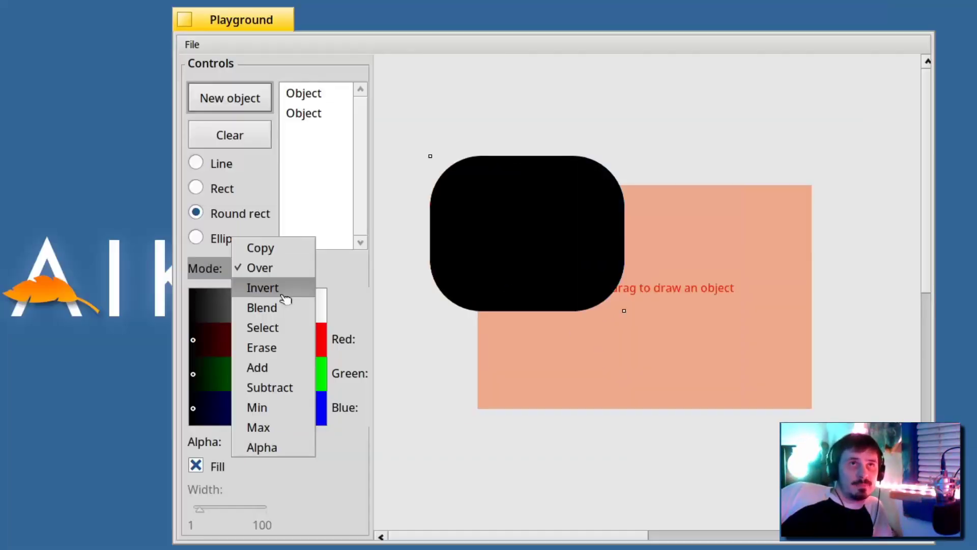
pyautogui.click(115, 232)
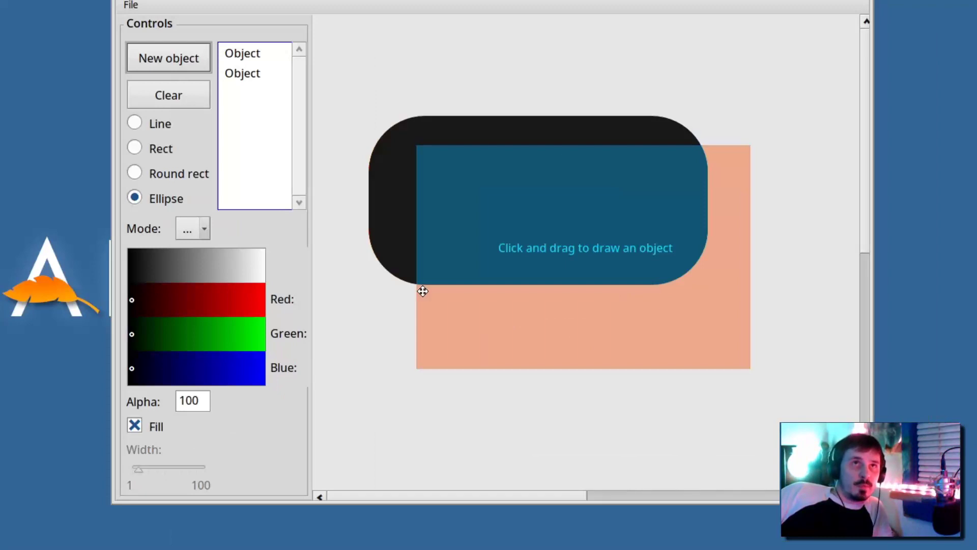
# Step: Draw an ellipse below the rounded rectangle, turn off its fill and increase its outline width
pyautogui.moveTo(423, 291); pyautogui.dragTo(741, 447)
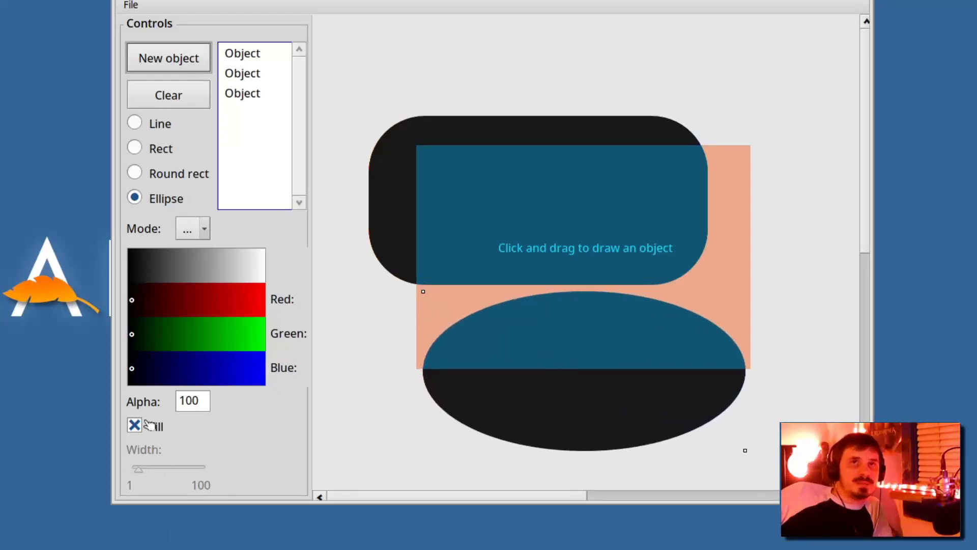
pyautogui.click(146, 429)
pyautogui.moveTo(138, 467); pyautogui.dragTo(237, 470)
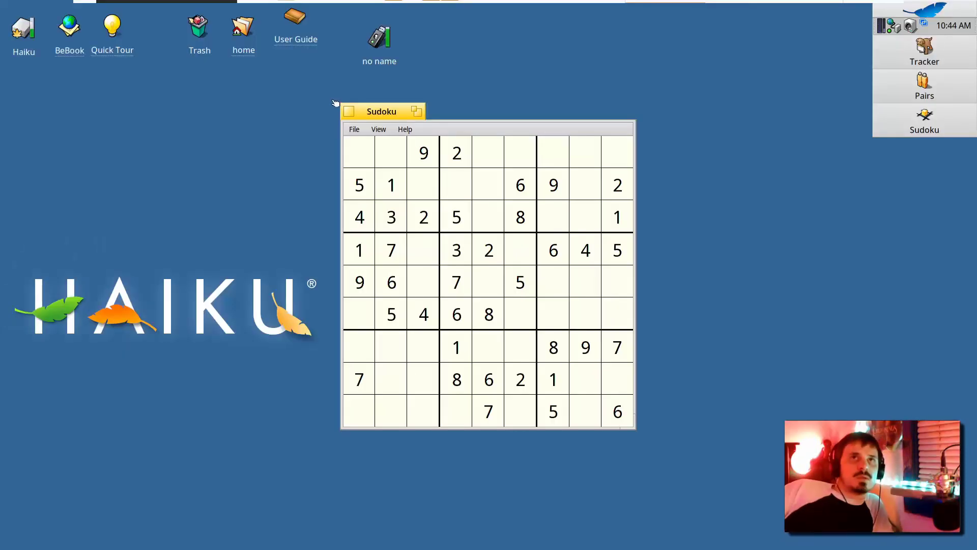
# Step: Close the Sudoku game and launch the Pulse CPU monitor
pyautogui.moveTo(347, 118); pyautogui.dragTo(348, 118)
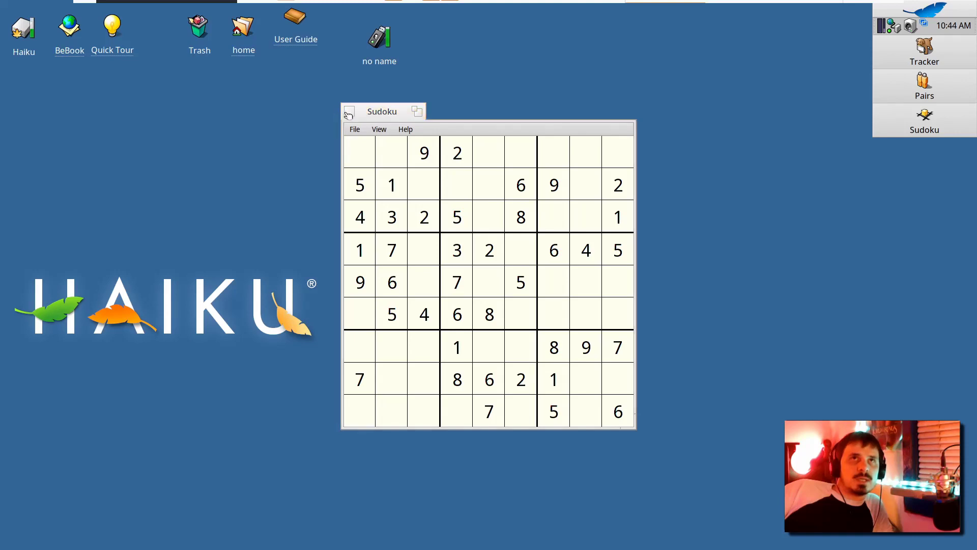
pyautogui.click(348, 112)
pyautogui.click(915, 5)
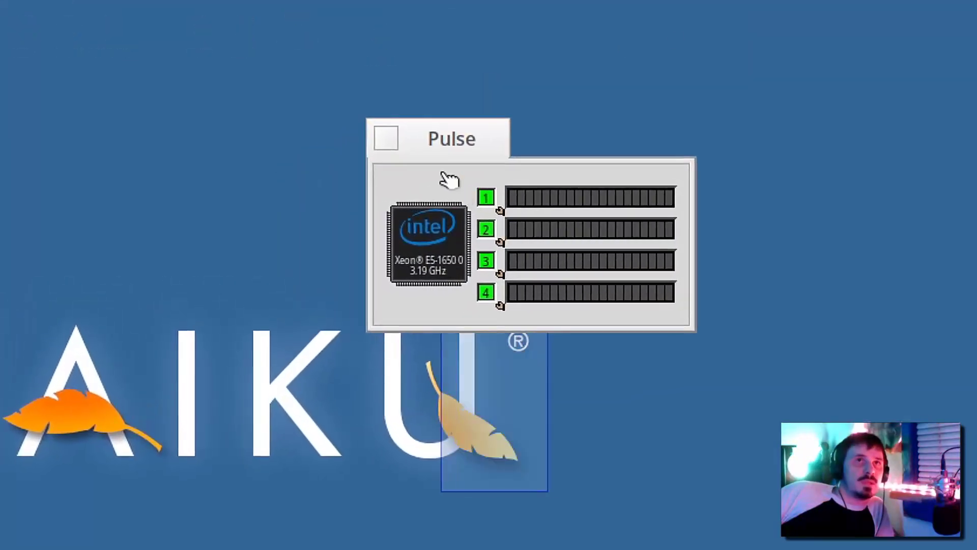
# Step: Switch Pulse to Mini mode and bring up its display mode options again
pyautogui.moveTo(447, 170); pyautogui.dragTo(493, 249)
pyautogui.rightClick(494, 250)
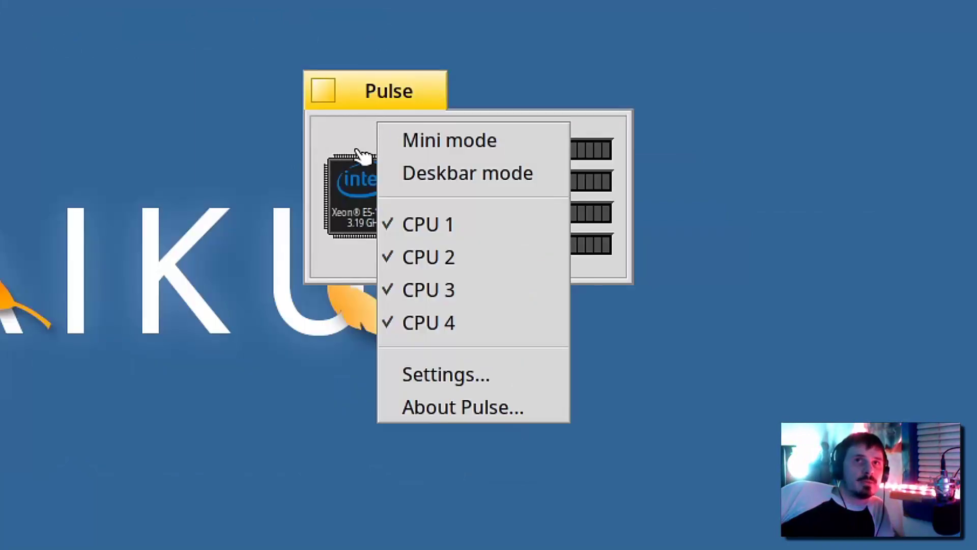
pyautogui.click(450, 140)
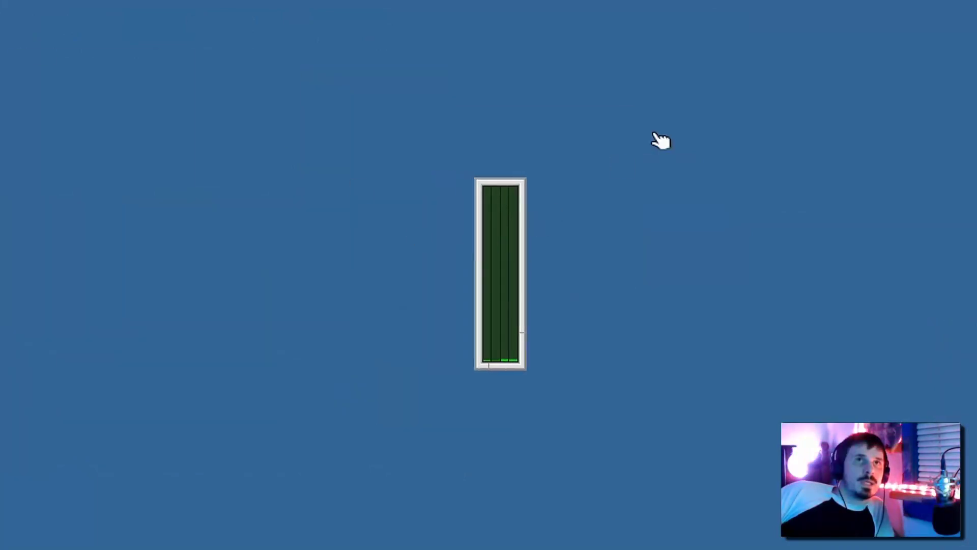
pyautogui.rightClick(586, 373)
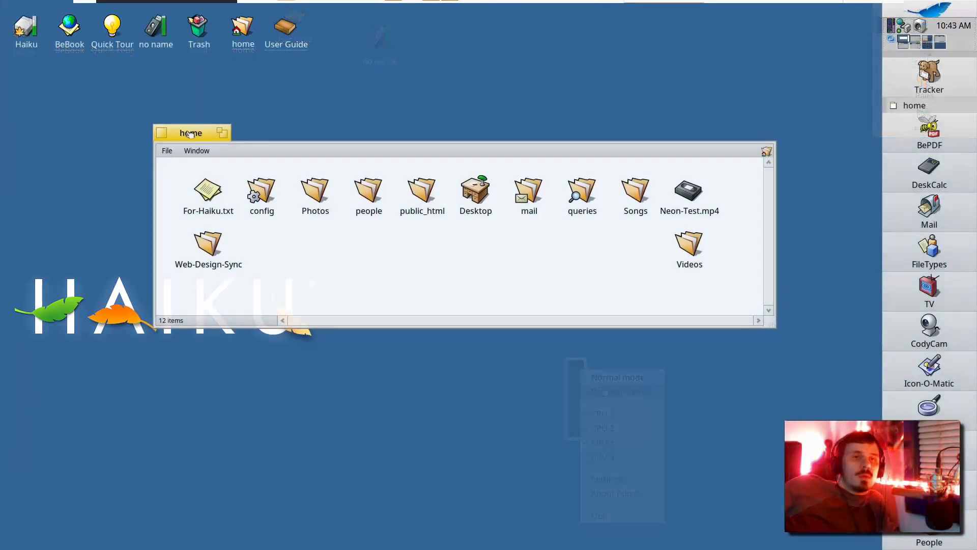
# Step: Reposition the home folder window on the desktop so it partly overlaps the WebPositive browser window
pyautogui.moveTo(189, 134); pyautogui.dragTo(159, 150)
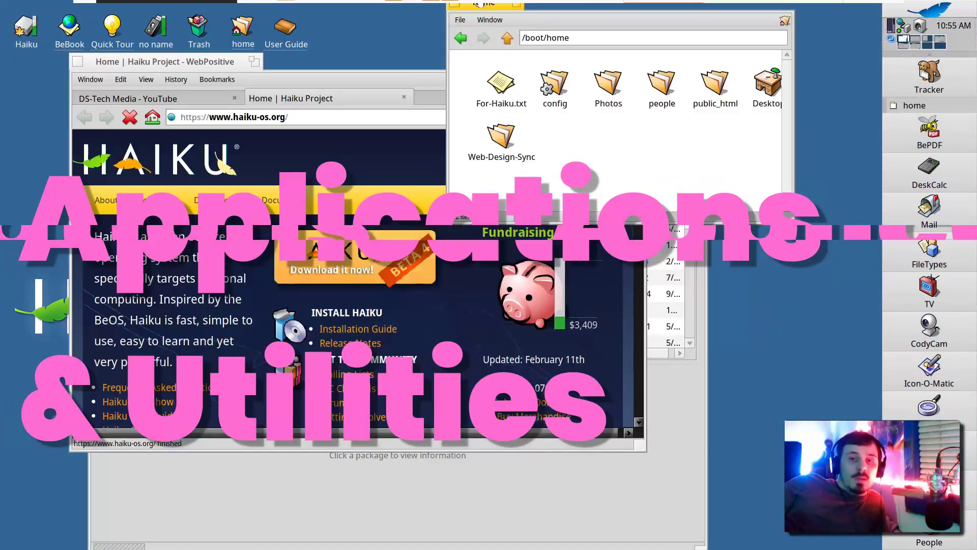
pyautogui.moveTo(501, 5); pyautogui.dragTo(502, 134)
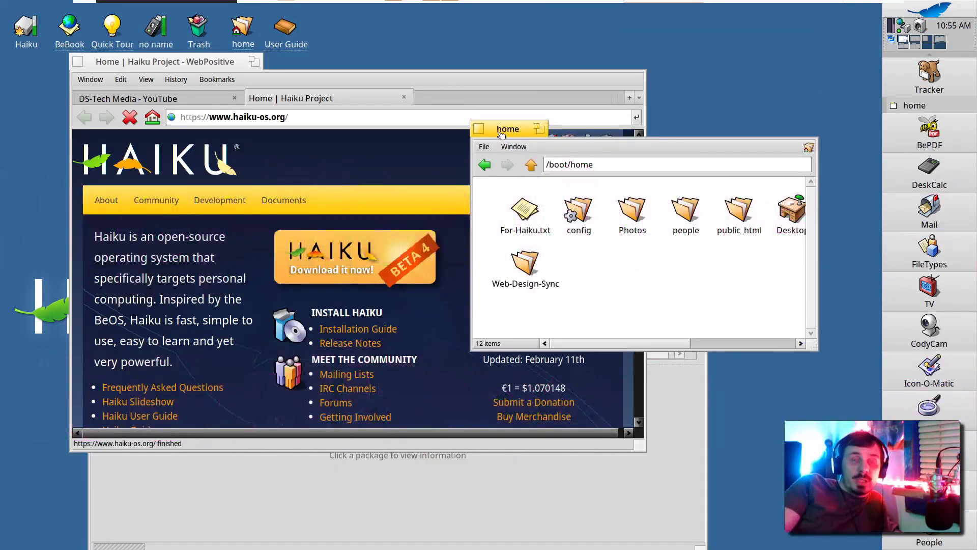
# Step: Take a screenshot of the whole desktop, move the Screenshot window aside and focus its delay setting
pyautogui.press('Print')
pyautogui.moveTo(377, 150); pyautogui.dragTo(306, 154)
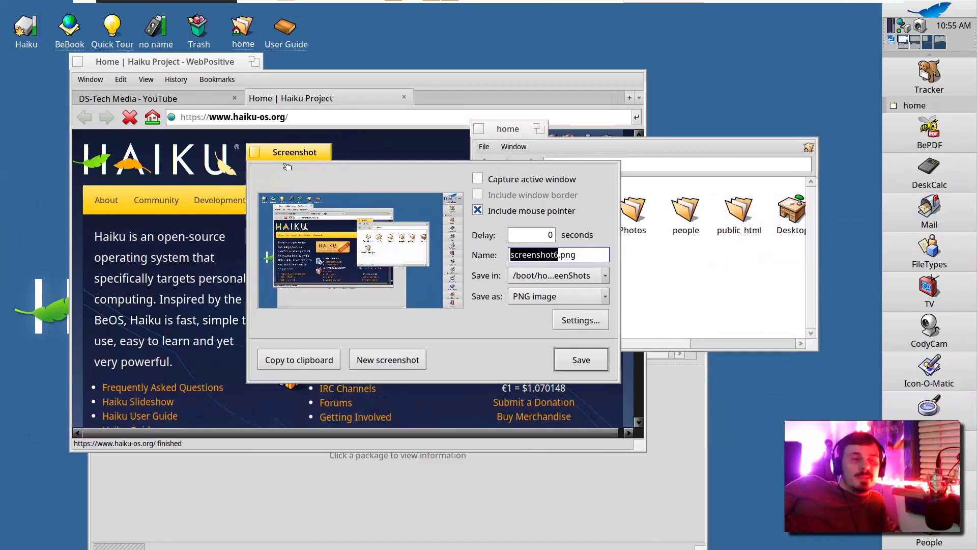
pyautogui.hotkey('shift', 'Tab')
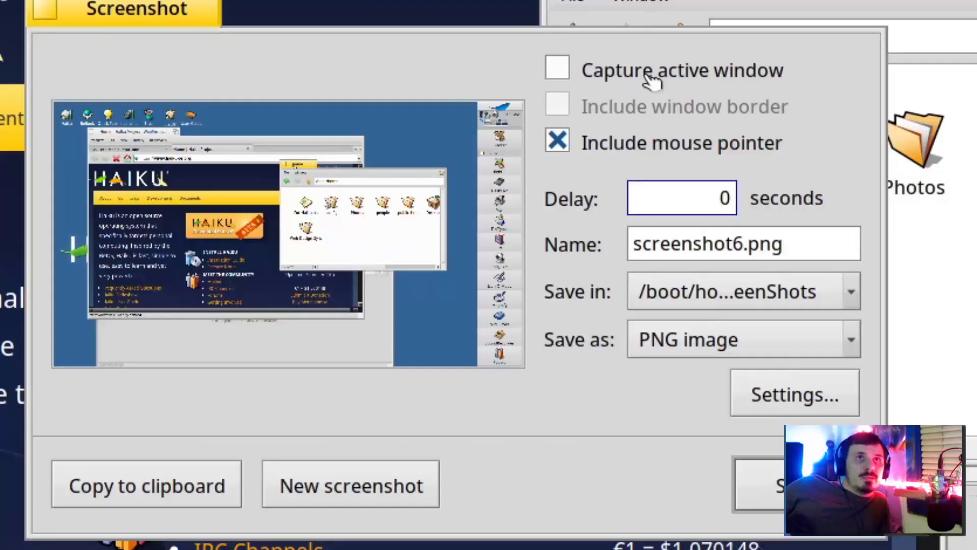
# Step: Set the screenshot to capture only the active window and include the window border
pyautogui.click(648, 76)
pyautogui.click(648, 76)
pyautogui.click(647, 77)
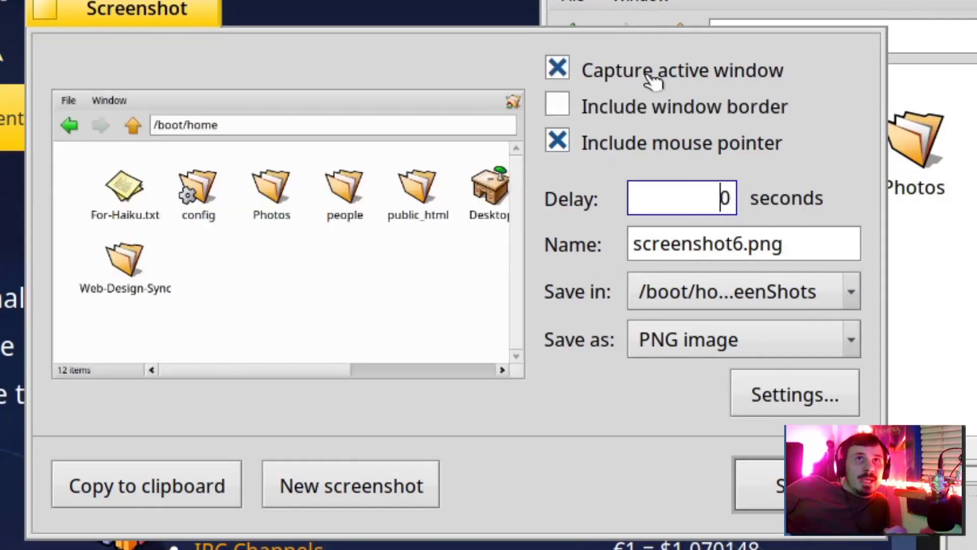
pyautogui.click(667, 111)
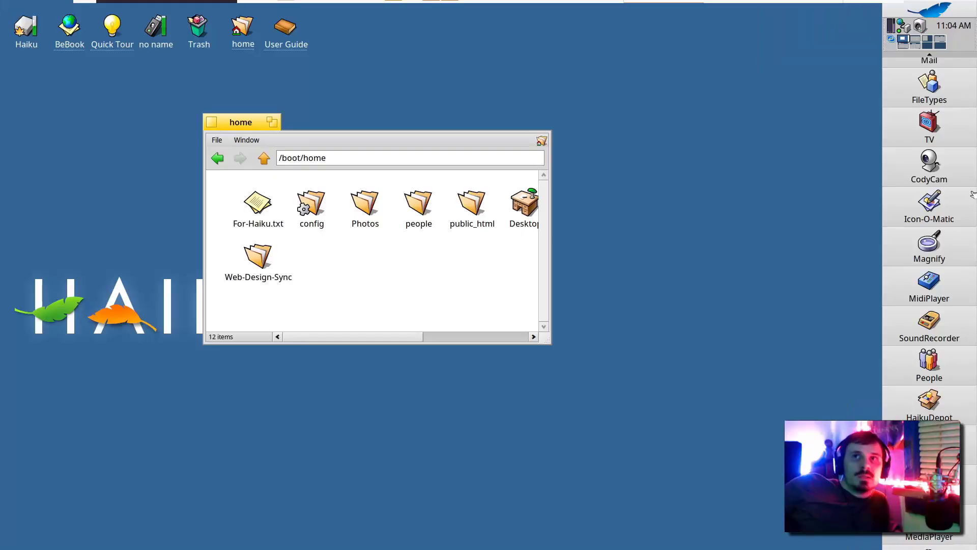
# Step: Look through the running applications list and switch between several workspaces to view their open windows
pyautogui.scroll(-3, 957, 275)
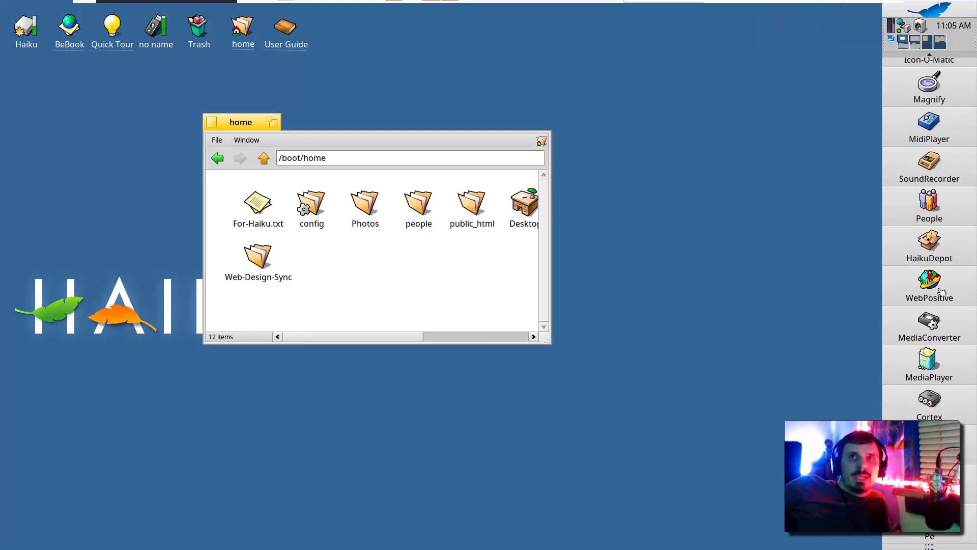
pyautogui.scroll(6, 927, 302)
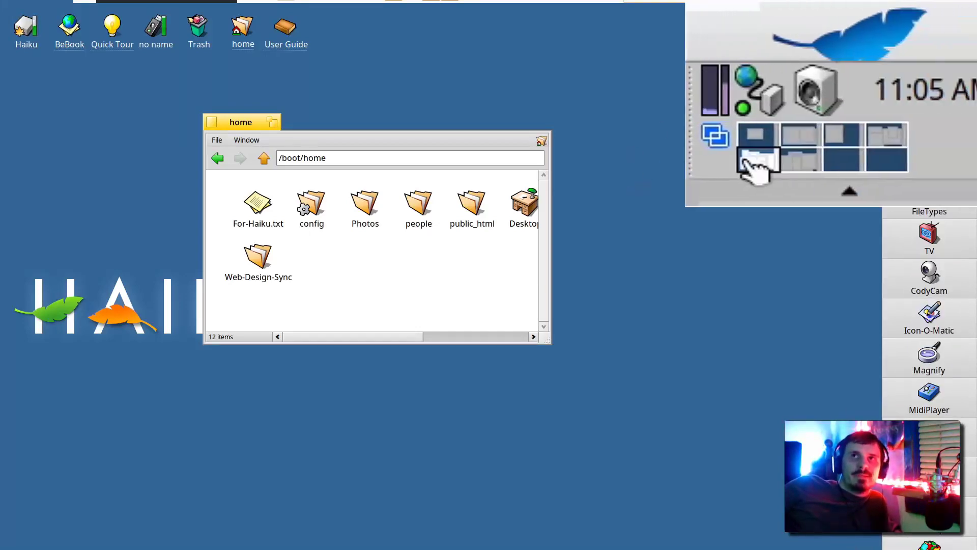
pyautogui.click(720, 160)
pyautogui.click(848, 133)
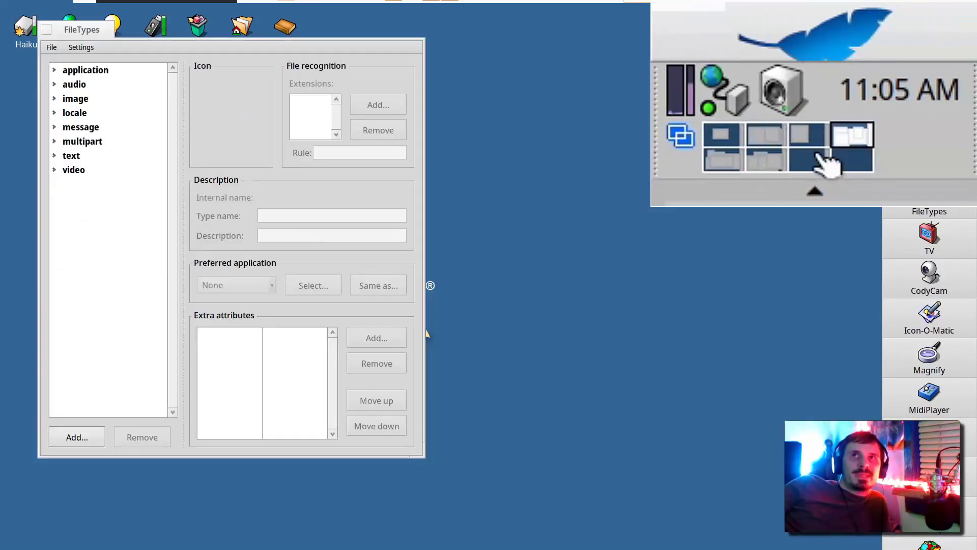
pyautogui.click(902, 44)
pyautogui.click(914, 39)
pyautogui.click(913, 42)
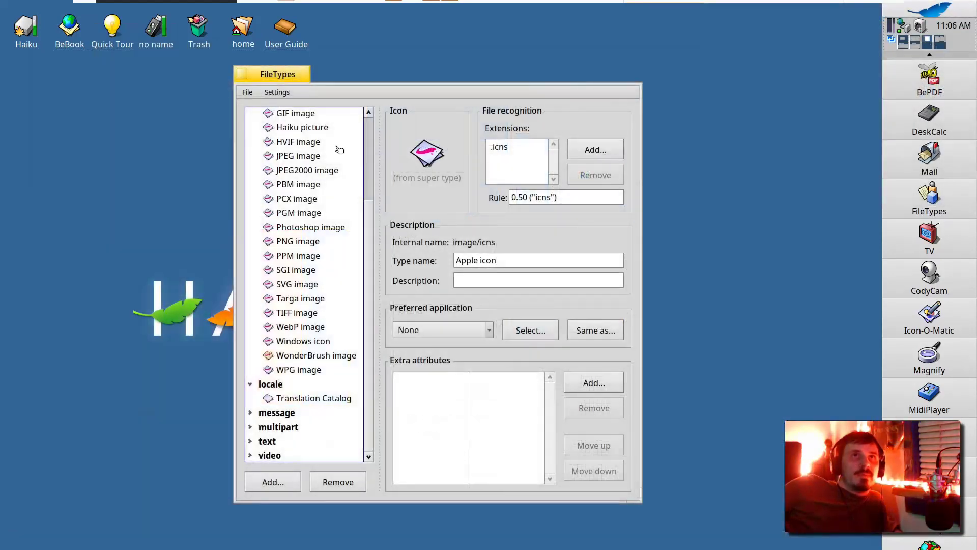
# Step: Inspect the details of the PCX image file type and the message group in FileTypes
pyautogui.scroll(1, 356, 229)
pyautogui.scroll(-1, 315, 209)
pyautogui.click(306, 199)
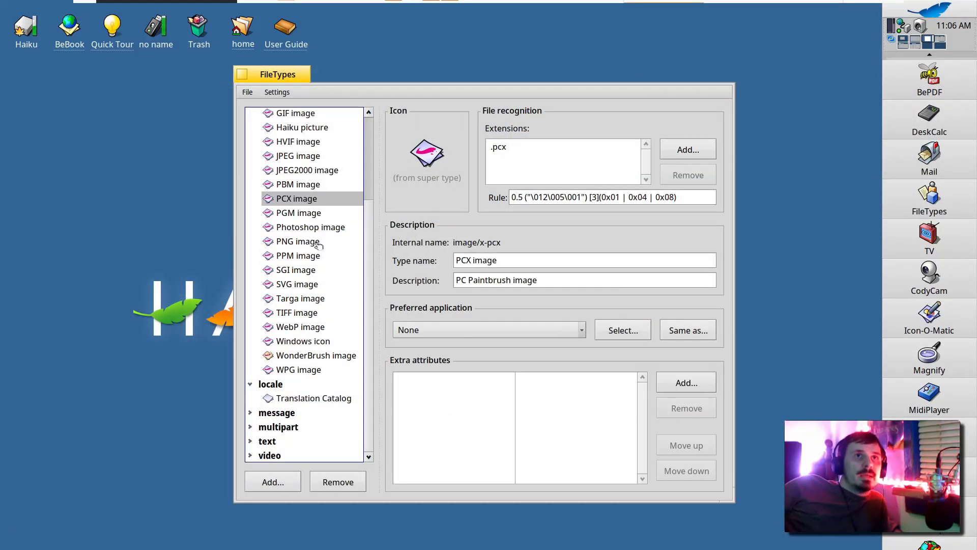
pyautogui.click(274, 412)
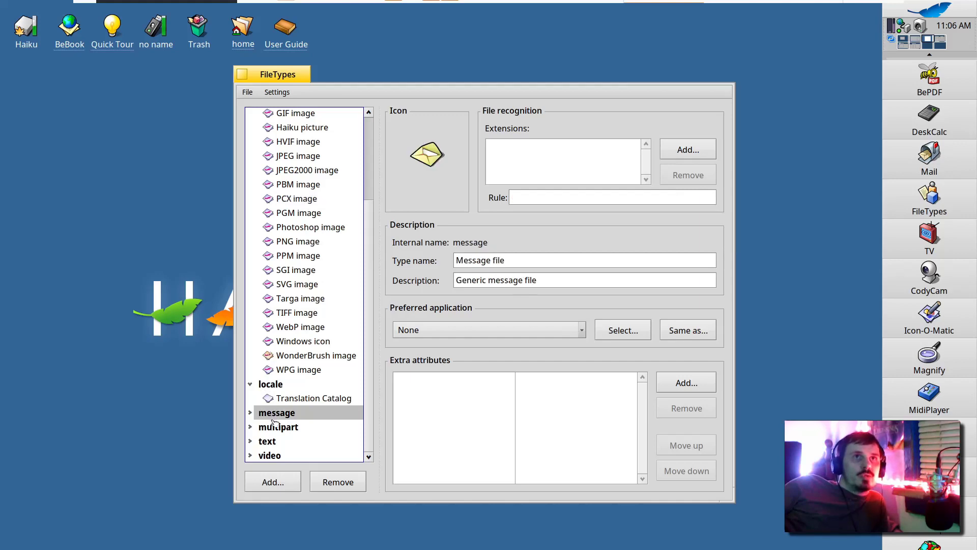
# Step: Expand the text and video groups in FileTypes, view the video type's details and step back up through the type list
pyautogui.click(250, 441)
pyautogui.scroll(-8, 252, 449)
pyautogui.click(260, 455)
pyautogui.click(250, 455)
pyautogui.scroll(-5, 296, 425)
pyautogui.click(369, 330)
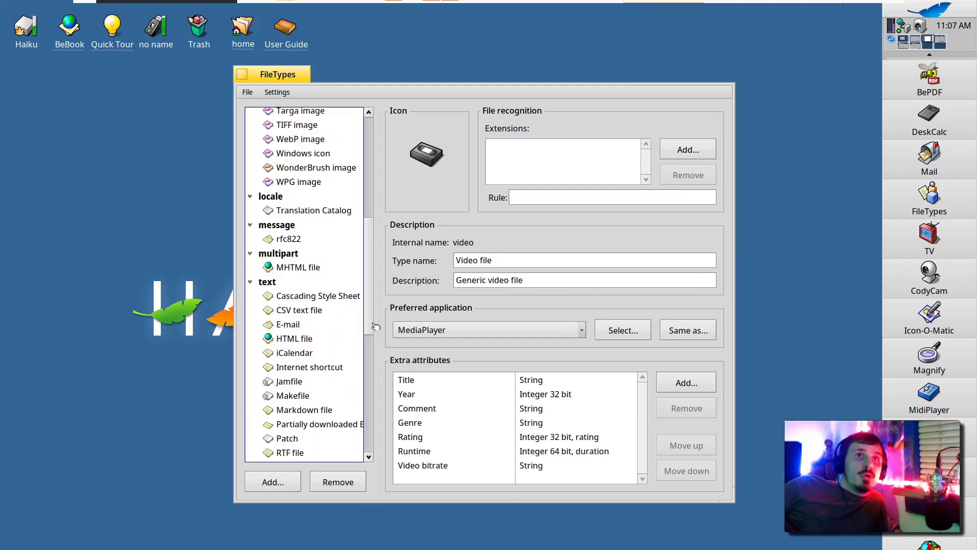
pyautogui.click(360, 314)
pyautogui.press('Up')
pyautogui.press('Up')
pyautogui.press('Up')
pyautogui.press('Up')
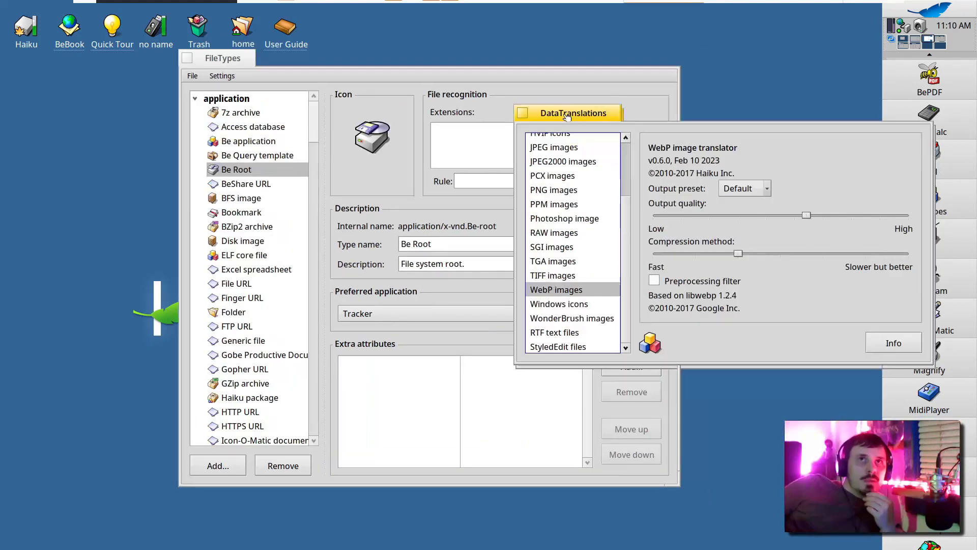
# Step: Move the DataTranslations window over the FileTypes window and view the EXR images translator
pyautogui.moveTo(567, 116); pyautogui.dragTo(459, 155)
pyautogui.scroll(2, 522, 232)
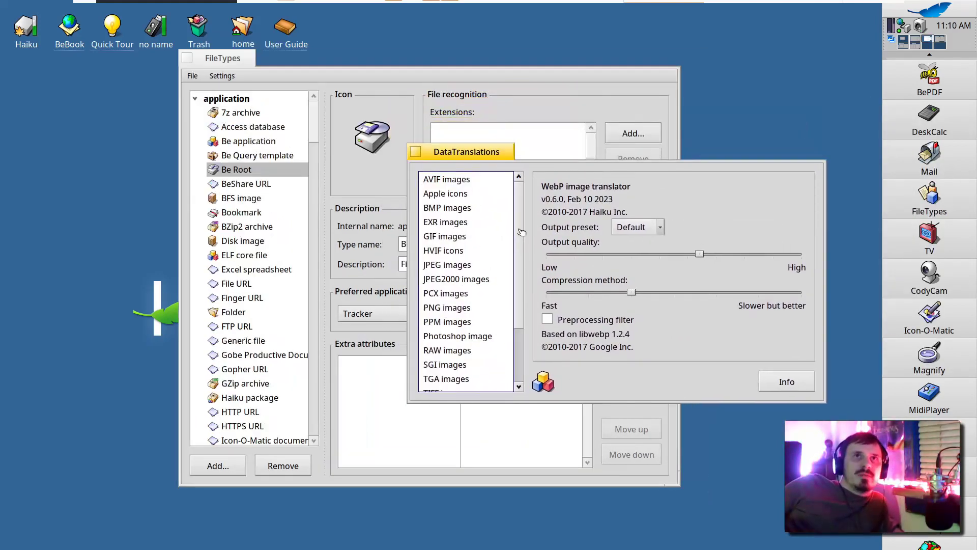
pyautogui.click(467, 222)
# Step: Look over the system's Preferences entries and view the BMP, SGI and WebP image translators in DataTranslations
pyautogui.click(901, 12)
pyautogui.moveTo(803, 203)
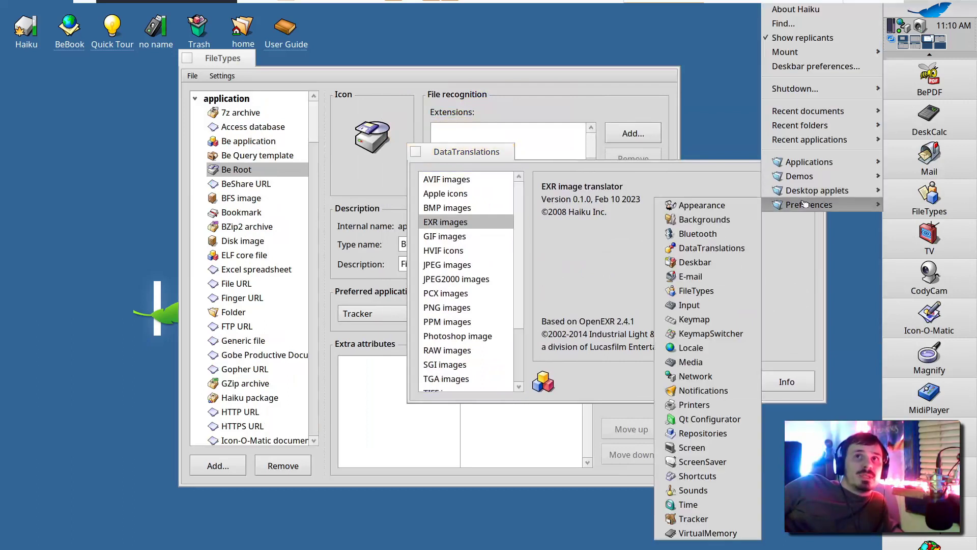
pyautogui.click(474, 209)
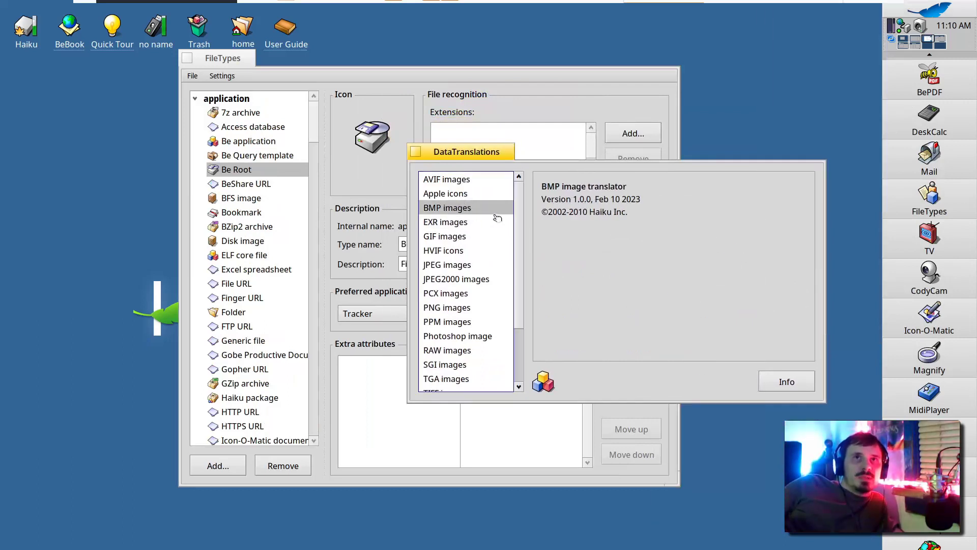
pyautogui.scroll(-3, 497, 218)
pyautogui.click(461, 285)
pyautogui.scroll(3, 467, 279)
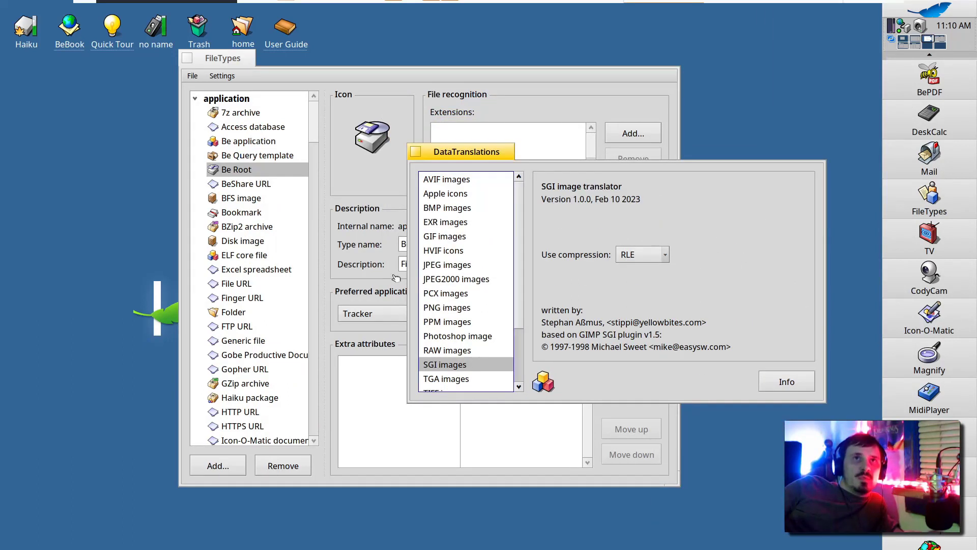
pyautogui.press('Down')
pyautogui.press('Down')
pyautogui.press('Down')
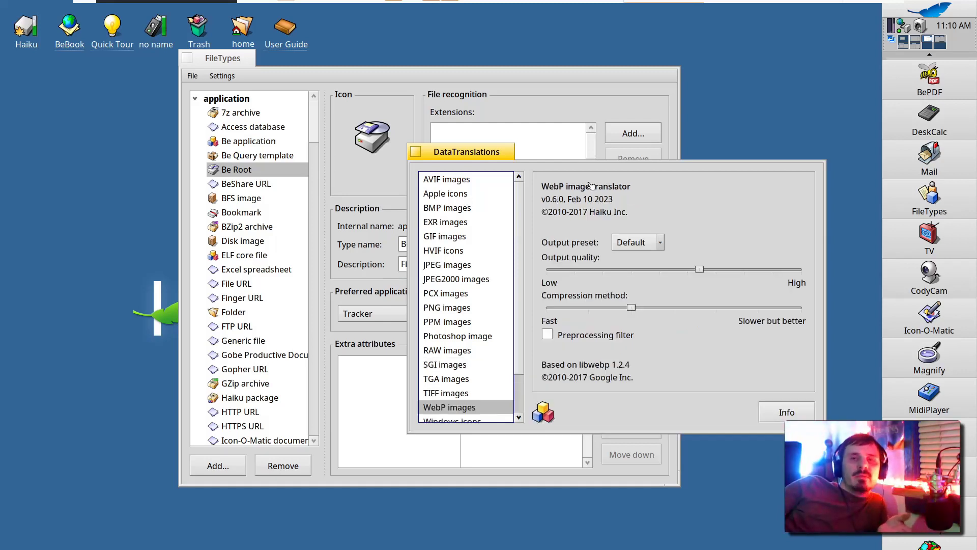
# Step: View the Photoshop, SGI, RAW, PNG, WebP and Windows icons translators one after another
pyautogui.scroll(-3, 461, 190)
pyautogui.click(466, 289)
pyautogui.click(467, 314)
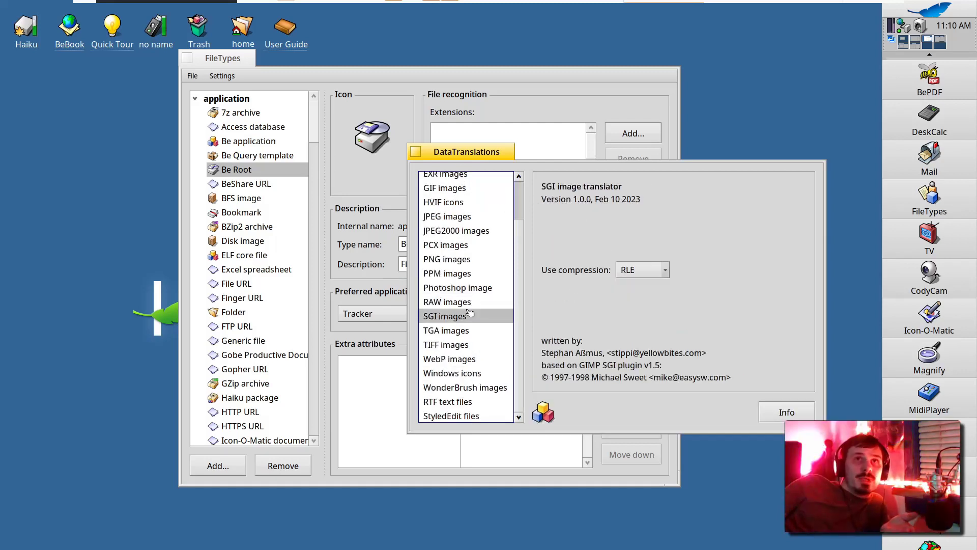
pyautogui.click(466, 303)
pyautogui.click(472, 259)
pyautogui.click(478, 360)
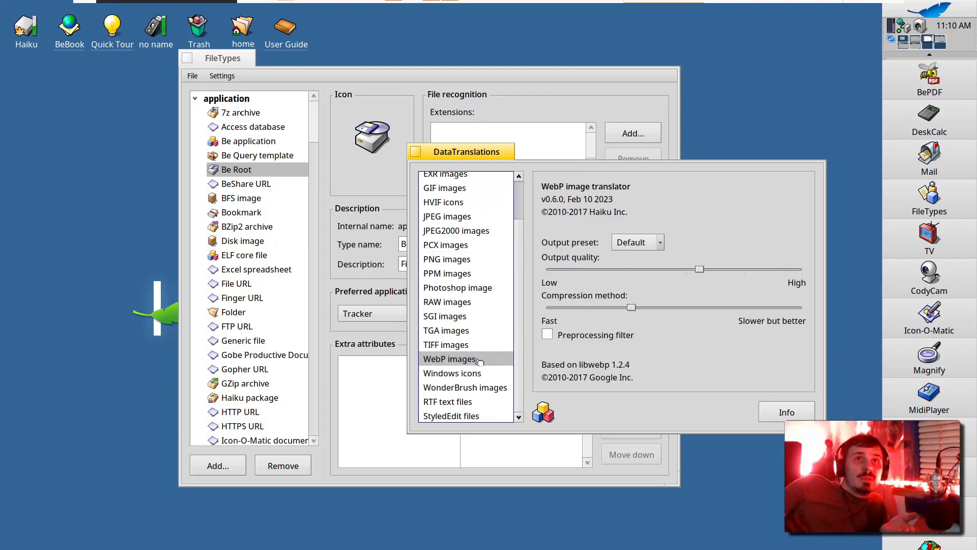
pyautogui.click(478, 373)
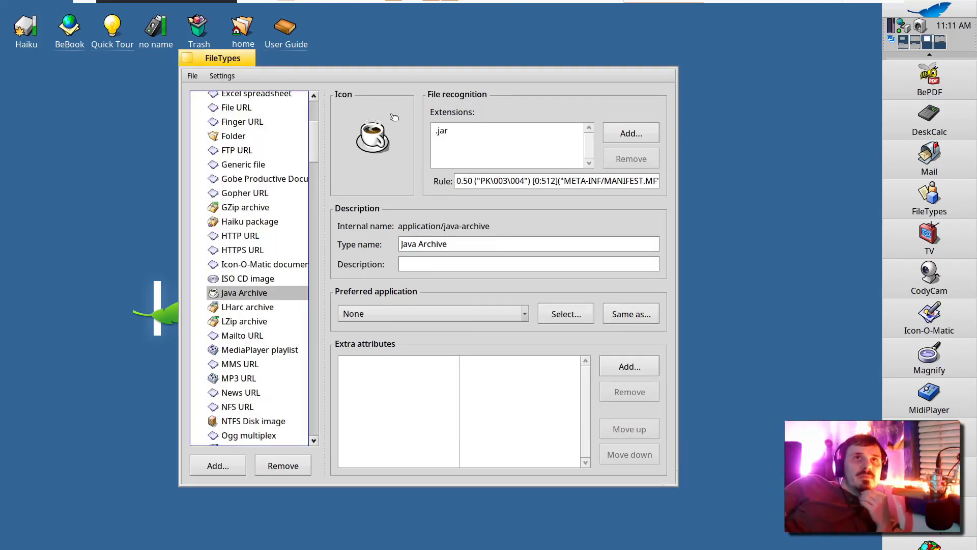
# Step: Open the Java Archive file type's icon for editing in Icon-O-Matic
pyautogui.rightClick(367, 132)
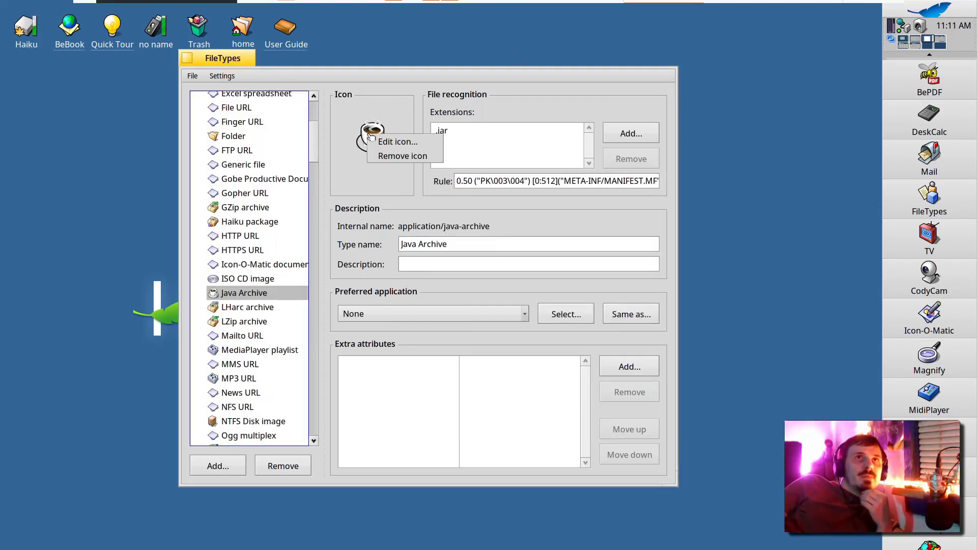
pyautogui.rightClick(380, 135)
pyautogui.rightClick(381, 136)
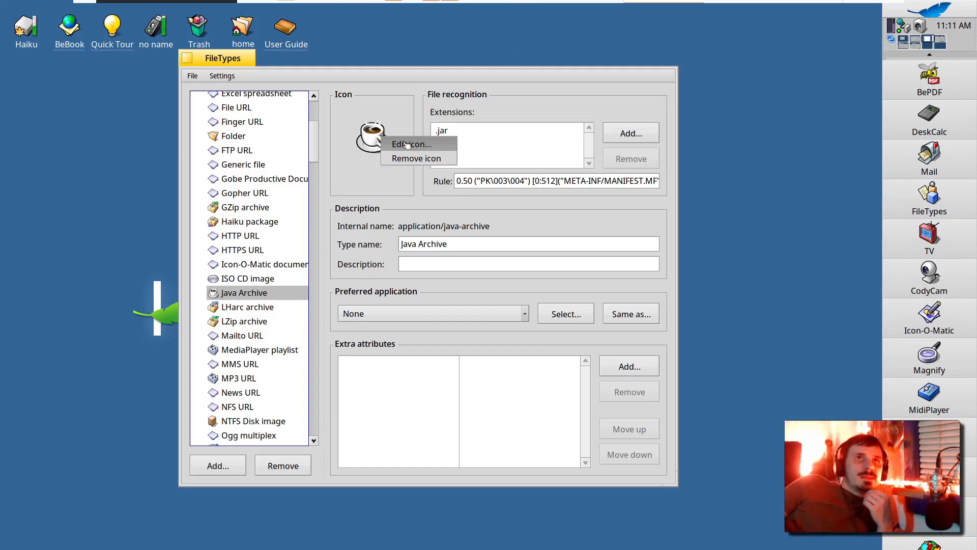
pyautogui.click(407, 145)
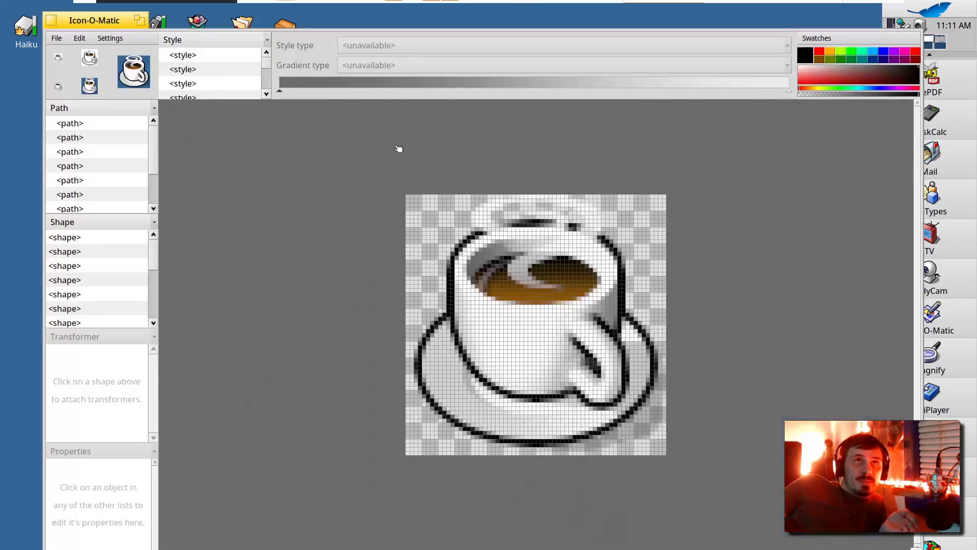
# Step: Reposition the Icon-O-Matic window so its title is clear, and bring up and cancel the icon export dialog
pyautogui.moveTo(115, 18); pyautogui.dragTo(159, 47)
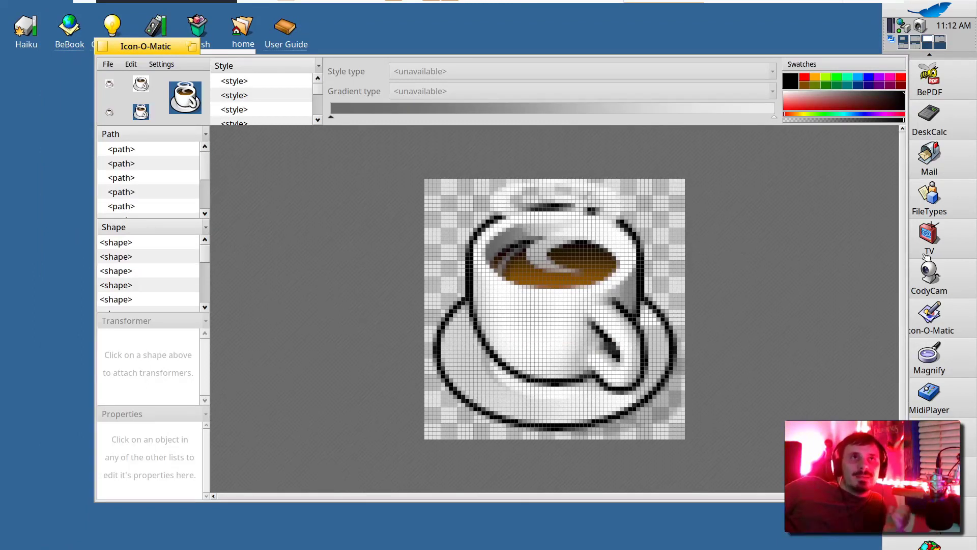
pyautogui.hotkey('alt', 'shift', 'p')
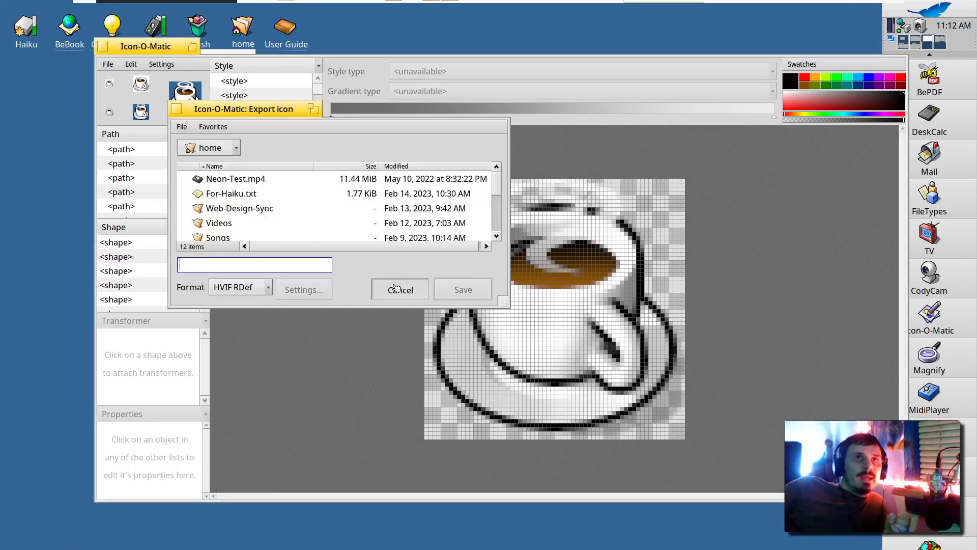
pyautogui.click(399, 286)
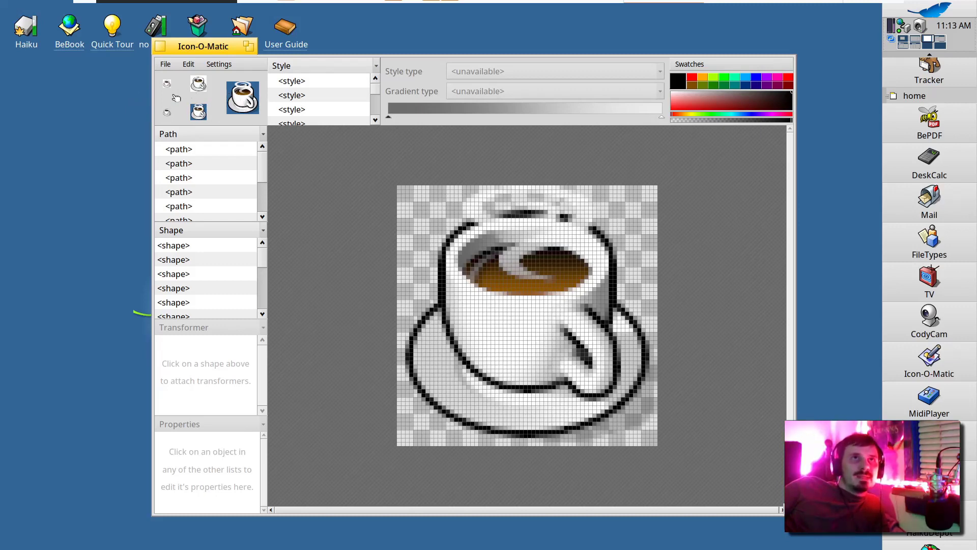
# Step: Position Magnify over the Icon-O-Matic window, decrease its window size once and close it
pyautogui.moveTo(600, 23); pyautogui.dragTo(600, 101)
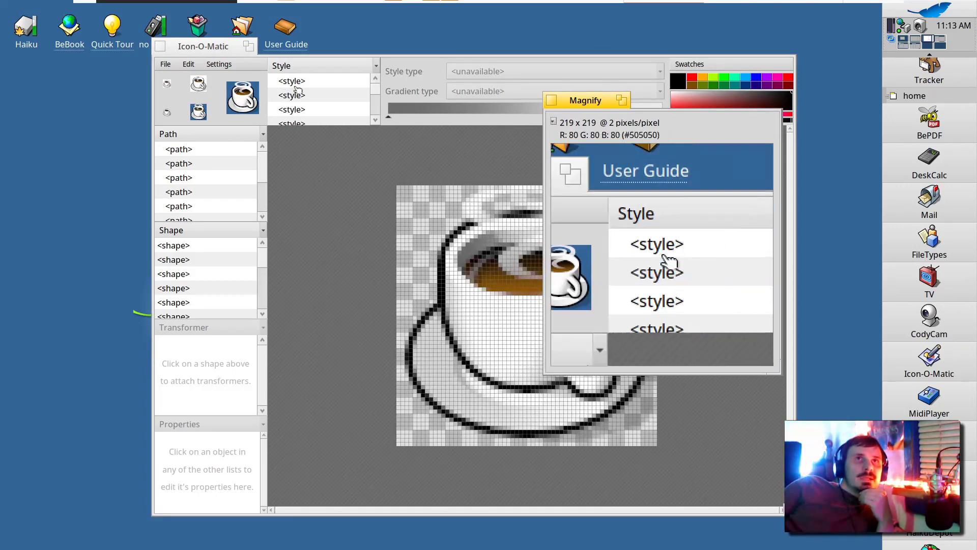
pyautogui.rightClick(550, 134)
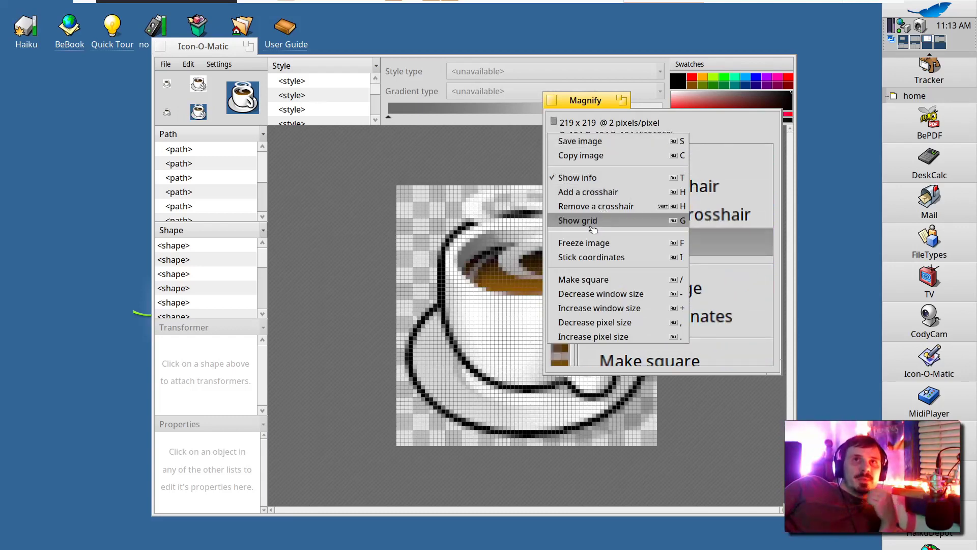
pyautogui.click(606, 295)
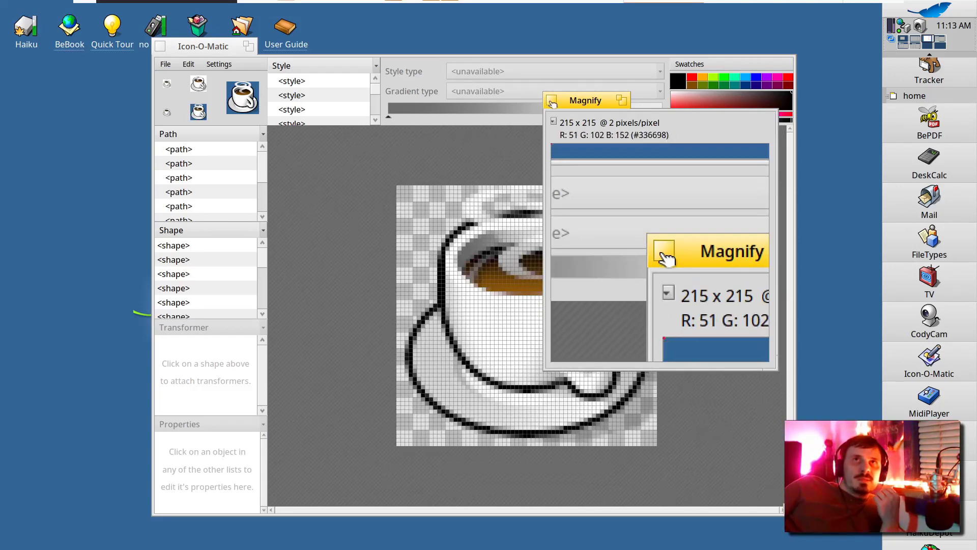
pyautogui.click(552, 102)
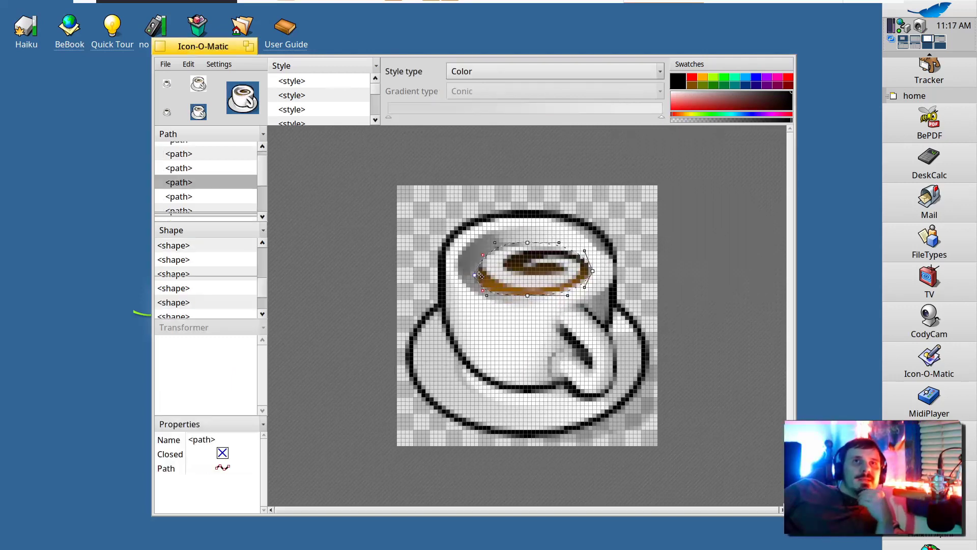
# Step: Reshape the coffee surface path in the cup icon by moving its leftmost point up above the cup's rim
pyautogui.moveTo(480, 275); pyautogui.dragTo(545, 202)
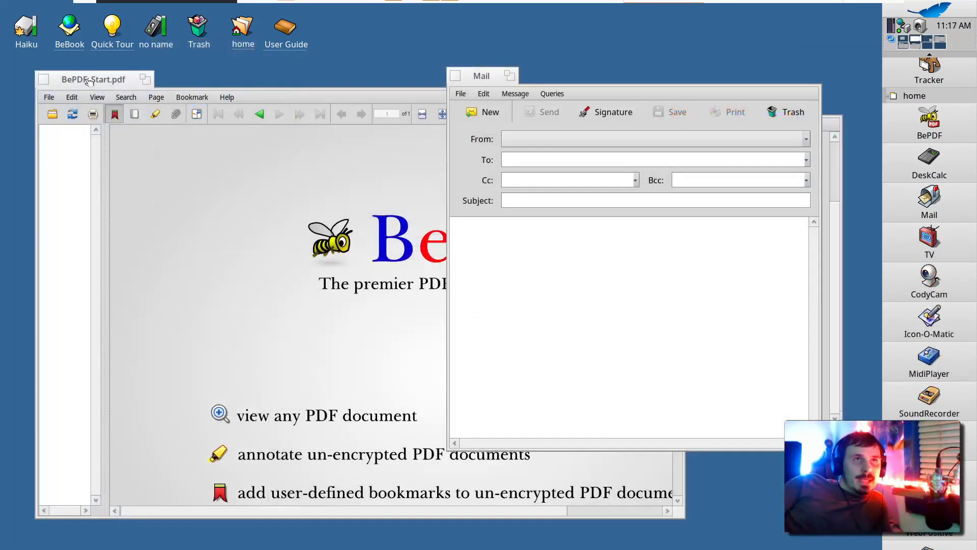
# Step: Shift the BePDF-Start.pdf window slightly on the desktop it shares with the Mail window
pyautogui.moveTo(87, 80); pyautogui.dragTo(112, 73)
pyautogui.scroll(-3, 253, 208)
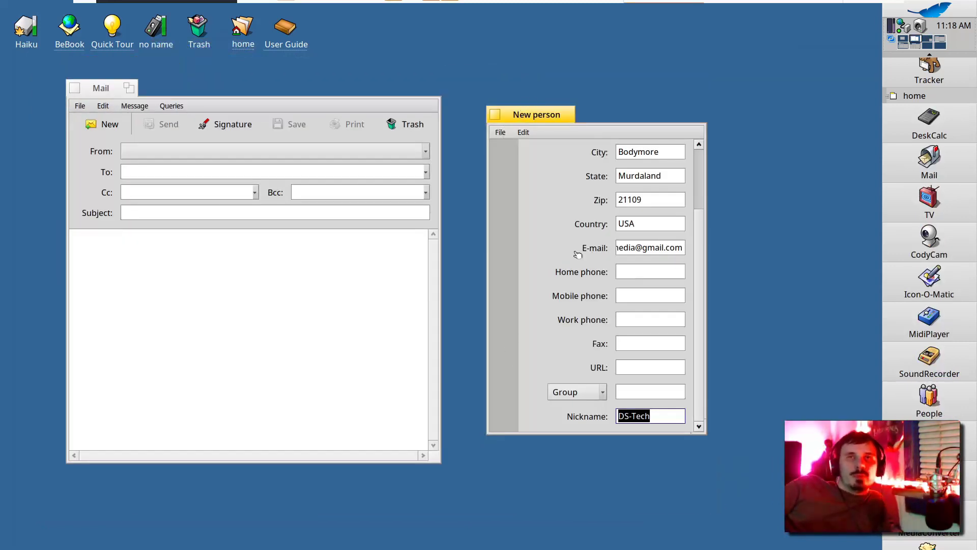
# Step: Move the New person window lower beside the Mail window and look over its contact fields
pyautogui.moveTo(539, 110)
pyautogui.mouseDown()
pyautogui.moveTo(509, 103)
pyautogui.moveTo(524, 109)
pyautogui.mouseUp()
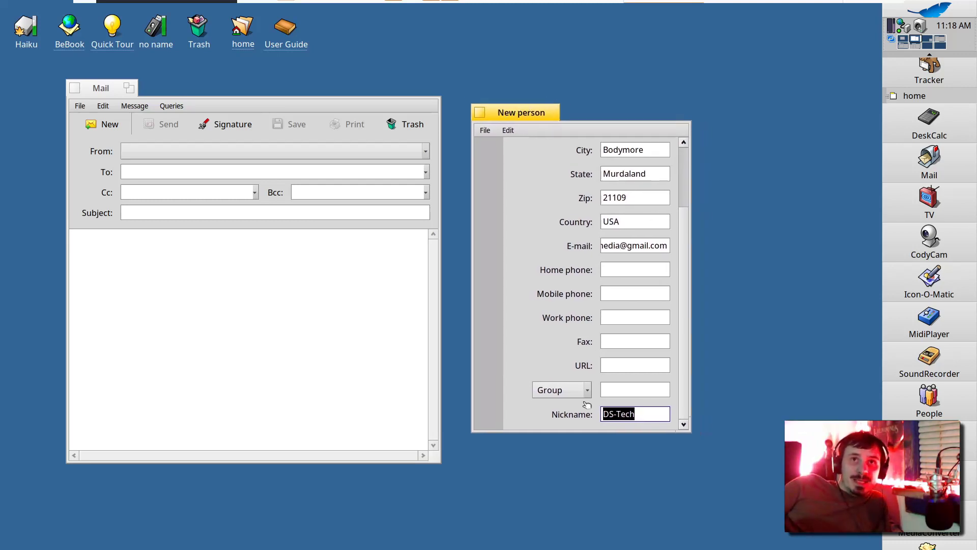
pyautogui.moveTo(692, 187); pyautogui.dragTo(678, 249)
pyautogui.scroll(3, 670, 261)
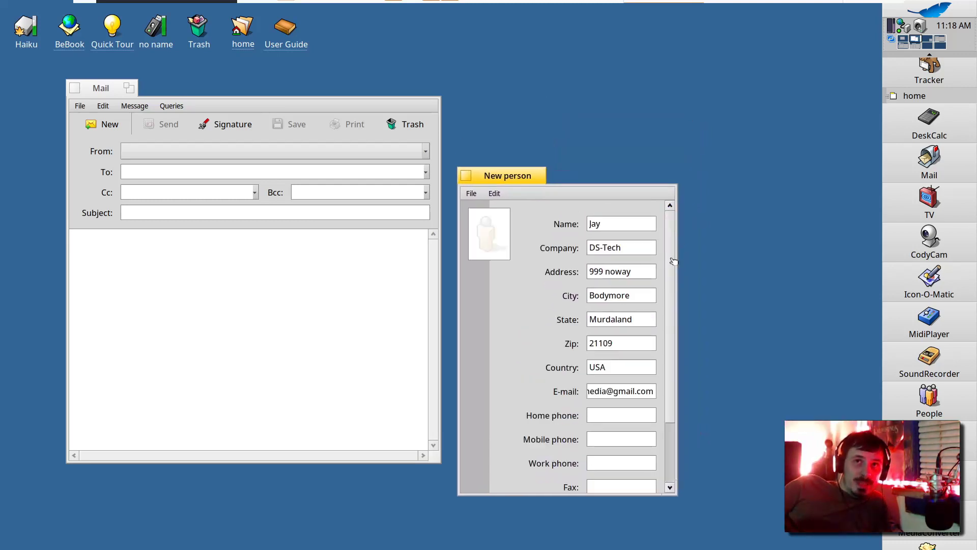
# Step: Bring up the save dialog for the new contact, move it aside and cancel without saving
pyautogui.click(471, 194)
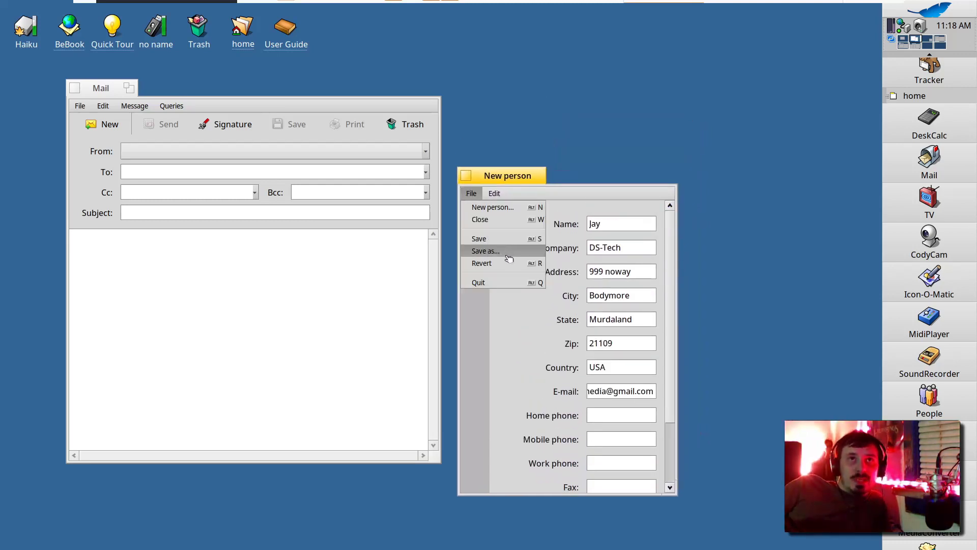
pyautogui.click(564, 275)
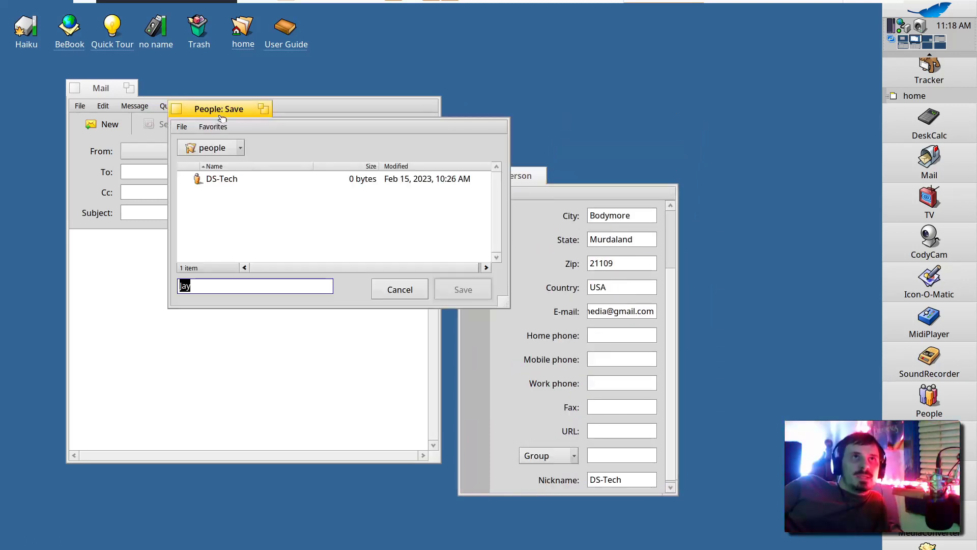
pyautogui.moveTo(221, 115); pyautogui.dragTo(342, 107)
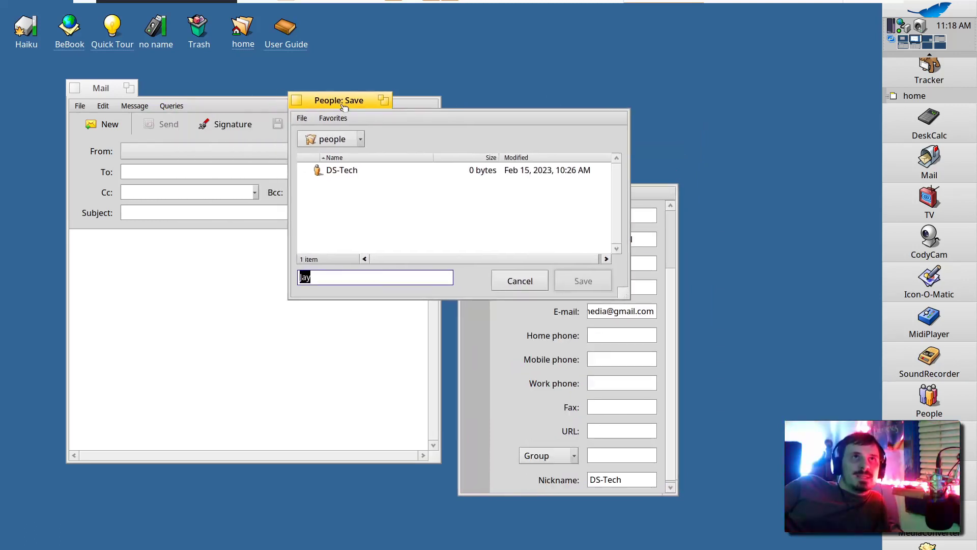
pyautogui.click(517, 282)
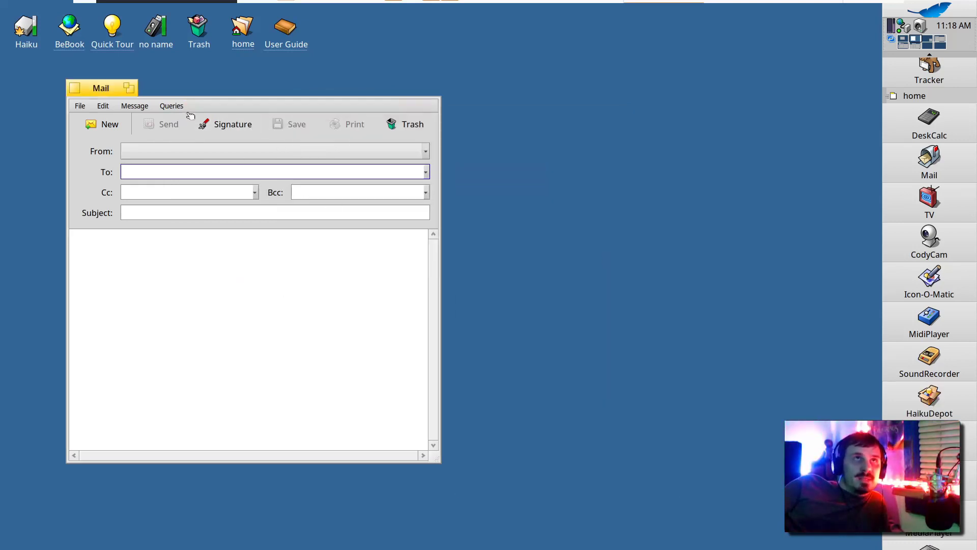
# Step: Move the empty Mail message window to the middle of the desktop
pyautogui.moveTo(108, 90); pyautogui.dragTo(298, 108)
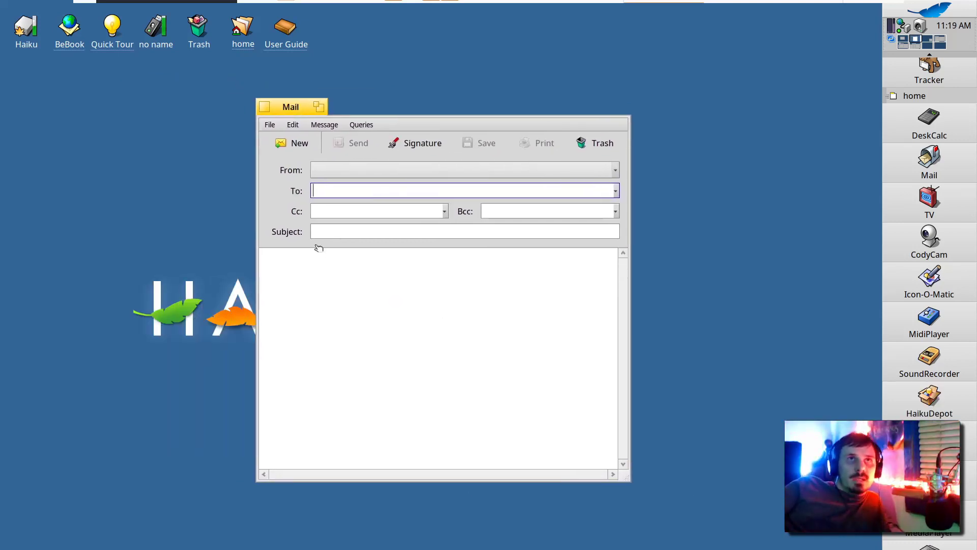
# Step: Shift the Mail window slightly beside the E-mail account settings window and close the account settings
pyautogui.click(361, 126)
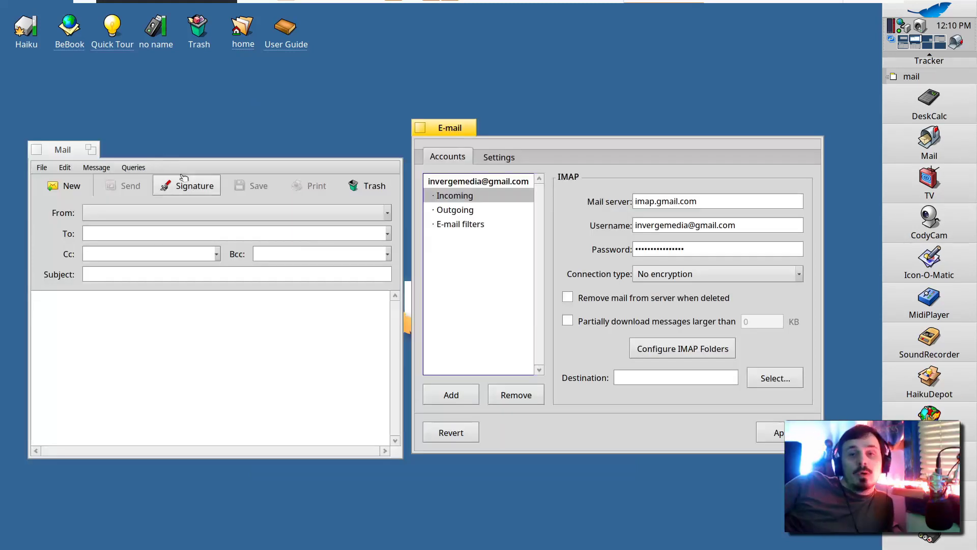
pyautogui.moveTo(51, 158)
pyautogui.mouseDown()
pyautogui.moveTo(66, 144)
pyautogui.moveTo(58, 151)
pyautogui.mouseUp()
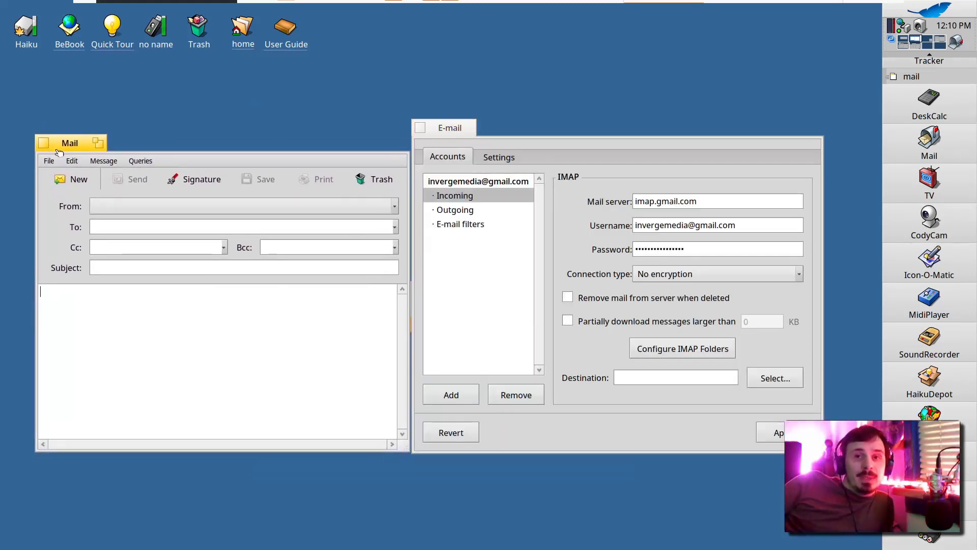
pyautogui.click(444, 129)
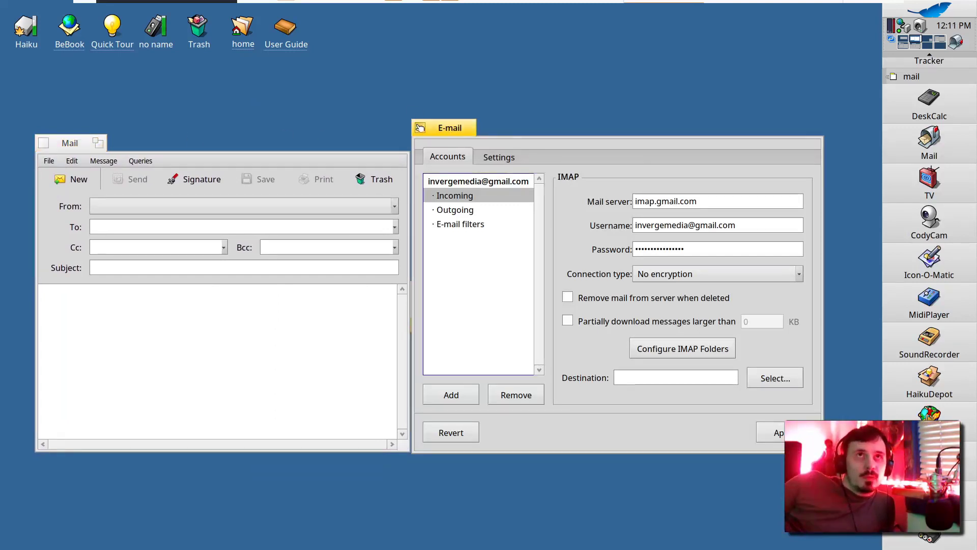
pyautogui.click(420, 128)
# Step: Reposition the empty Mail window in the middle of the desktop and nudge it slightly upward
pyautogui.moveTo(76, 144); pyautogui.dragTo(271, 143)
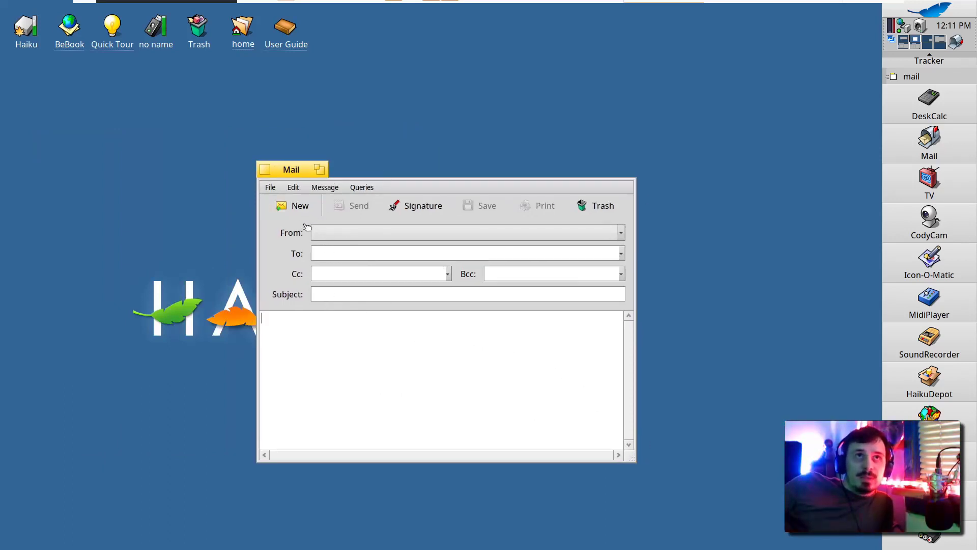
pyautogui.moveTo(289, 177); pyautogui.dragTo(289, 169)
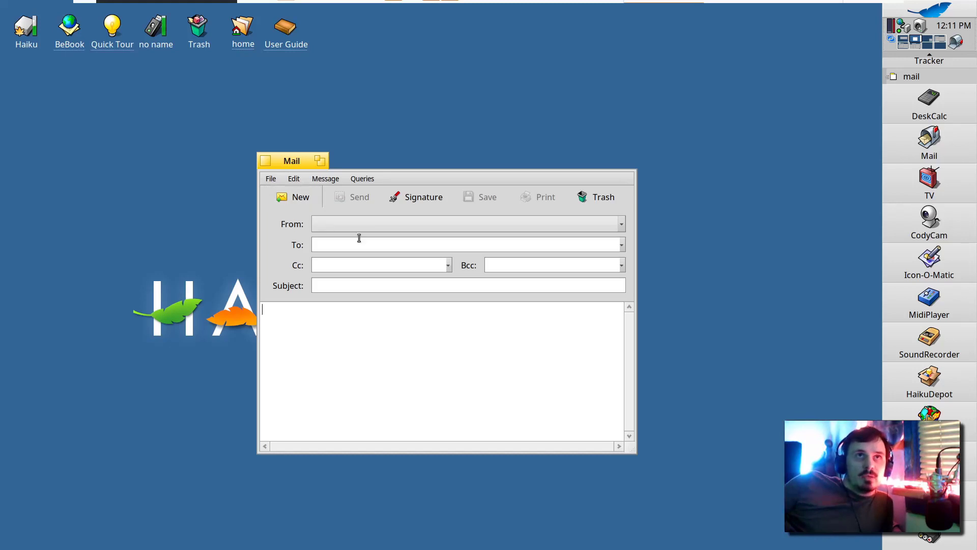
pyautogui.click(374, 231)
pyautogui.click(282, 161)
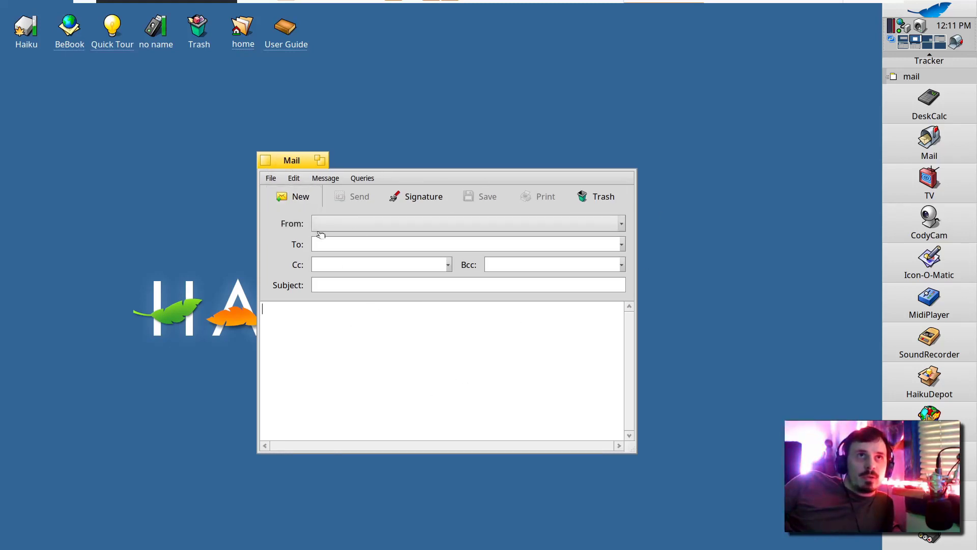
pyautogui.moveTo(480, 169); pyautogui.dragTo(480, 169)
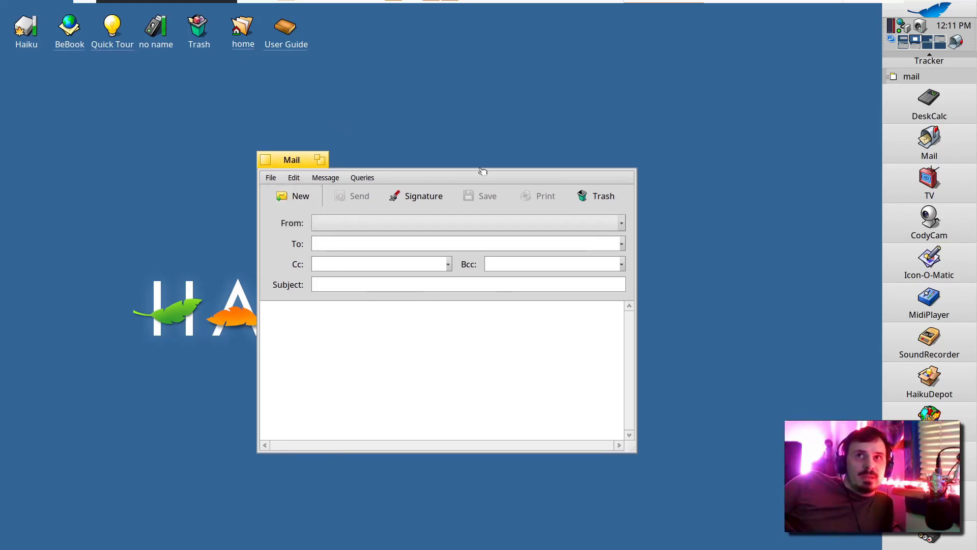
# Step: Open the mail folder in home and look inside its out folder and the e-mail account's folder
pyautogui.doubleClick(252, 42)
pyautogui.doubleClick(578, 203)
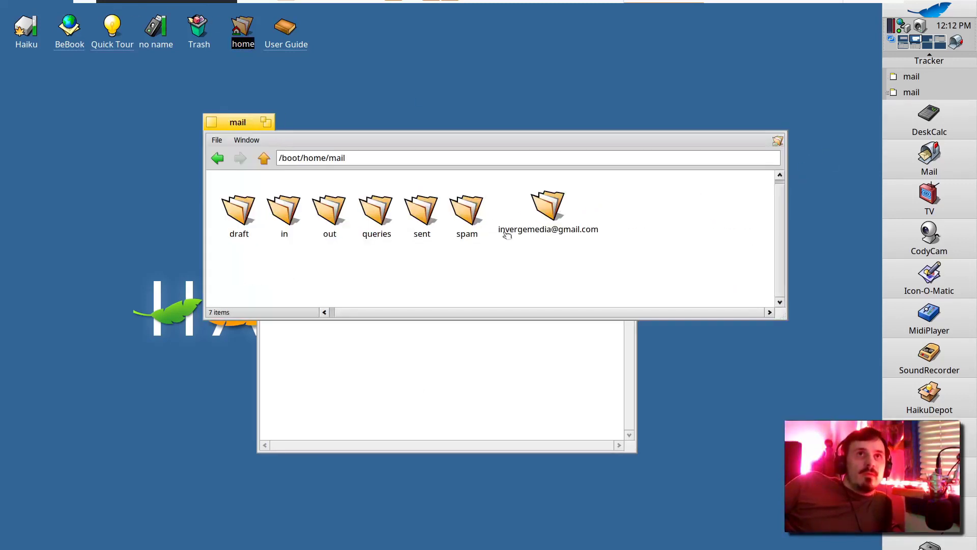
pyautogui.doubleClick(342, 210)
pyautogui.click(218, 157)
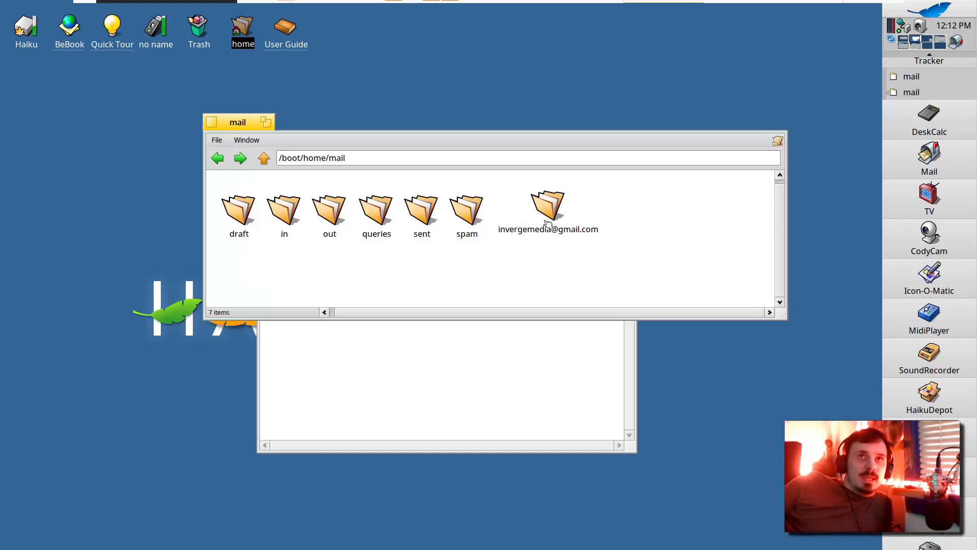
pyautogui.doubleClick(546, 221)
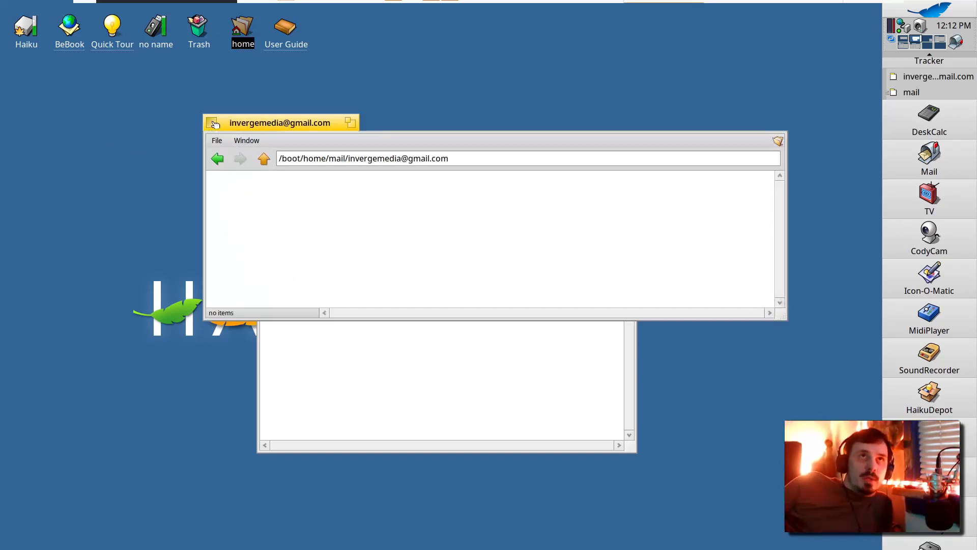
# Step: Close the account folder and Mail windows, and switch to Icon-O-Matic, moving its window slightly aside
pyautogui.click(215, 124)
pyautogui.hotkey('alt', 'w')
pyautogui.hotkey('ctrl', 'Tab')
pyautogui.hotkey('ctrl', 'Tab')
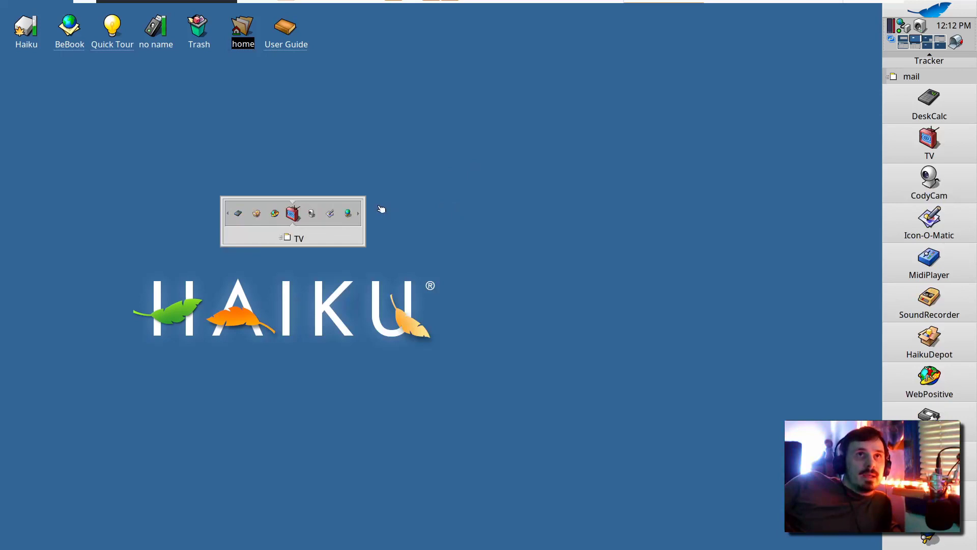
pyautogui.hotkey('ctrl', 'Tab')
pyautogui.click(331, 211)
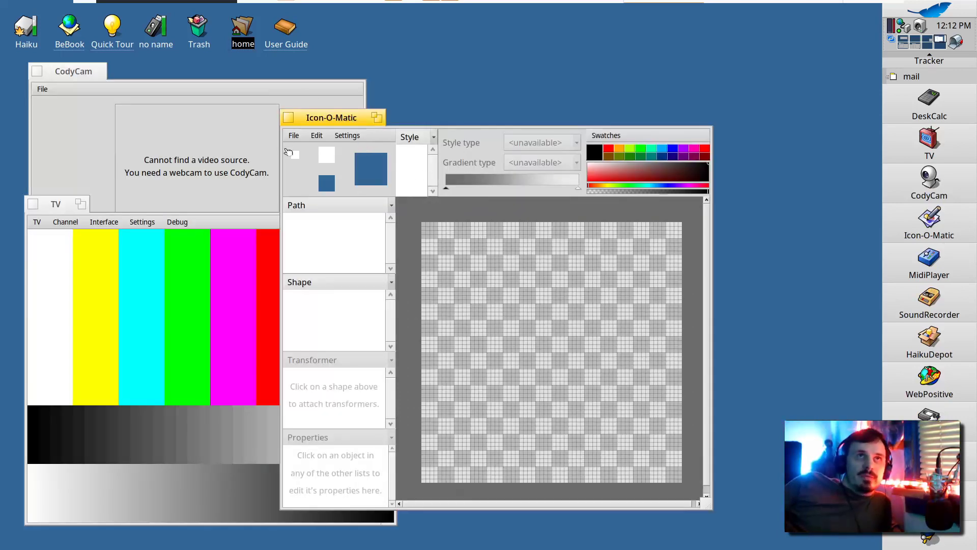
pyautogui.moveTo(315, 118); pyautogui.dragTo(383, 123)
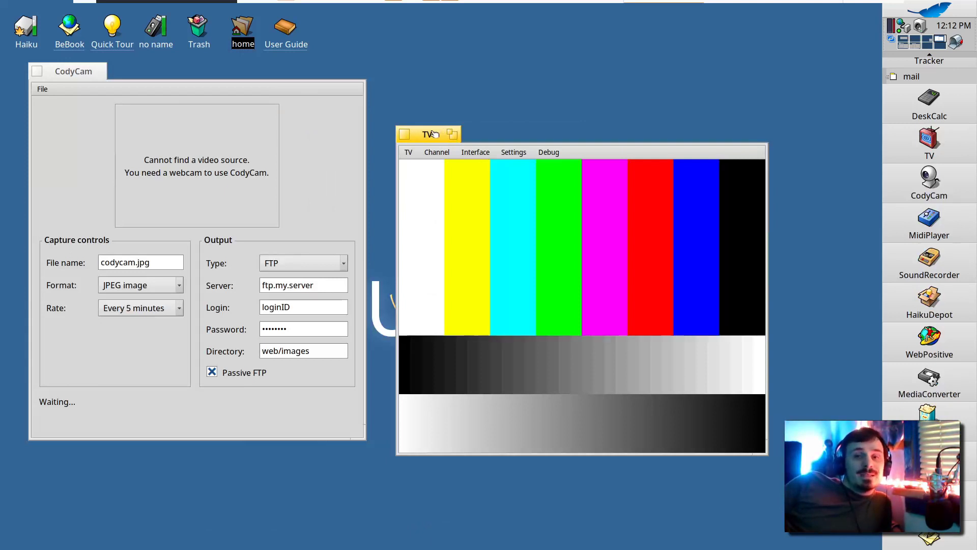
# Step: Look over the TV application's debug options for aspect ratios and close TV
pyautogui.click(543, 152)
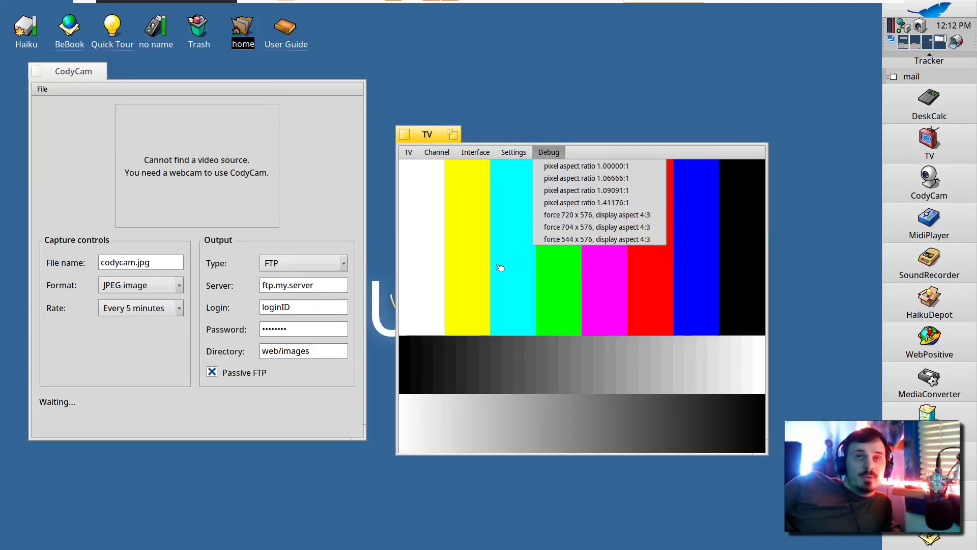
pyautogui.click(500, 268)
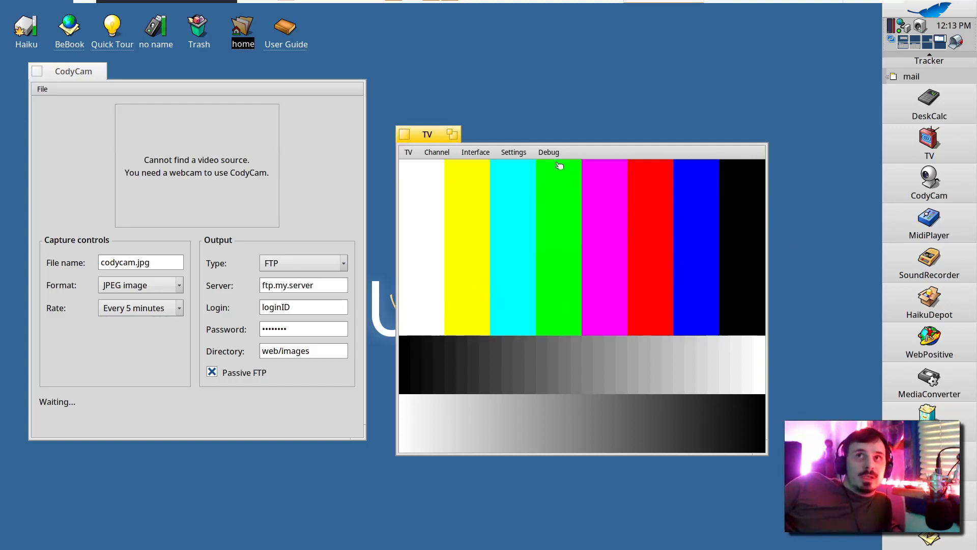
pyautogui.click(405, 134)
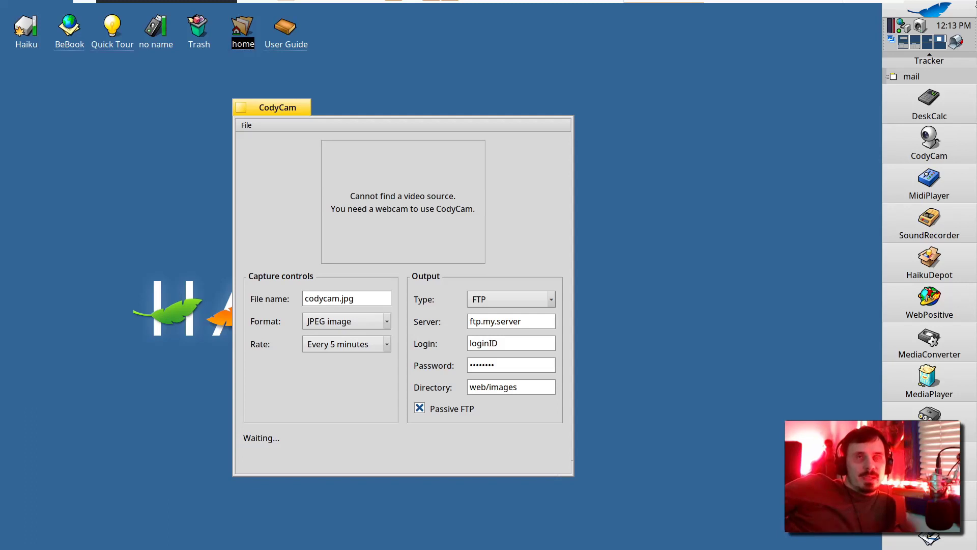
# Step: Move the CodyCam window away from the middle and look over its available capture image formats
pyautogui.moveTo(280, 112); pyautogui.dragTo(234, 136)
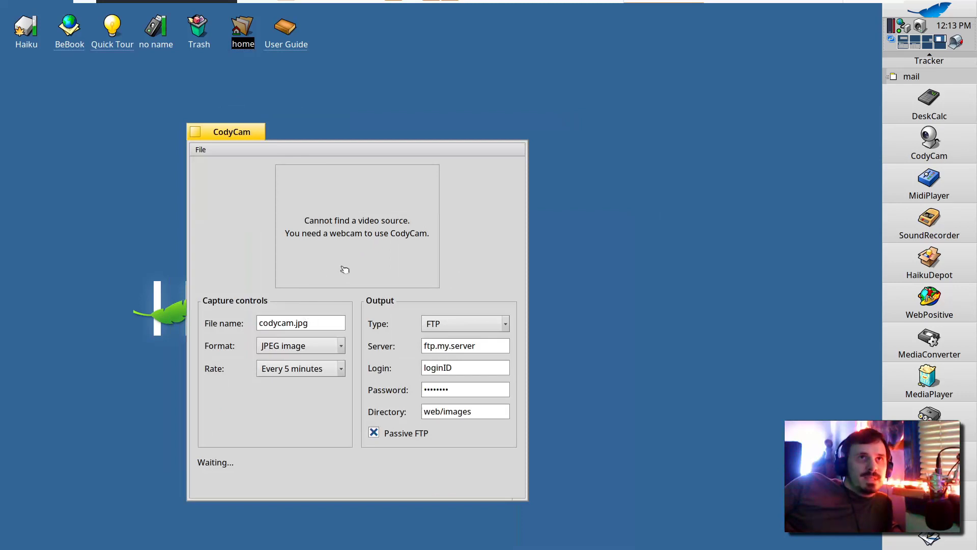
pyautogui.click(294, 348)
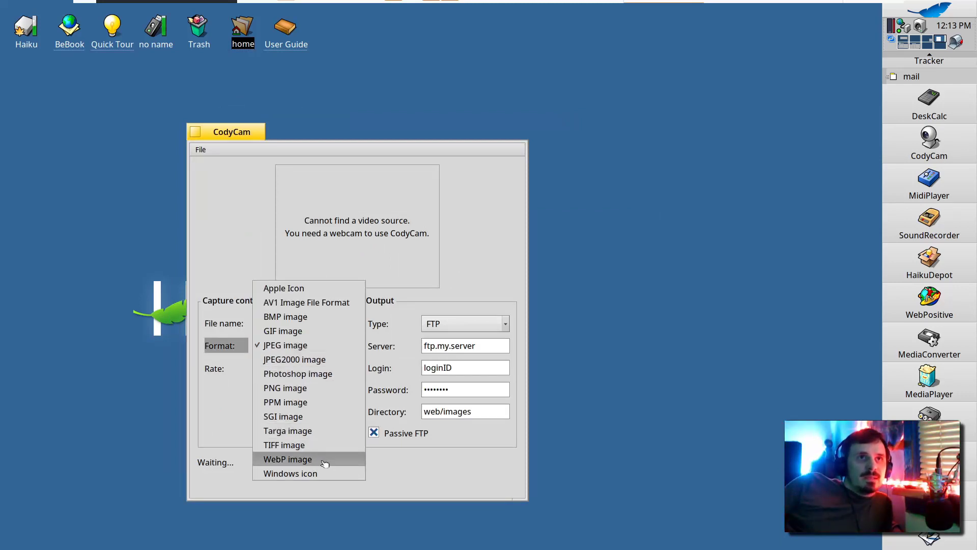
pyautogui.click(244, 255)
pyautogui.click(300, 346)
pyautogui.click(452, 255)
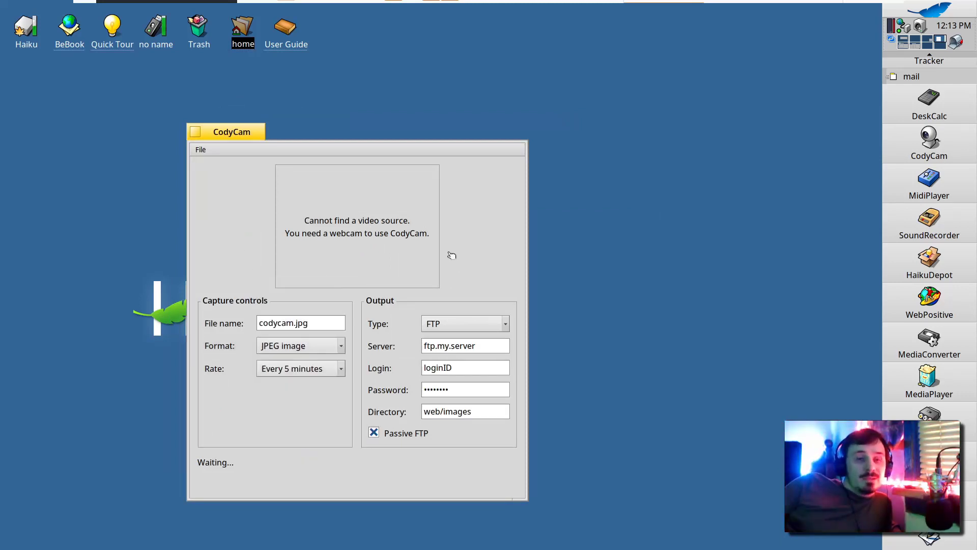
# Step: Set CodyCam's output type to Local
pyautogui.click(292, 318)
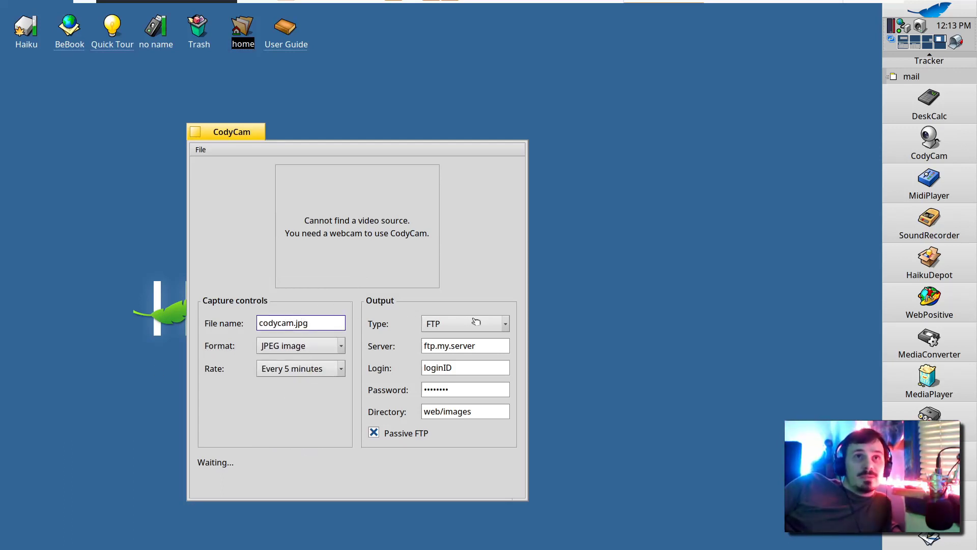
pyautogui.moveTo(476, 321); pyautogui.dragTo(469, 333)
pyautogui.click(468, 332)
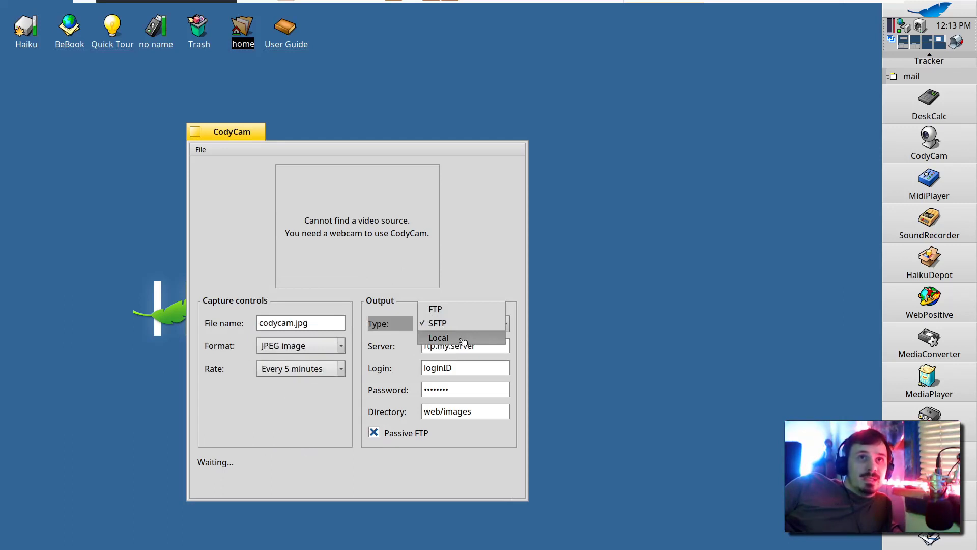
pyautogui.click(462, 339)
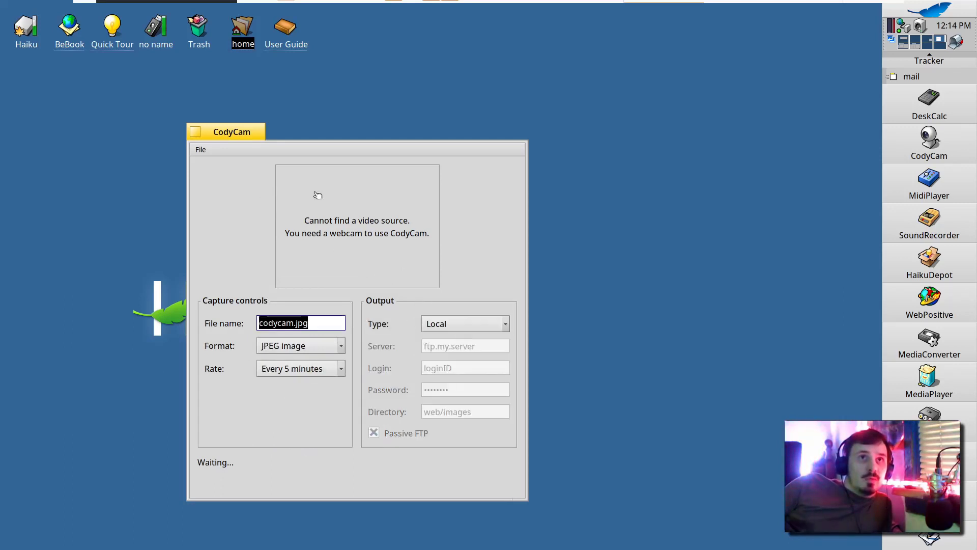
# Step: Close CodyCam and DeskCalc and switch to the workspace holding For-Haiku.txt and home.css
pyautogui.click(203, 133)
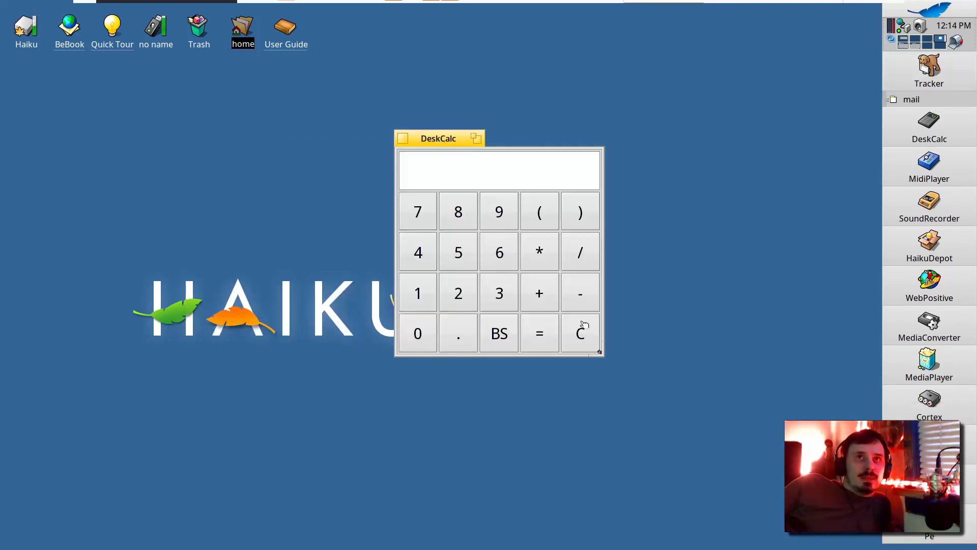
pyautogui.click(402, 139)
pyautogui.hotkey('alt', 'F1')
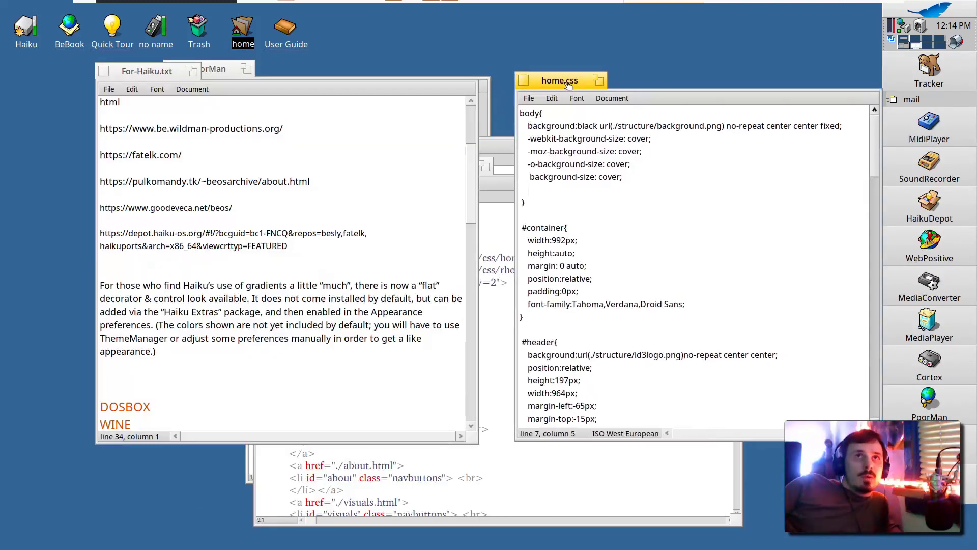
# Step: Shift the home.css window slightly and look over its stylesheet text and file commands
pyautogui.moveTo(566, 82); pyautogui.dragTo(562, 77)
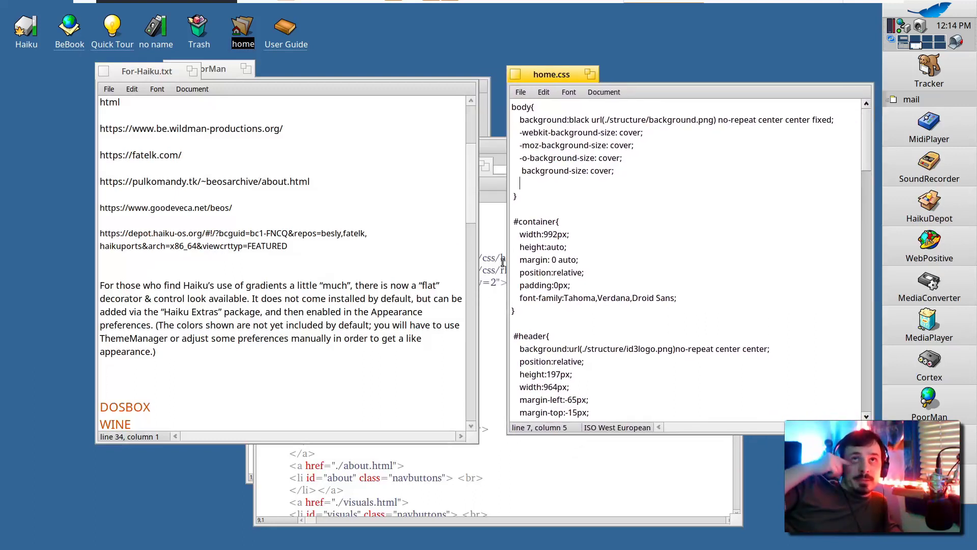
pyautogui.click(559, 221)
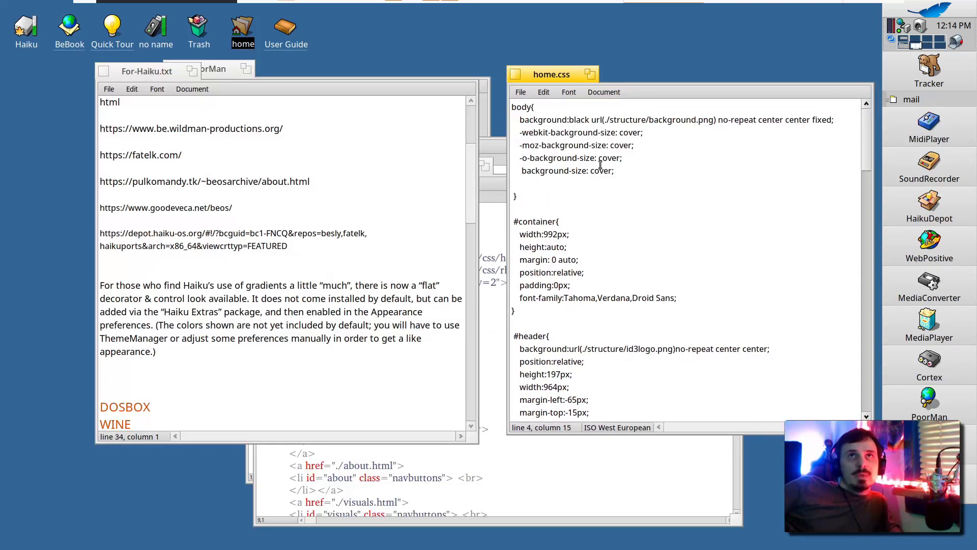
pyautogui.scroll(-3, 566, 193)
pyautogui.scroll(3, 520, 210)
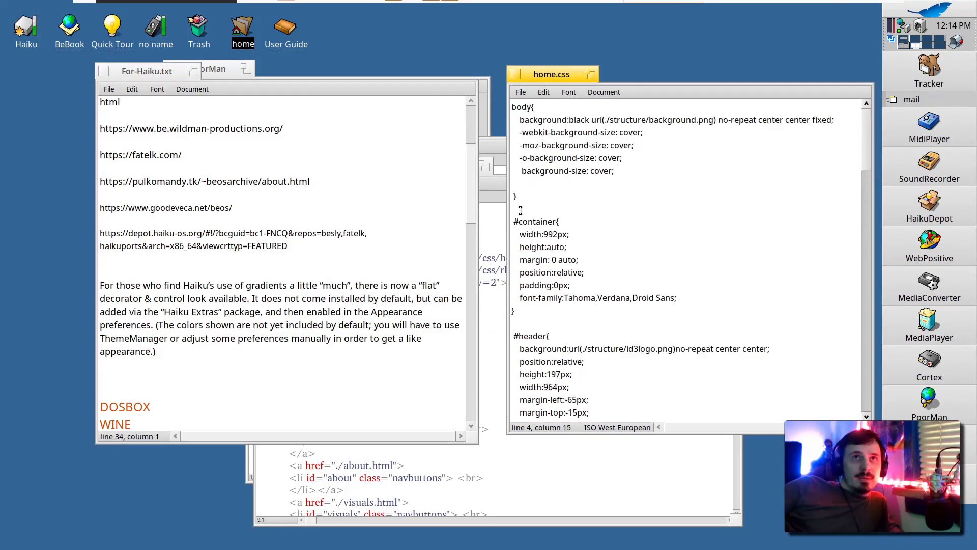
pyautogui.click(577, 98)
pyautogui.click(578, 98)
pyautogui.click(577, 98)
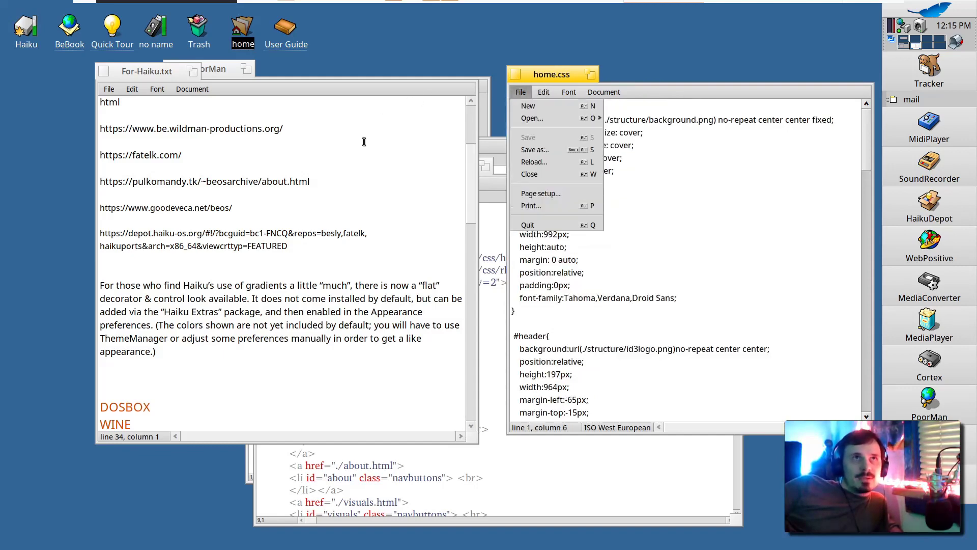
# Step: Examine the notes and link list further down in For-Haiku.txt
pyautogui.click(441, 144)
pyautogui.scroll(-3, 258, 213)
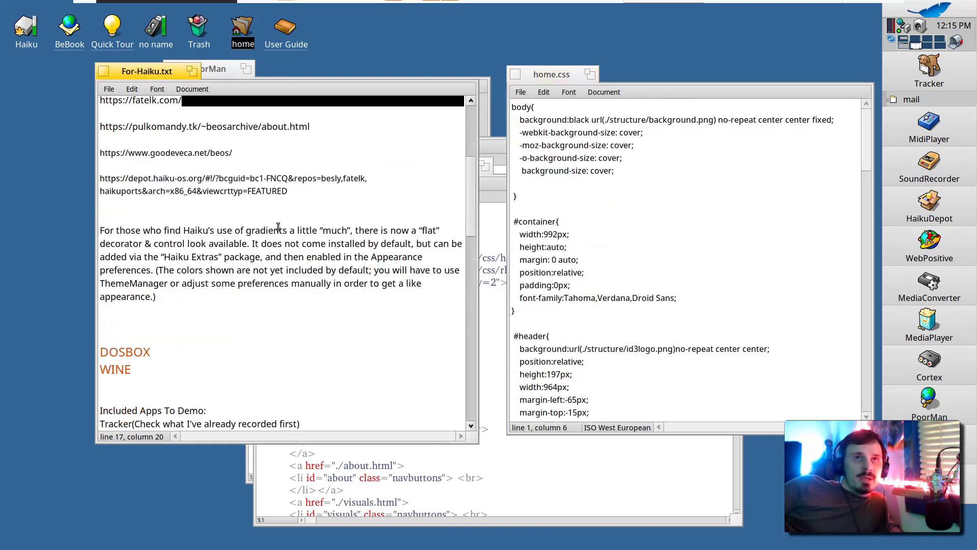
pyautogui.doubleClick(292, 230)
# Step: Return to home.css and examine the text editor's font size, colour and typeface options
pyautogui.click(569, 192)
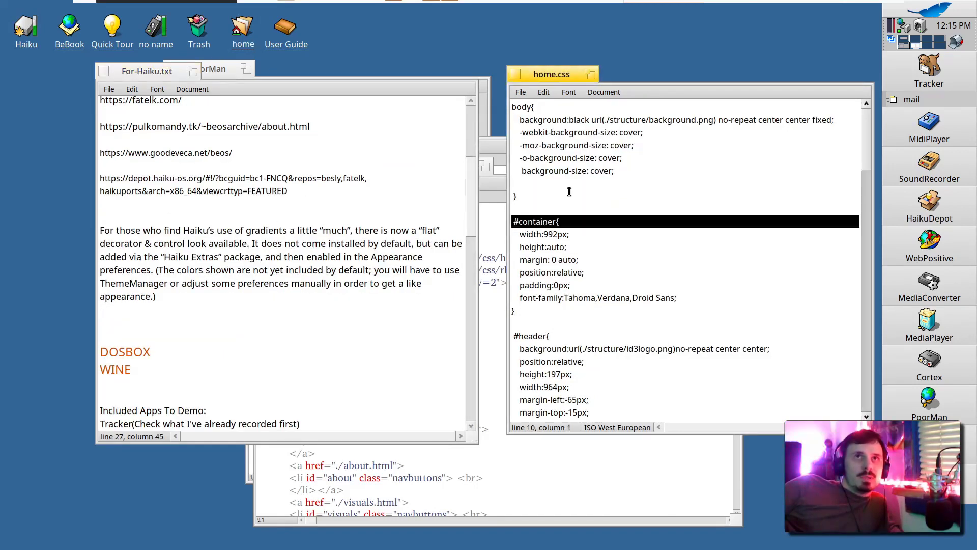
pyautogui.click(568, 92)
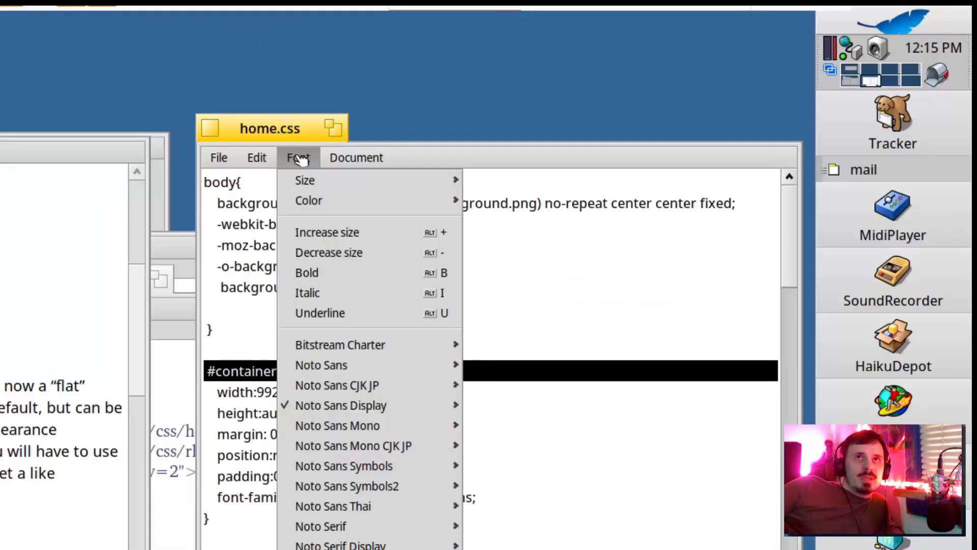
pyautogui.moveTo(320, 189)
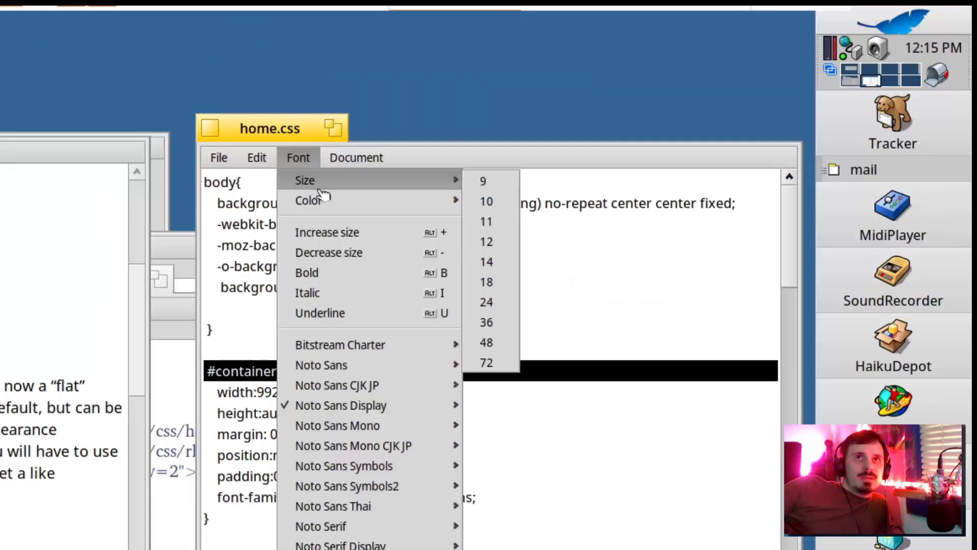
pyautogui.moveTo(375, 204)
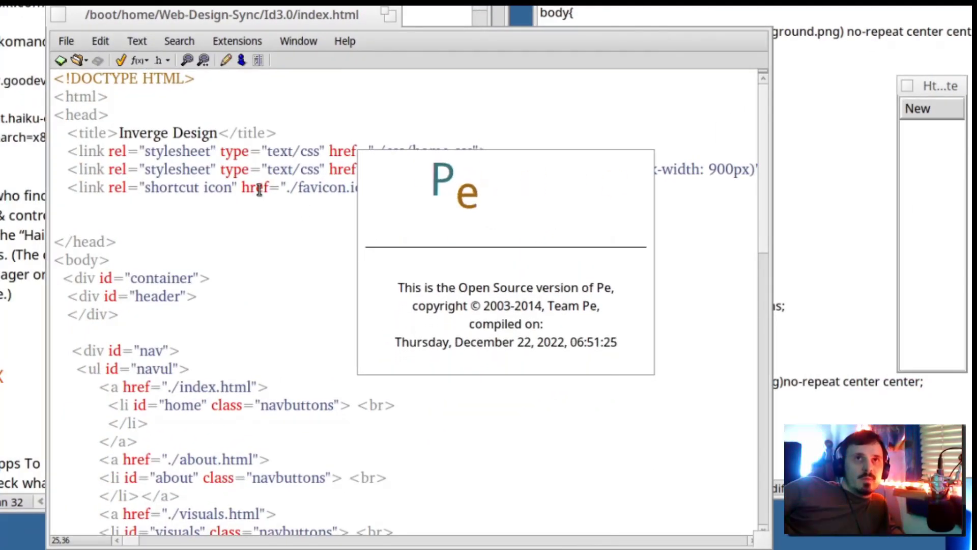
# Step: Look over the Pe editor's available extensions and window options with index.html open
pyautogui.click(232, 42)
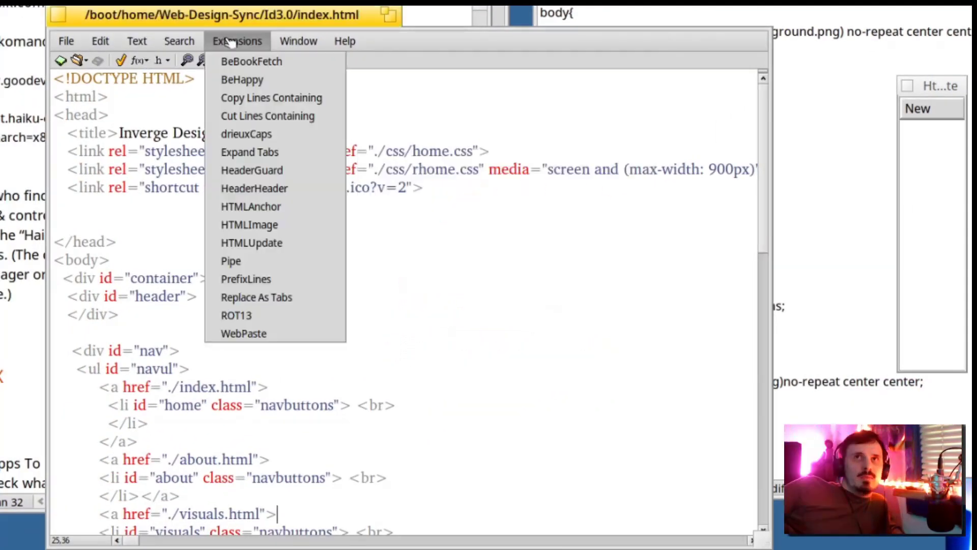
pyautogui.click(317, 42)
pyautogui.click(292, 9)
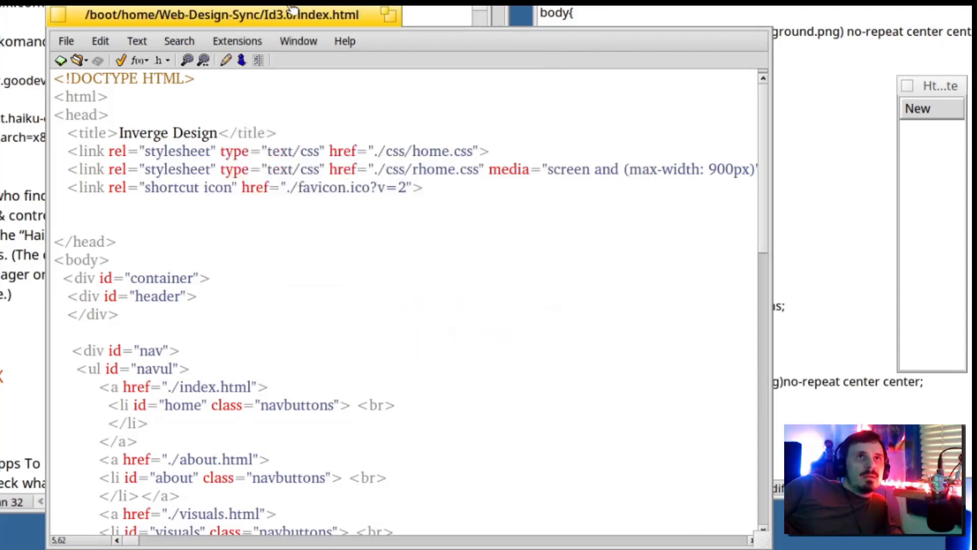
# Step: Switch to PoorMan, reposition its window and look over the web server's control commands
pyautogui.click(266, 37)
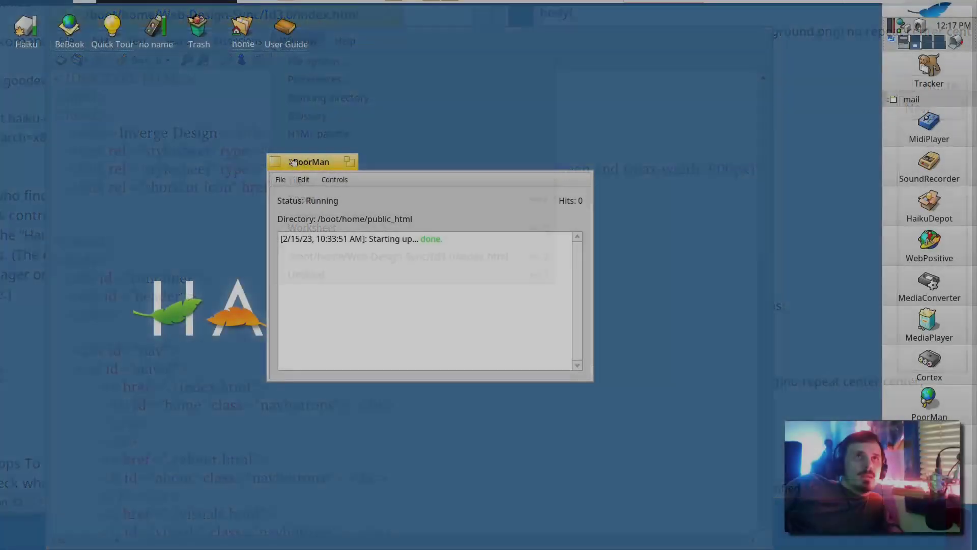
pyautogui.moveTo(231, 140)
pyautogui.mouseDown()
pyautogui.moveTo(217, 113)
pyautogui.moveTo(233, 131)
pyautogui.mouseUp()
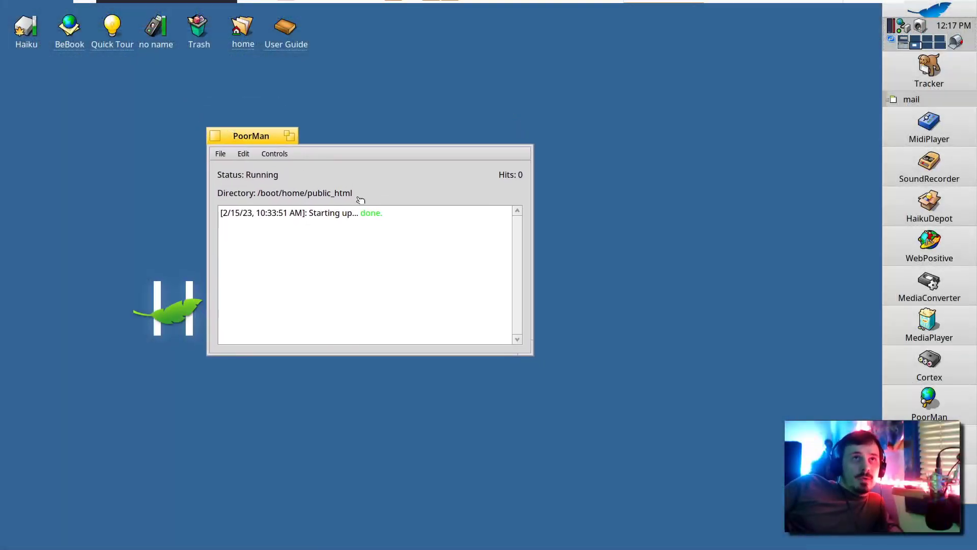
pyautogui.click(275, 154)
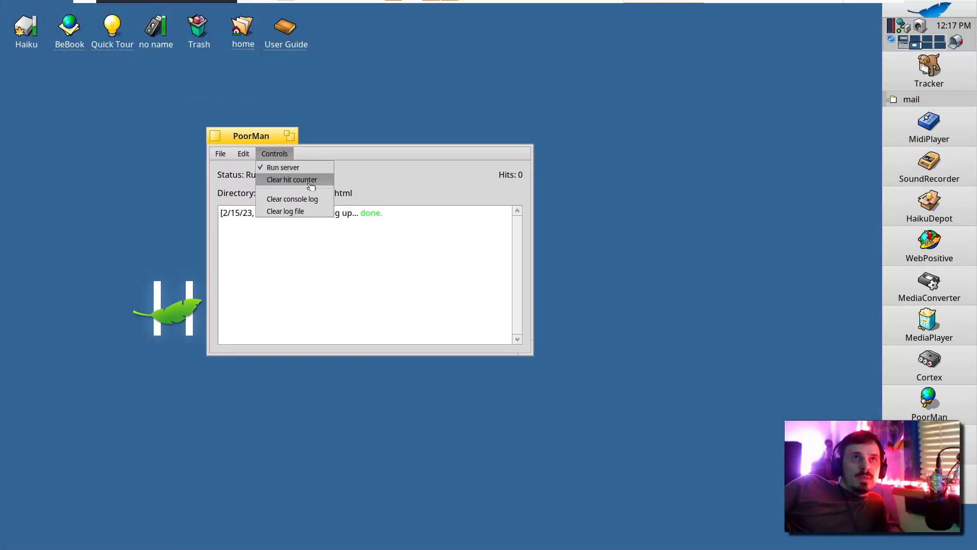
pyautogui.click(298, 157)
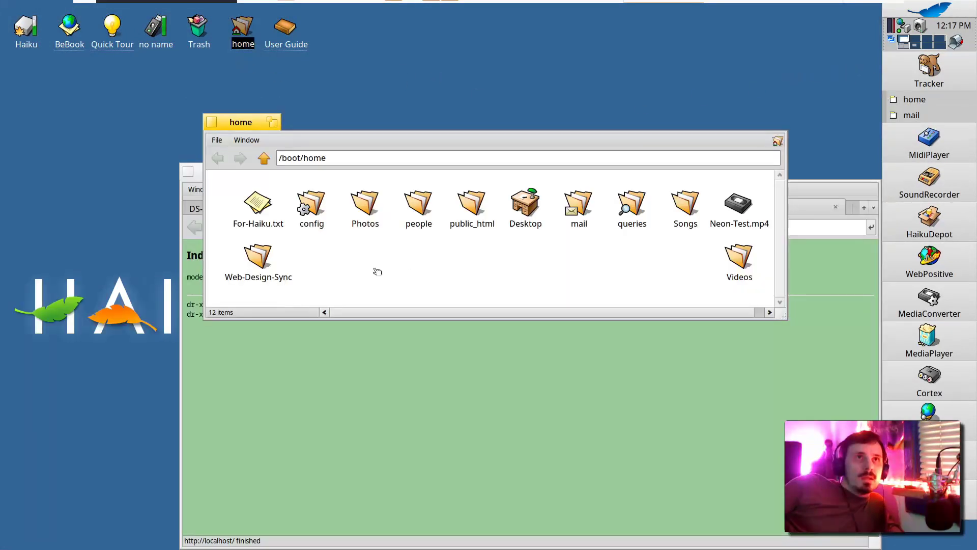
# Step: Copy all items of the Id3.0 folder inside Web-Design-Sync to the public_html folder in home
pyautogui.doubleClick(258, 257)
pyautogui.scroll(-3, 320, 229)
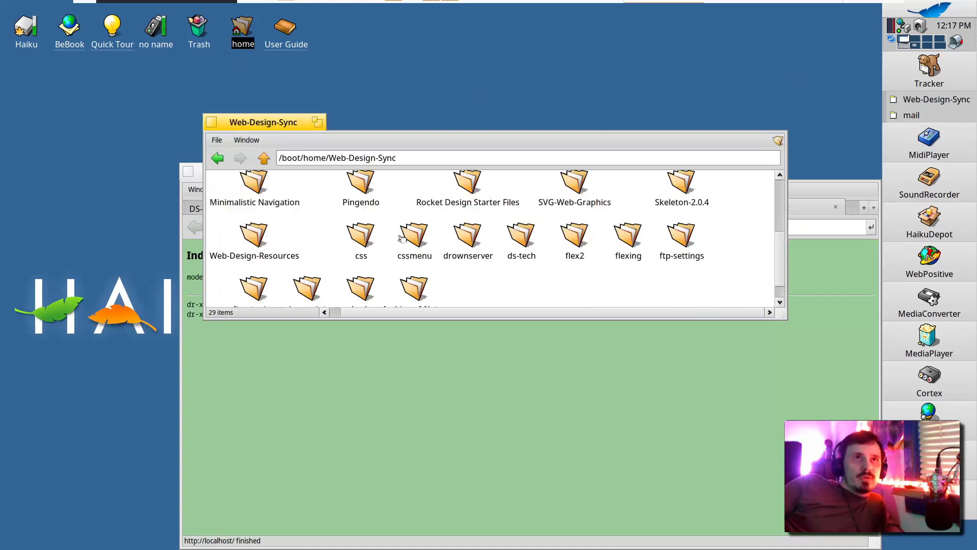
pyautogui.scroll(1, 326, 229)
pyautogui.scroll(-1, 316, 244)
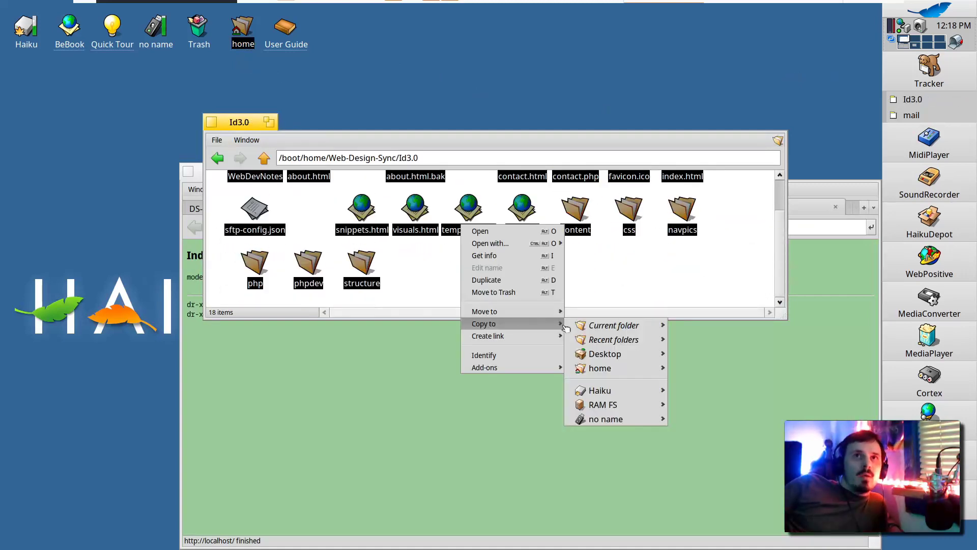
pyautogui.moveTo(601, 368)
pyautogui.moveTo(738, 430)
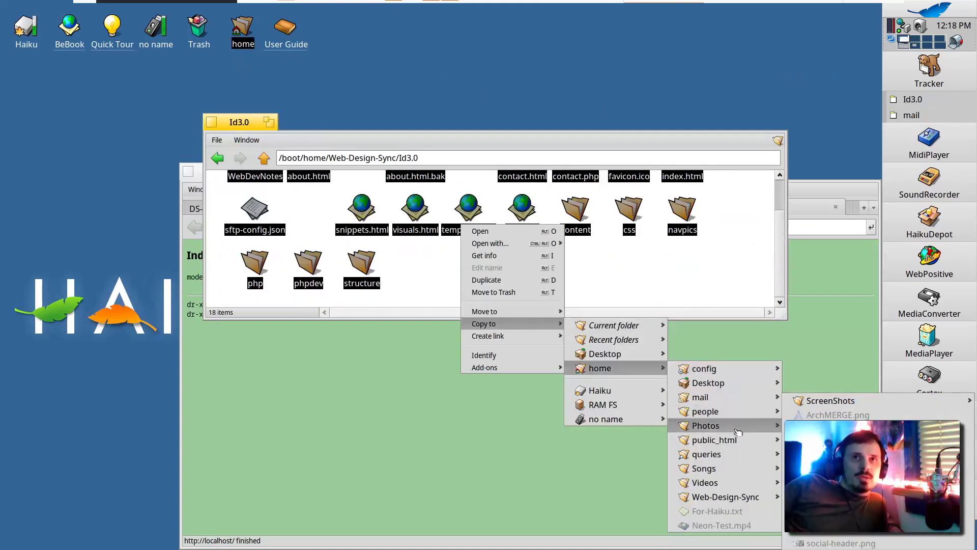
pyautogui.click(393, 343)
pyautogui.hotkey('alt', 'r')
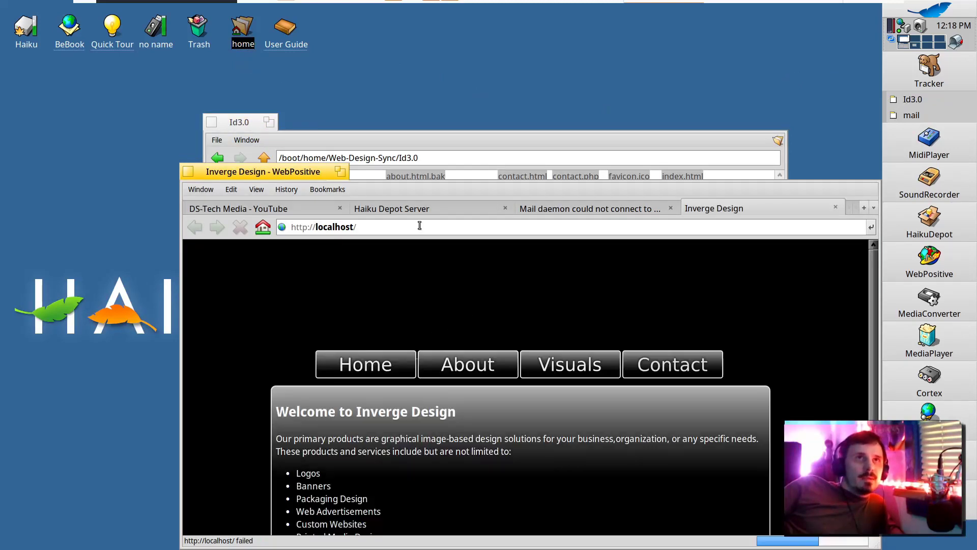
pyautogui.moveTo(296, 177); pyautogui.dragTo(247, 81)
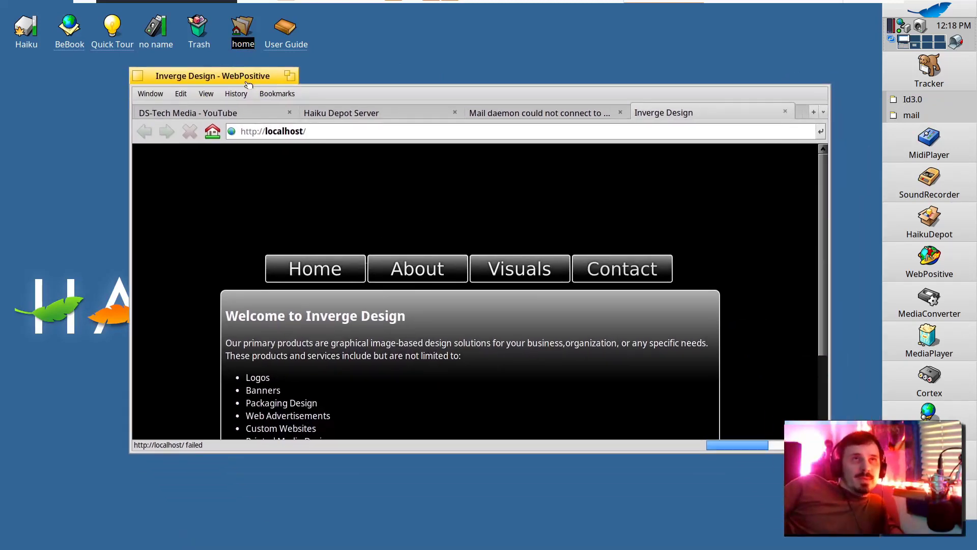
pyautogui.click(291, 75)
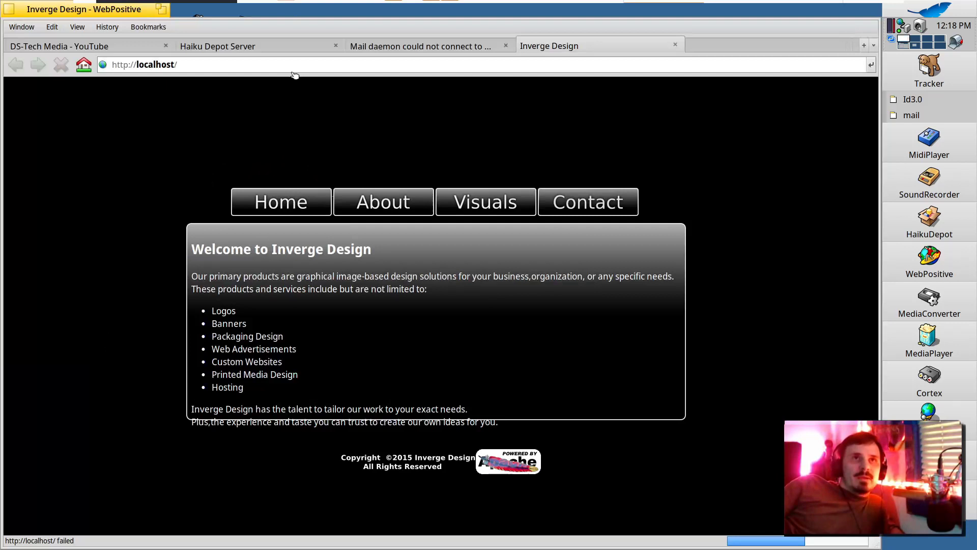
# Step: Open the locally served site's Visuals page and look through its image slider area
pyautogui.click(486, 202)
pyautogui.moveTo(599, 327)
pyautogui.scroll(-3, 604, 328)
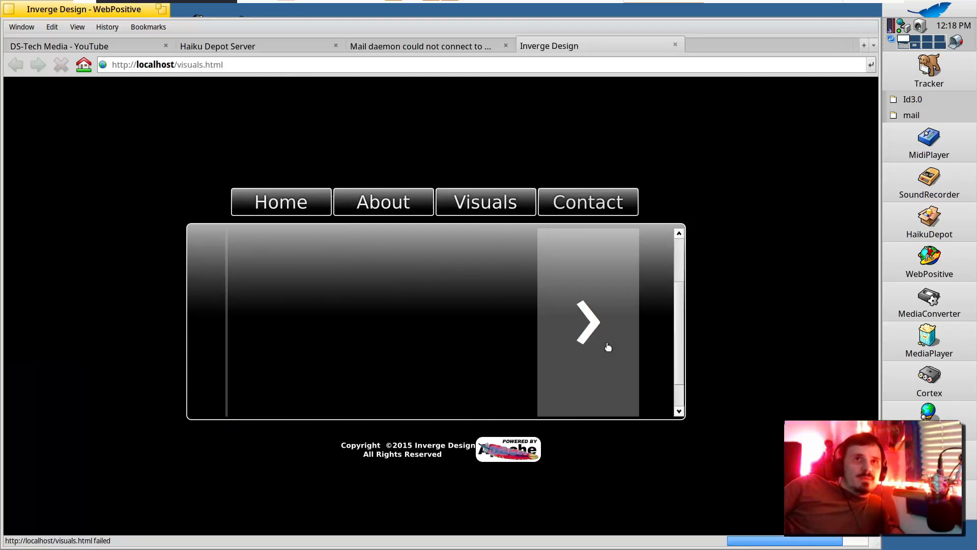
pyautogui.scroll(3, 598, 269)
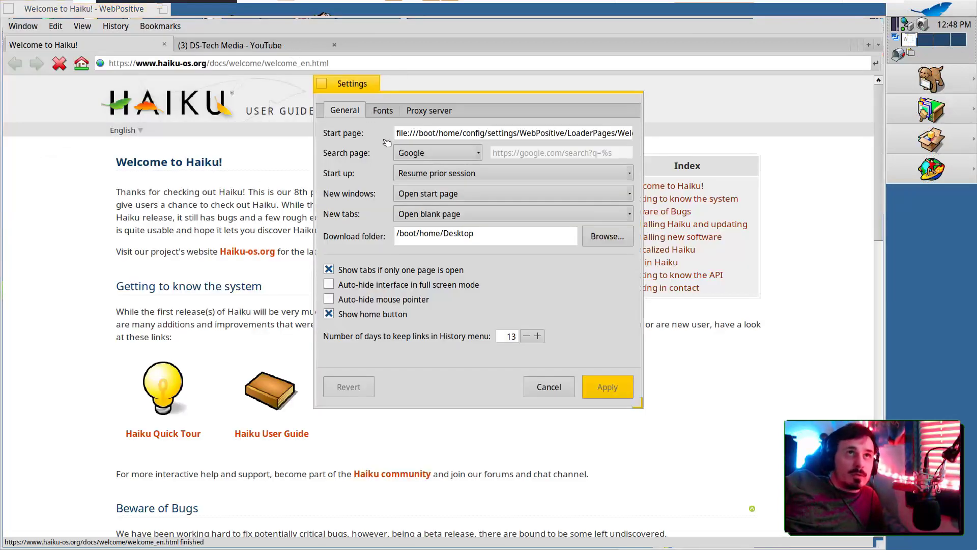
# Step: Review WebPositive's font and proxy server settings, and return to the general settings
pyautogui.click(386, 108)
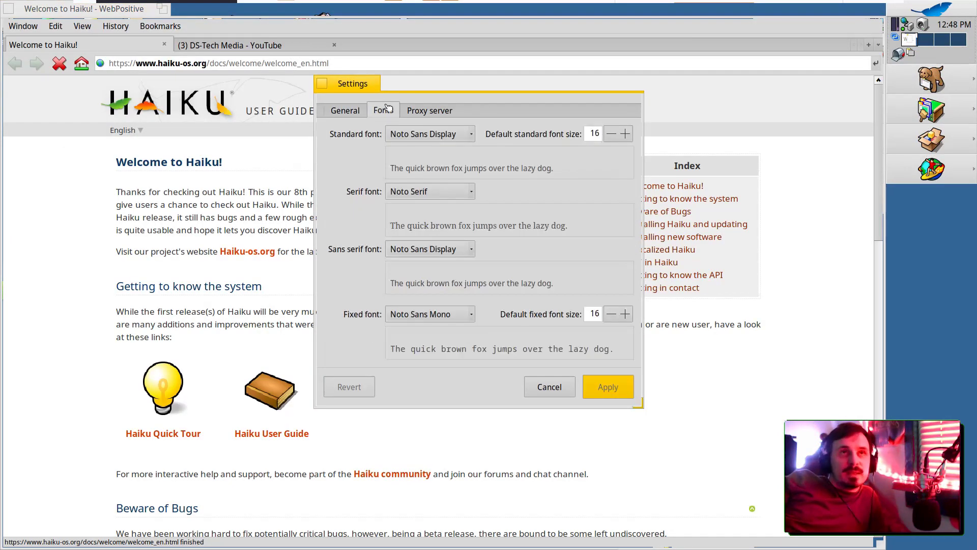
pyautogui.click(423, 112)
pyautogui.click(383, 109)
pyautogui.click(353, 110)
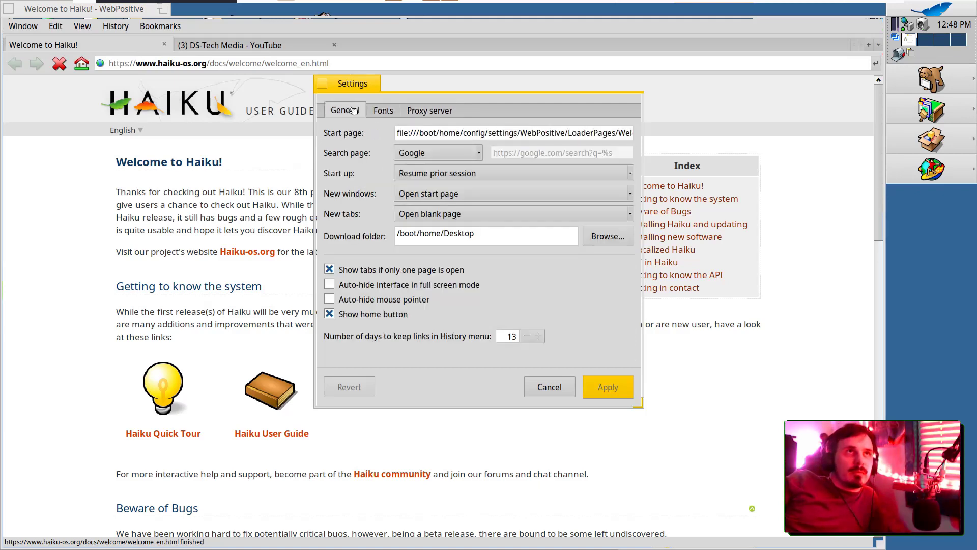
# Step: Leave the settings and look over WebPositive's browsing history groups and bookmark folders, including Documentation
pyautogui.click(140, 26)
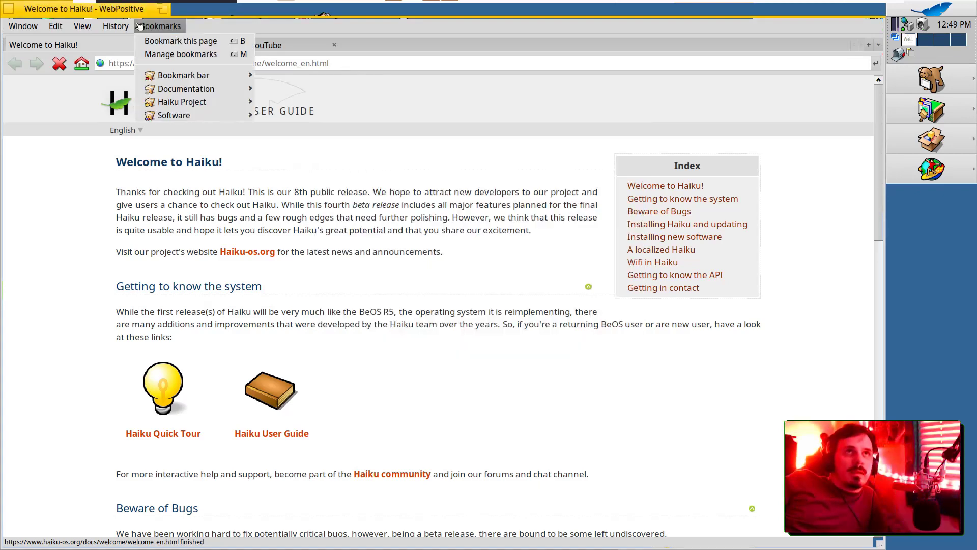
pyautogui.moveTo(116, 26)
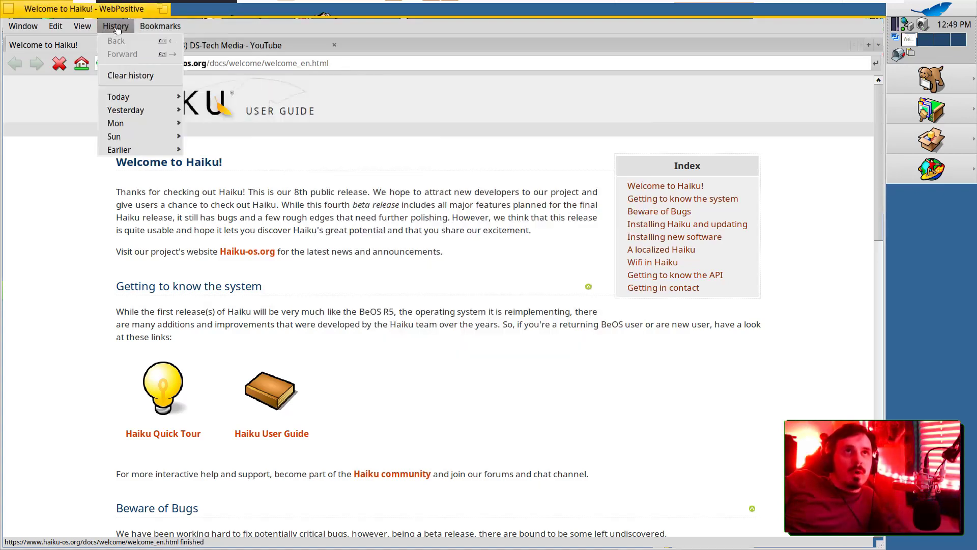
pyautogui.moveTo(148, 30)
pyautogui.moveTo(178, 79)
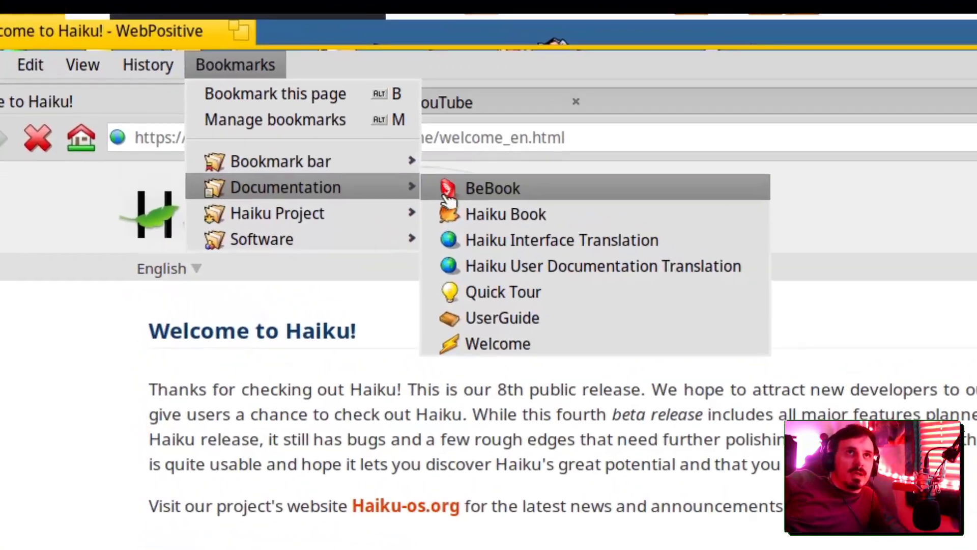
# Step: Open the HaikuArchives, HaikuPorts and List of Software Sites bookmarks, and return to the Haiku Software Archives page
pyautogui.moveTo(330, 222)
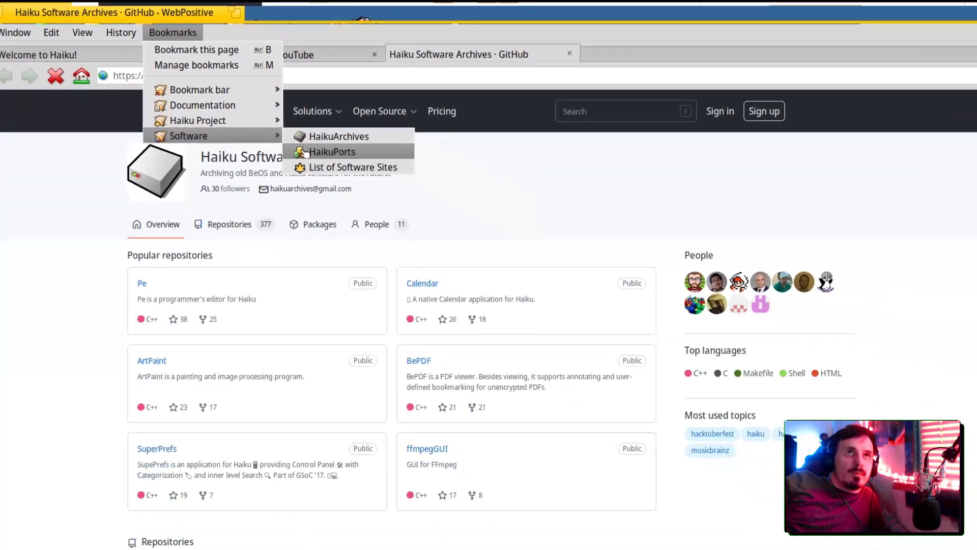
pyautogui.click(304, 153)
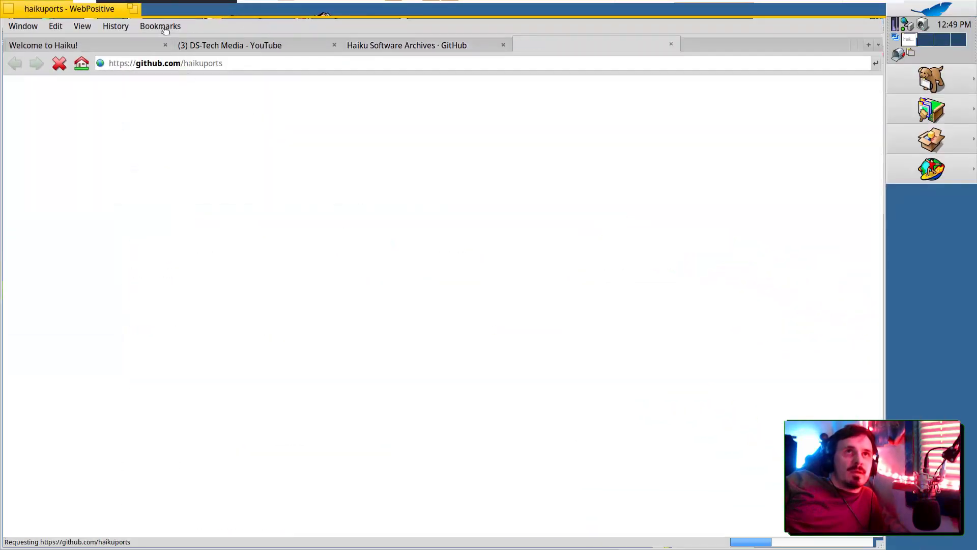
pyautogui.click(173, 32)
pyautogui.moveTo(224, 136)
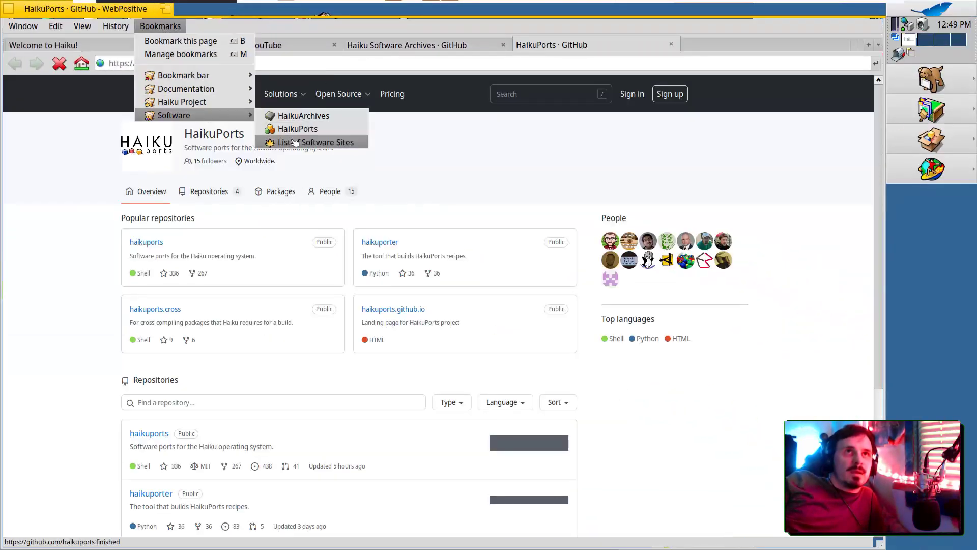
pyautogui.click(295, 142)
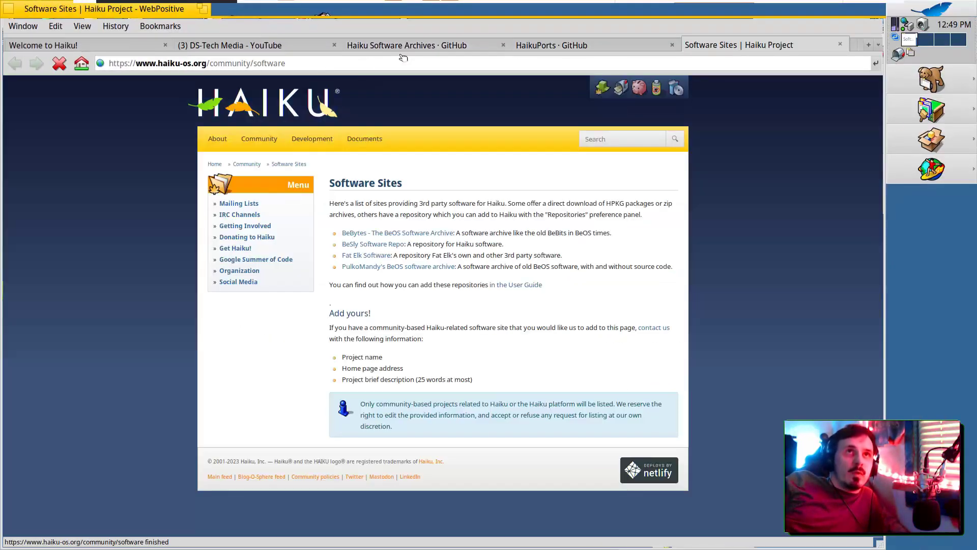
pyautogui.click(410, 47)
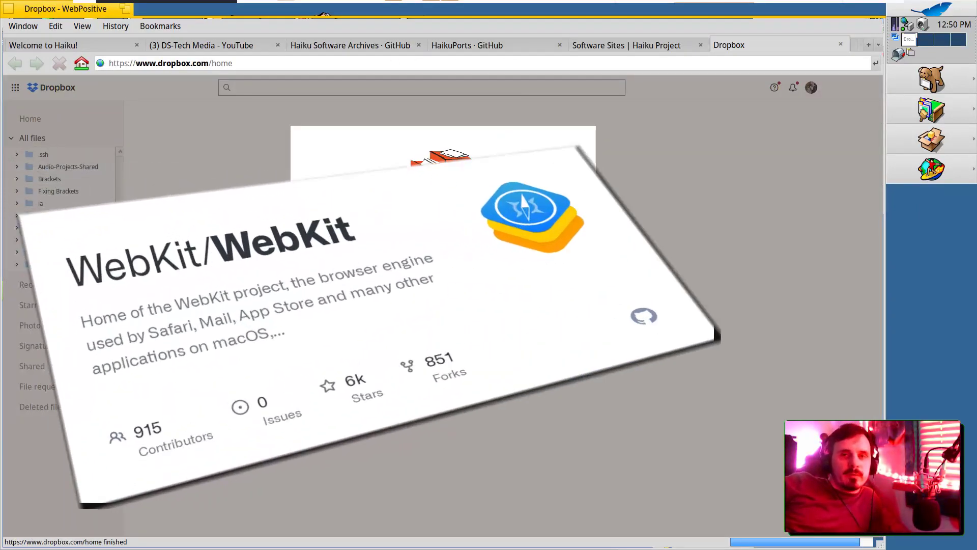
# Step: Zoom in three levels on the Dropbox page and preview 78PQJ5nK1Gc-picsay.jpg from the recent Phone-Walls images
pyautogui.hotkey('alt', '+')
pyautogui.hotkey('alt', '+')
pyautogui.hotkey('alt', '+')
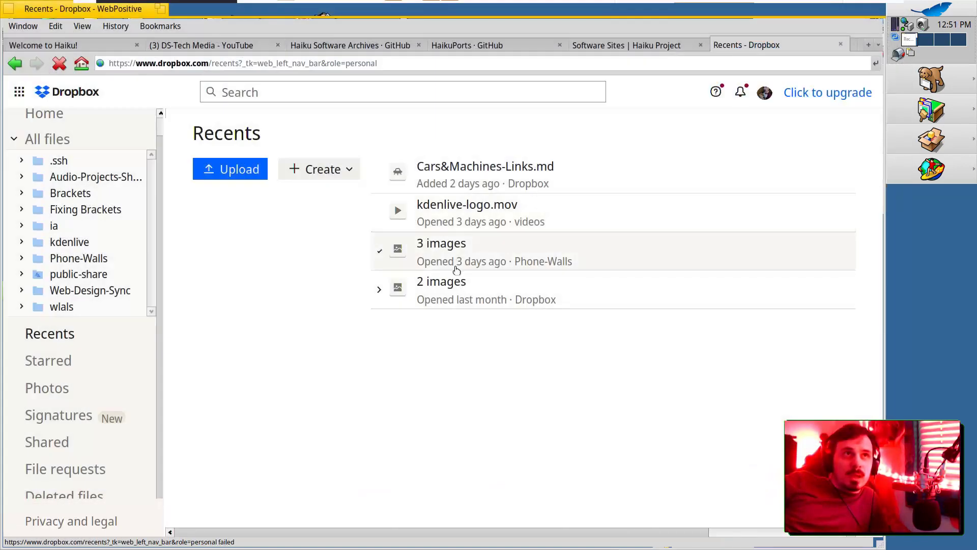
pyautogui.click(455, 269)
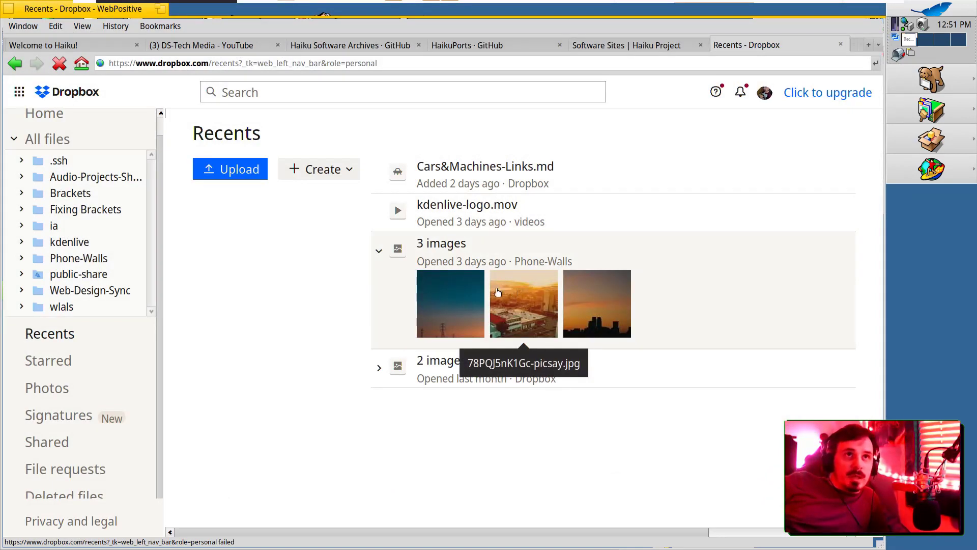
pyautogui.click(515, 319)
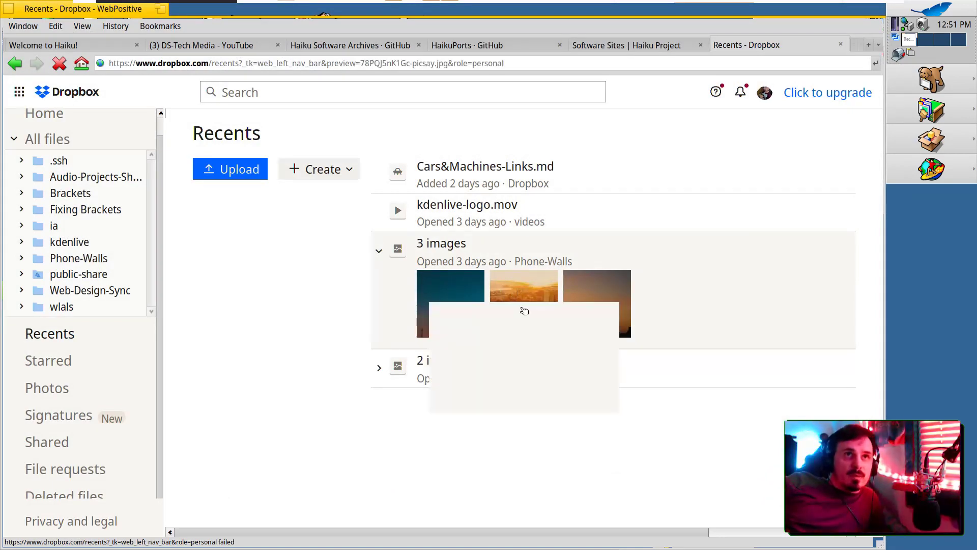
# Step: Go to gmail.com in the Dropbox tab and skim down the inbox
pyautogui.write('gmail.com')
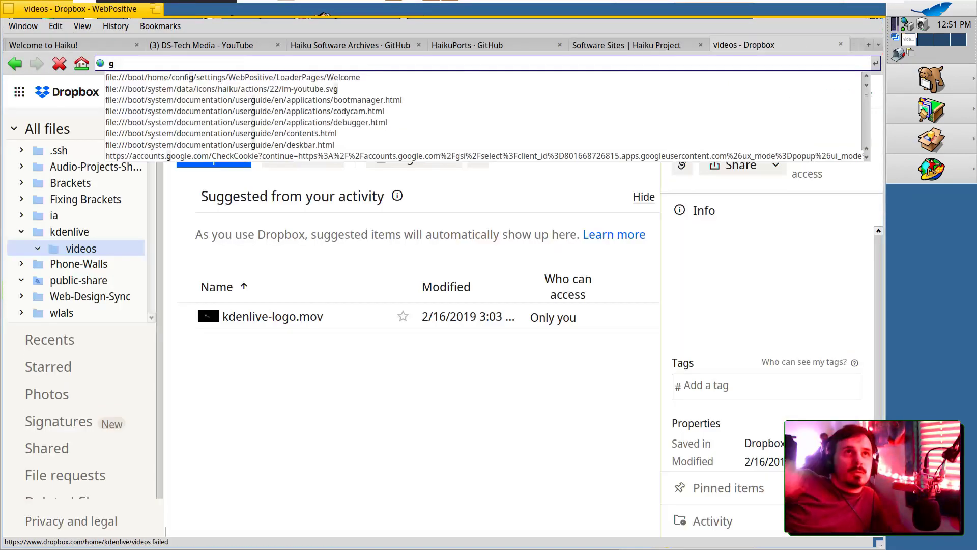
pyautogui.press('Return')
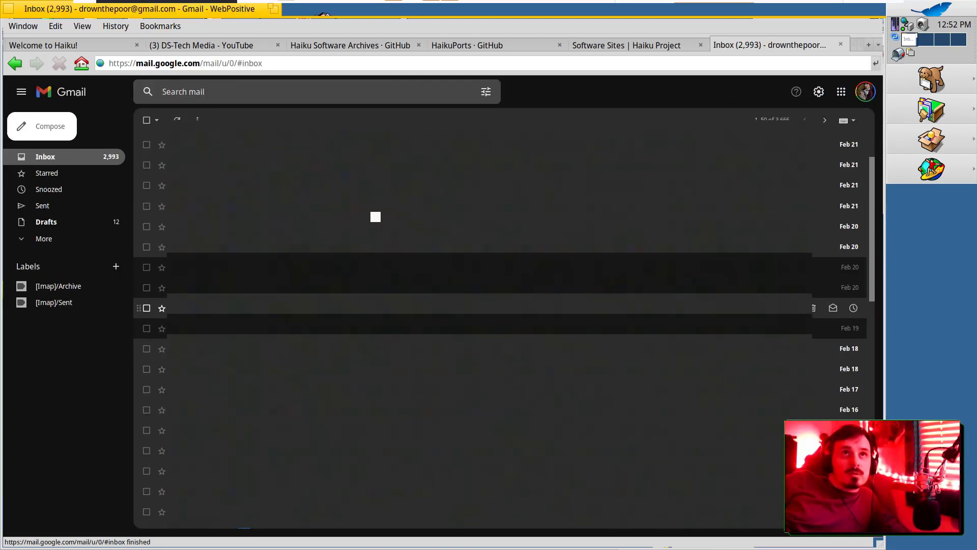
pyautogui.scroll(-10, 501, 325)
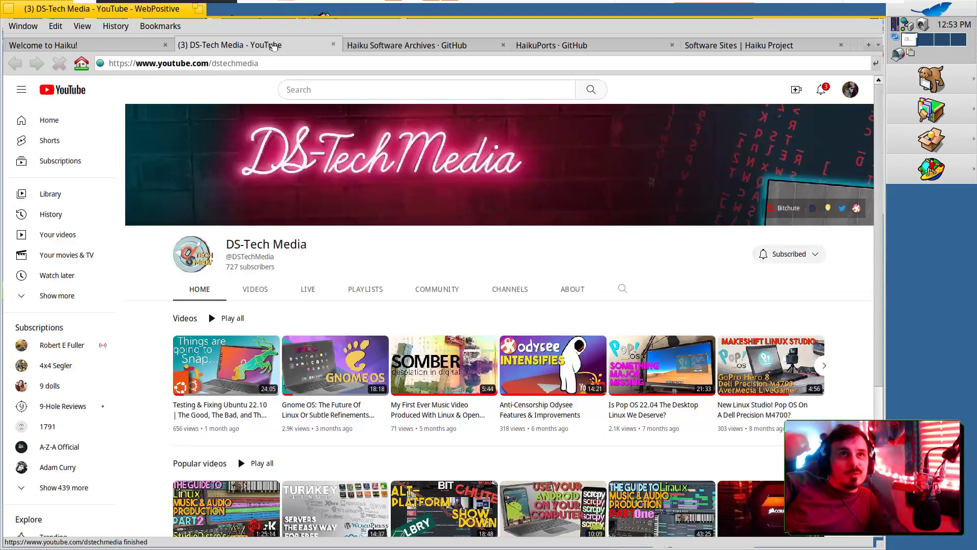
# Step: Browse the DS-Tech Media YouTube channel and open its Somber: Desolation In Digital music video
pyautogui.scroll(-3, 366, 221)
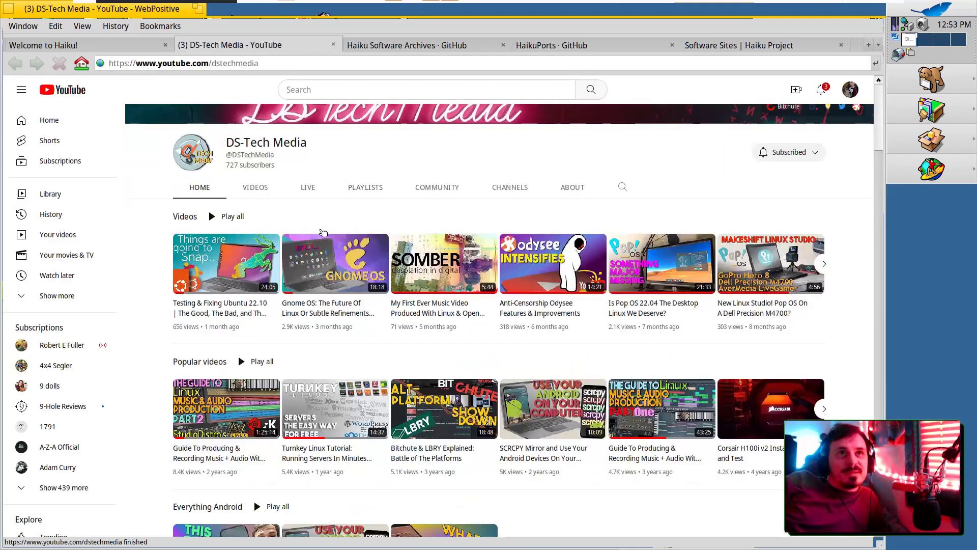
pyautogui.click(425, 272)
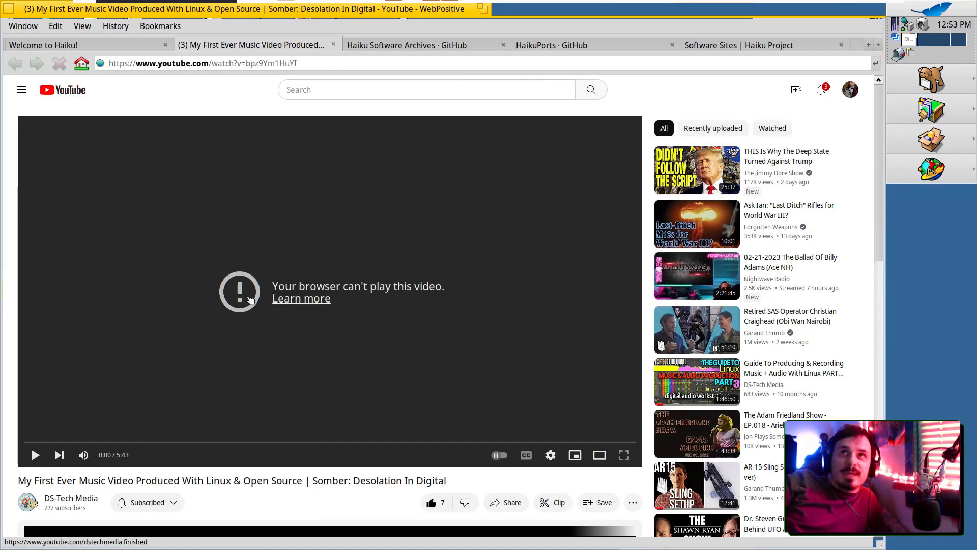
# Step: Switch to HaikuDepot and search all packages for qmplay2
pyautogui.click(931, 138)
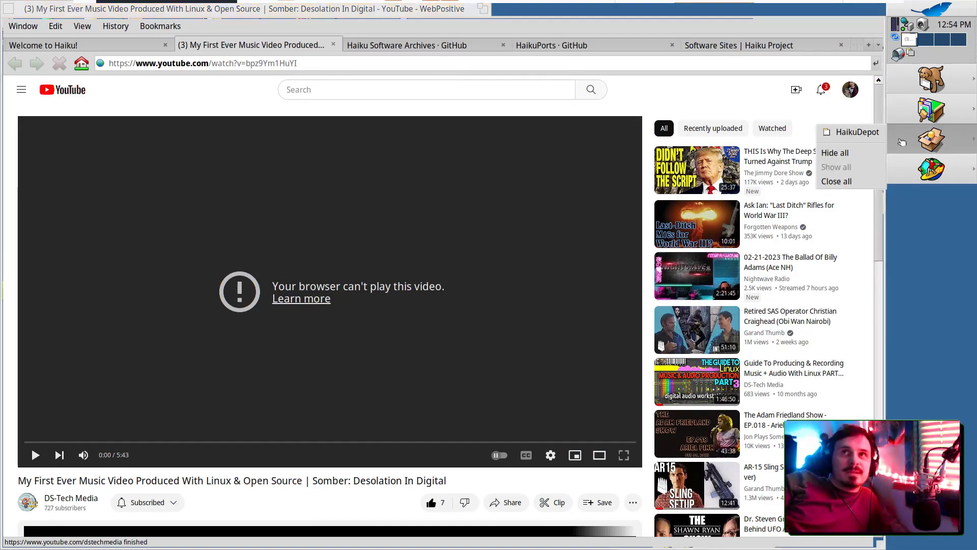
pyautogui.click(851, 135)
pyautogui.write('a')
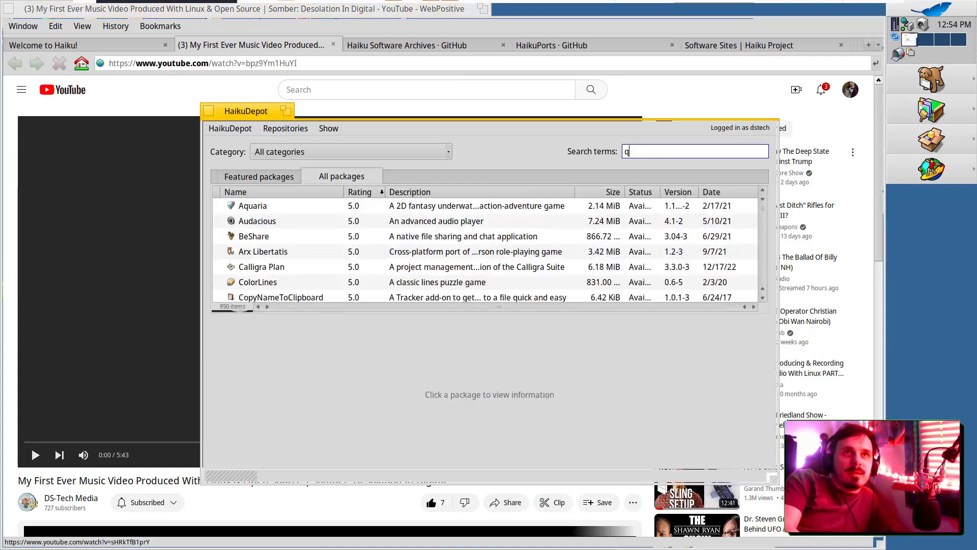
pyautogui.write('mplay2')
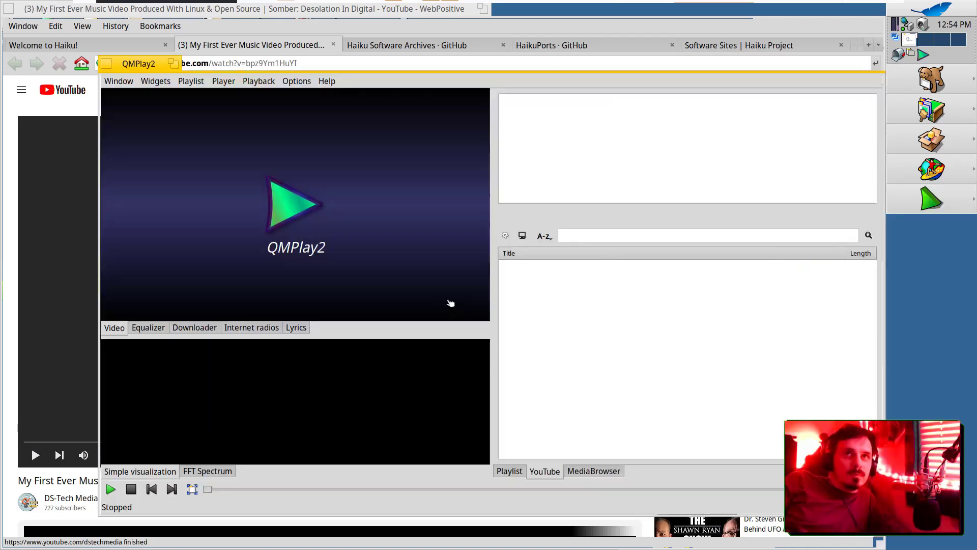
# Step: Search YouTube for "dstech media" from within QMPlay2
pyautogui.click(612, 234)
pyautogui.write('dstech media')
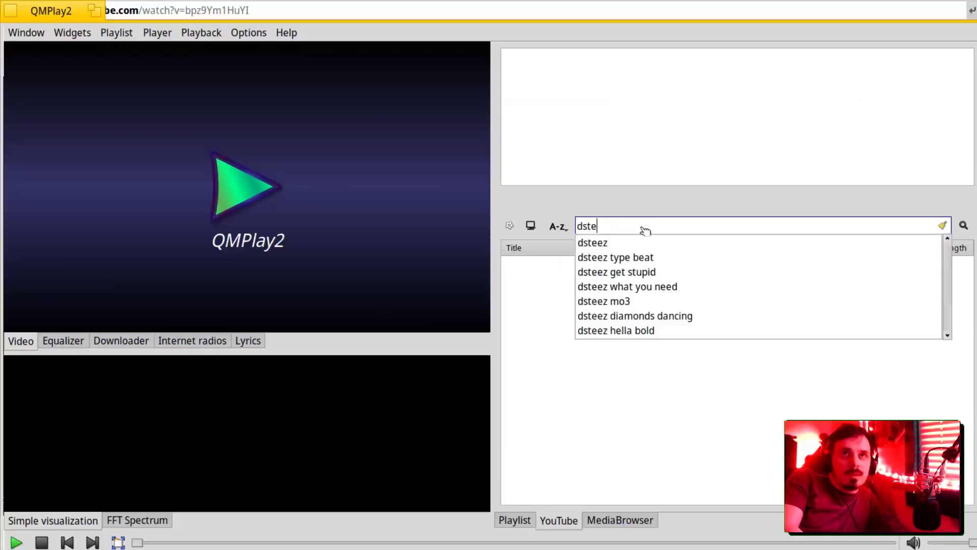
pyautogui.press('Return')
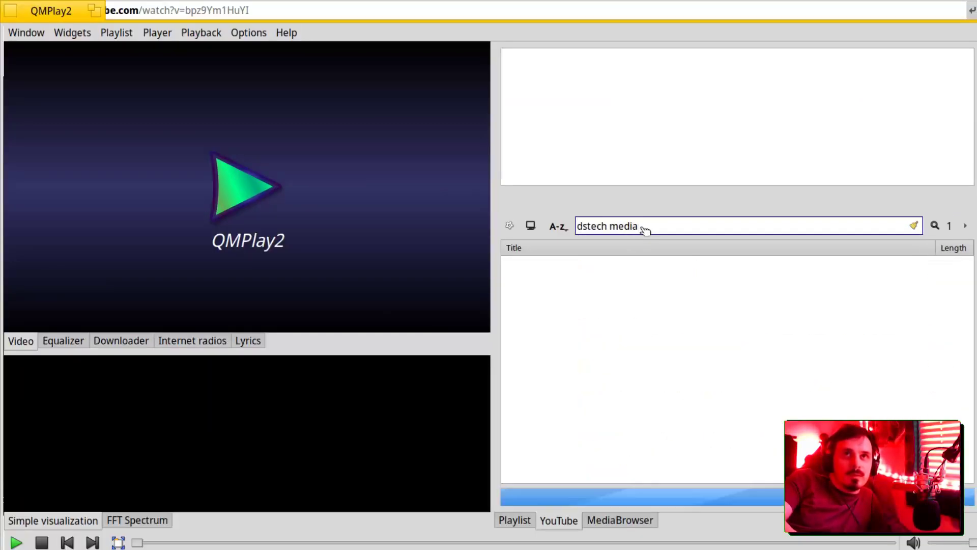
# Step: Try to play the My First Ever Music Video search result in QMPlay2 and read through the YouTubeDL dialog
pyautogui.click(655, 386)
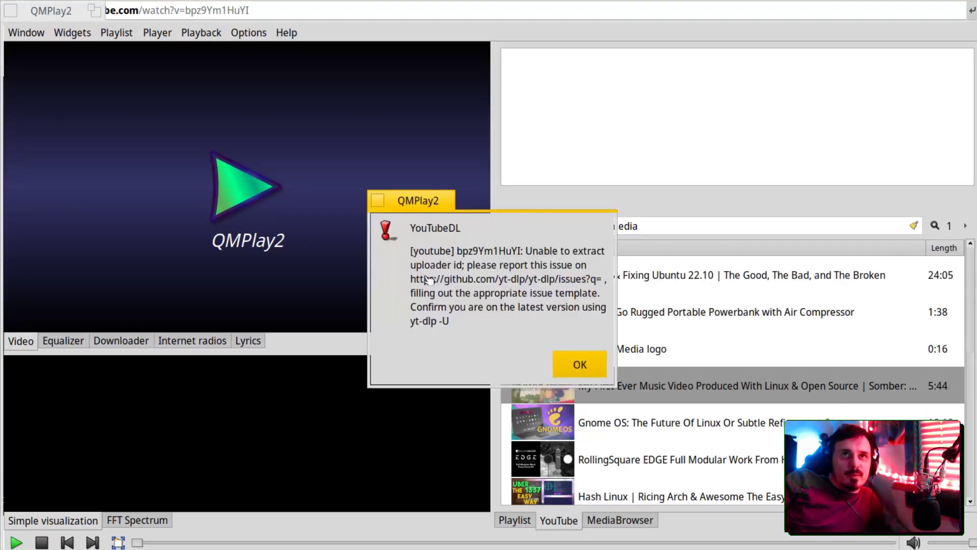
pyautogui.moveTo(421, 191); pyautogui.dragTo(413, 215)
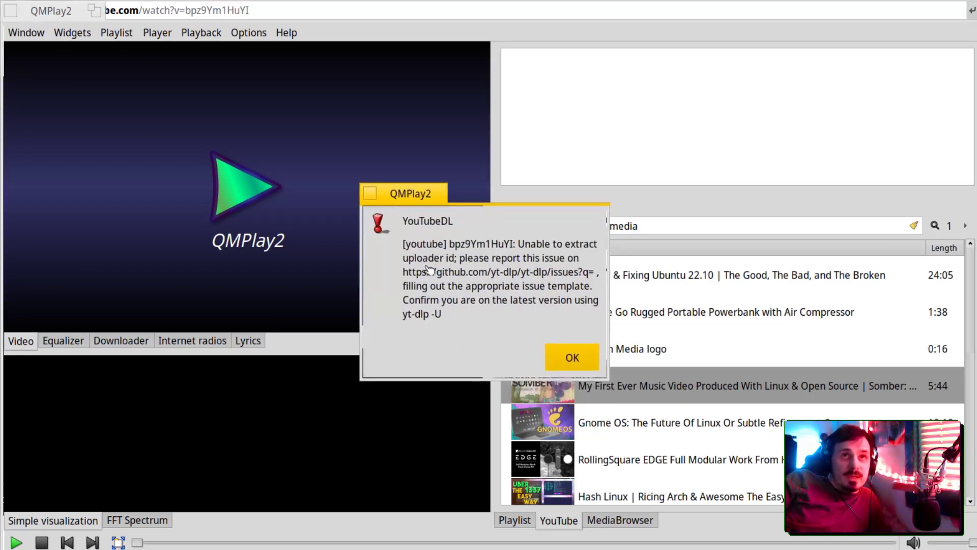
pyautogui.moveTo(438, 291); pyautogui.dragTo(530, 316)
pyautogui.click(528, 316)
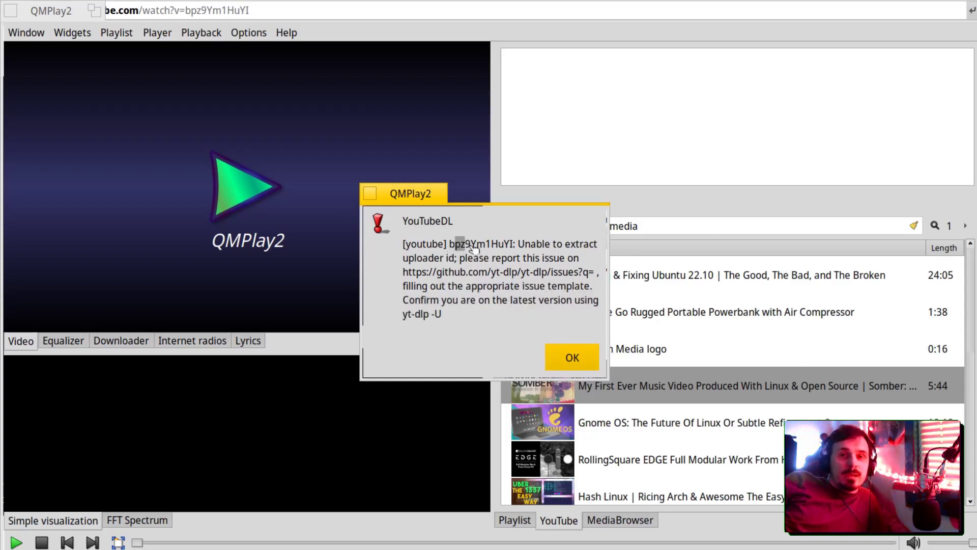
pyautogui.moveTo(471, 246); pyautogui.dragTo(541, 257)
pyautogui.click(540, 257)
pyautogui.moveTo(458, 259); pyautogui.dragTo(527, 261)
pyautogui.click(471, 266)
pyautogui.moveTo(458, 272); pyautogui.dragTo(512, 286)
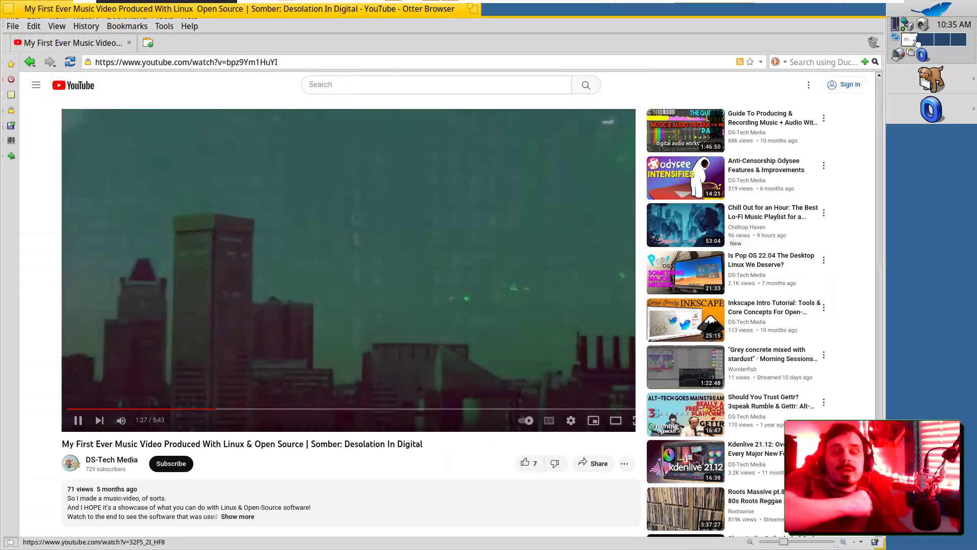
# Step: Examine Otter Browser's processor load in ProcessController's threads and CPU usage list while the YouTube video plays
pyautogui.click(896, 24)
pyautogui.moveTo(892, 53)
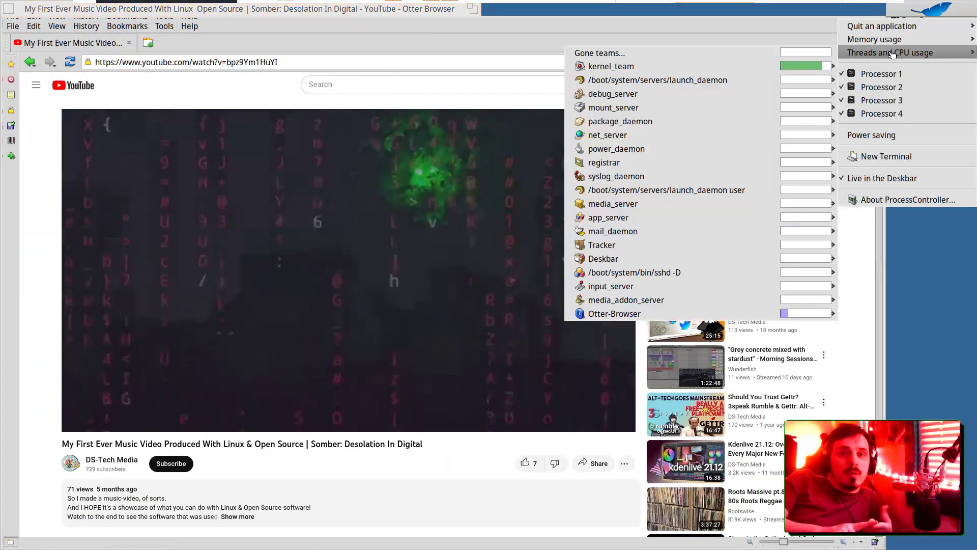
pyautogui.moveTo(661, 314)
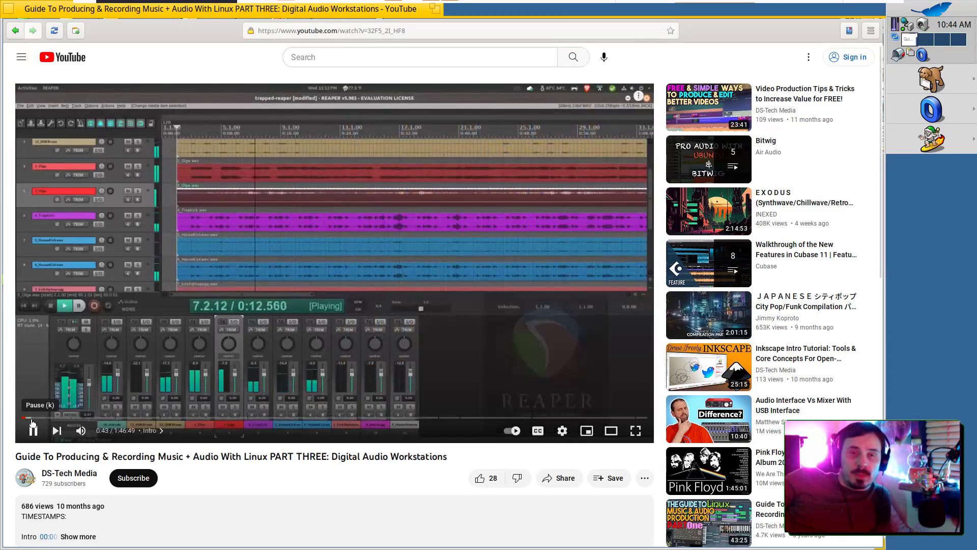
# Step: Watch the Digital Audio Workstations video in theater mode, skipping ahead through its Renoise, Waveform and LMMS chapters
pyautogui.moveTo(28, 418); pyautogui.dragTo(31, 422)
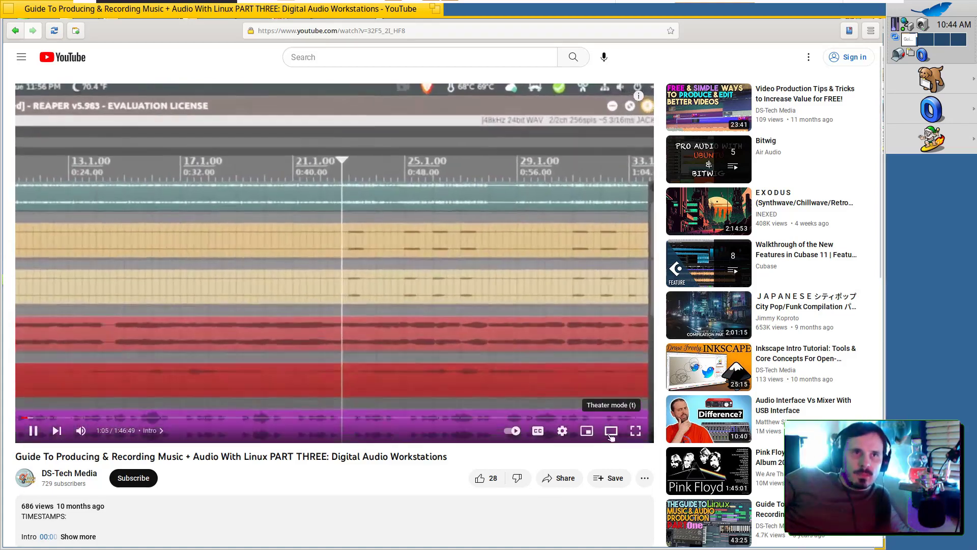
pyautogui.click(611, 431)
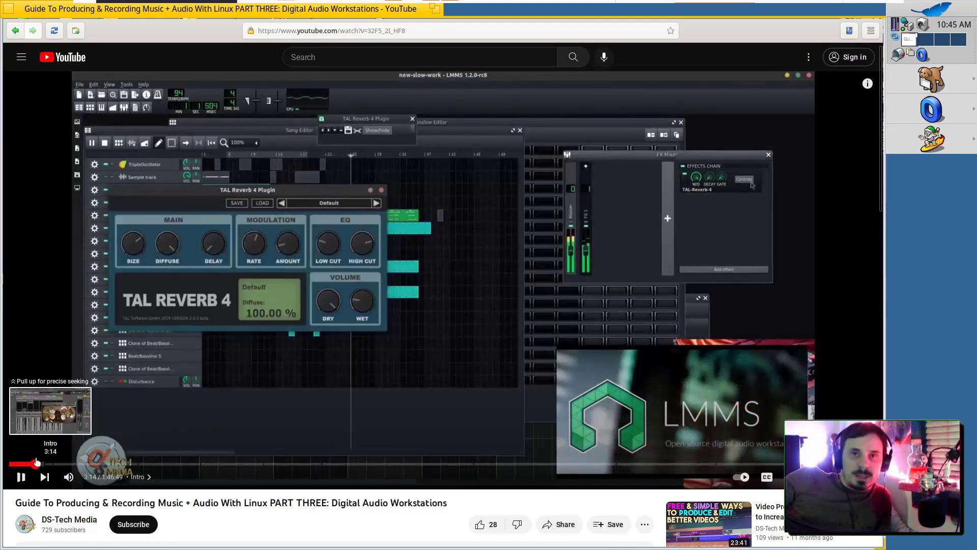
pyautogui.click(35, 464)
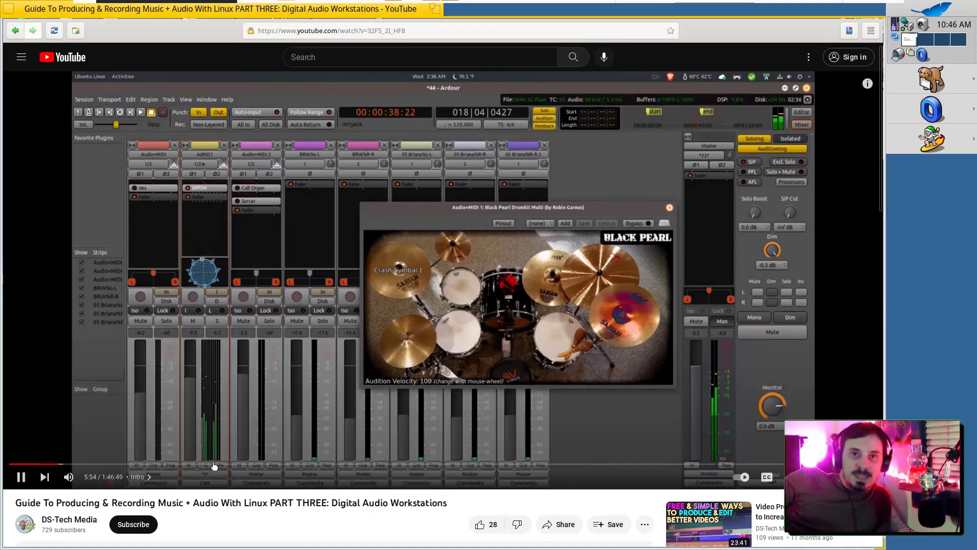
pyautogui.click(212, 464)
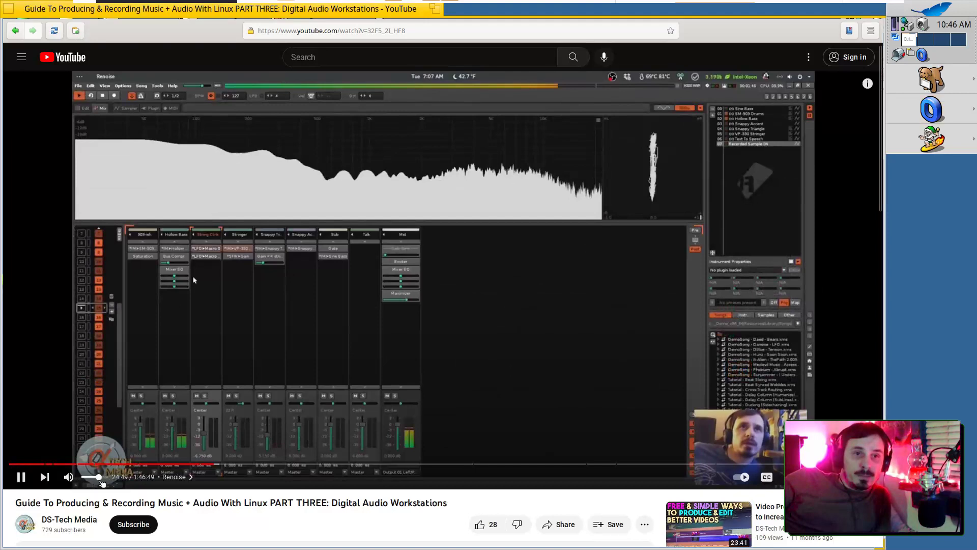
pyautogui.moveTo(214, 465); pyautogui.dragTo(291, 465)
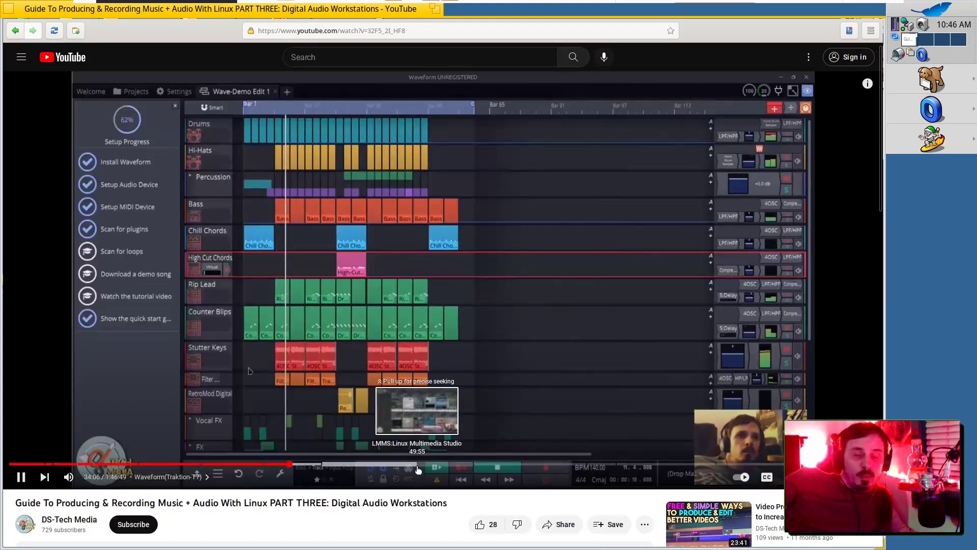
pyautogui.click(416, 465)
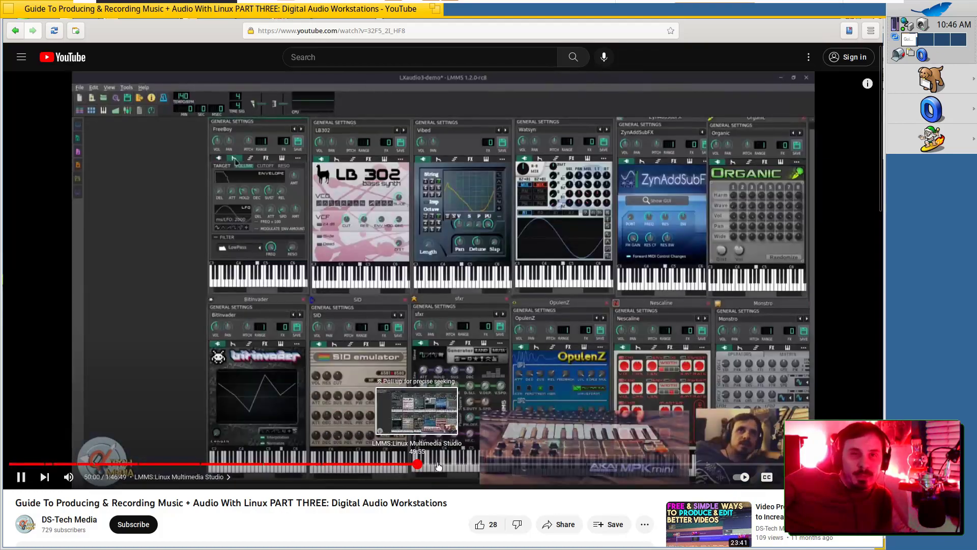
pyautogui.click(454, 464)
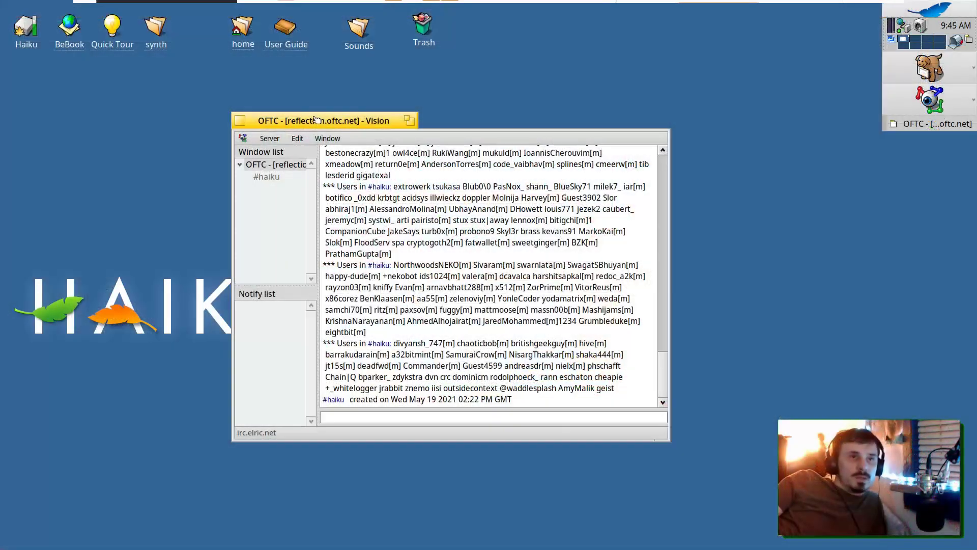
pyautogui.click(271, 138)
pyautogui.click(283, 164)
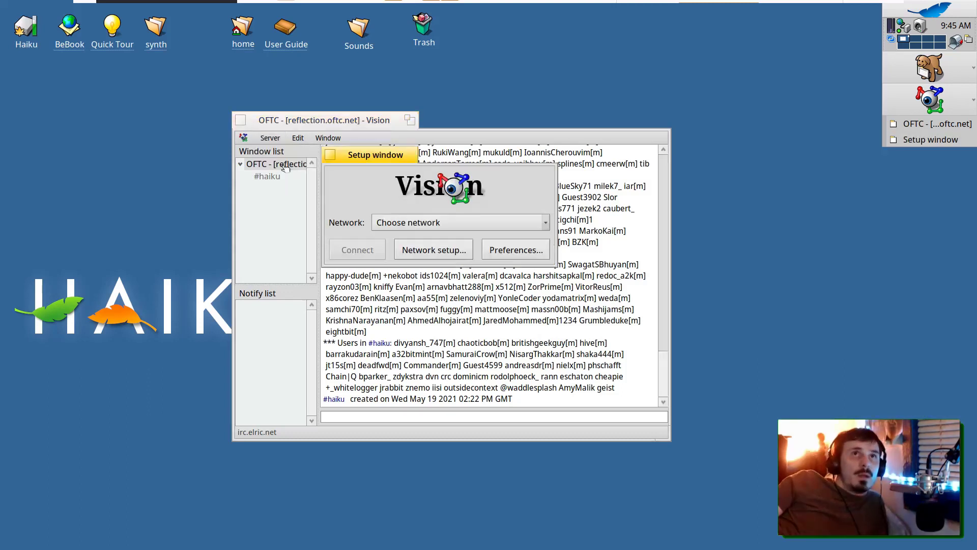
pyautogui.click(515, 250)
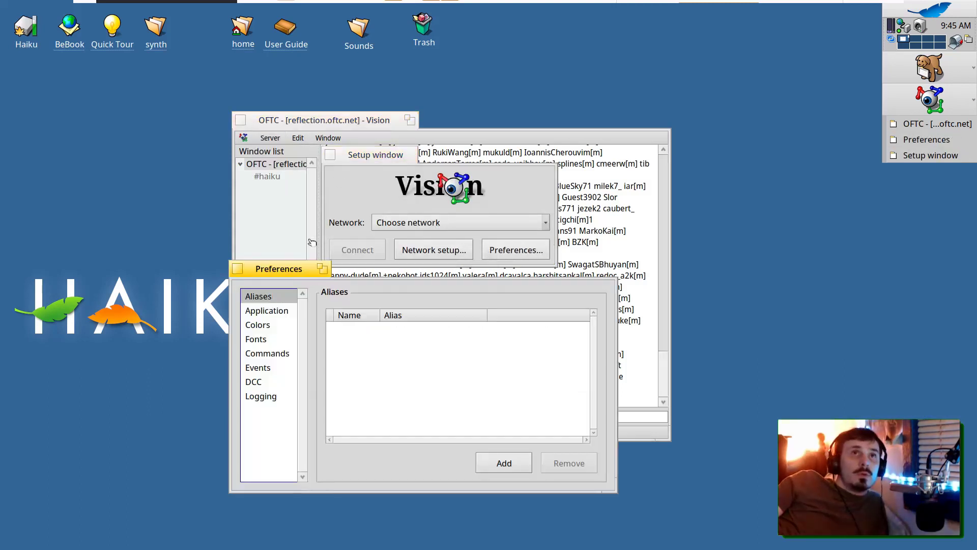
pyautogui.click(383, 179)
pyautogui.moveTo(361, 162); pyautogui.dragTo(731, 173)
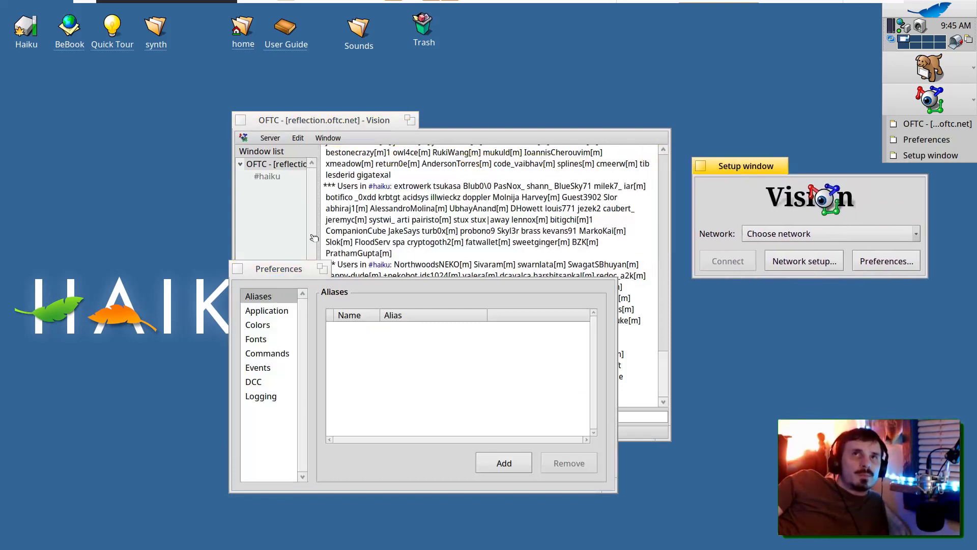
pyautogui.moveTo(279, 273); pyautogui.dragTo(167, 193)
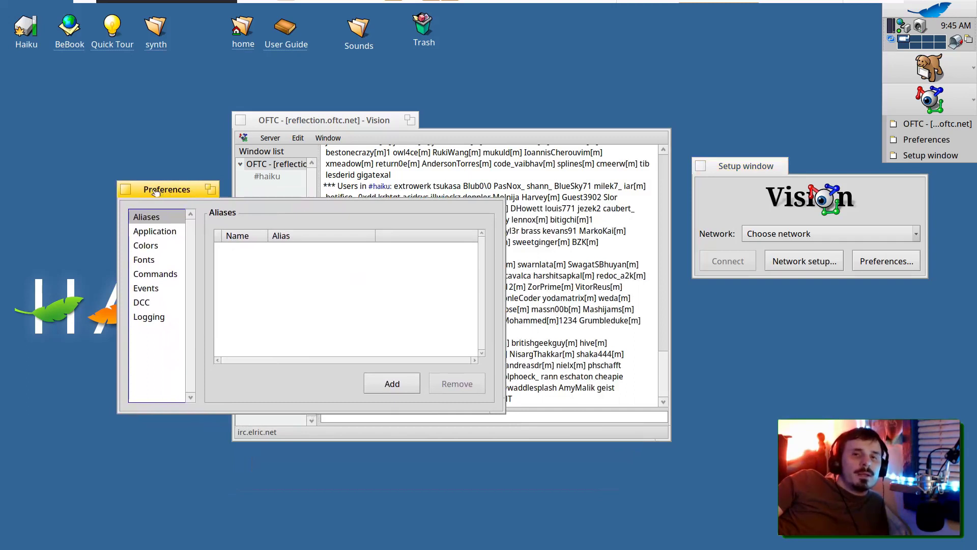
pyautogui.moveTo(154, 191); pyautogui.dragTo(154, 170)
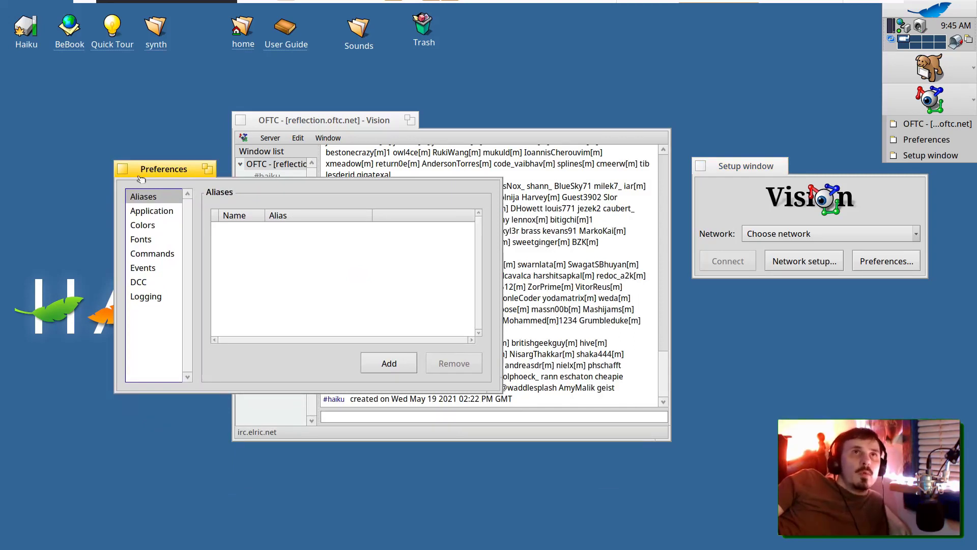
# Step: Look through Vision's Application, Colors and Aliases preference pages
pyautogui.click(152, 210)
pyautogui.click(143, 226)
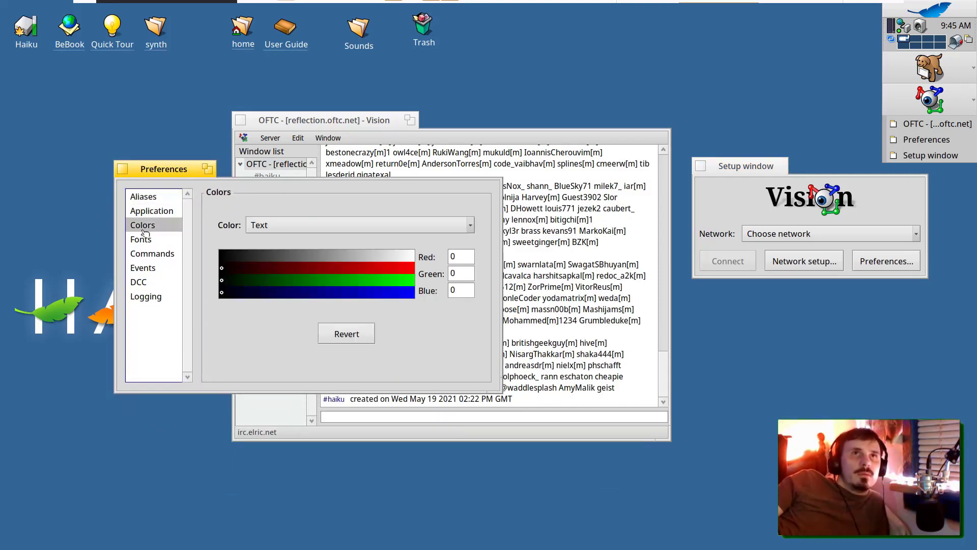
pyautogui.click(165, 198)
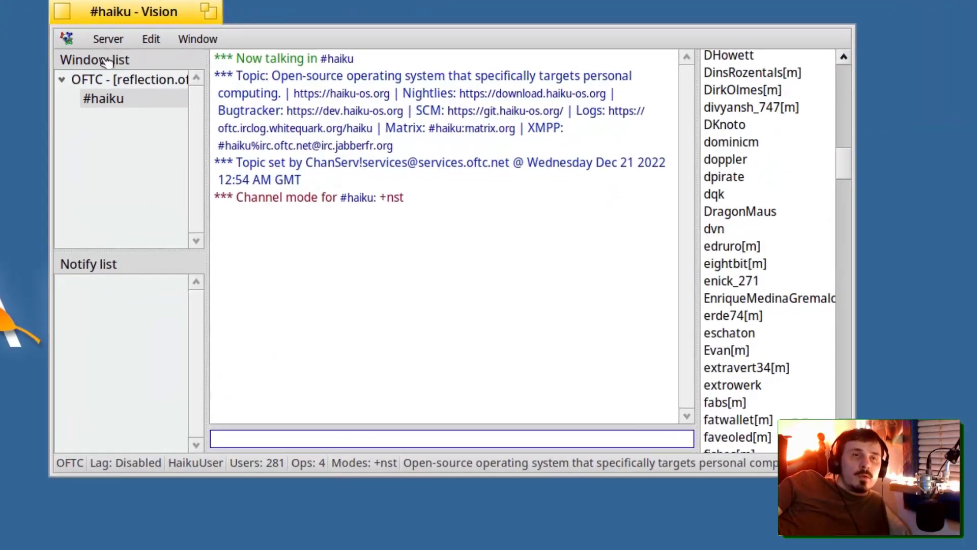
# Step: List the channels on the OFTC server in Vision and skim down the channel list
pyautogui.click(129, 42)
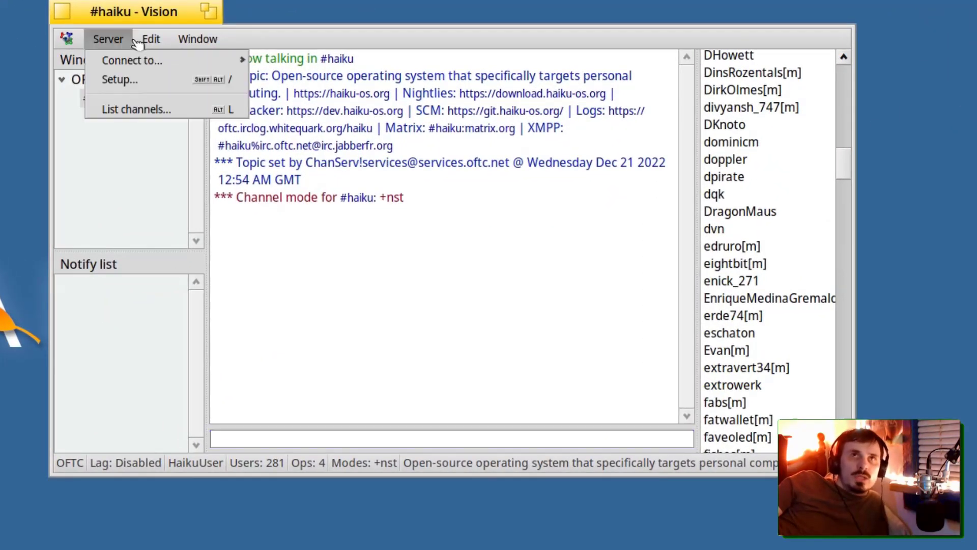
pyautogui.moveTo(232, 45)
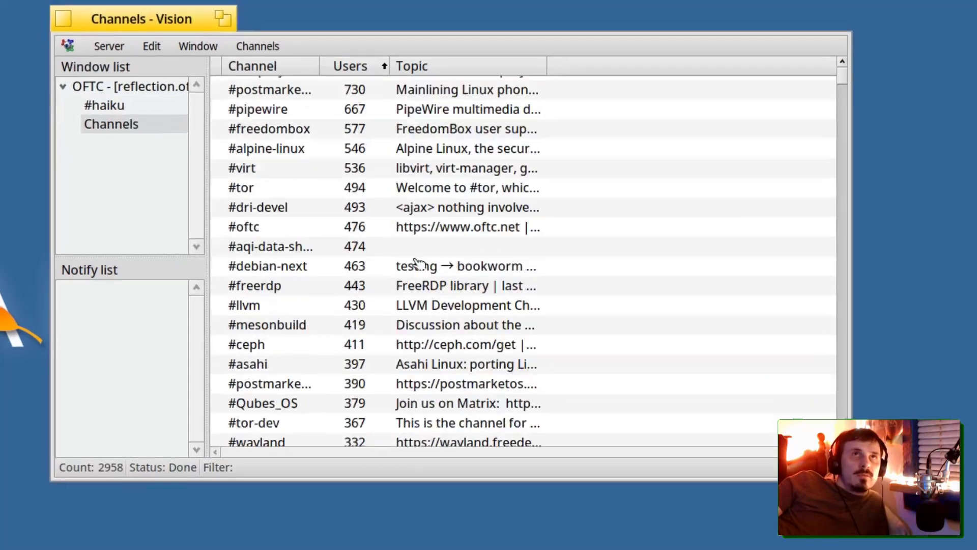
pyautogui.scroll(-4, 414, 263)
pyautogui.click(539, 209)
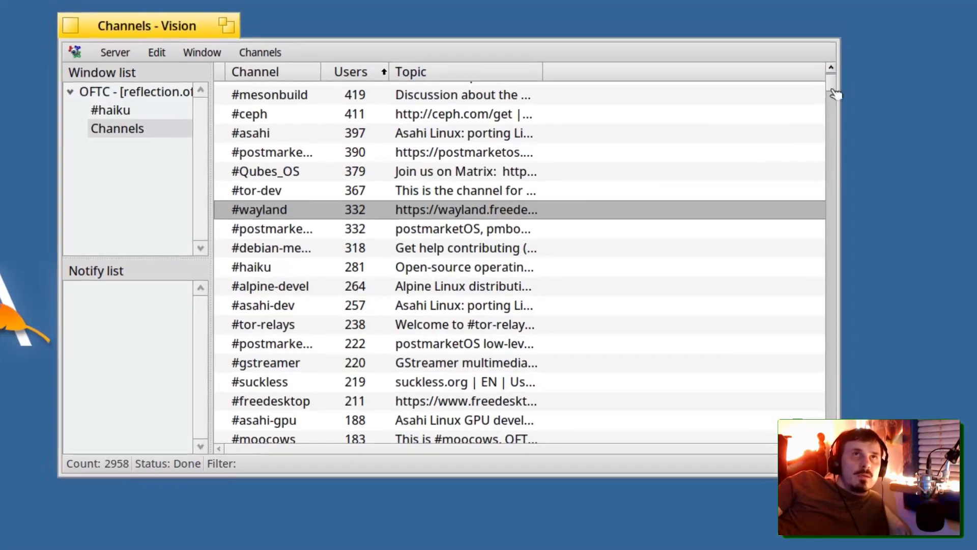
pyautogui.click(820, 96)
pyautogui.moveTo(840, 96); pyautogui.dragTo(724, 99)
# Step: Launch People to open an empty new person form
pyautogui.click(969, 3)
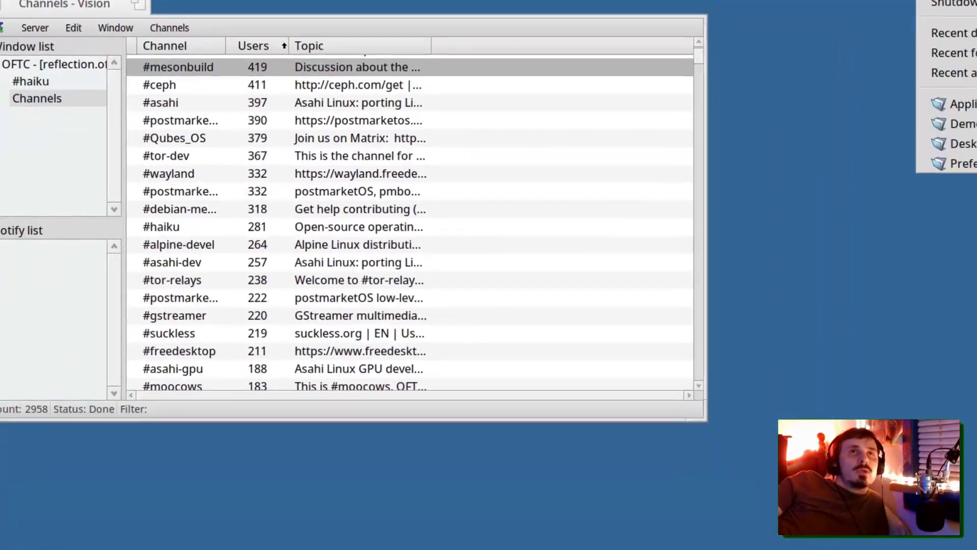
pyautogui.moveTo(955, 106)
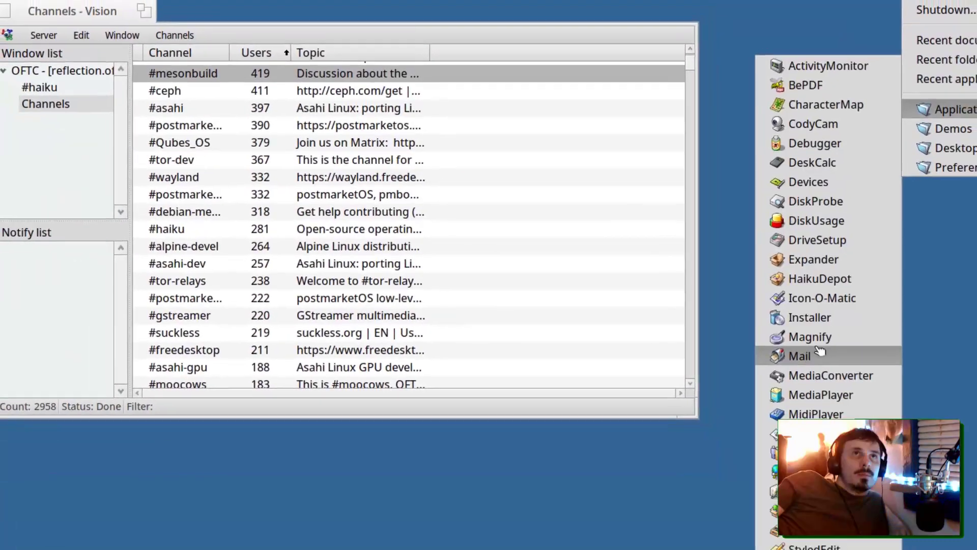
pyautogui.click(794, 445)
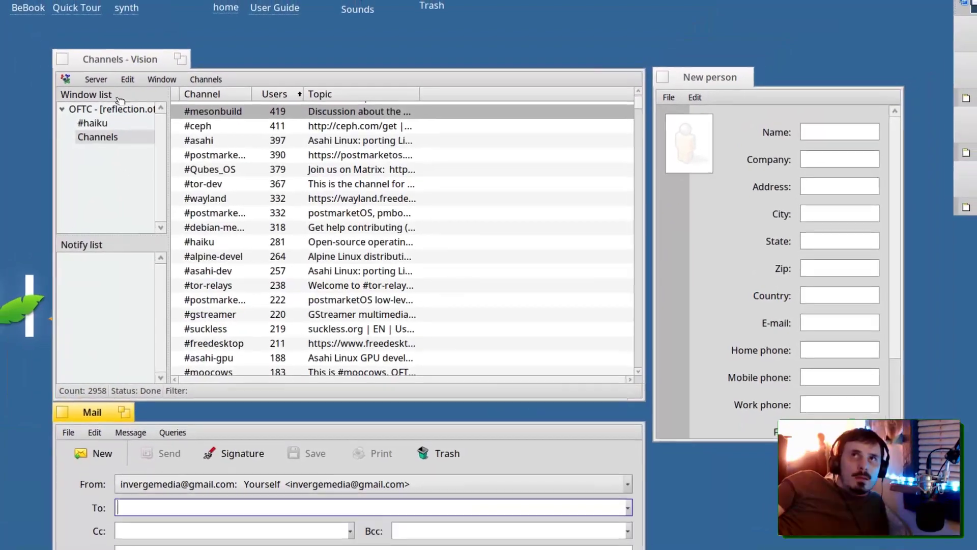
# Step: Tile the Vision channels, Mail and New person windows edge to edge and move them as one group
pyautogui.moveTo(120, 59); pyautogui.dragTo(113, 30)
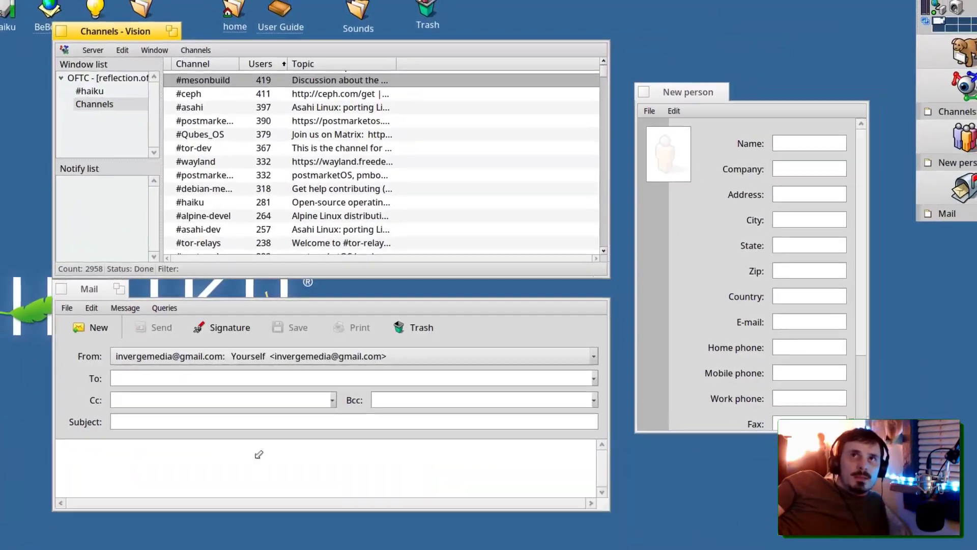
pyautogui.moveTo(720, 79); pyautogui.dragTo(694, 50)
pyautogui.moveTo(71, 31); pyautogui.dragTo(102, 61)
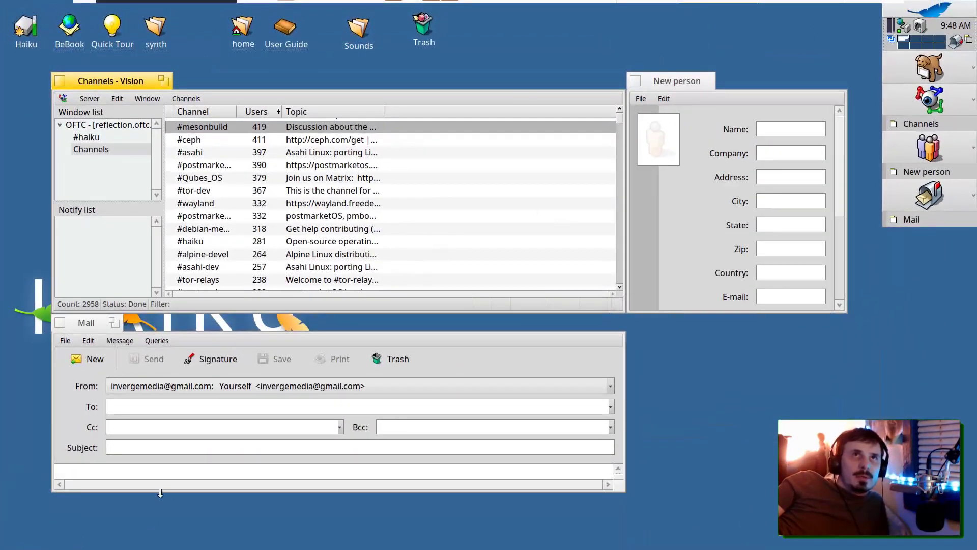
pyautogui.moveTo(160, 493); pyautogui.dragTo(161, 516)
pyautogui.moveTo(84, 327); pyautogui.dragTo(57, 313)
# Step: Open an empty Pe document, tile it beneath the New person window, and widen the group's Vision and Mail windows
pyautogui.click(923, 9)
pyautogui.click(908, 9)
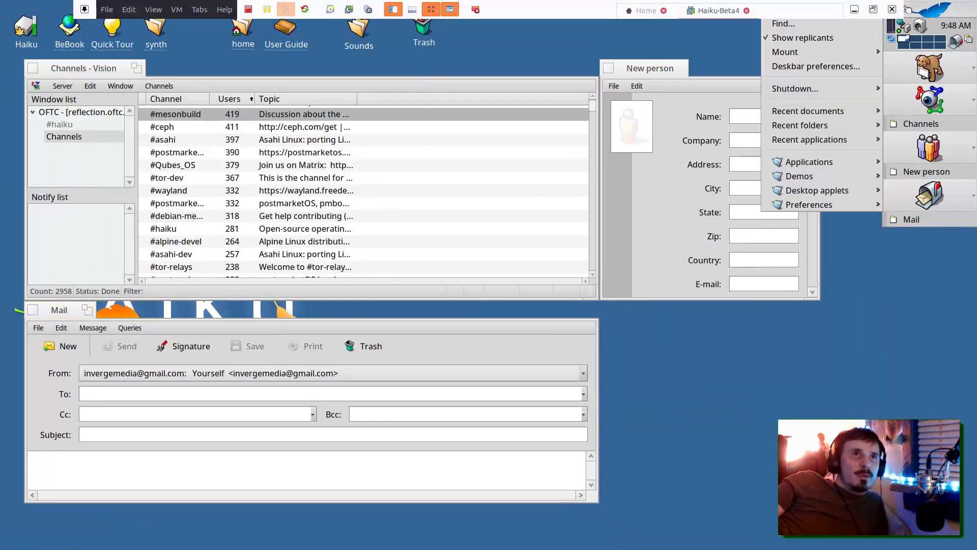
pyautogui.moveTo(809, 162)
pyautogui.click(716, 398)
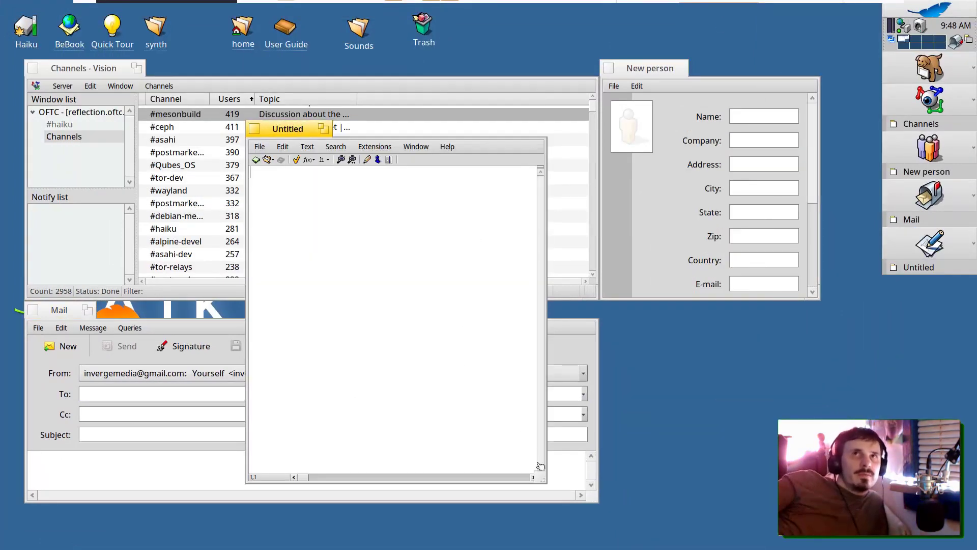
pyautogui.moveTo(540, 466); pyautogui.dragTo(582, 404)
pyautogui.moveTo(302, 129); pyautogui.dragTo(641, 259)
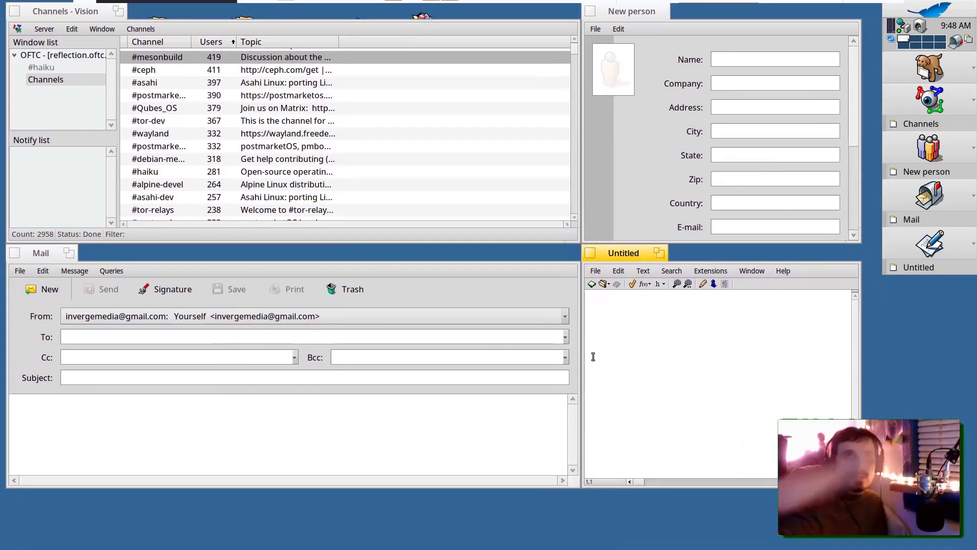
pyautogui.moveTo(593, 347); pyautogui.dragTo(614, 345)
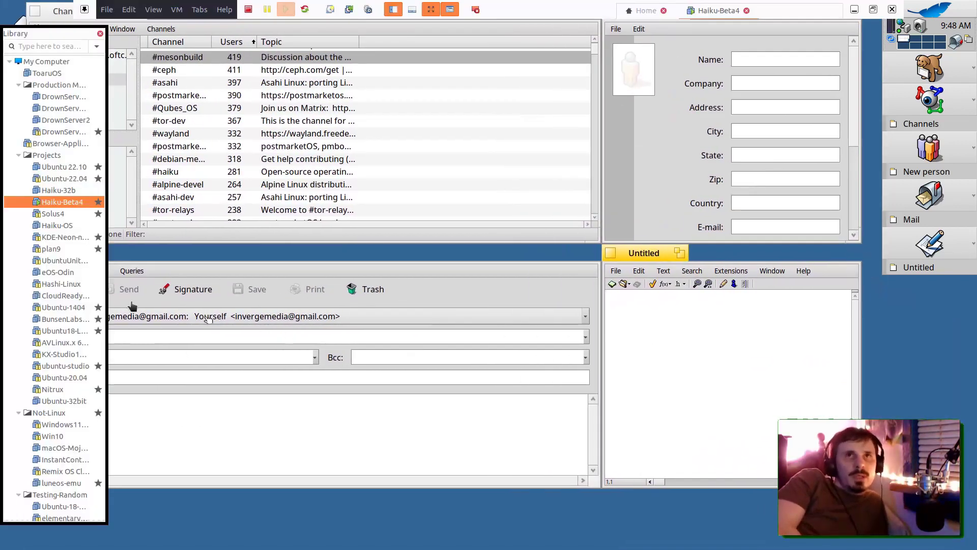
pyautogui.moveTo(68, 307); pyautogui.dragTo(401, 314)
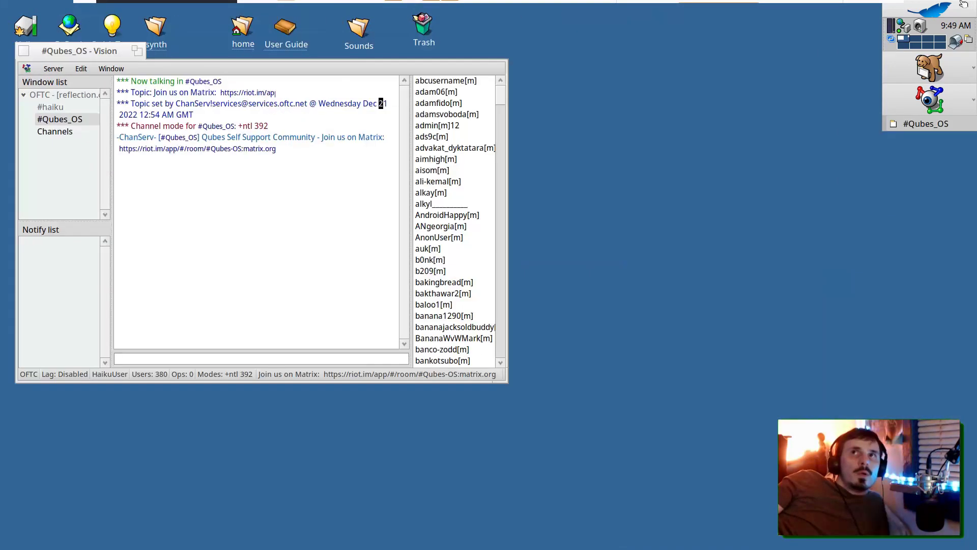
# Step: Launch CodyCam, tile its window against the Vision window's edge, and move the pair as one group
pyautogui.click(963, 4)
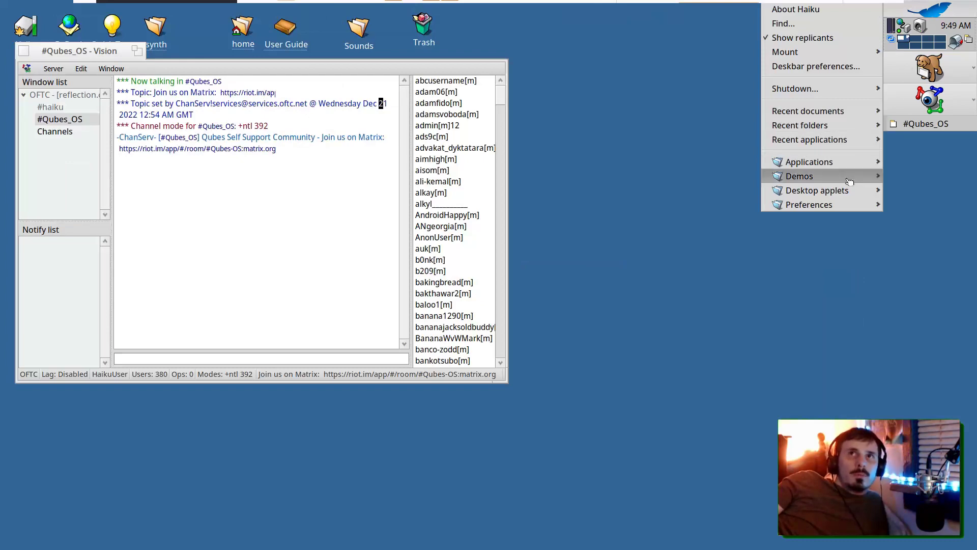
pyautogui.moveTo(851, 160)
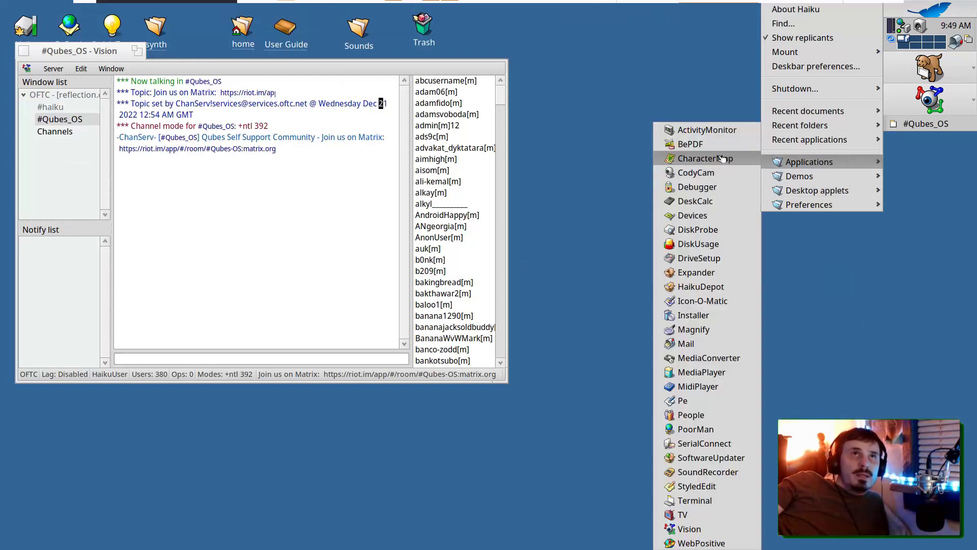
pyautogui.click(712, 173)
pyautogui.moveTo(46, 23); pyautogui.dragTo(527, 117)
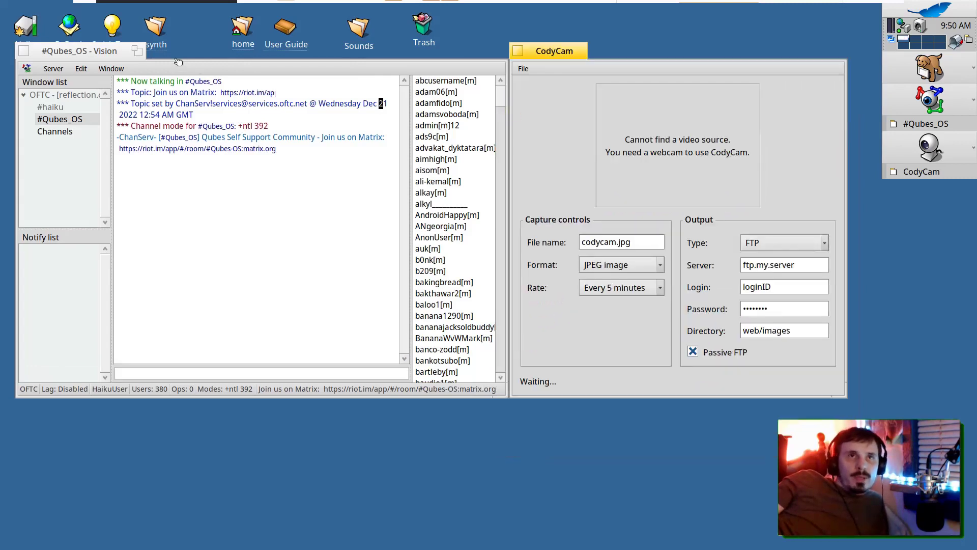
pyautogui.moveTo(118, 56); pyautogui.dragTo(139, 124)
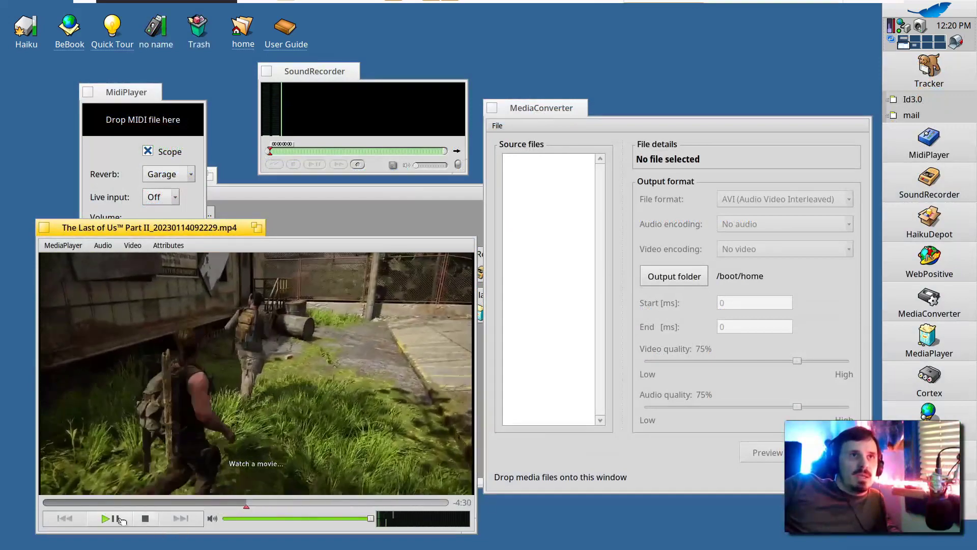
# Step: Load The Last of Us Part II_20230114092229.mp4 into MediaConverter and look through the file format and audio encoding options
pyautogui.moveTo(555, 137); pyautogui.dragTo(402, 134)
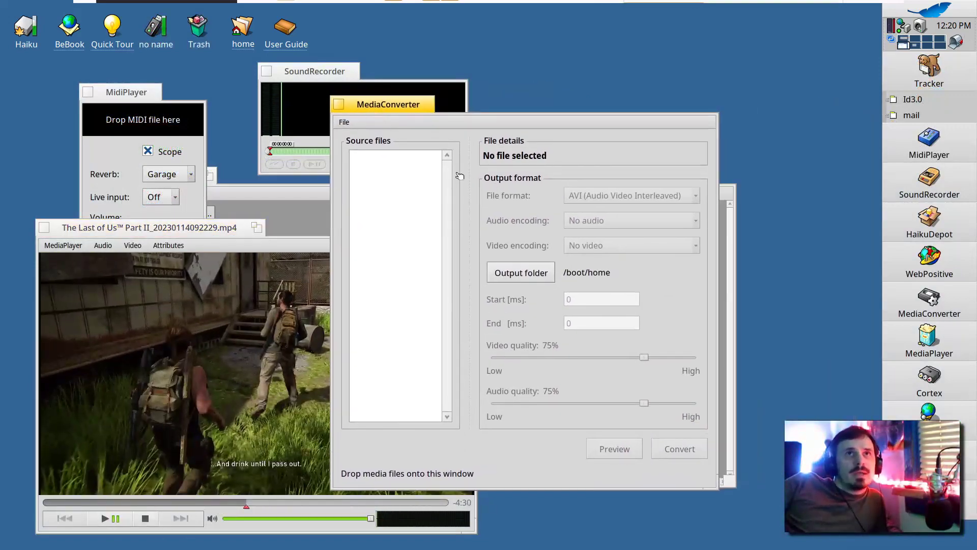
pyautogui.click(397, 167)
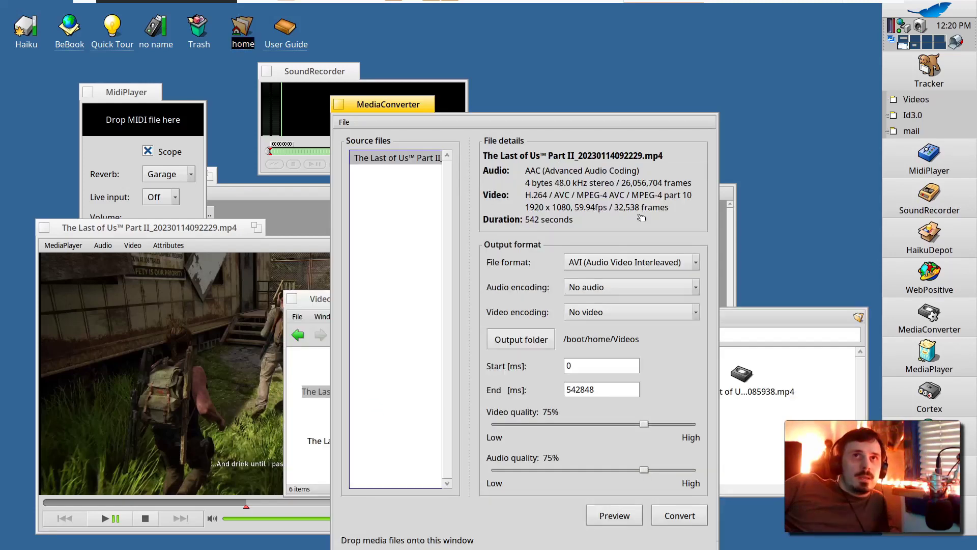
pyautogui.click(626, 262)
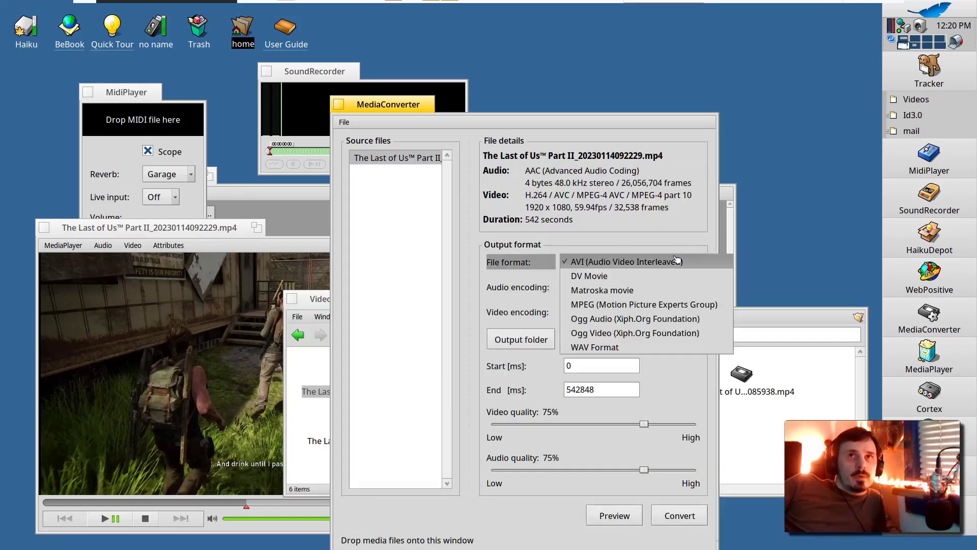
pyautogui.click(626, 262)
pyautogui.click(628, 287)
pyautogui.click(627, 286)
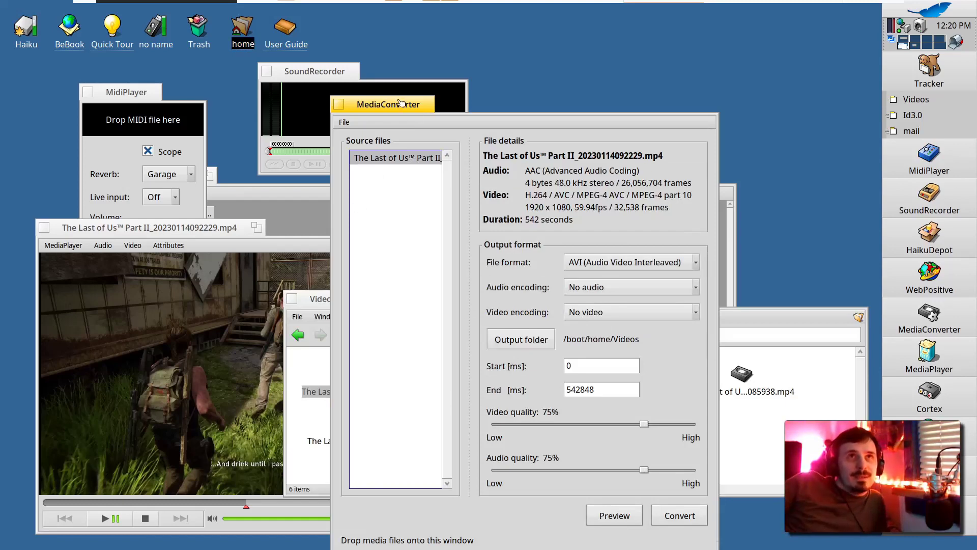
# Step: Reposition the MediaConverter window and watch The Last of Us Part II_20230114092229.mkv in MediaPlayer
pyautogui.moveTo(400, 104); pyautogui.dragTo(422, 20)
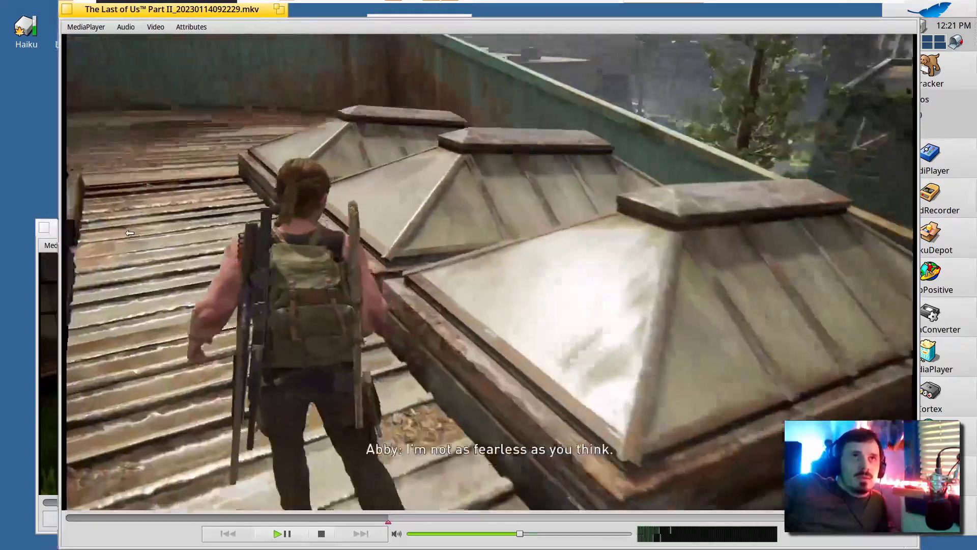
pyautogui.moveTo(130, 232); pyautogui.dragTo(441, 450)
pyautogui.moveTo(801, 536); pyautogui.dragTo(631, 265)
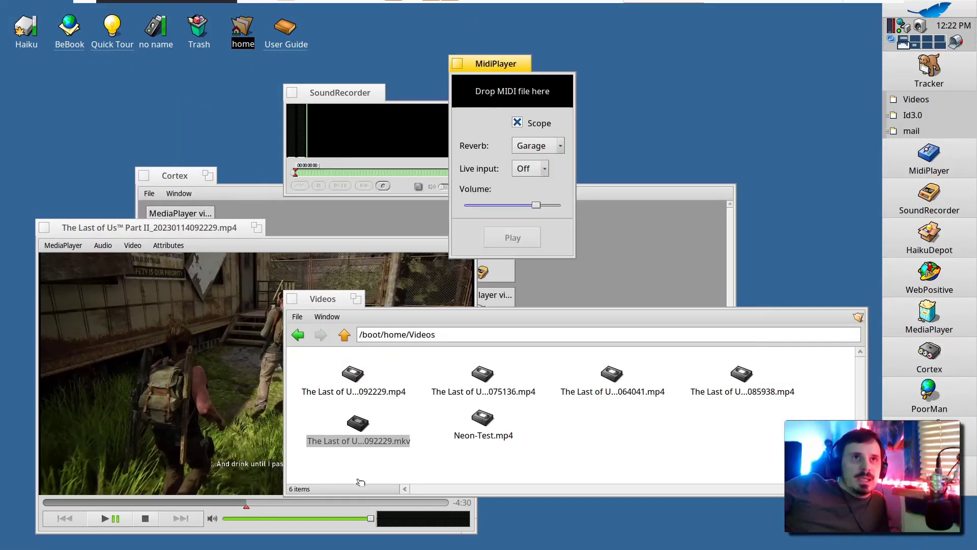
# Step: Browse to /boot/system/data/synth, try to load TimGM6mb.sf2 into MidiPlayer, and close the synth folder
pyautogui.click(354, 488)
pyautogui.moveTo(340, 517)
pyautogui.moveTo(406, 530)
pyautogui.moveTo(496, 318)
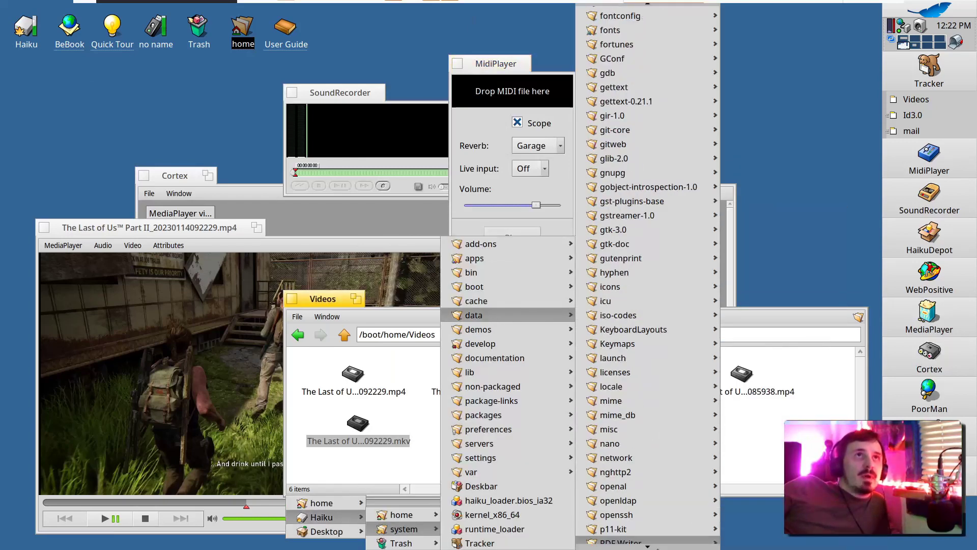
pyautogui.click(657, 484)
pyautogui.moveTo(502, 307); pyautogui.dragTo(495, 104)
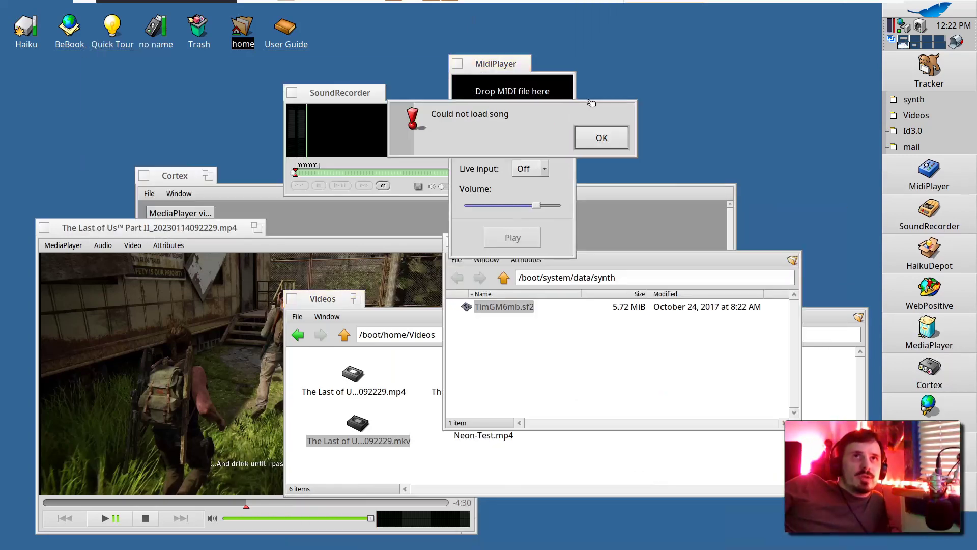
pyautogui.click(581, 146)
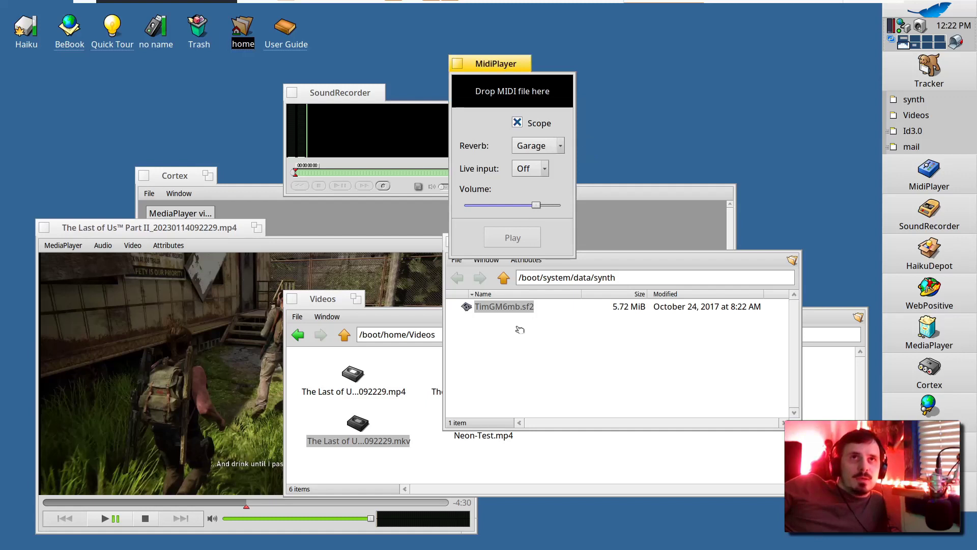
pyautogui.hotkey('alt', 'w')
# Step: Set MidiPlayer's live input to /dev/midi/usb/0-0, try the Closet and Garage reverbs, and quit MidiPlayer
pyautogui.click(522, 170)
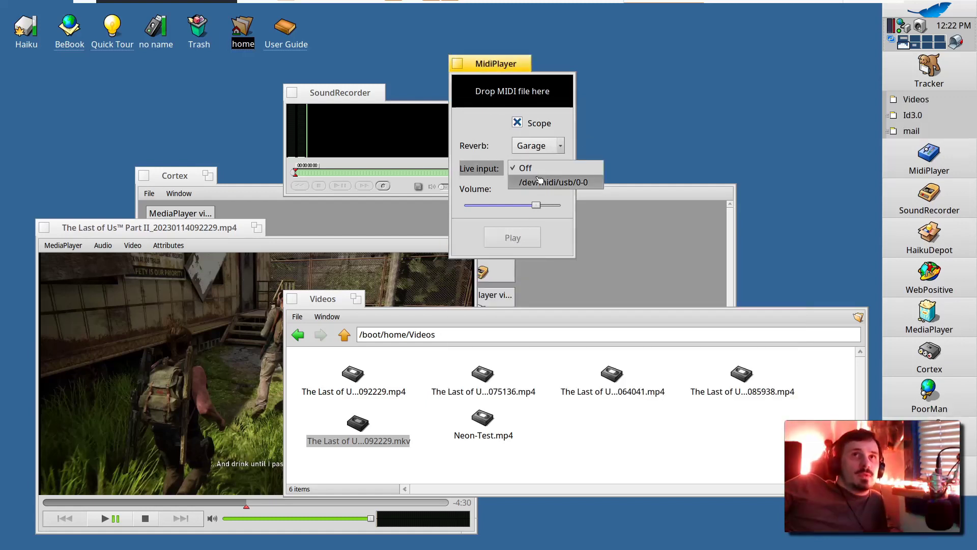
pyautogui.click(583, 184)
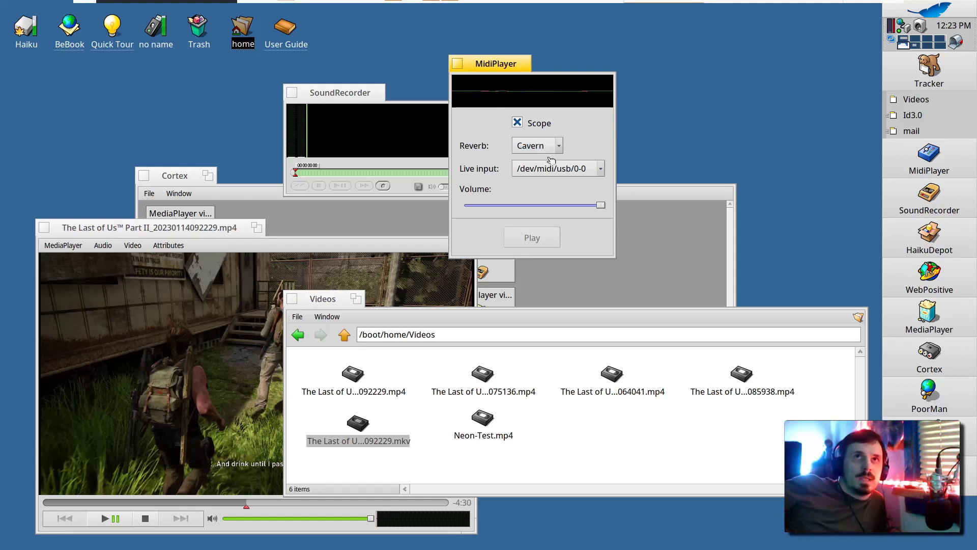
pyautogui.click(553, 148)
pyautogui.click(548, 103)
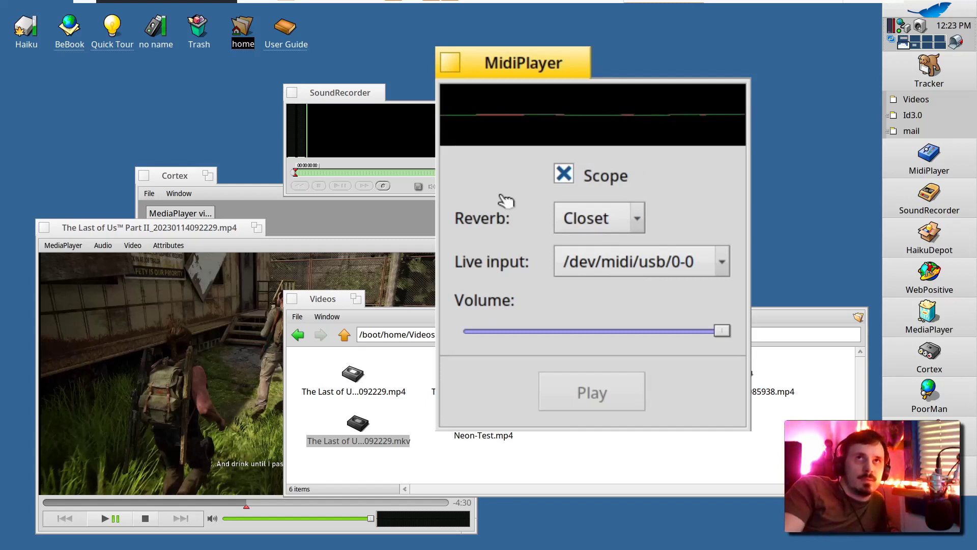
pyautogui.click(626, 219)
pyautogui.click(622, 244)
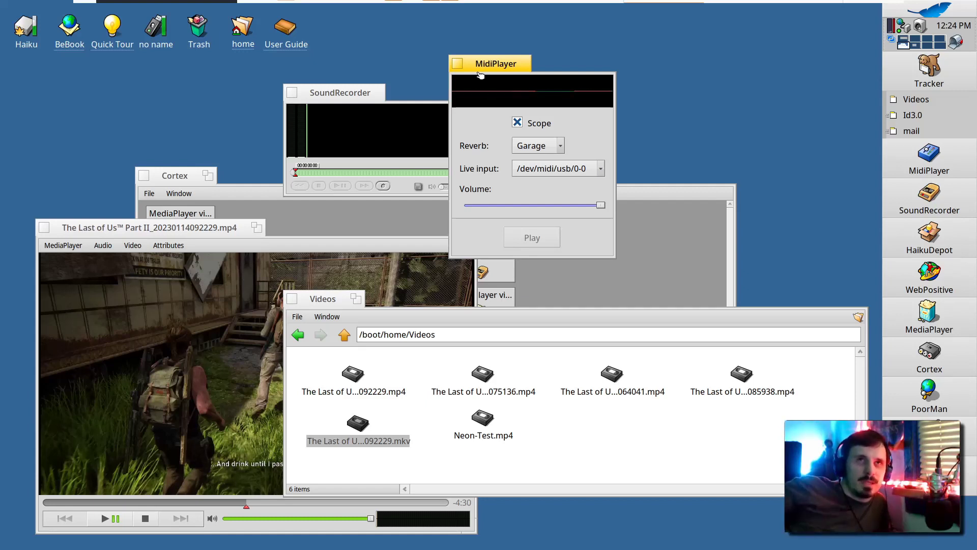
pyautogui.hotkey('alt', 'q')
# Step: Move the SoundRecorder window clear of the other windows and expand it to show its file info section
pyautogui.moveTo(340, 92); pyautogui.dragTo(413, 94)
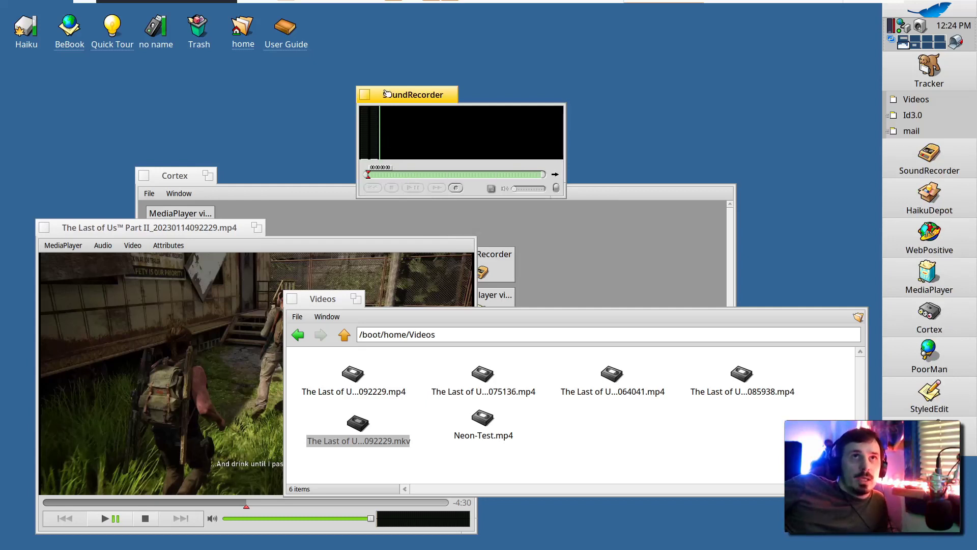
pyautogui.moveTo(411, 97); pyautogui.dragTo(404, 133)
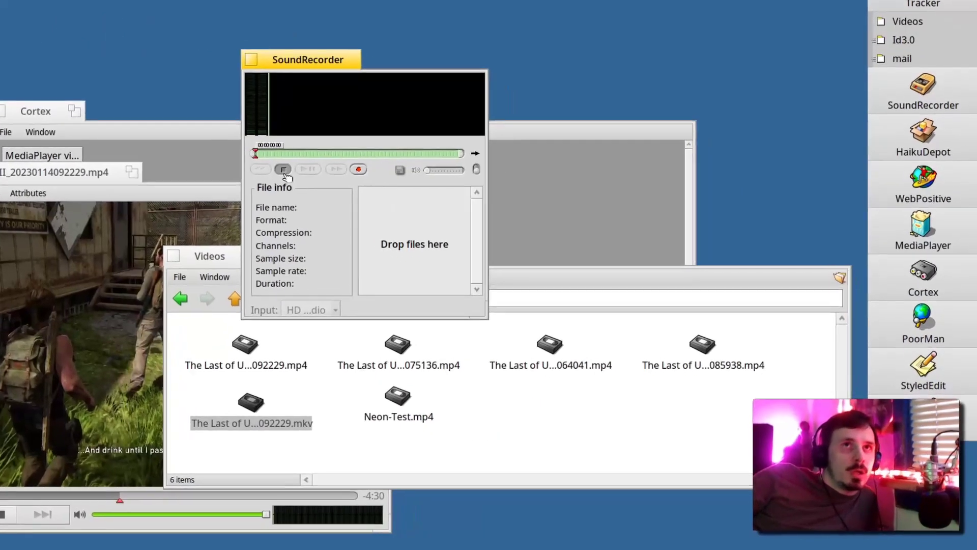
pyautogui.click(385, 225)
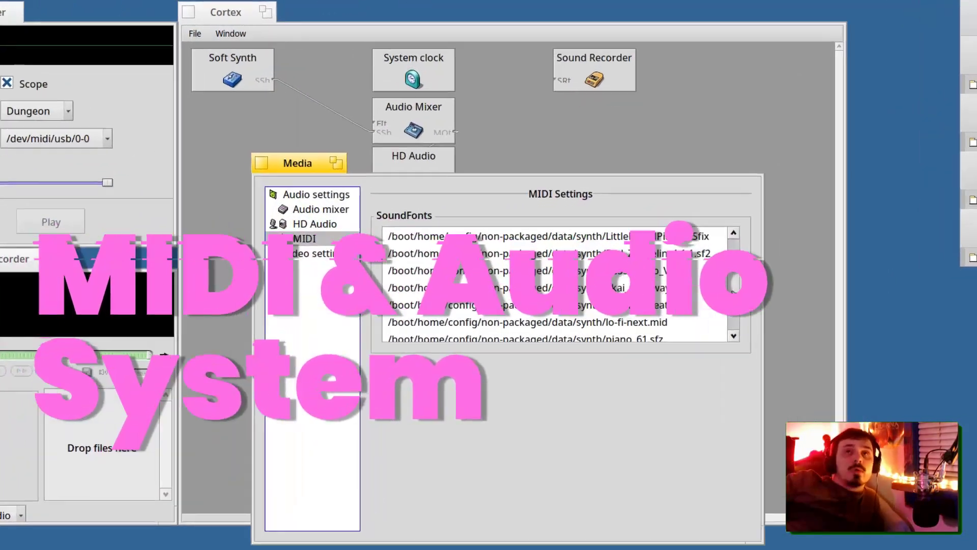
# Step: Look through the SoundFonts list in the MIDI section of the Media preferences
pyautogui.scroll(5, 696, 256)
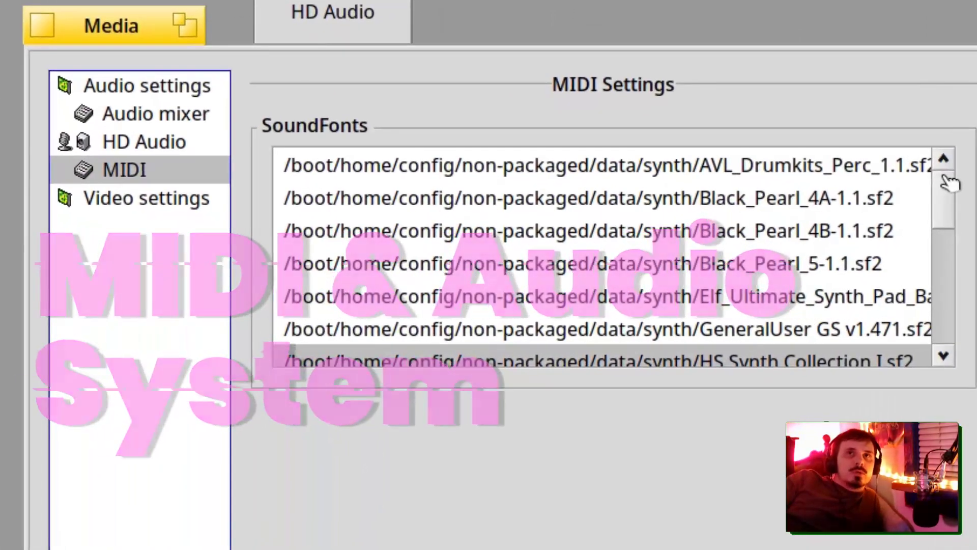
pyautogui.scroll(-2, 794, 305)
pyautogui.scroll(-5, 794, 304)
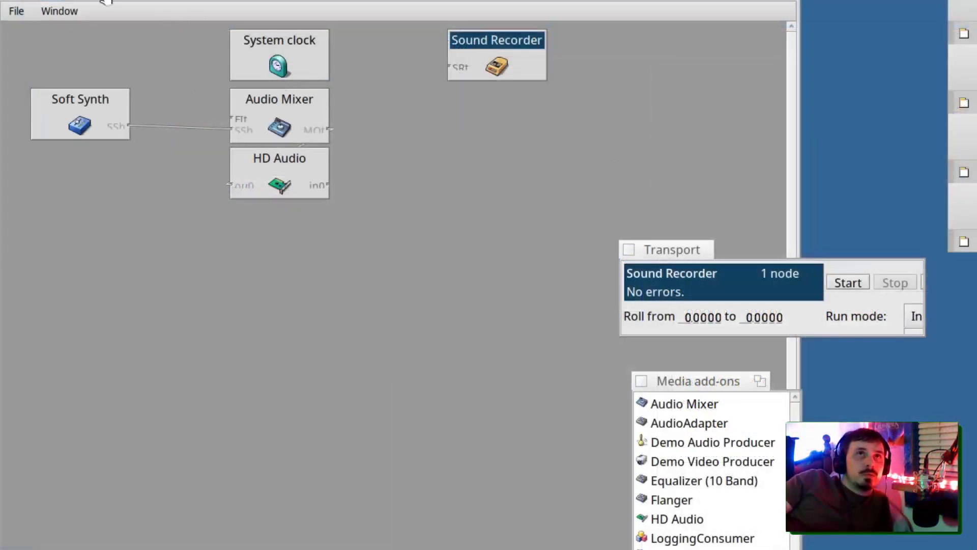
# Step: Rearrange the Sound Recorder and Soft Synth nodes on the Cortex canvas
pyautogui.moveTo(173, 12); pyautogui.dragTo(188, 19)
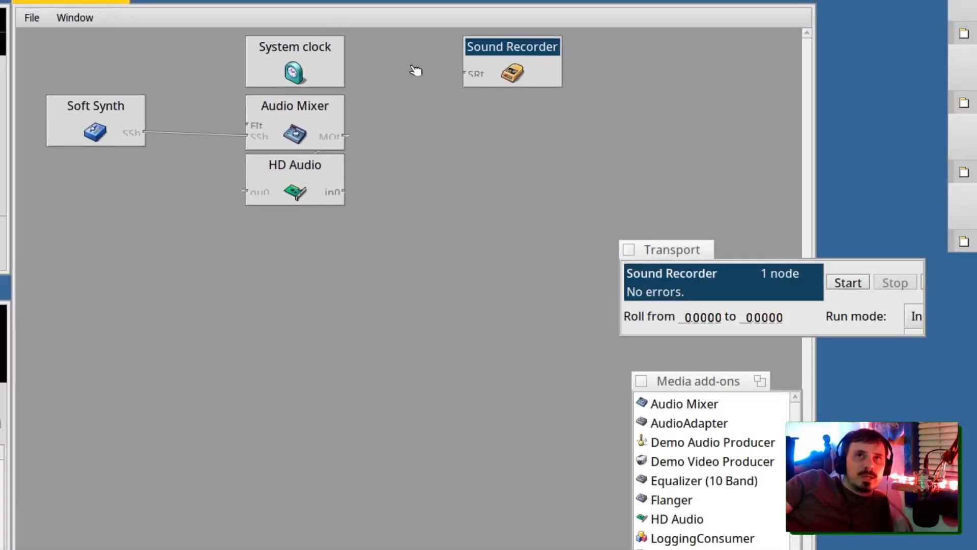
pyautogui.moveTo(500, 53); pyautogui.dragTo(535, 71)
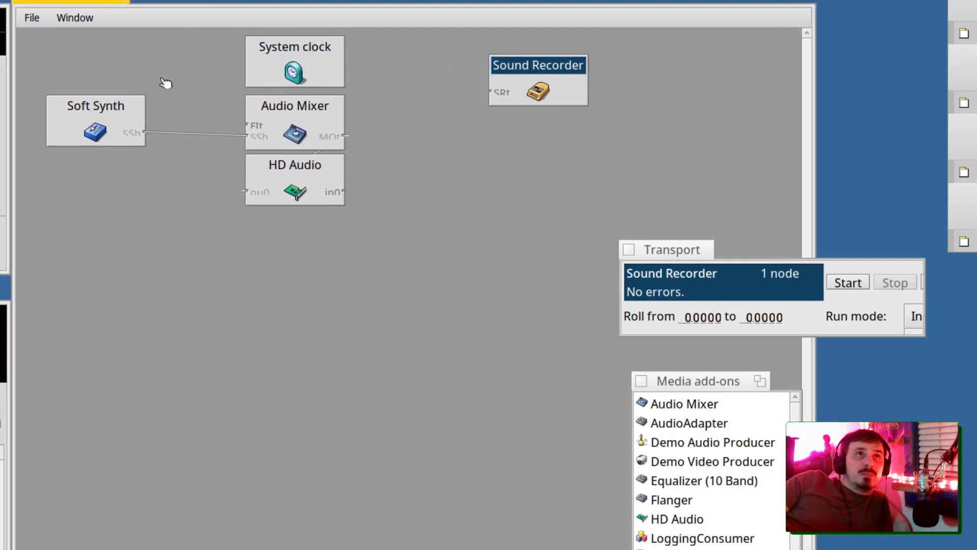
pyautogui.moveTo(123, 104); pyautogui.dragTo(130, 126)
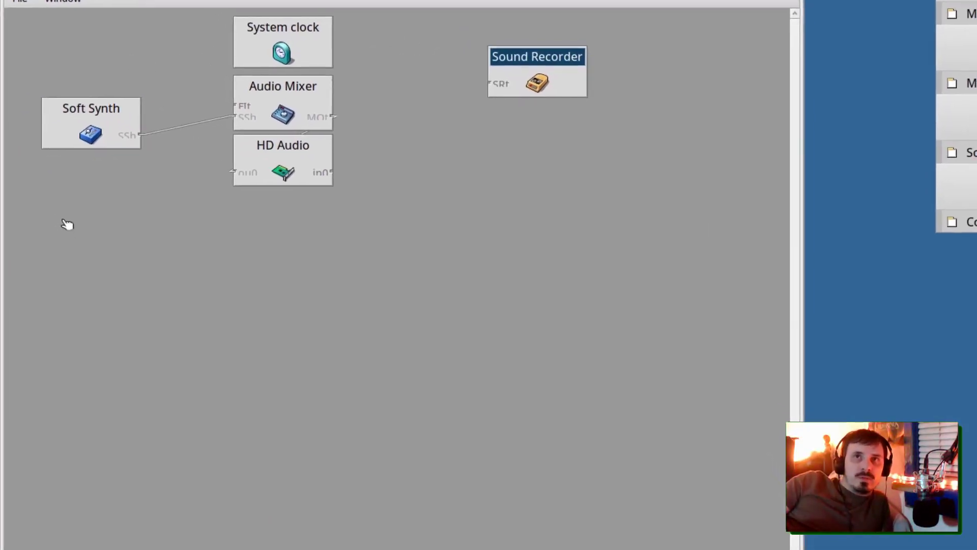
pyautogui.click(424, 365)
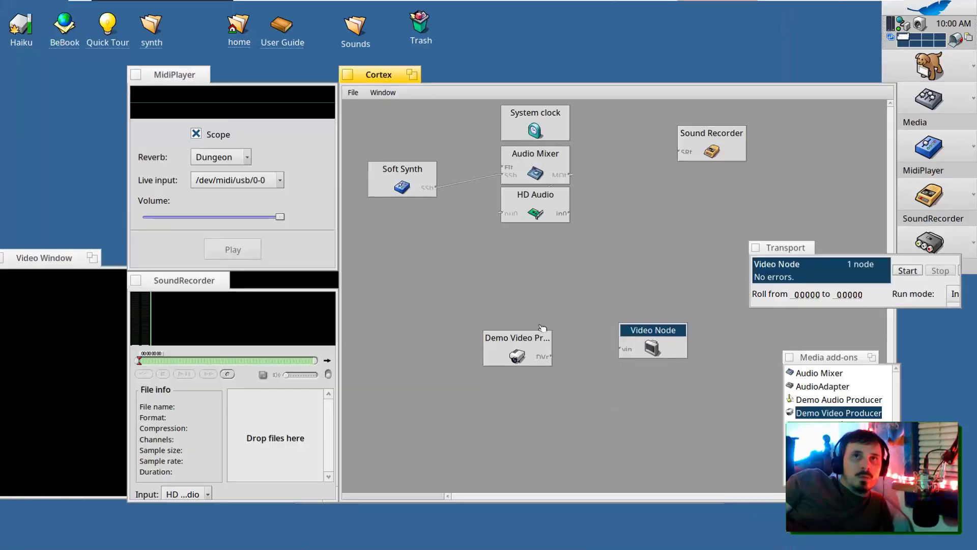
# Step: Connect the Demo Video Producer's output to the Video Node's input in Cortex and open the producer's parameters
pyautogui.moveTo(527, 345); pyautogui.dragTo(550, 344)
pyautogui.moveTo(448, 331); pyautogui.dragTo(535, 337)
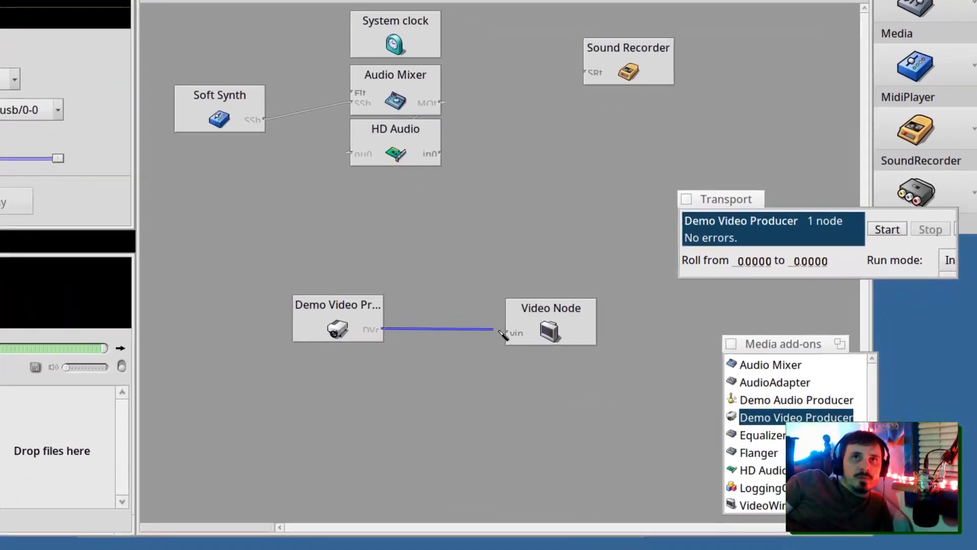
pyautogui.rightClick(378, 329)
pyautogui.click(419, 341)
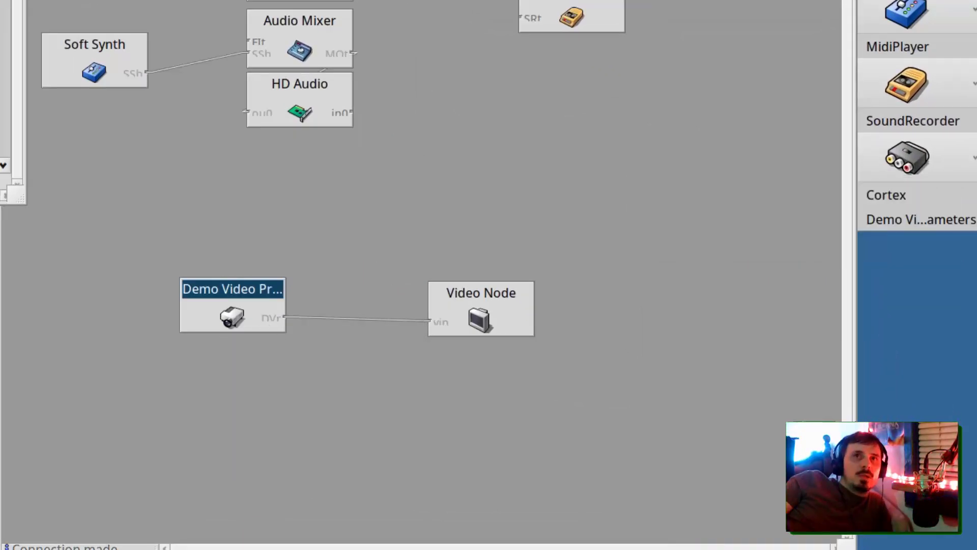
pyautogui.moveTo(0, 0); pyautogui.dragTo(359, 0)
pyautogui.click(289, 308)
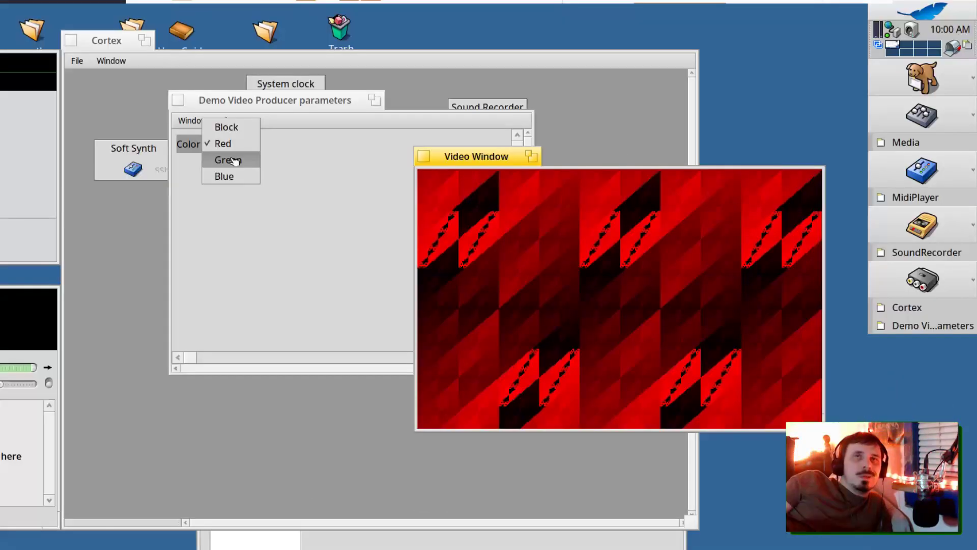
# Step: Switch the Demo Video Producer's color between Green, Block and Blue while watching the video output, finishing on Block
pyautogui.click(227, 158)
pyautogui.click(231, 144)
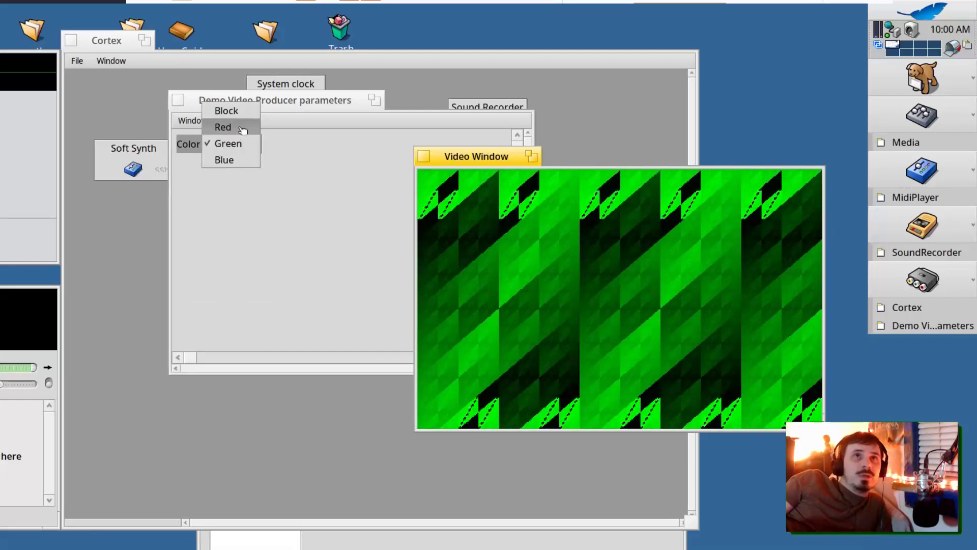
pyautogui.click(239, 111)
pyautogui.click(229, 143)
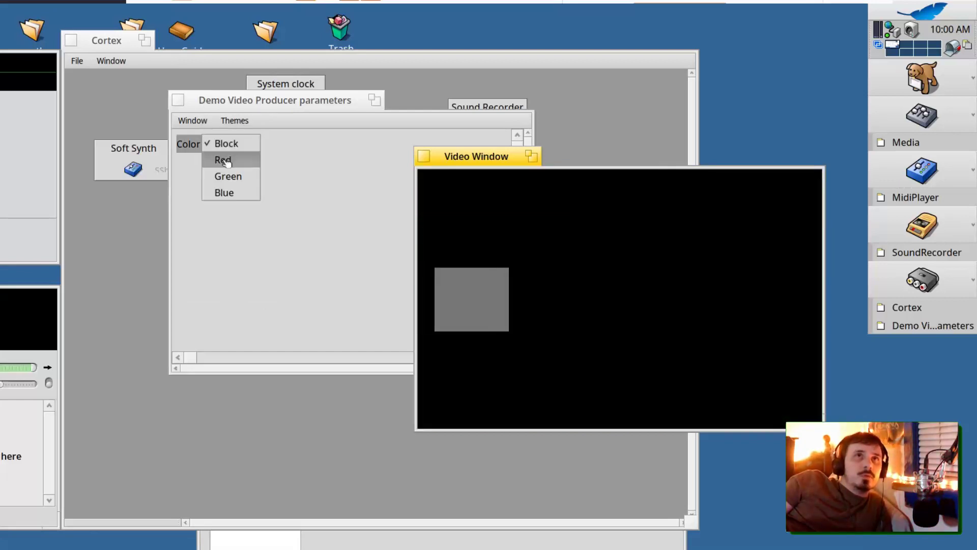
pyautogui.click(232, 192)
pyautogui.click(242, 145)
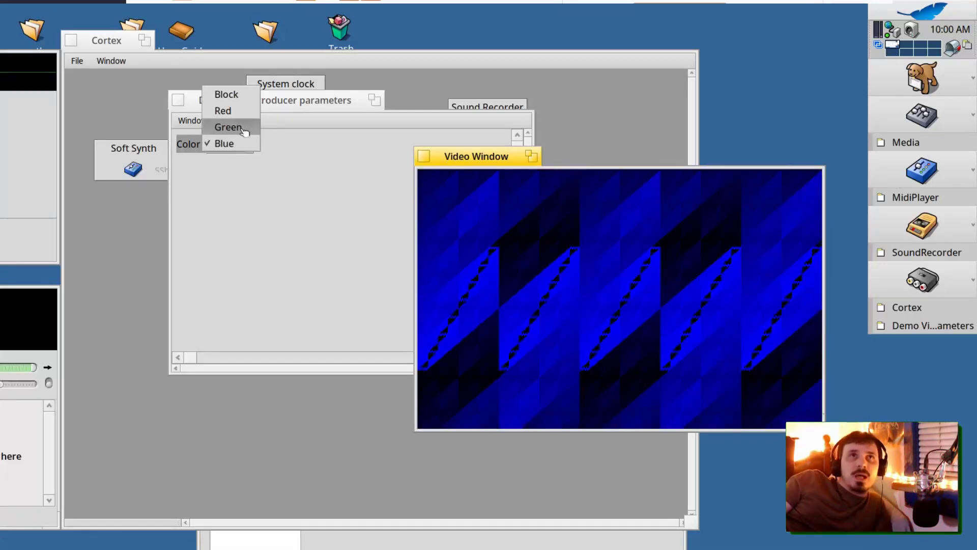
pyautogui.click(229, 127)
pyautogui.click(244, 143)
pyautogui.click(243, 107)
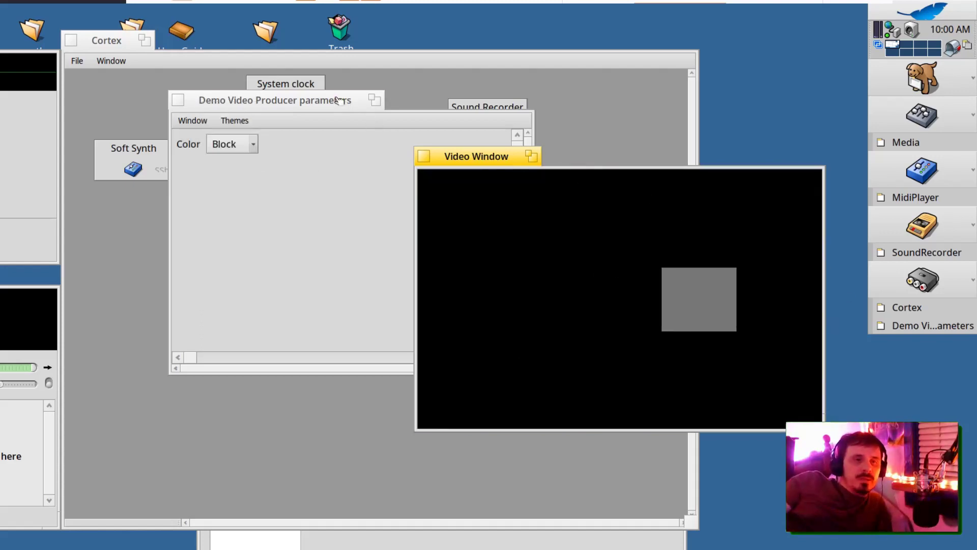
# Step: Tile the Demo Video Producer parameters window beside the Video Window, move them as a group, and close the parameters
pyautogui.moveTo(336, 99); pyautogui.dragTo(221, 156)
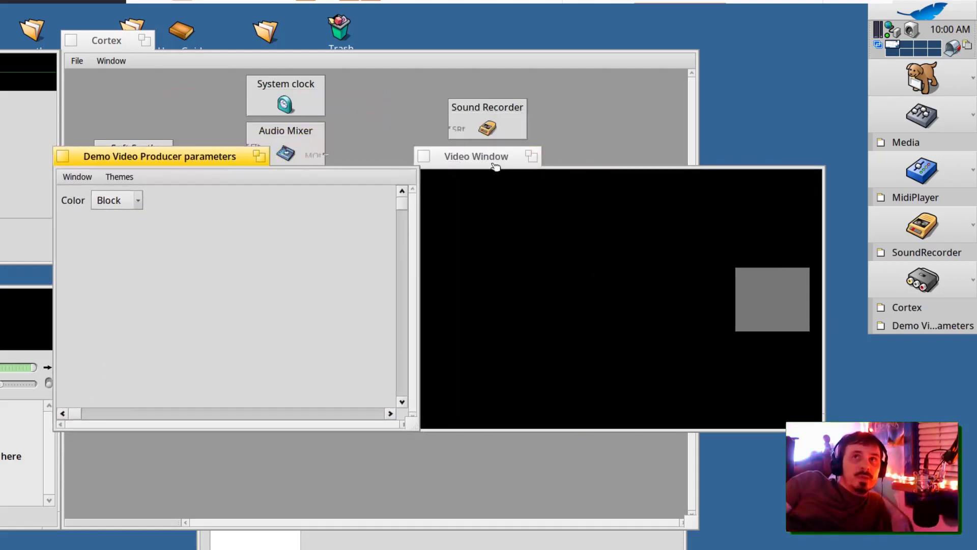
pyautogui.moveTo(494, 164); pyautogui.dragTo(527, 169)
pyautogui.click(64, 156)
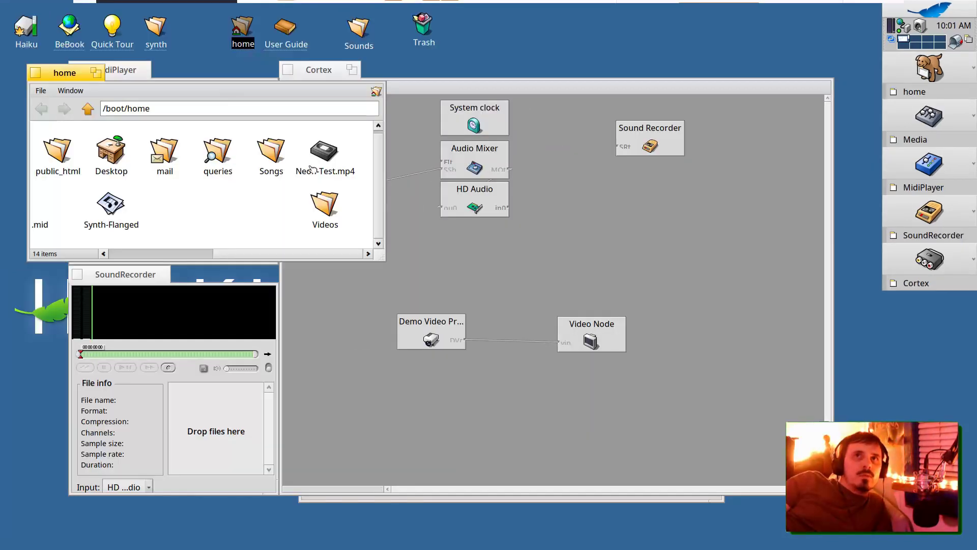
# Step: Play Neon-Test.mp4 from the home folder and lower the player's volume
pyautogui.doubleClick(312, 169)
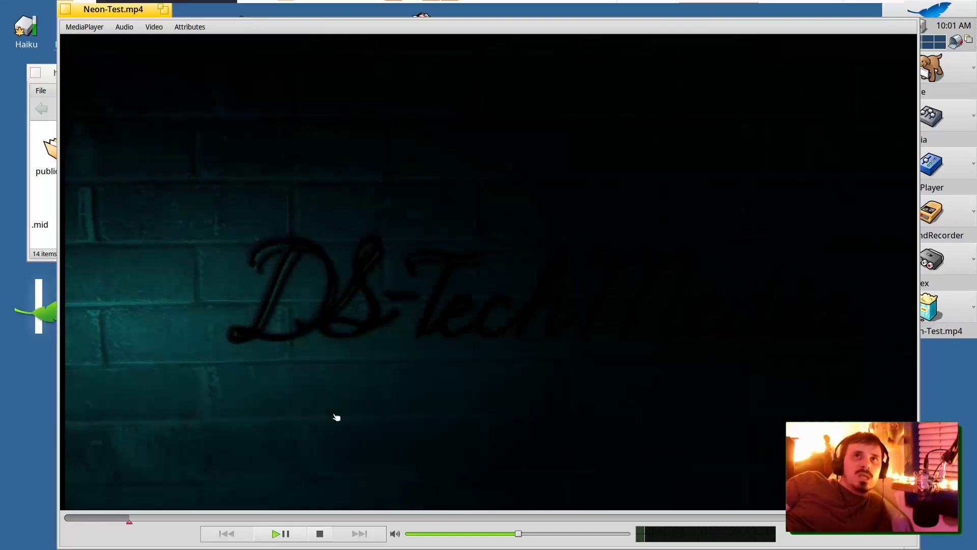
pyautogui.moveTo(518, 533); pyautogui.dragTo(478, 533)
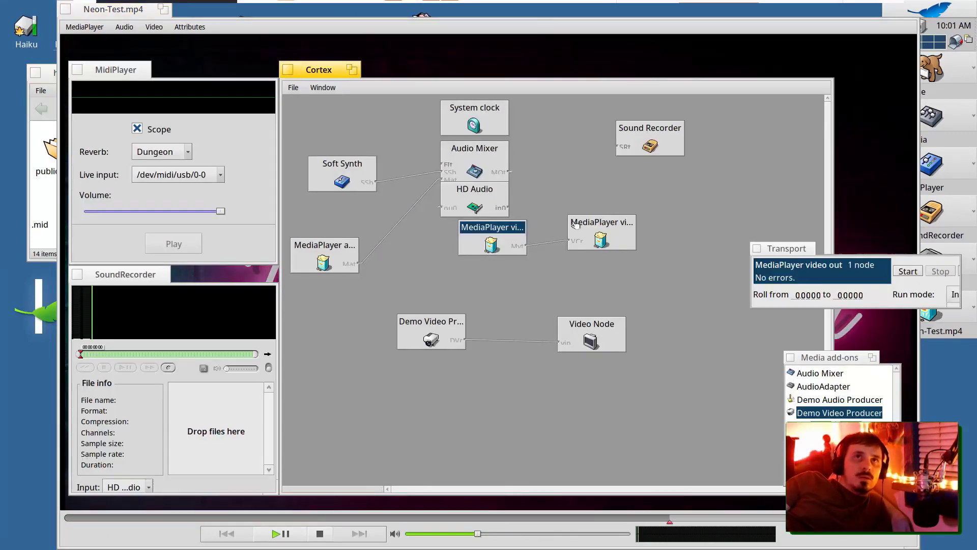
# Step: Rearrange the MediaPlayer audio and video nodes, Audio Mixer and HD Audio on the Cortex canvas to separate their connections
pyautogui.moveTo(491, 239); pyautogui.dragTo(430, 240)
pyautogui.moveTo(575, 224); pyautogui.dragTo(583, 234)
pyautogui.moveTo(313, 260)
pyautogui.mouseDown()
pyautogui.moveTo(333, 219)
pyautogui.moveTo(290, 222)
pyautogui.moveTo(320, 251)
pyautogui.mouseUp()
pyautogui.moveTo(469, 166); pyautogui.dragTo(554, 163)
pyautogui.moveTo(477, 189); pyautogui.dragTo(740, 179)
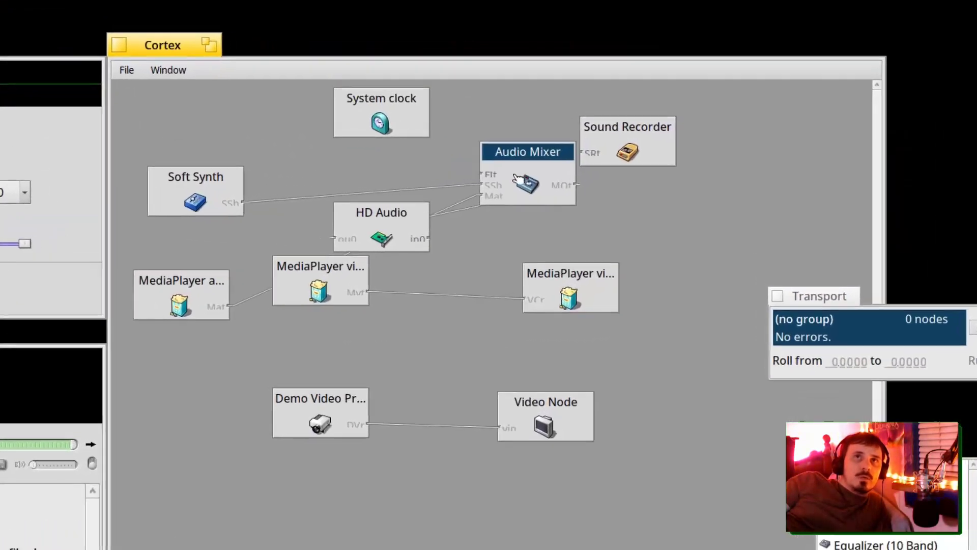
pyautogui.moveTo(764, 213); pyautogui.dragTo(793, 225)
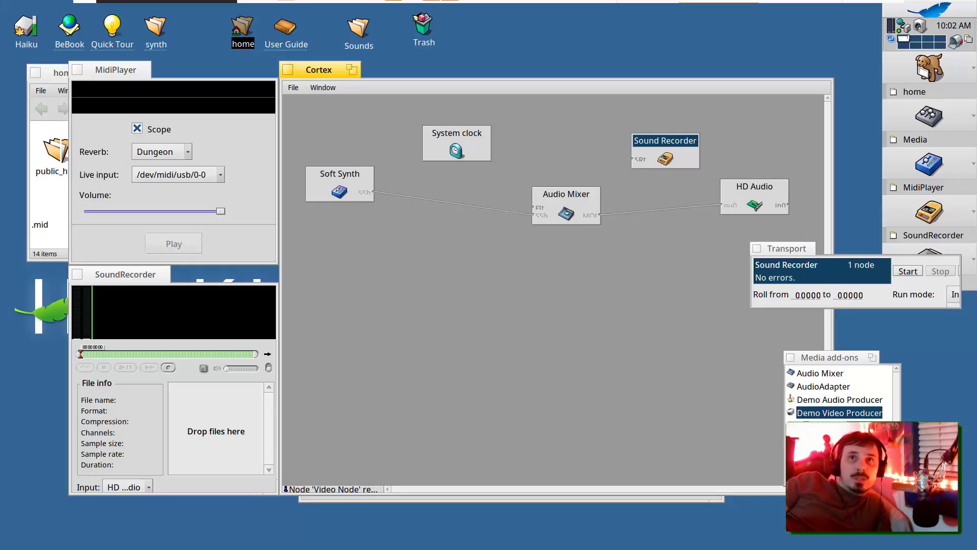
# Step: Disconnect Soft Synth from the Audio Mixer and wire the FlangerNode between them in Cortex
pyautogui.moveTo(327, 178); pyautogui.dragTo(332, 209)
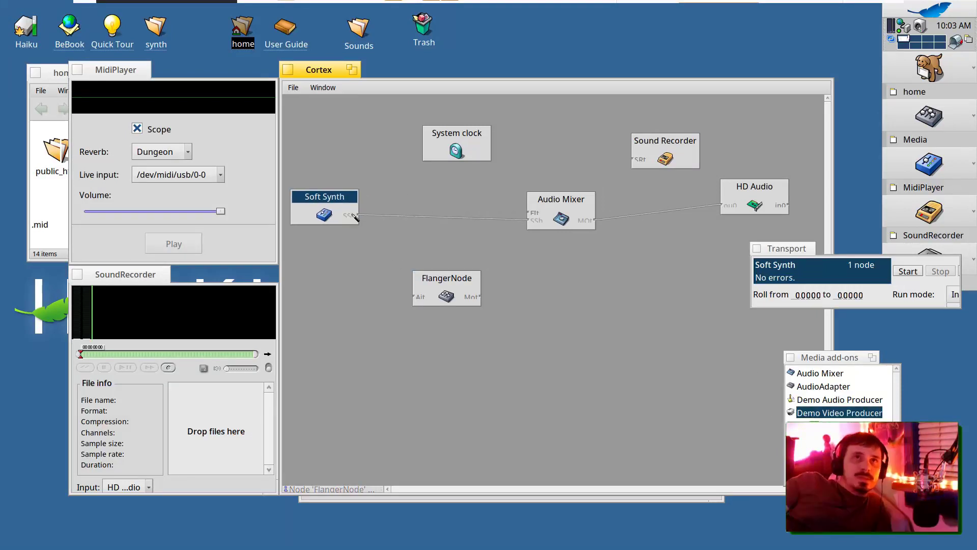
pyautogui.rightClick(353, 216)
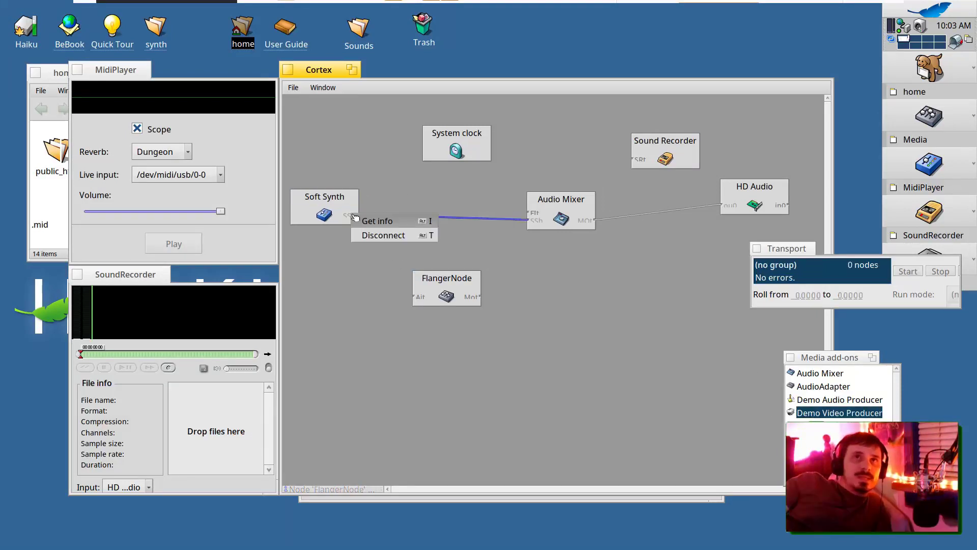
pyautogui.click(382, 238)
pyautogui.moveTo(441, 283); pyautogui.dragTo(427, 204)
pyautogui.moveTo(358, 215); pyautogui.dragTo(528, 220)
pyautogui.click(493, 224)
# Step: Line up HD Audio and Sound Recorder after the Audio Mixer and connect HD Audio's output to the Sound Recorder's input
pyautogui.moveTo(745, 192); pyautogui.dragTo(650, 203)
pyautogui.moveTo(661, 157); pyautogui.dragTo(757, 213)
pyautogui.moveTo(694, 215); pyautogui.dragTo(736, 219)
pyautogui.click(742, 200)
# Step: Align the Soft Synth node with the FlangerNode and start their node group in Transport
pyautogui.moveTo(345, 196); pyautogui.dragTo(360, 198)
pyautogui.click(948, 271)
pyautogui.click(914, 274)
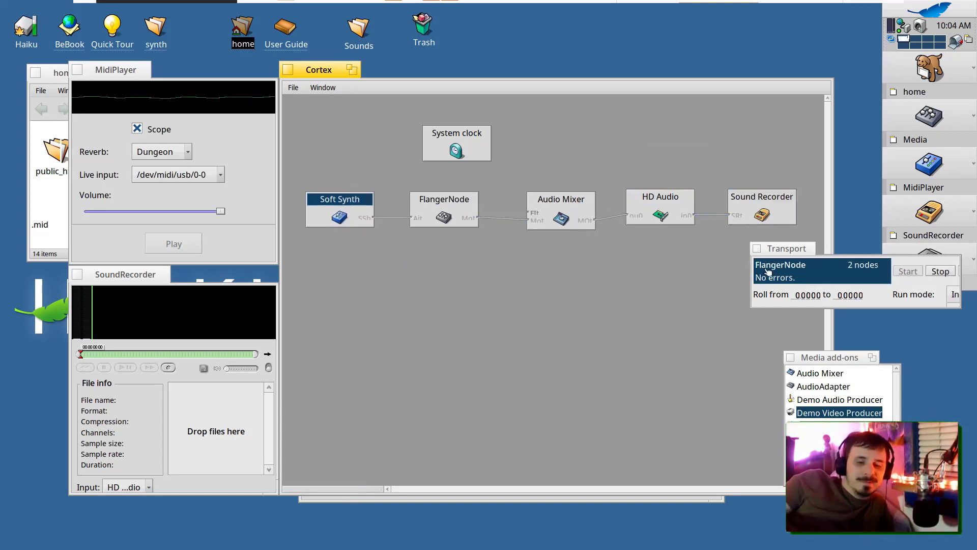
# Step: Open the FlangerNode's parameters, place the window below the node chain, and adjust the sweep rate and delay
pyautogui.click(444, 216)
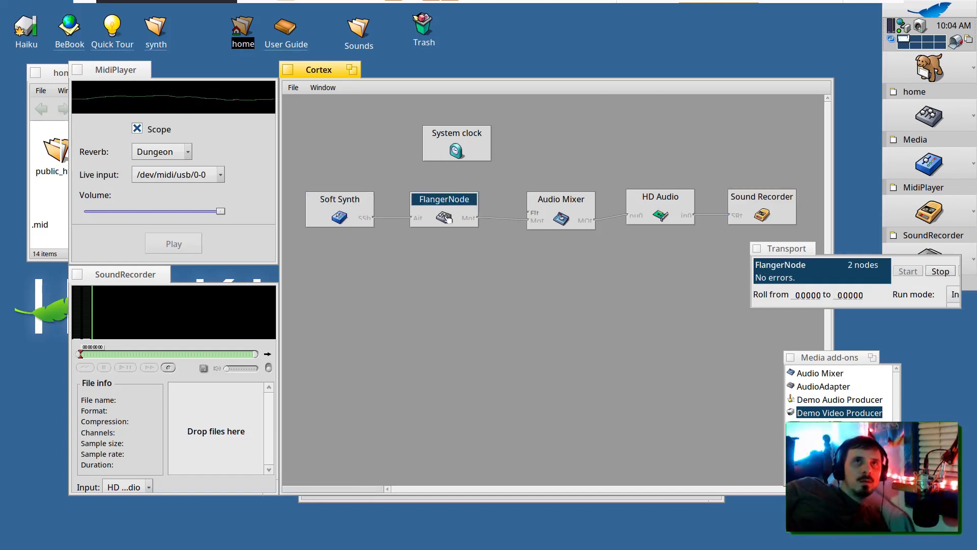
pyautogui.doubleClick(447, 217)
pyautogui.moveTo(116, 36); pyautogui.dragTo(448, 252)
pyautogui.moveTo(469, 410); pyautogui.dragTo(469, 406)
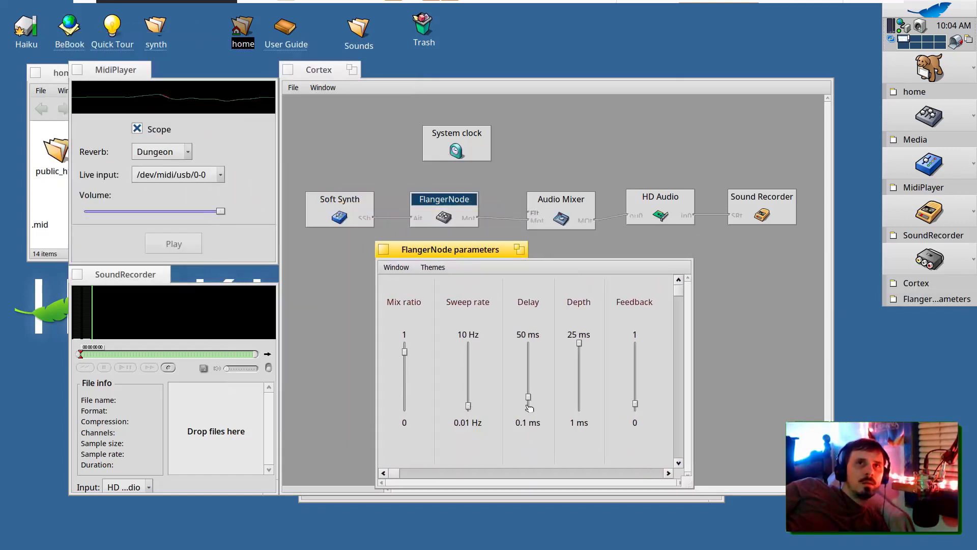
pyautogui.moveTo(529, 398); pyautogui.dragTo(487, 403)
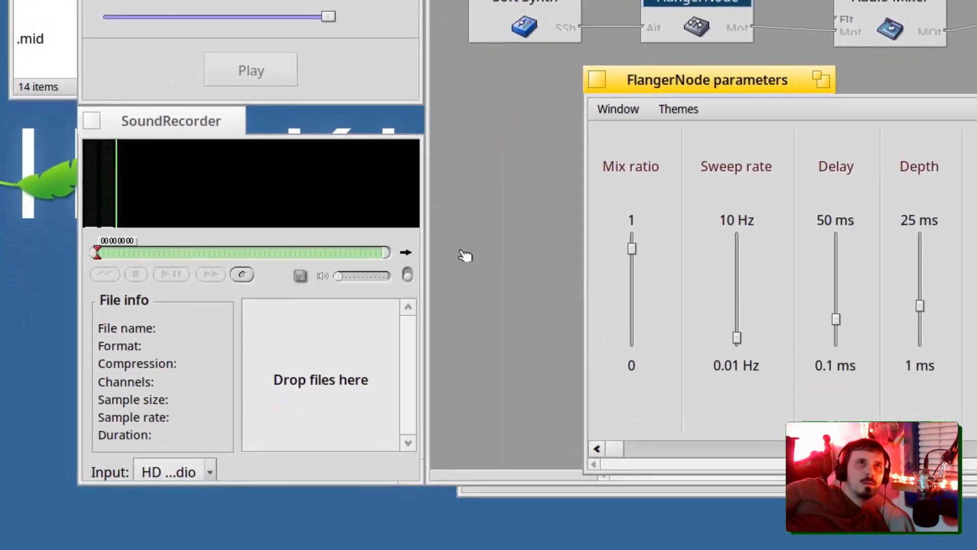
# Step: Start recording the flanged synth output in SoundRecorder
pyautogui.click(186, 190)
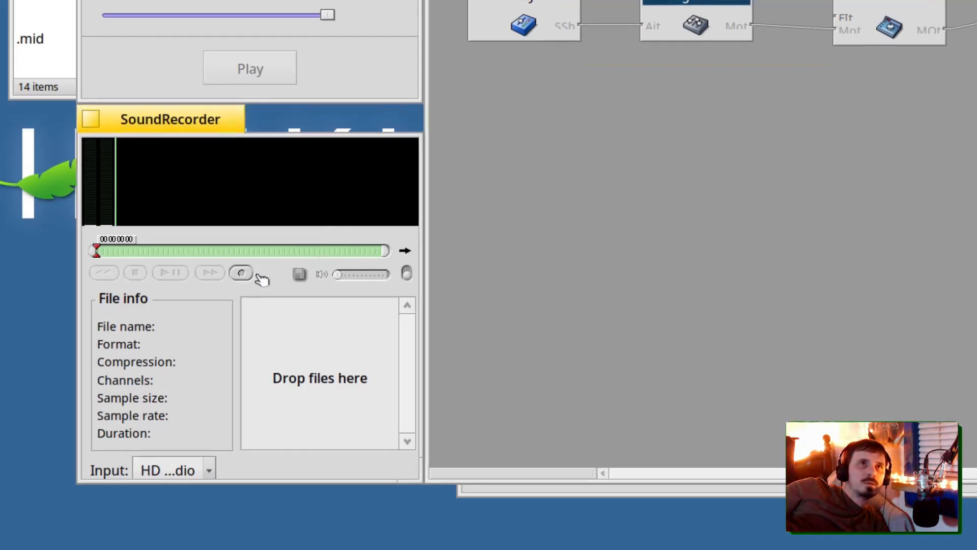
pyautogui.click(243, 274)
# Step: Select the Black Pearl 5-1.1 SoundFont in the Media preferences' MIDI settings
pyautogui.click(637, 202)
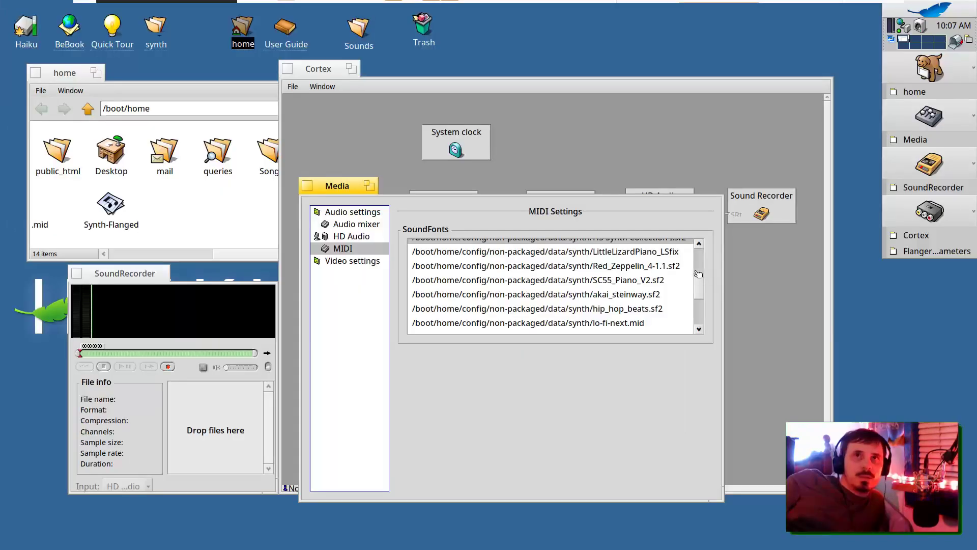
pyautogui.scroll(2, 702, 265)
pyautogui.click(637, 286)
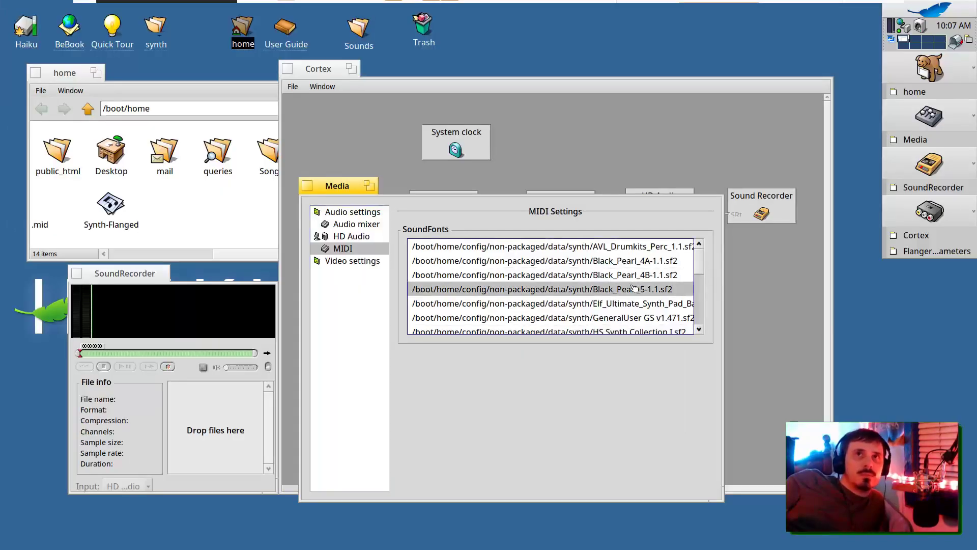
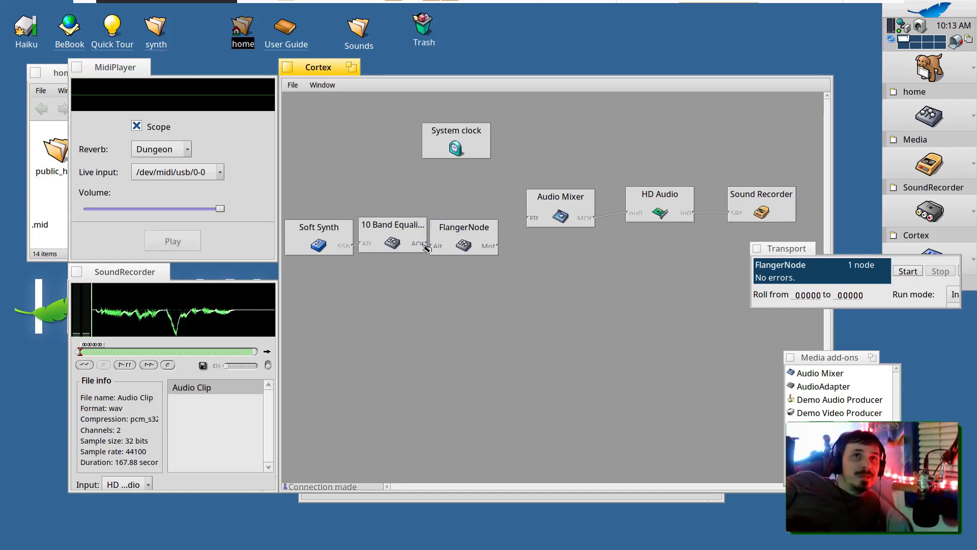
# Step: Wire the 10 Band Equalizer's output to the FlangerNode in Cortex and bring MidiPlayer forward
pyautogui.click(425, 248)
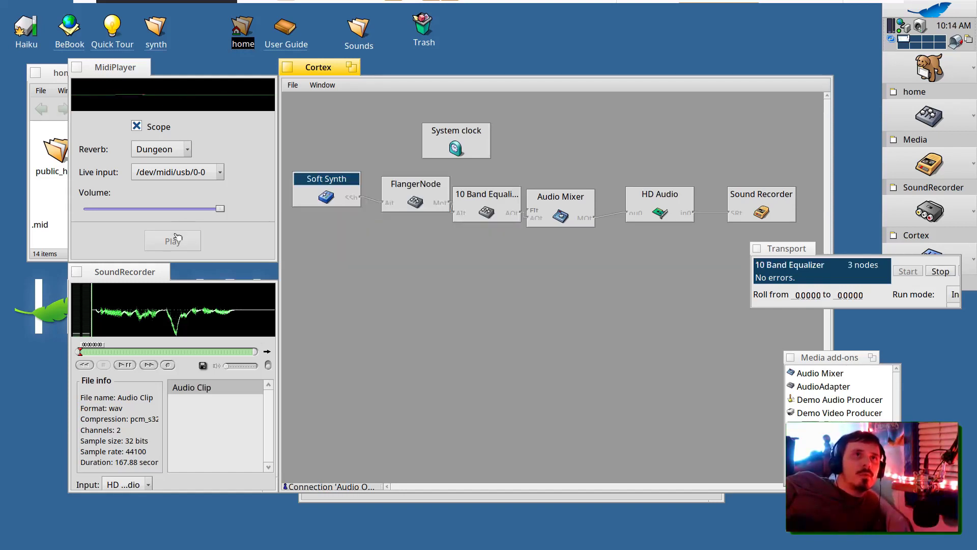
pyautogui.click(177, 237)
# Step: Open the FlangerNode's parameters, set the mix ratio to 1, raise the sweep rate and lower the depth
pyautogui.doubleClick(408, 202)
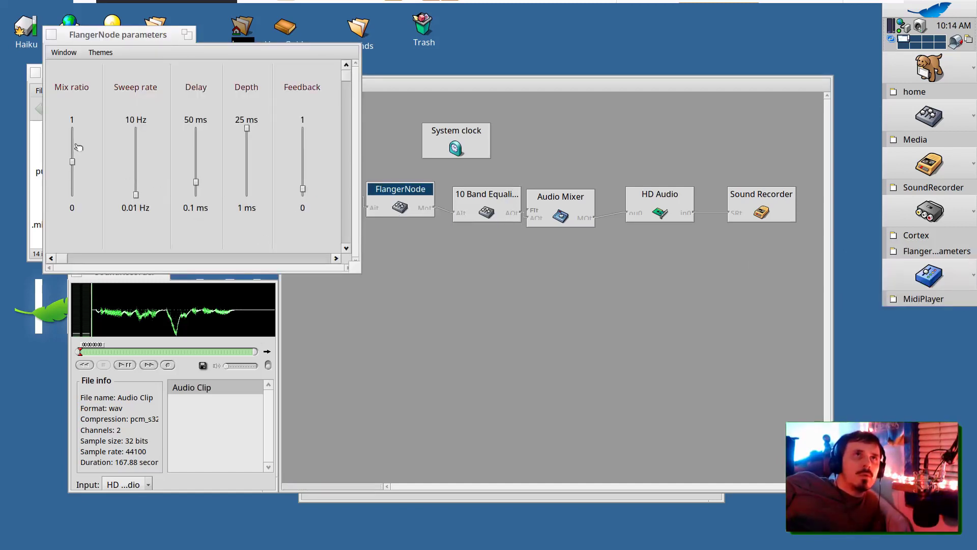
pyautogui.moveTo(76, 158); pyautogui.dragTo(93, 124)
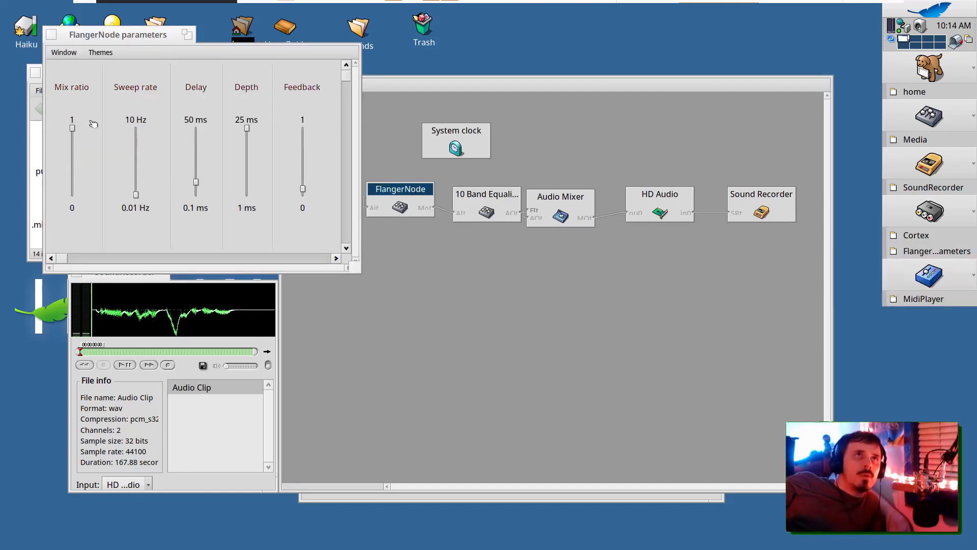
pyautogui.click(137, 168)
pyautogui.moveTo(140, 169); pyautogui.dragTo(140, 182)
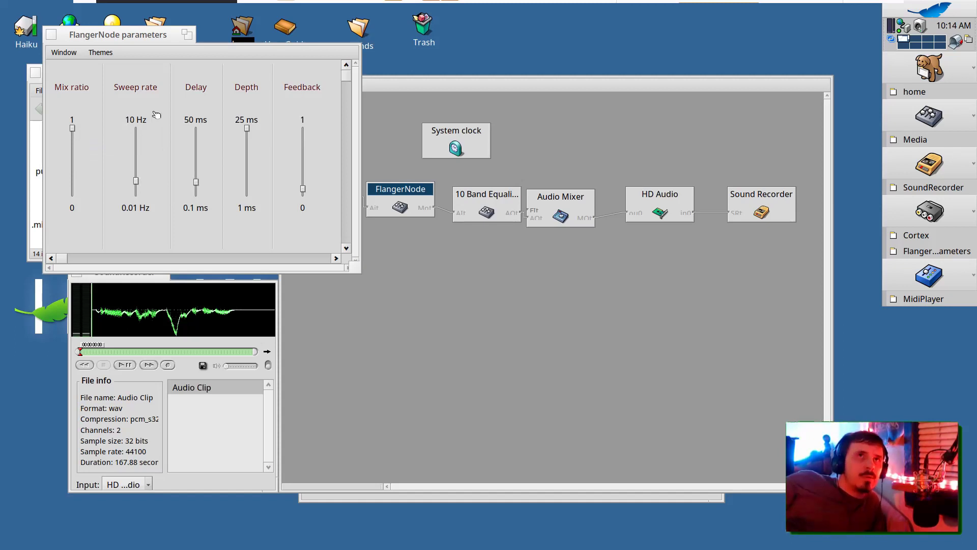
pyautogui.click(248, 159)
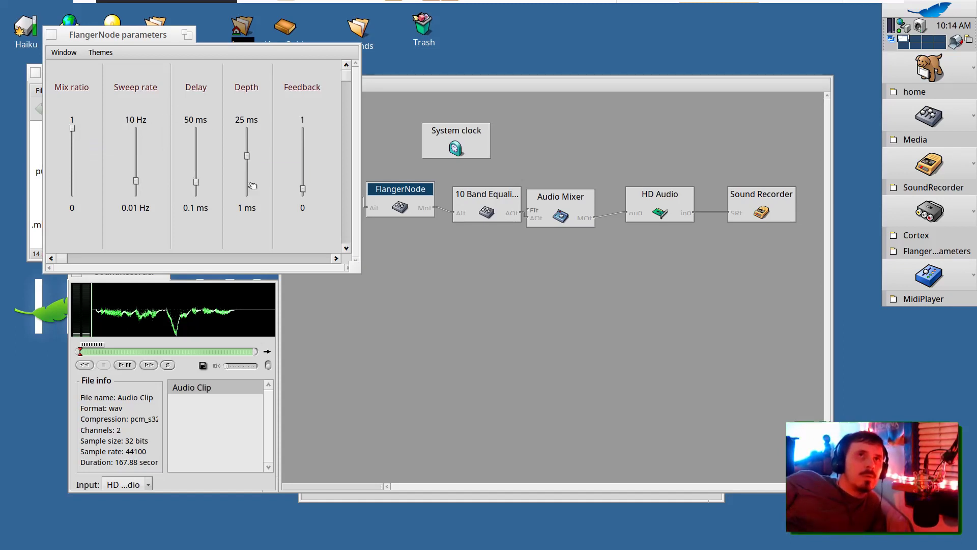
# Step: Start recording a new clip in SoundRecorder and lower the FlangerNode's mix ratio during the recording
pyautogui.click(167, 367)
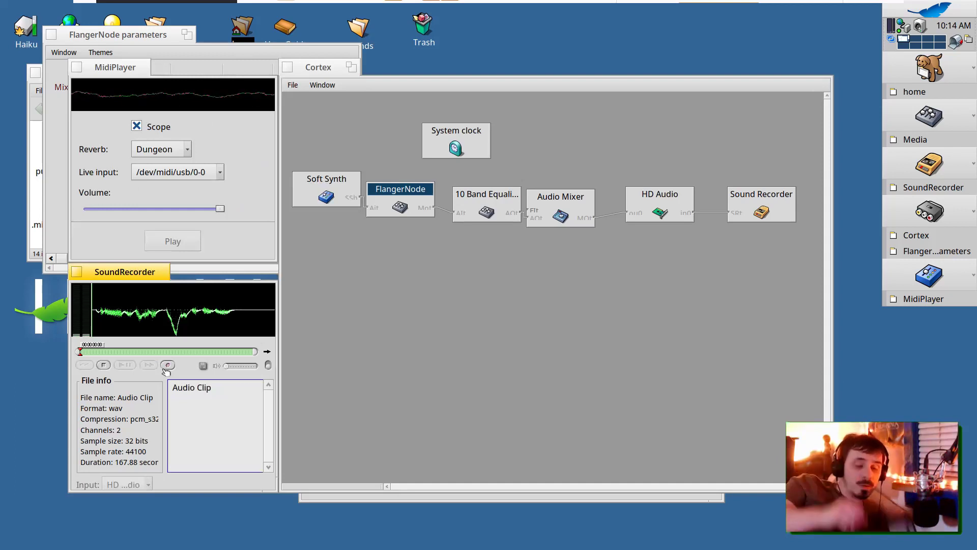
pyautogui.click(167, 367)
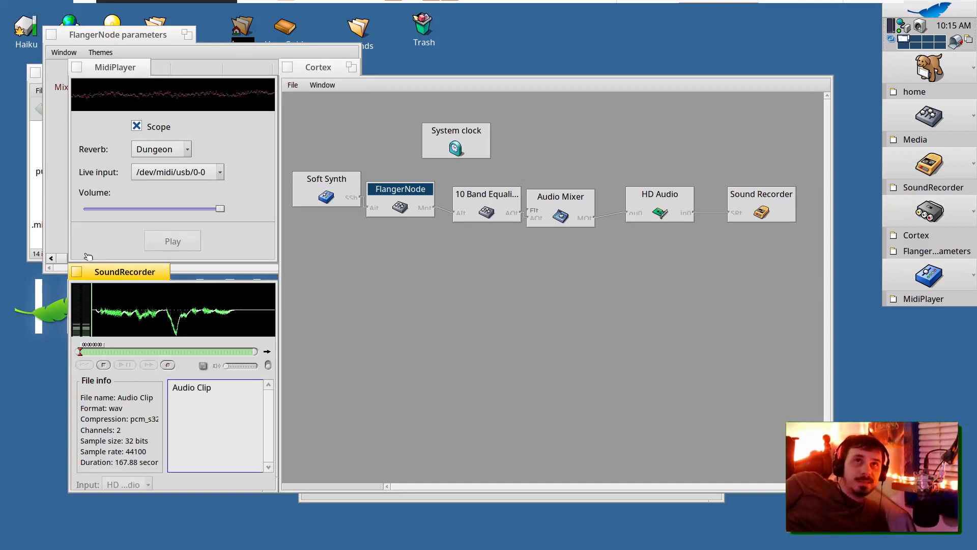
pyautogui.click(65, 183)
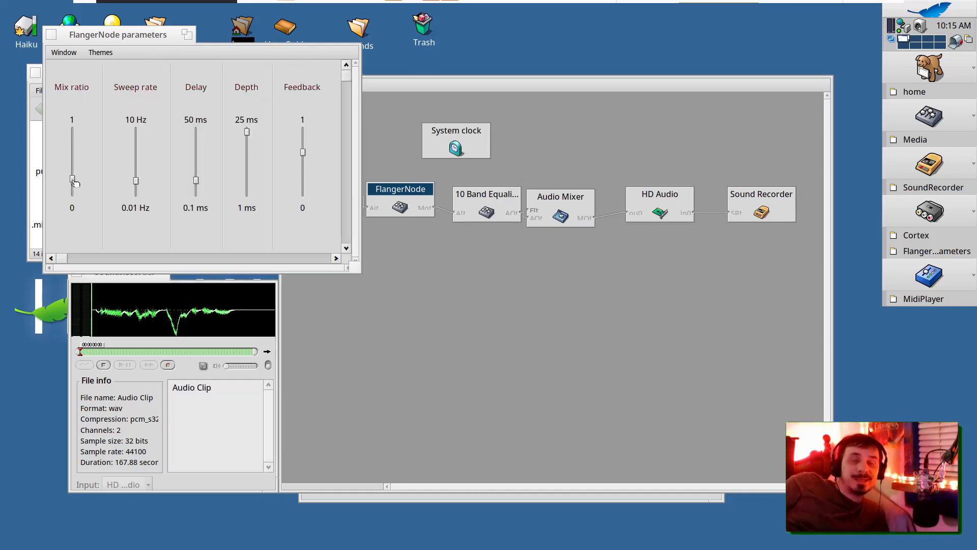
pyautogui.click(72, 179)
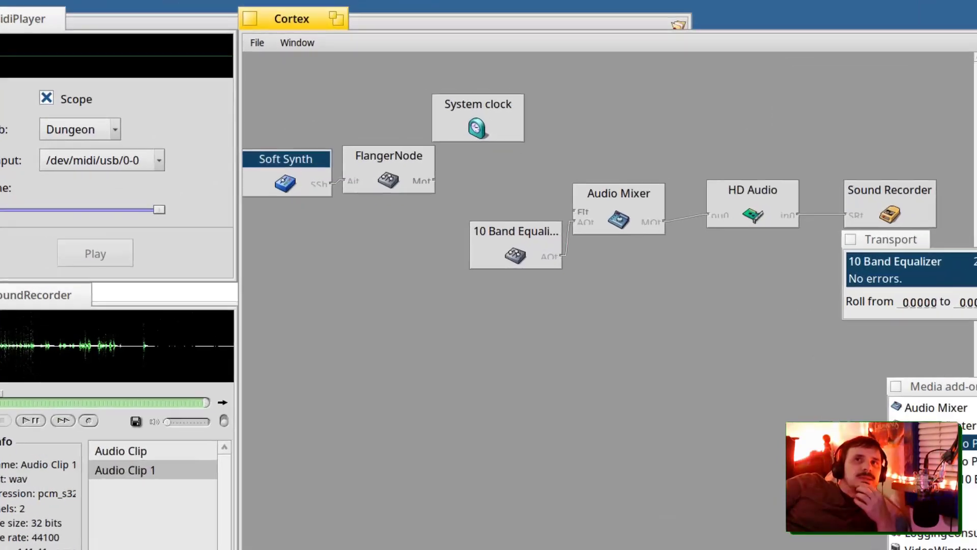
# Step: Add the Demo Audio Producer to the Cortex canvas and move the 10 Band Equalizer node
pyautogui.moveTo(826, 403); pyautogui.dragTo(376, 306)
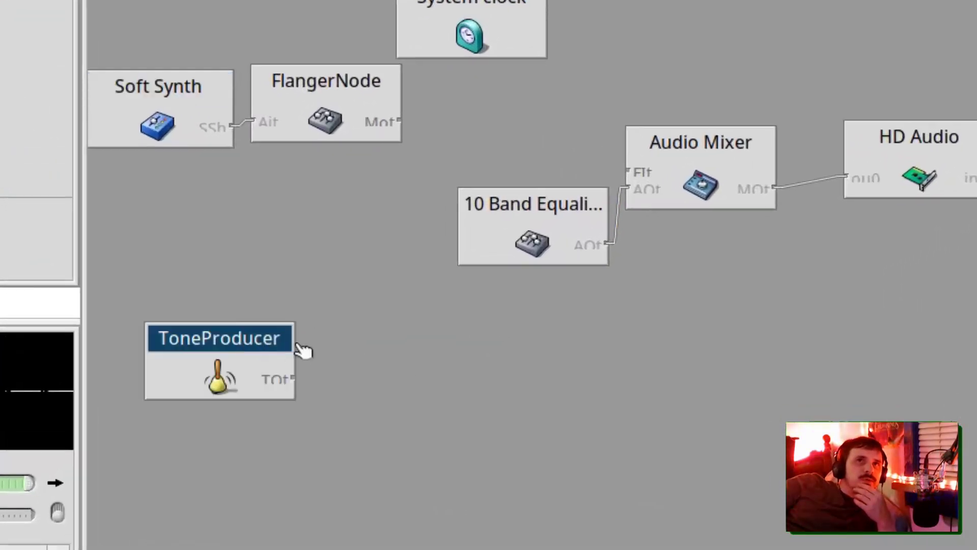
pyautogui.moveTo(514, 212); pyautogui.dragTo(449, 244)
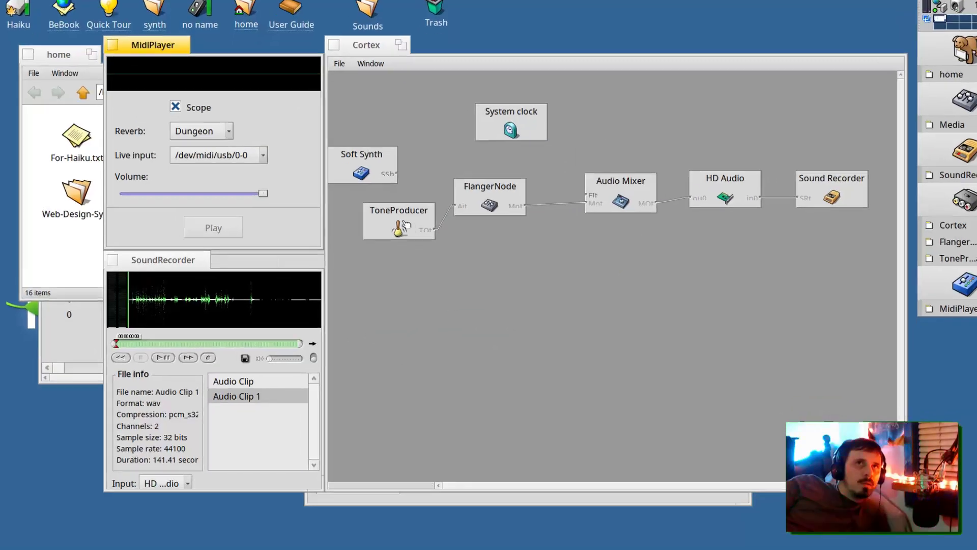
# Step: Open the ToneProducer's parameters and switch its waveform to Triangle and on to Sawtooth
pyautogui.doubleClick(405, 225)
pyautogui.click(412, 361)
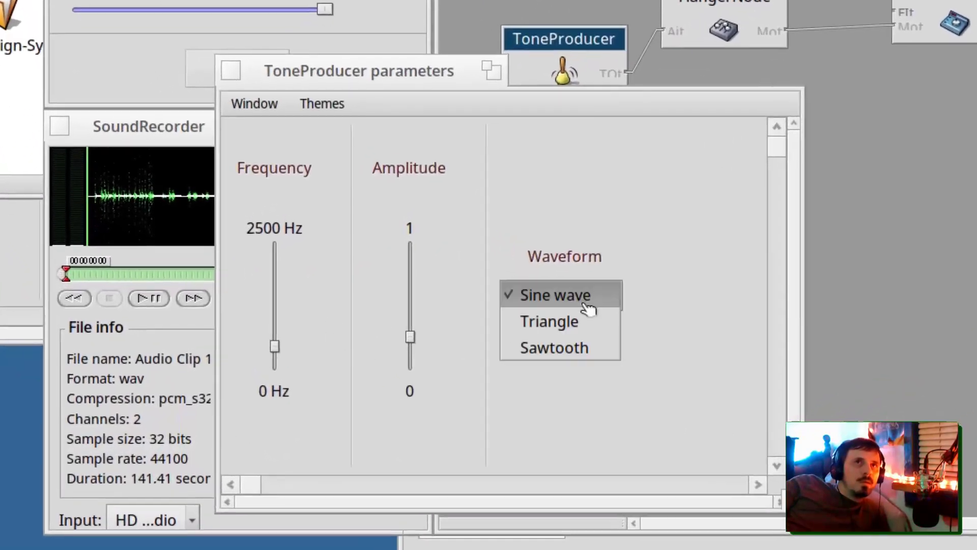
pyautogui.click(586, 321)
pyautogui.click(577, 305)
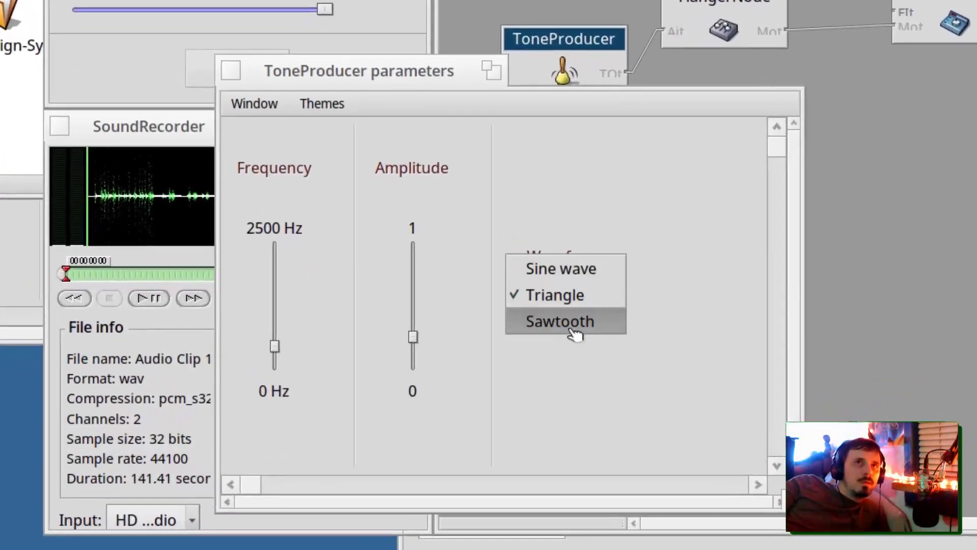
pyautogui.click(573, 329)
# Step: Return the ToneProducer's waveform to Sine wave and lower its frequency
pyautogui.click(569, 298)
pyautogui.click(582, 289)
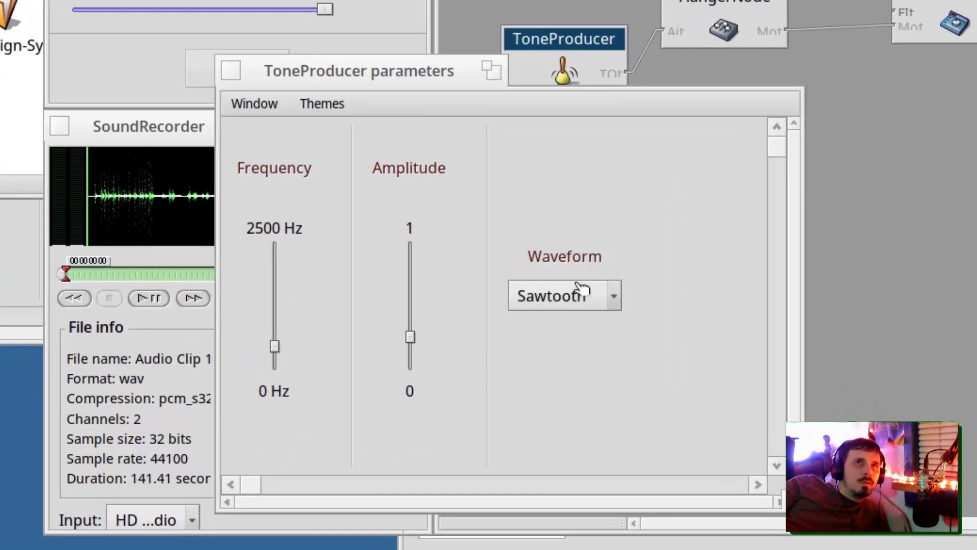
pyautogui.click(573, 299)
pyautogui.click(575, 241)
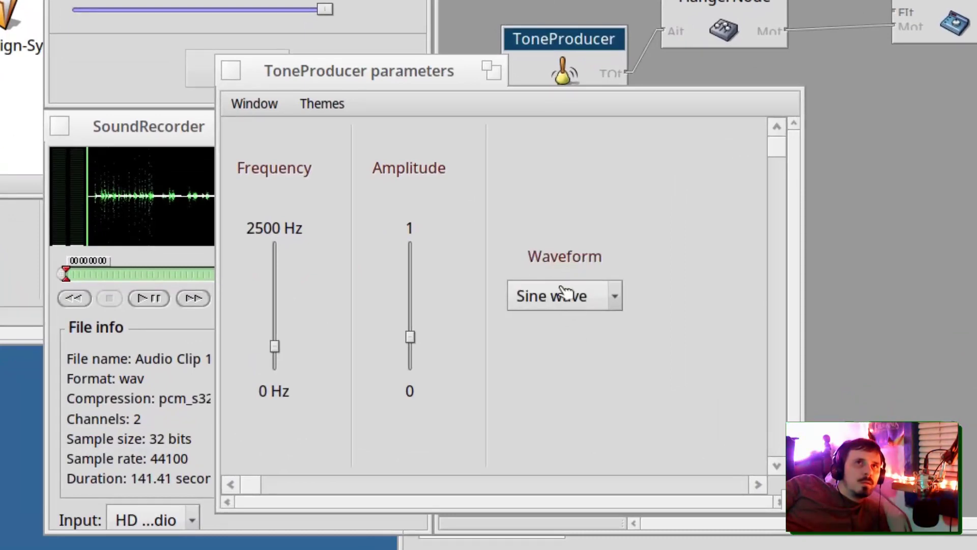
pyautogui.moveTo(277, 350); pyautogui.dragTo(283, 364)
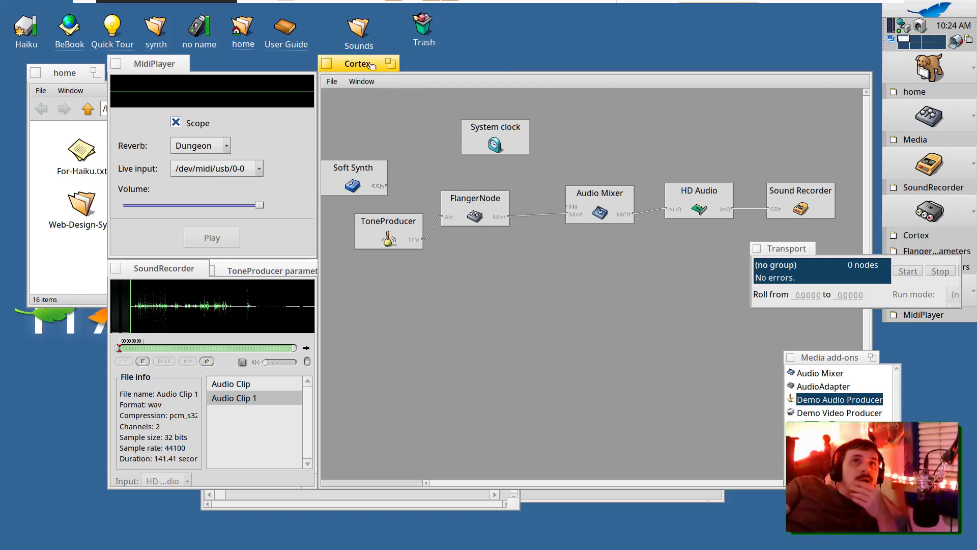
# Step: Reposition the tiled group of Cortex, MidiPlayer and SoundRecorder windows on the desktop
pyautogui.moveTo(371, 66); pyautogui.dragTo(336, 69)
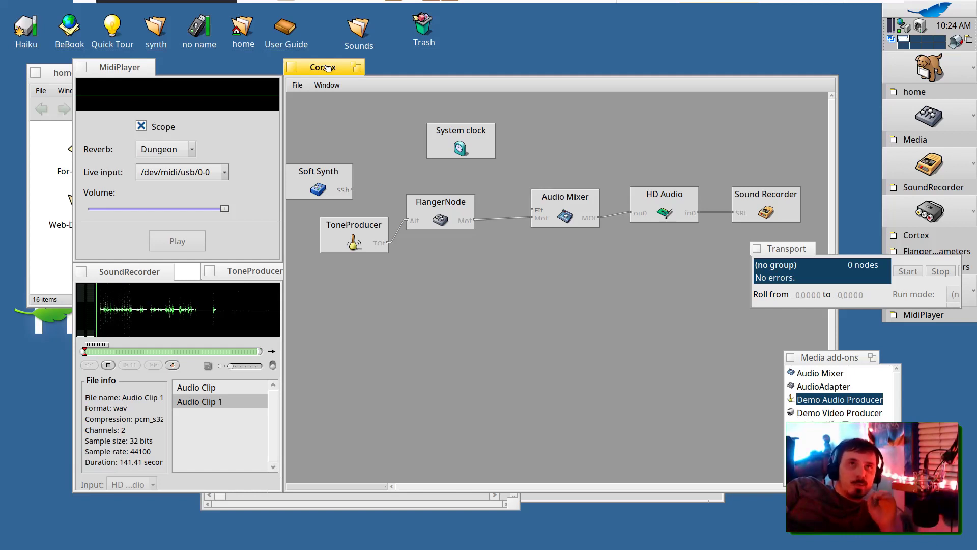
pyautogui.moveTo(326, 68); pyautogui.dragTo(323, 73)
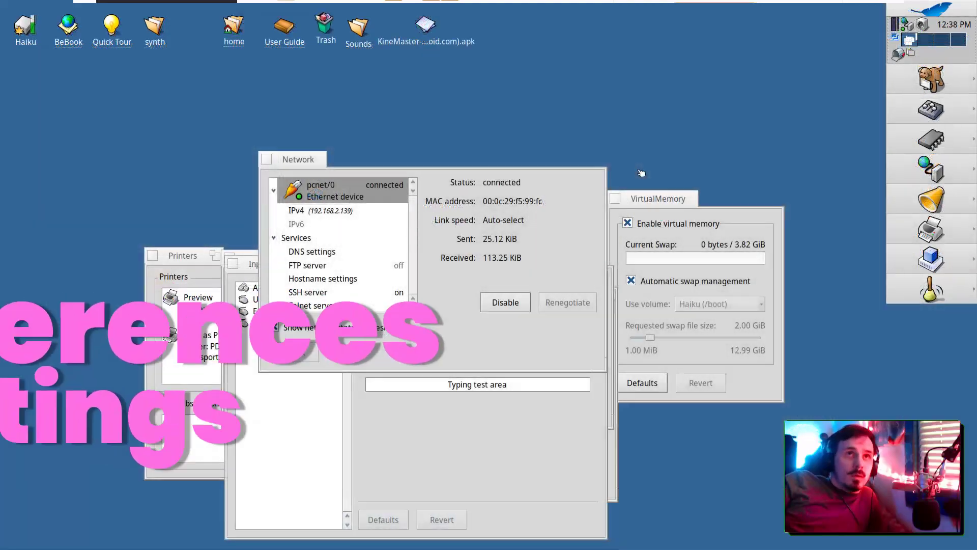
# Step: View the hostname, DNS and FTP server settings in the Network preferences
pyautogui.click(320, 278)
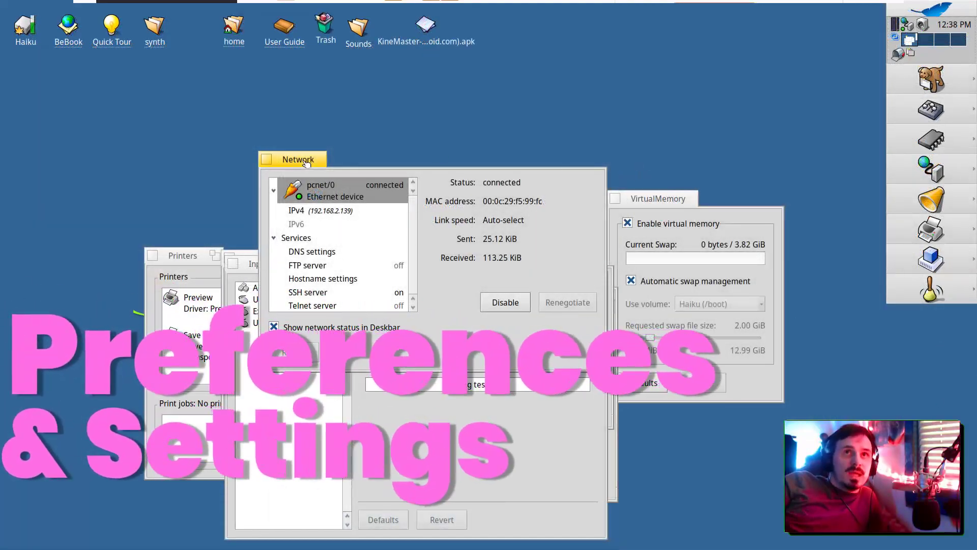
pyautogui.click(319, 278)
pyautogui.click(334, 251)
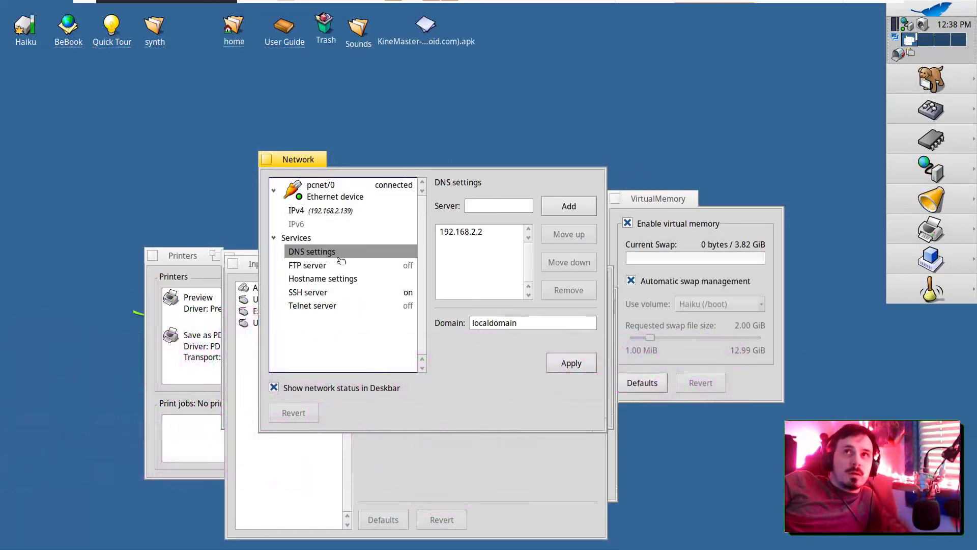
pyautogui.click(310, 265)
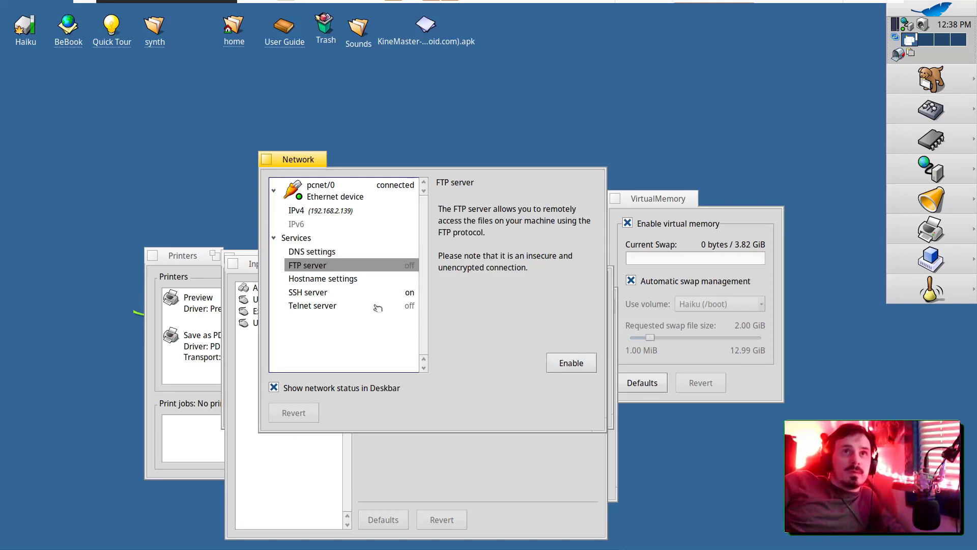
# Step: View the hostname, SSH server and Telnet server settings in the Network preferences, and close them
pyautogui.click(368, 285)
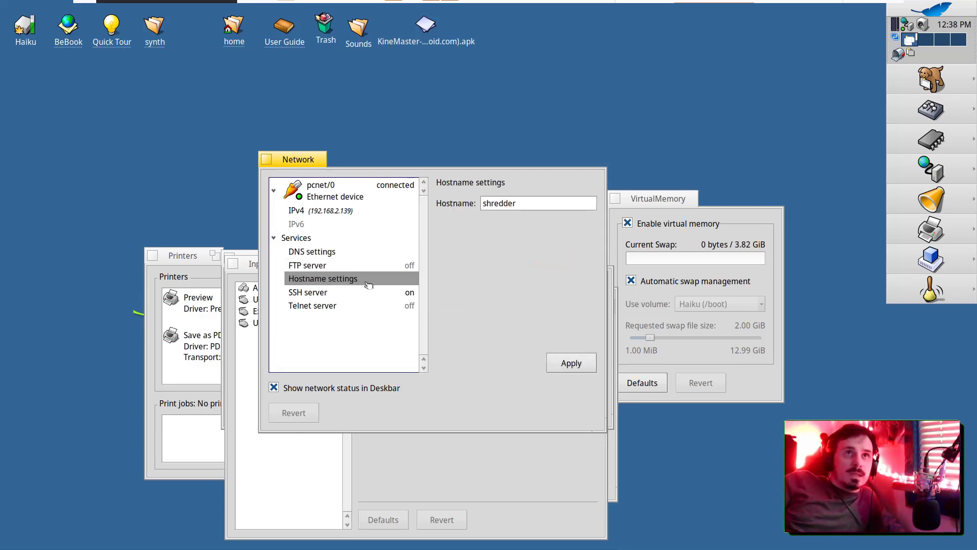
pyautogui.click(339, 293)
pyautogui.click(334, 309)
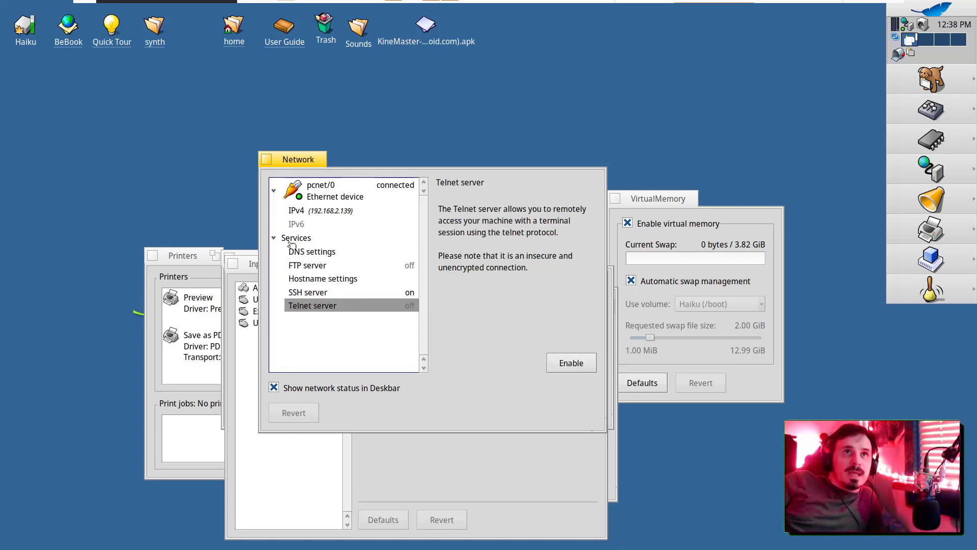
pyautogui.click(266, 160)
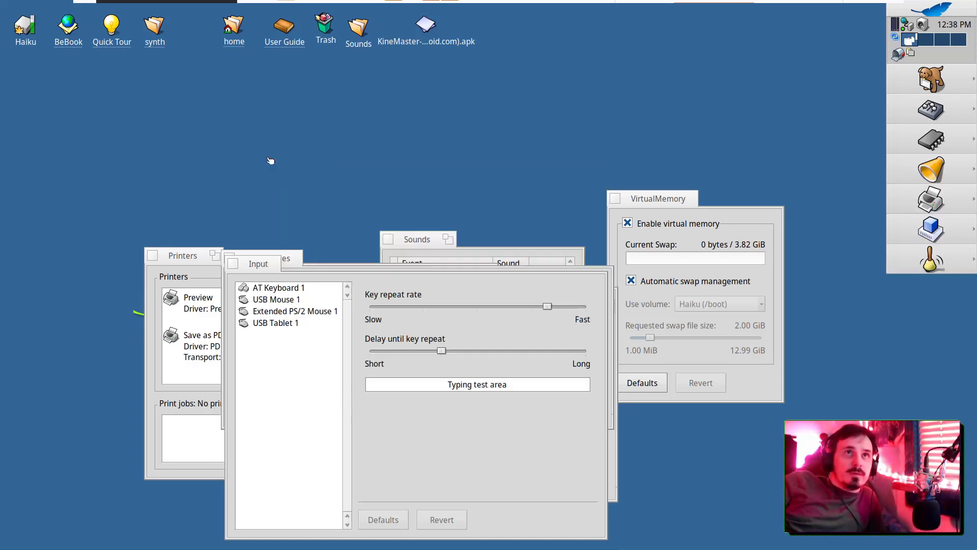
# Step: Bring the Printers preferences into clear view, select the Preview printer and close the window
pyautogui.moveTo(173, 268); pyautogui.dragTo(293, 131)
pyautogui.click(356, 168)
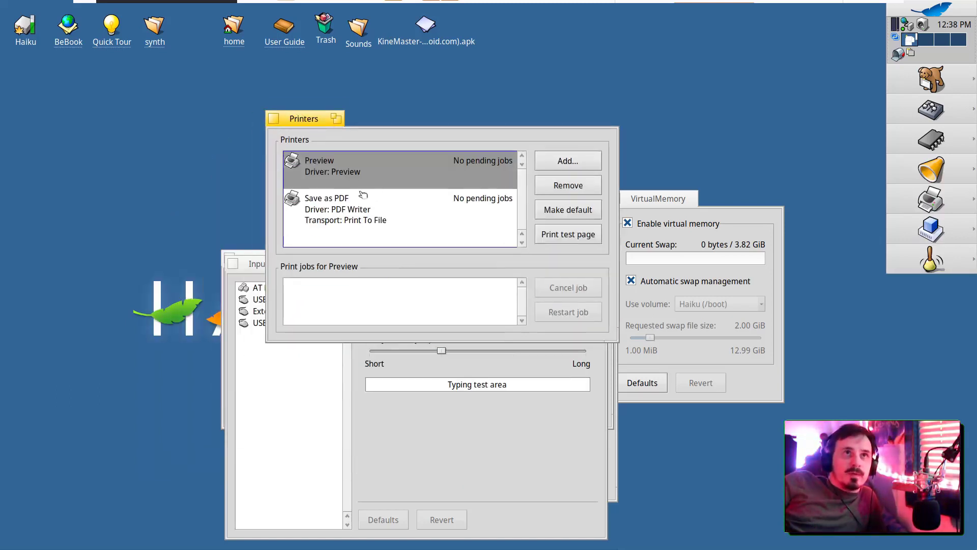
pyautogui.click(273, 118)
# Step: View the USB Tablet 1 device settings in the Input preferences, and close them
pyautogui.click(254, 282)
pyautogui.moveTo(259, 270); pyautogui.dragTo(295, 210)
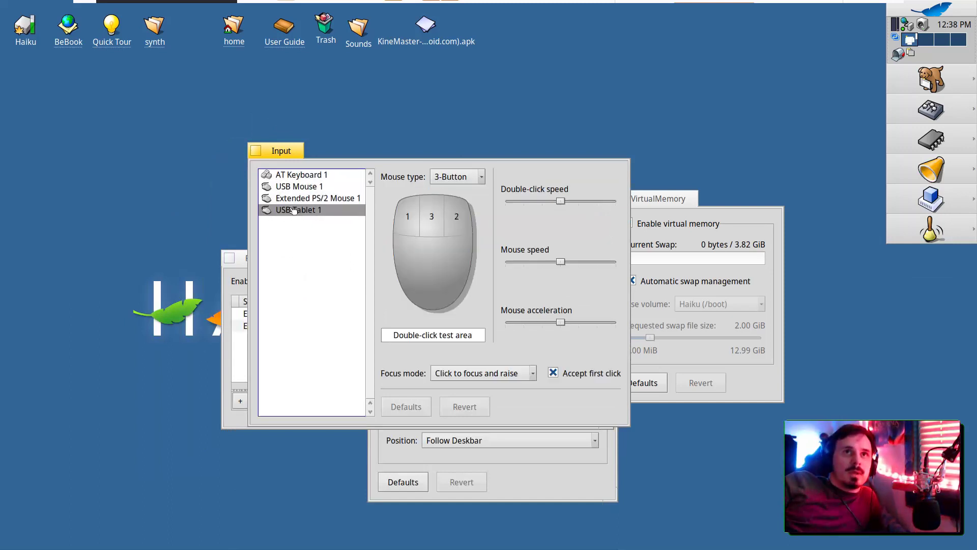
pyautogui.click(314, 220)
pyautogui.hotkey('alt', 'w')
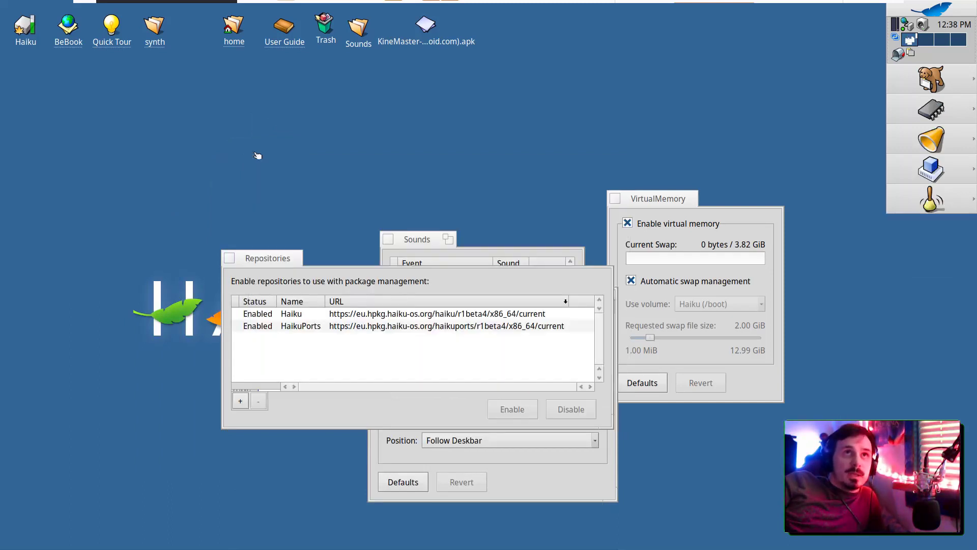
# Step: Look over the package repositories, selecting the Haiku entry, and close the Repositories preferences
pyautogui.moveTo(259, 263); pyautogui.dragTo(285, 113)
pyautogui.click(342, 168)
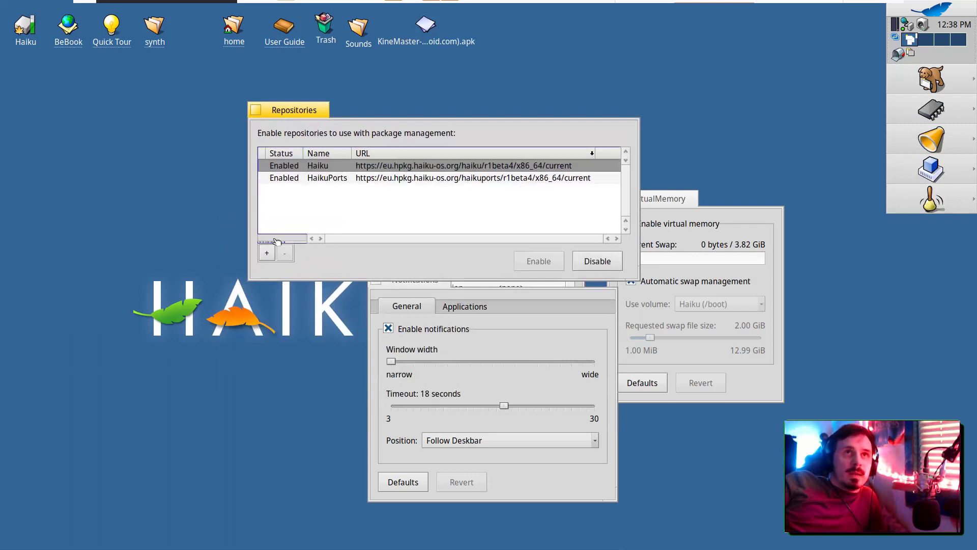
pyautogui.click(258, 111)
# Step: Try the Upper right position and a larger window width for notifications
pyautogui.moveTo(407, 280); pyautogui.dragTo(257, 168)
pyautogui.click(329, 329)
pyautogui.click(306, 330)
pyautogui.click(356, 329)
pyautogui.click(299, 368)
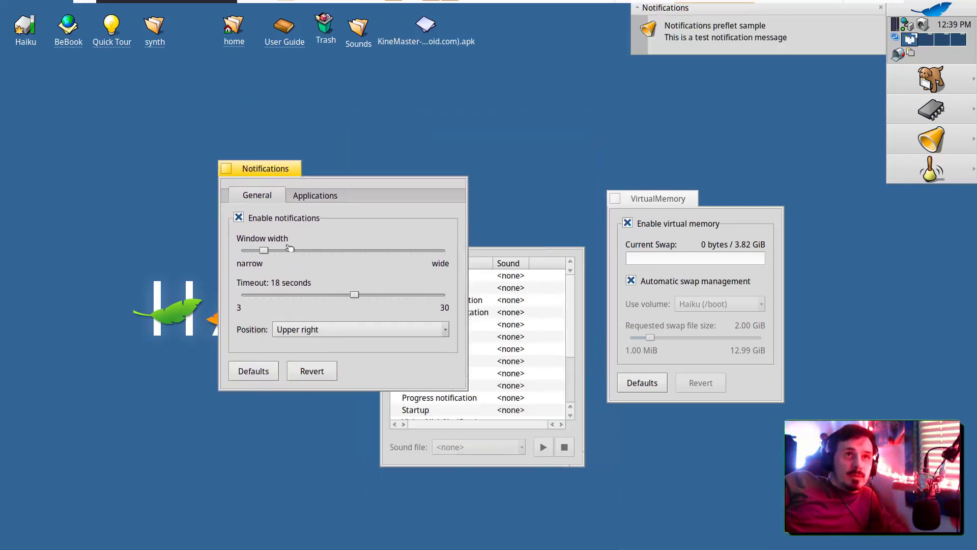
# Step: Restore the notification settings to their defaults and close the Notifications preferences
pyautogui.click(356, 329)
pyautogui.click(296, 342)
pyautogui.moveTo(241, 250)
pyautogui.mouseDown()
pyautogui.moveTo(266, 254)
pyautogui.moveTo(246, 252)
pyautogui.mouseUp()
pyautogui.click(253, 371)
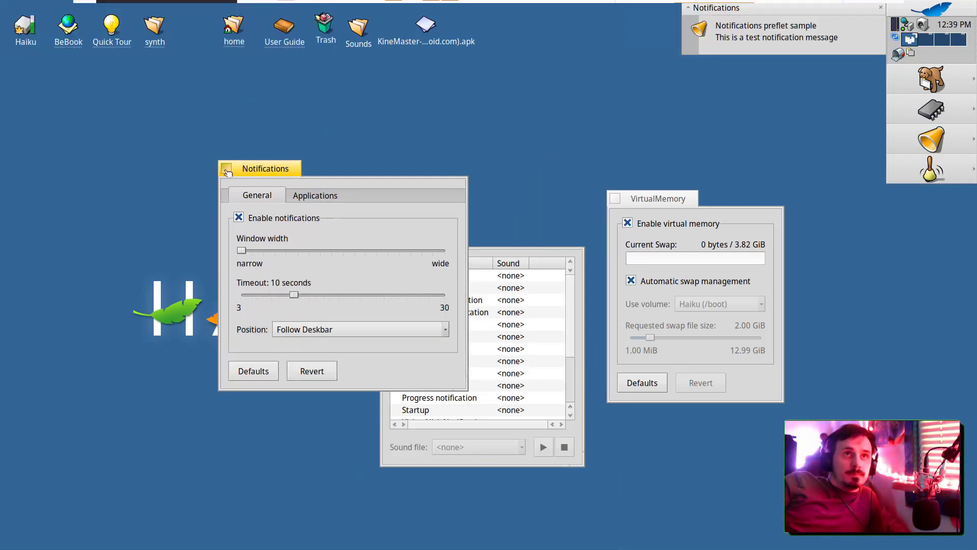
pyautogui.click(226, 168)
# Step: Look through the system sound events and check the sound file choices for Key repeat
pyautogui.moveTo(417, 240); pyautogui.dragTo(280, 169)
pyautogui.scroll(-3, 423, 265)
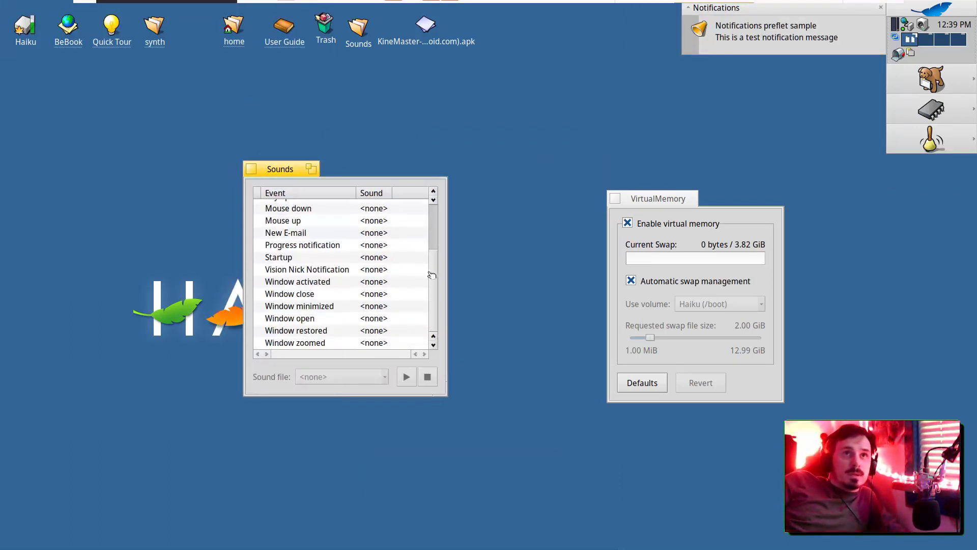
pyautogui.scroll(3, 436, 238)
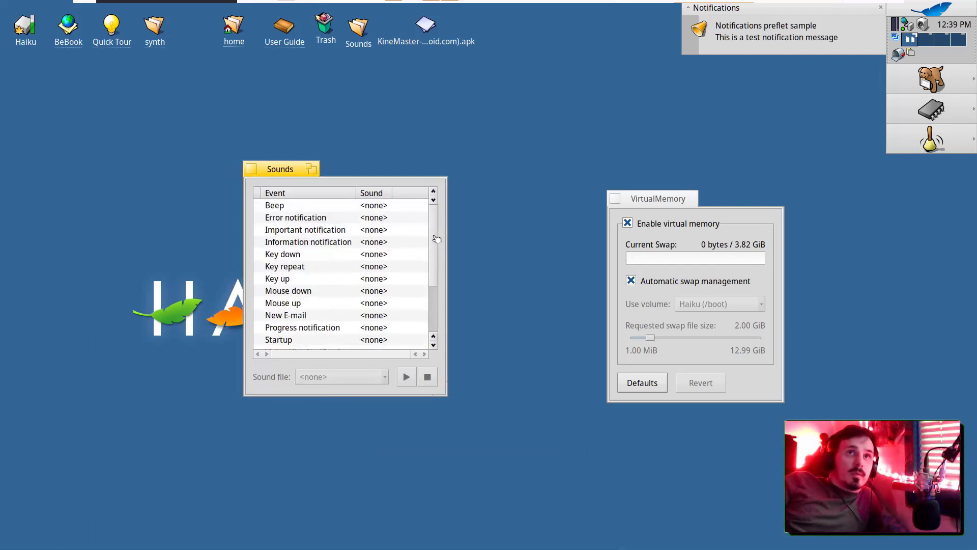
pyautogui.click(349, 265)
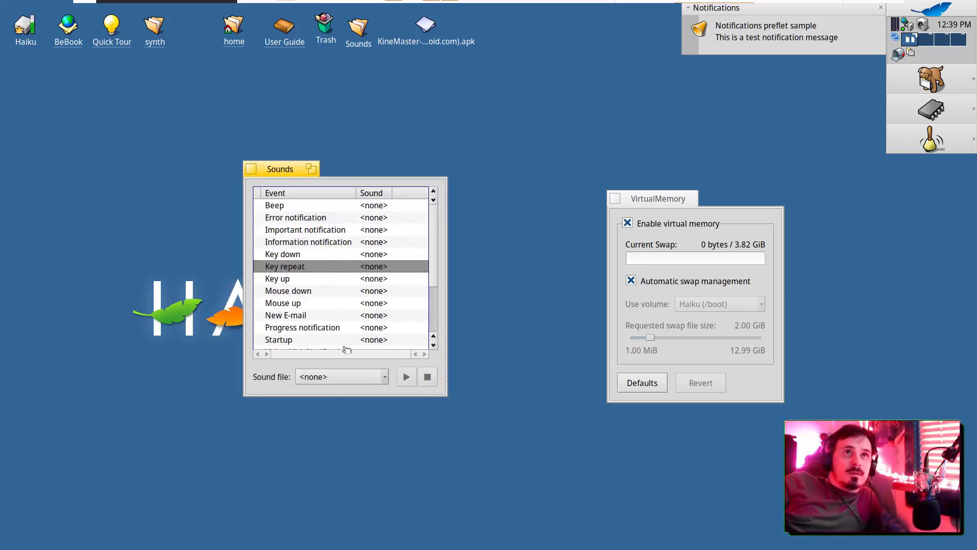
pyautogui.click(339, 377)
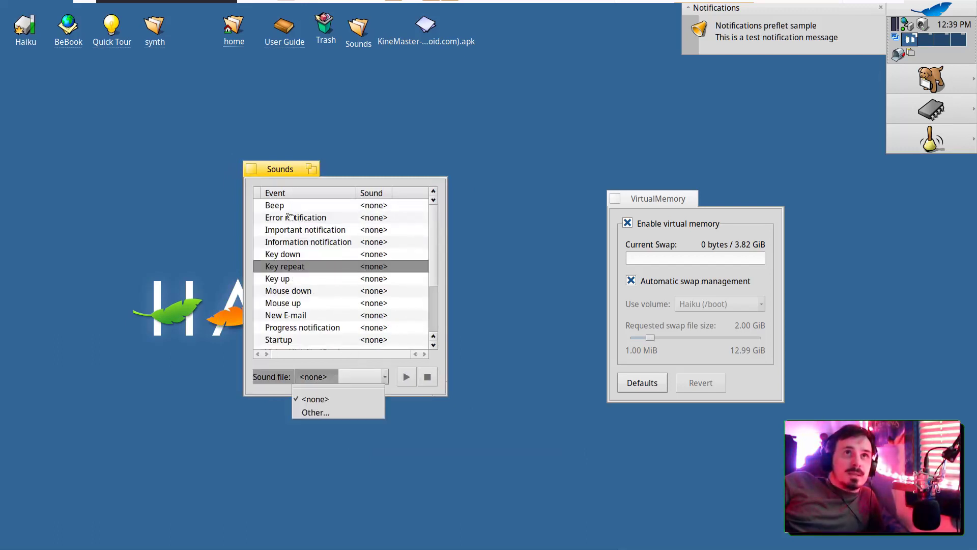
pyautogui.press('Escape')
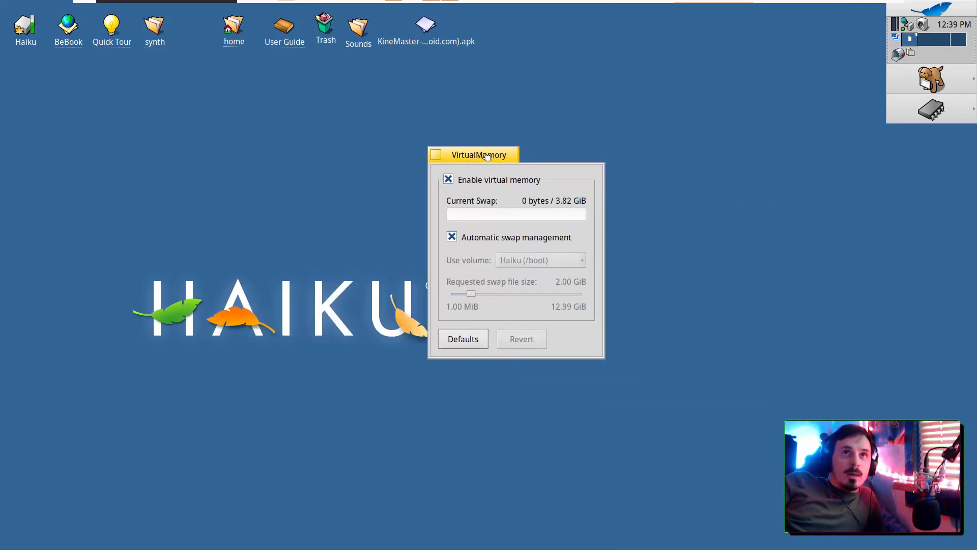
# Step: Examine the swap settings in the VirtualMemory preferences and close them
pyautogui.moveTo(486, 156); pyautogui.dragTo(484, 163)
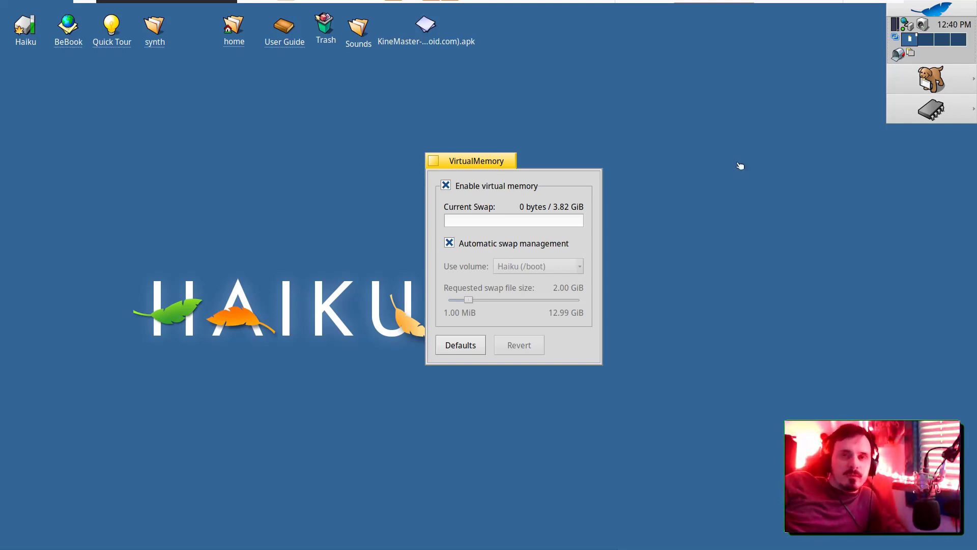
pyautogui.click(436, 162)
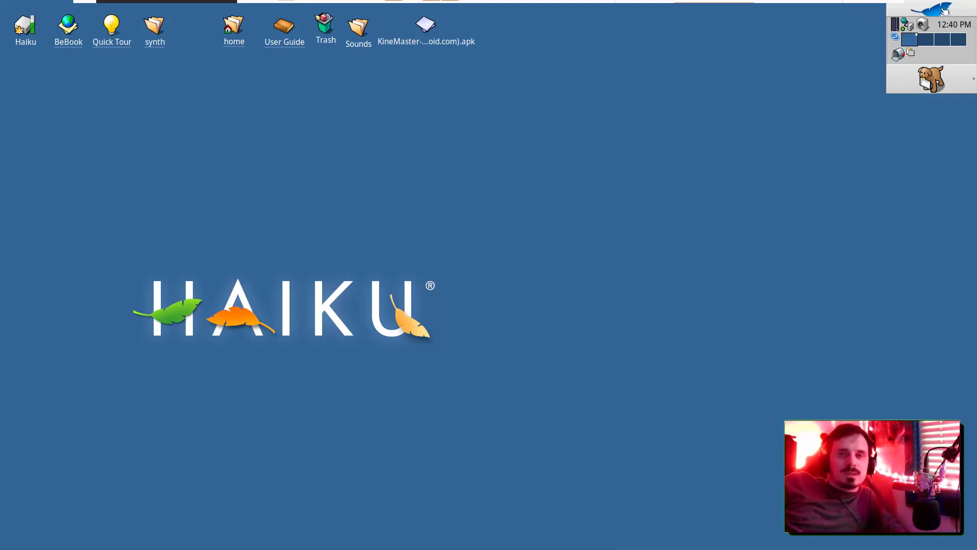
# Step: Open the Screen preferences and try the resolutions 1680 x 1050, 1280 x 800 and 1920 x 1200 for all workspaces
pyautogui.click(942, 11)
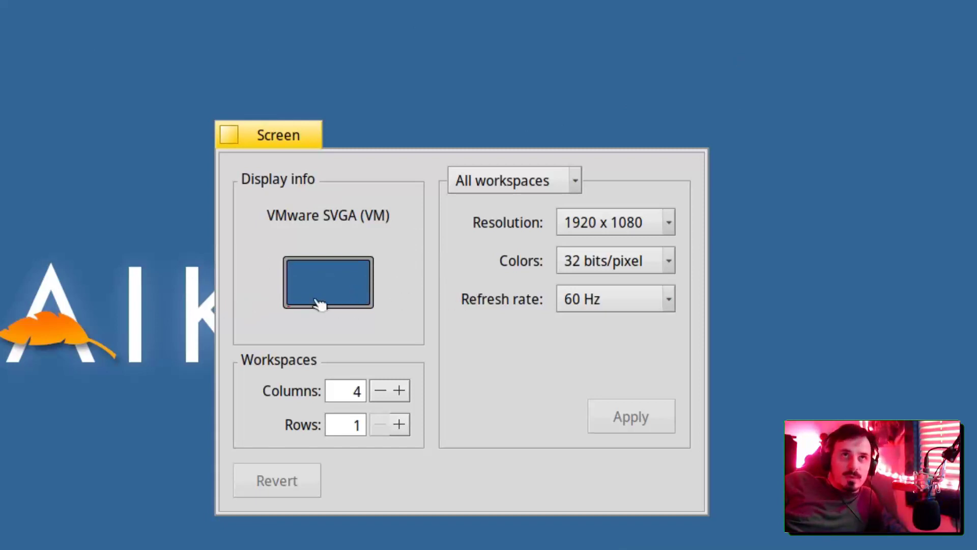
pyautogui.click(535, 194)
pyautogui.click(643, 229)
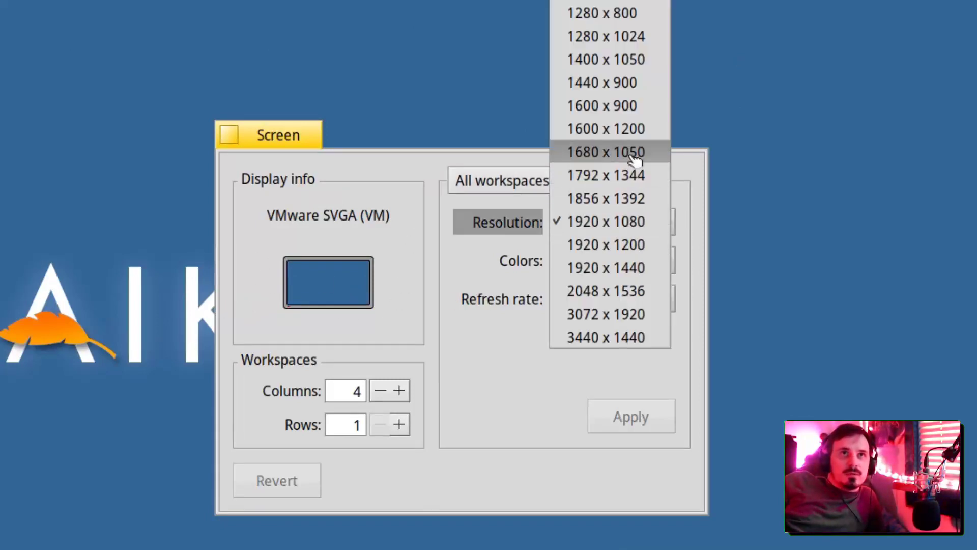
pyautogui.click(629, 153)
pyautogui.click(626, 223)
pyautogui.click(620, 82)
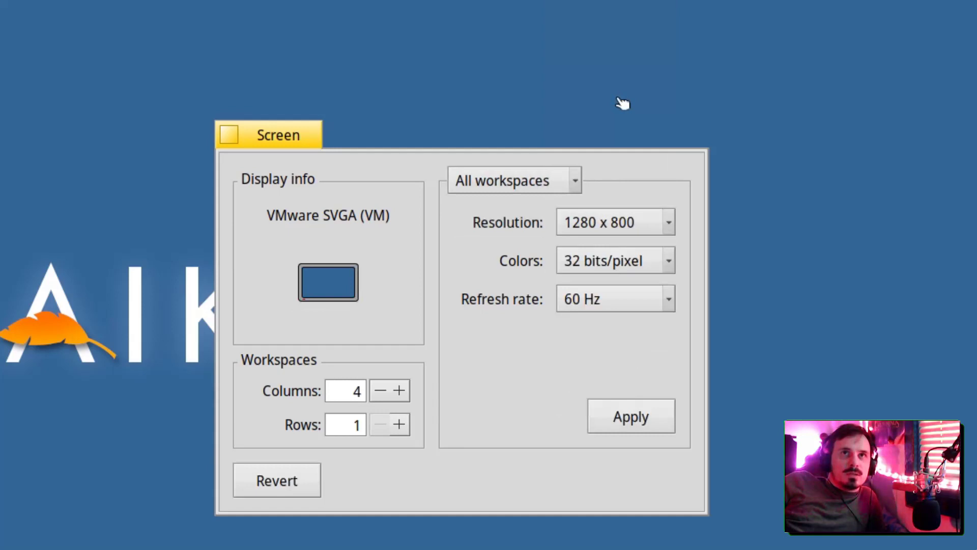
pyautogui.click(622, 223)
pyautogui.click(578, 449)
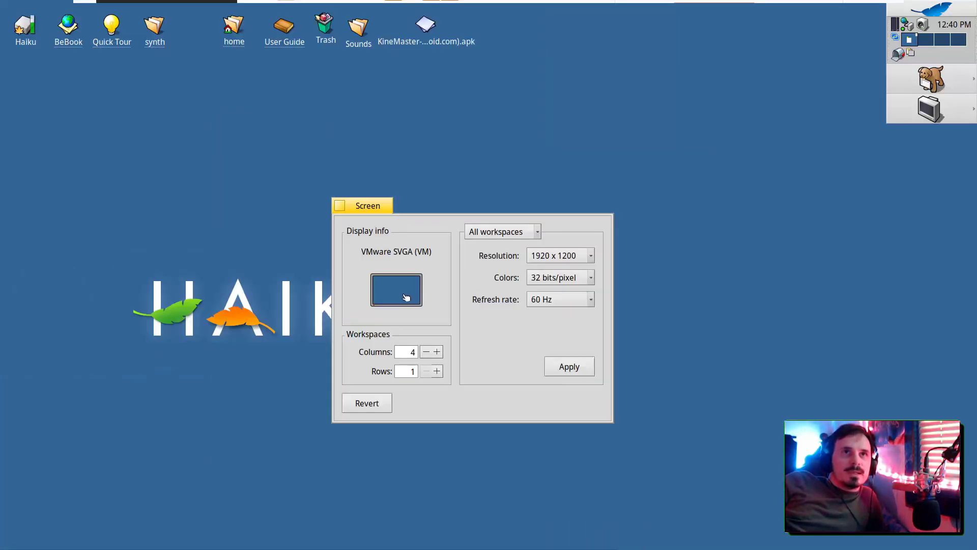
# Step: Open the desktop background preferences from the display preview in the Screen preferences
pyautogui.click(406, 297)
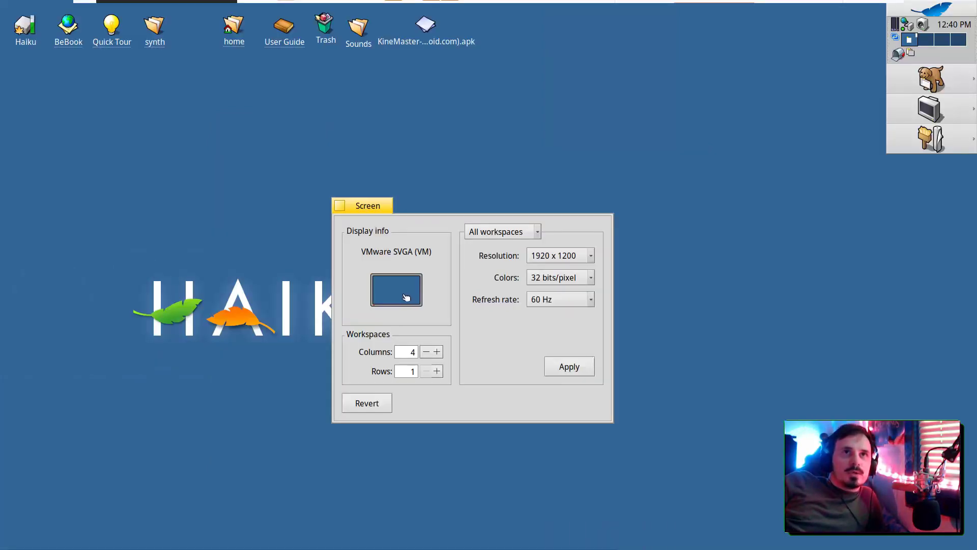
pyautogui.moveTo(399, 295); pyautogui.dragTo(325, 245)
pyautogui.moveTo(337, 313)
pyautogui.mouseDown()
pyautogui.moveTo(346, 297)
pyautogui.moveTo(362, 311)
pyautogui.moveTo(327, 310)
pyautogui.mouseUp()
pyautogui.click(671, 433)
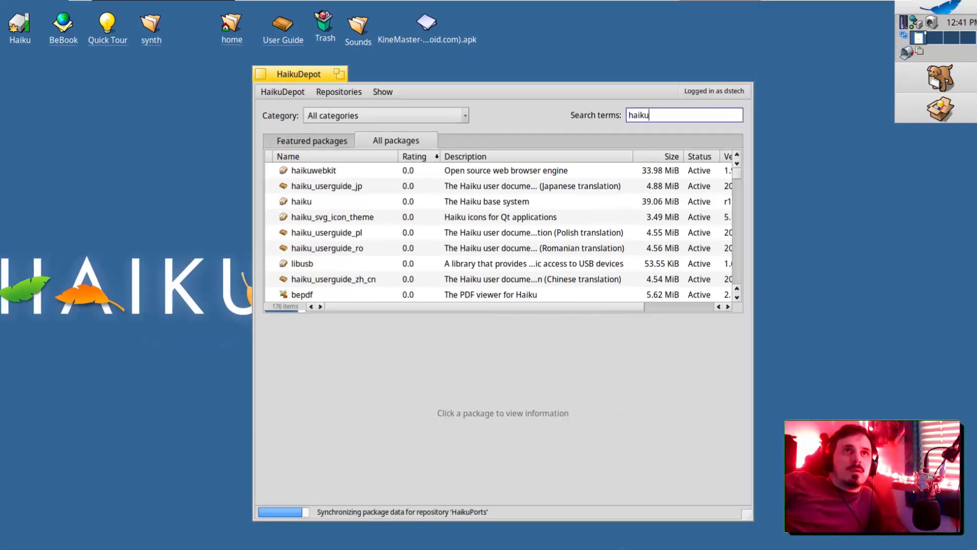
# Step: Search HaikuDepot for haiku_extras, select the package and dismiss the rating notice
pyautogui.write('_extras')
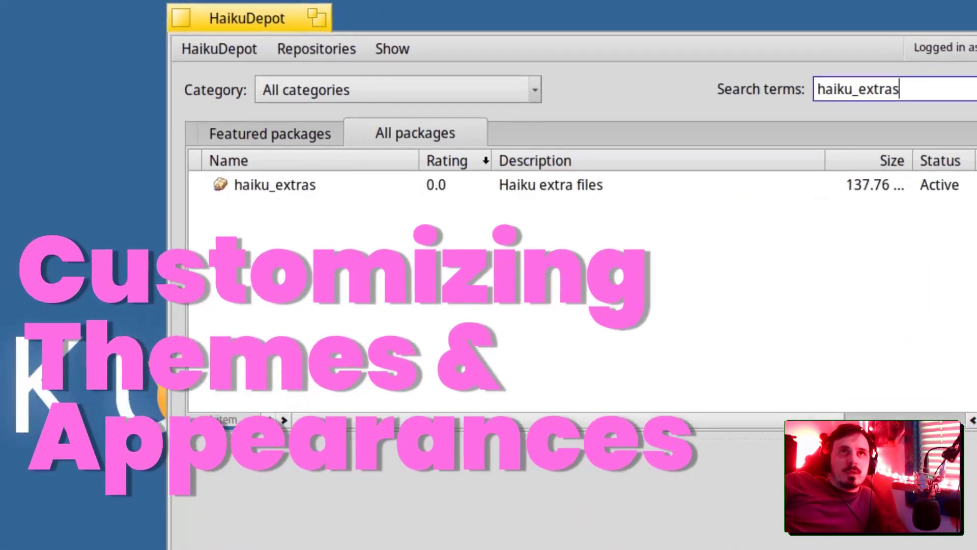
pyautogui.click(275, 184)
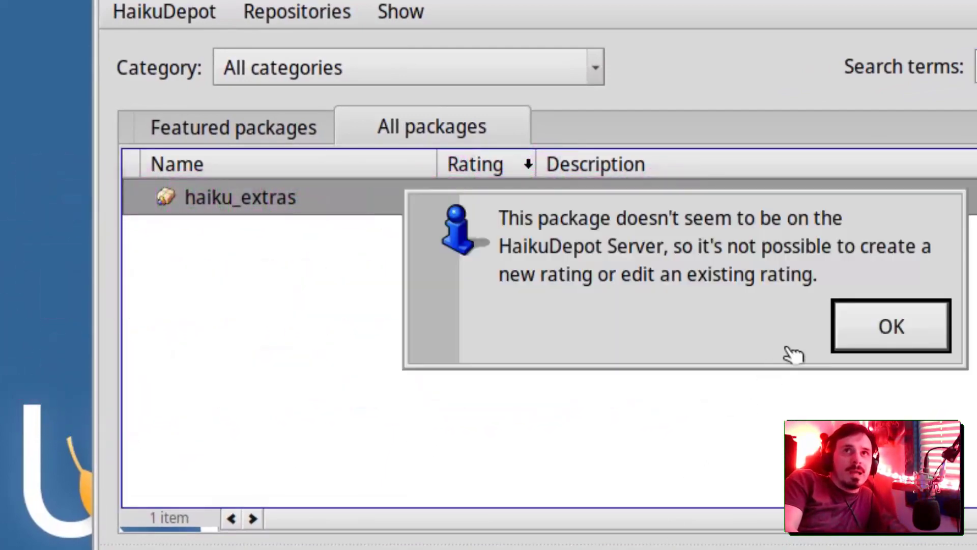
pyautogui.click(872, 331)
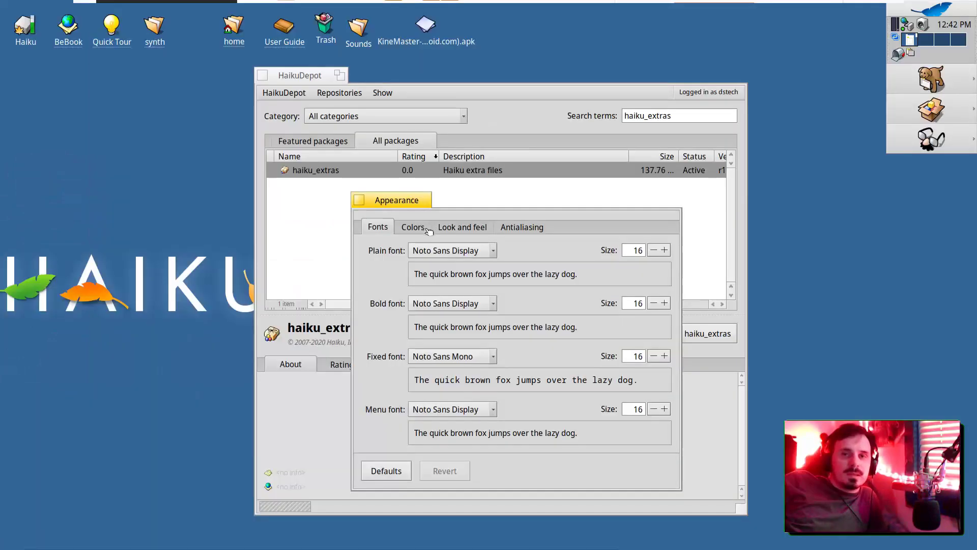
# Step: Set both the ControlLook and the window decorator to Flat in the Appearance look and feel settings
pyautogui.click(419, 226)
pyautogui.click(445, 228)
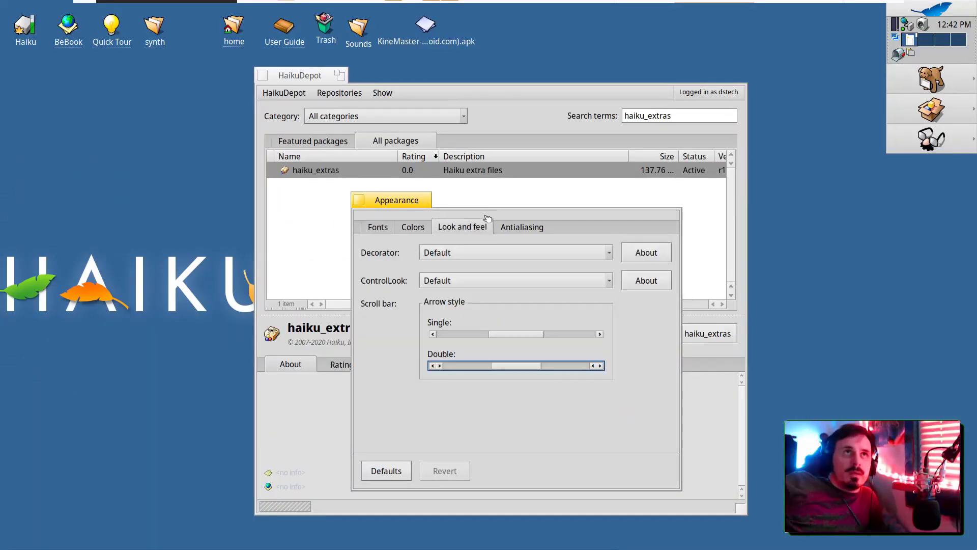
pyautogui.click(443, 279)
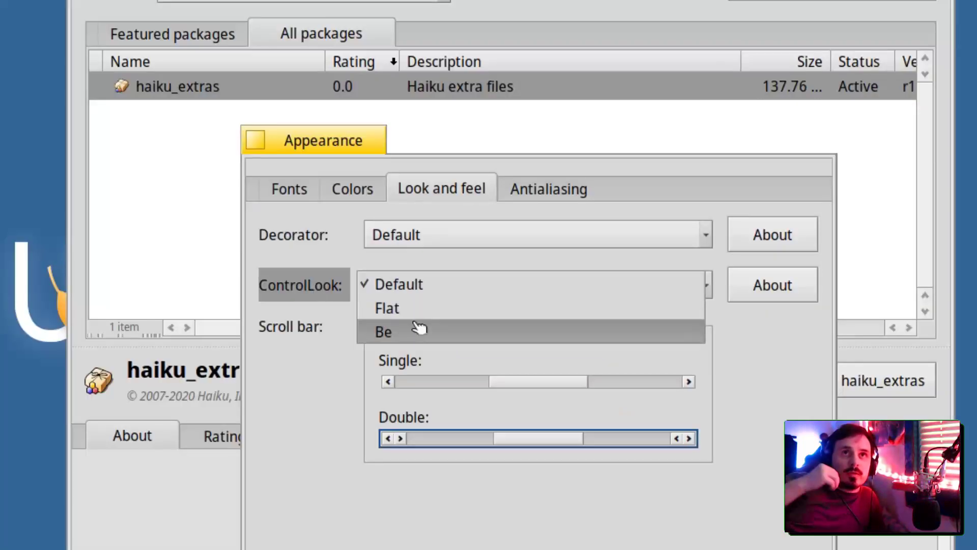
pyautogui.click(449, 292)
pyautogui.click(427, 235)
pyautogui.click(422, 263)
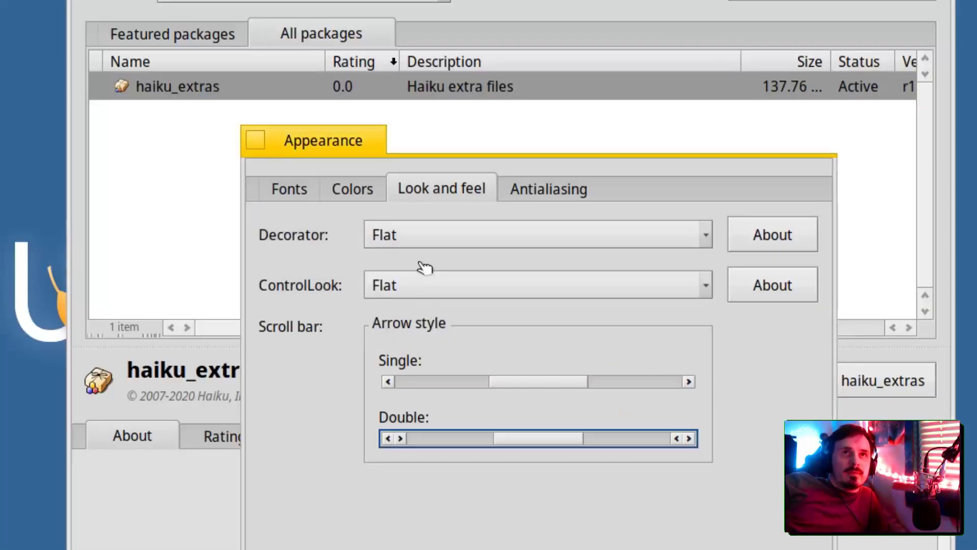
# Step: Move the Appearance window aside and set both the decorator and the ControlLook to Be
pyautogui.moveTo(329, 140); pyautogui.dragTo(162, 179)
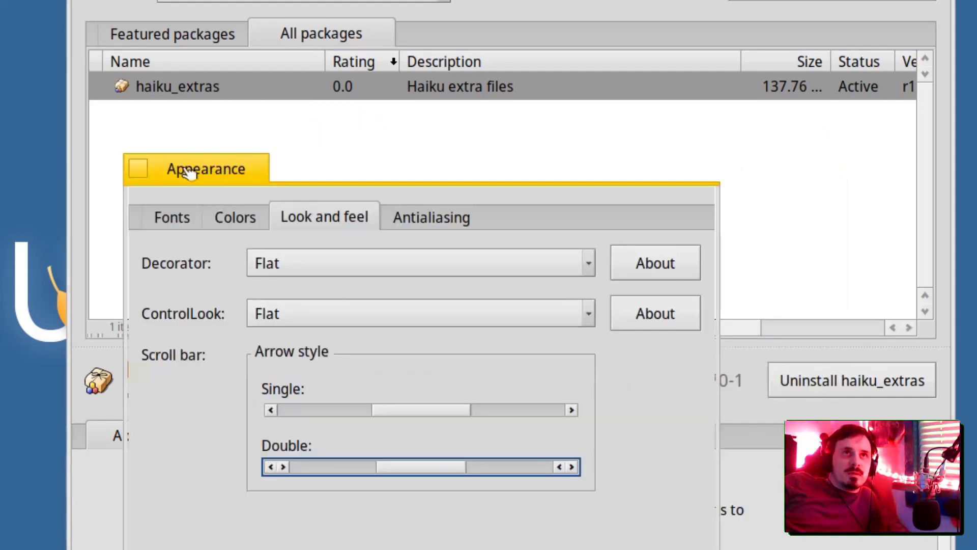
pyautogui.moveTo(189, 173); pyautogui.dragTo(0, 183)
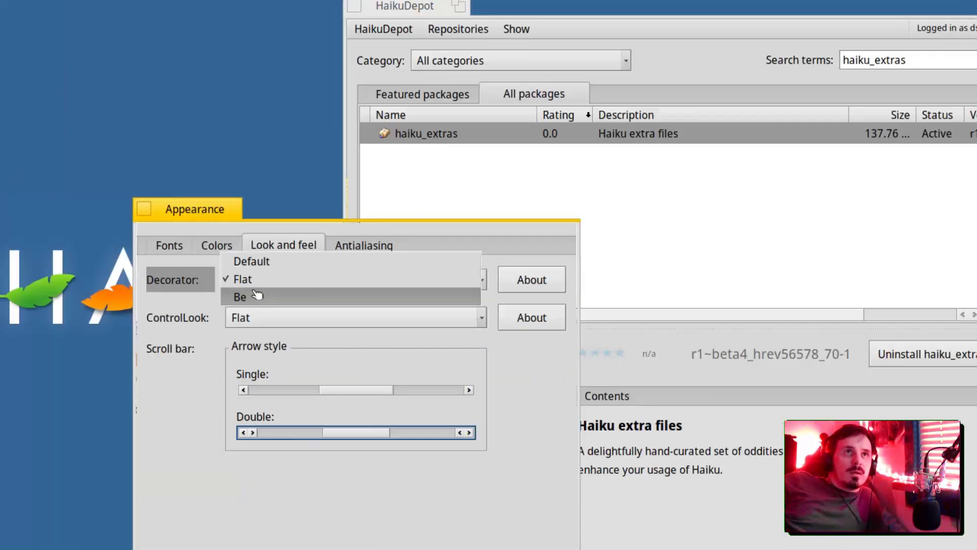
pyautogui.click(255, 297)
pyautogui.click(255, 320)
pyautogui.click(270, 340)
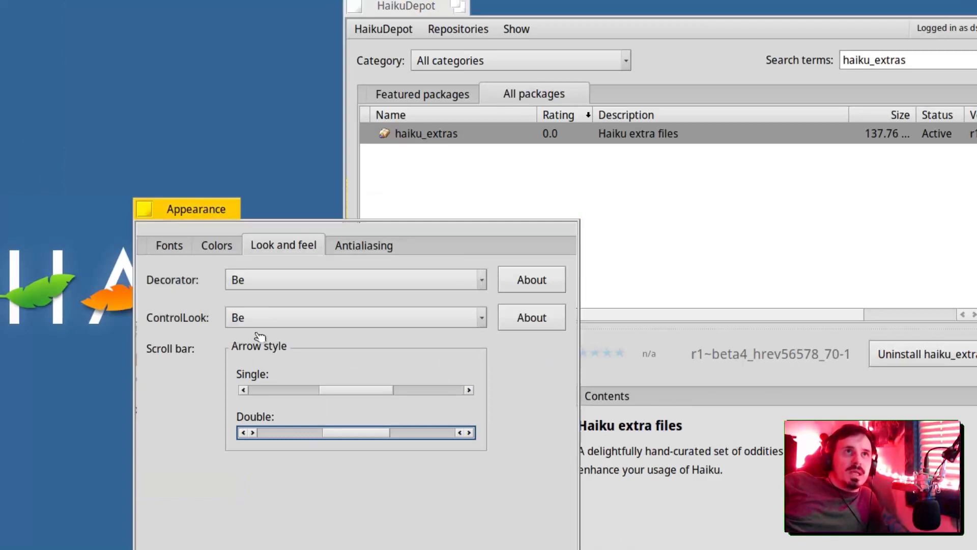
# Step: Search HaikuDepot for "Theme manag" and select the themes package
pyautogui.click(416, 5)
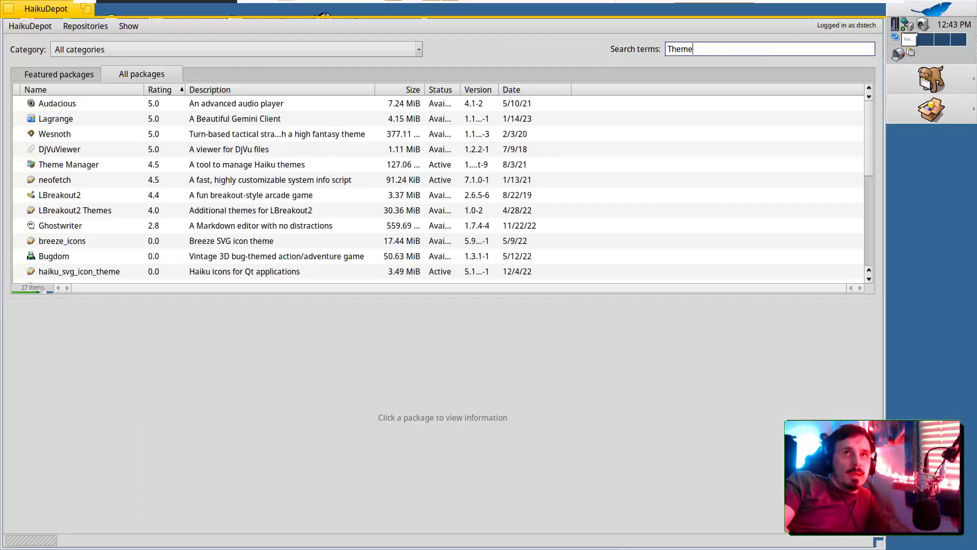
pyautogui.write('manag')
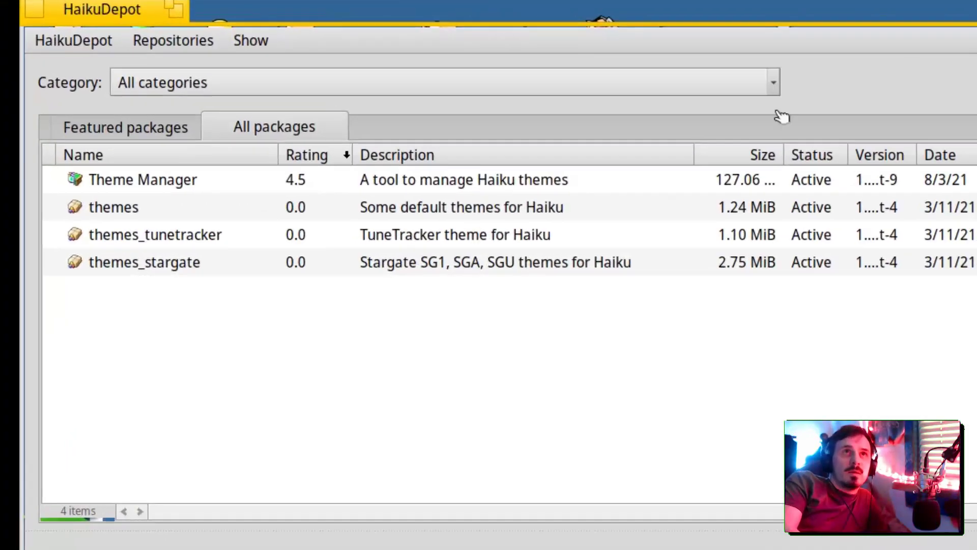
pyautogui.click(311, 207)
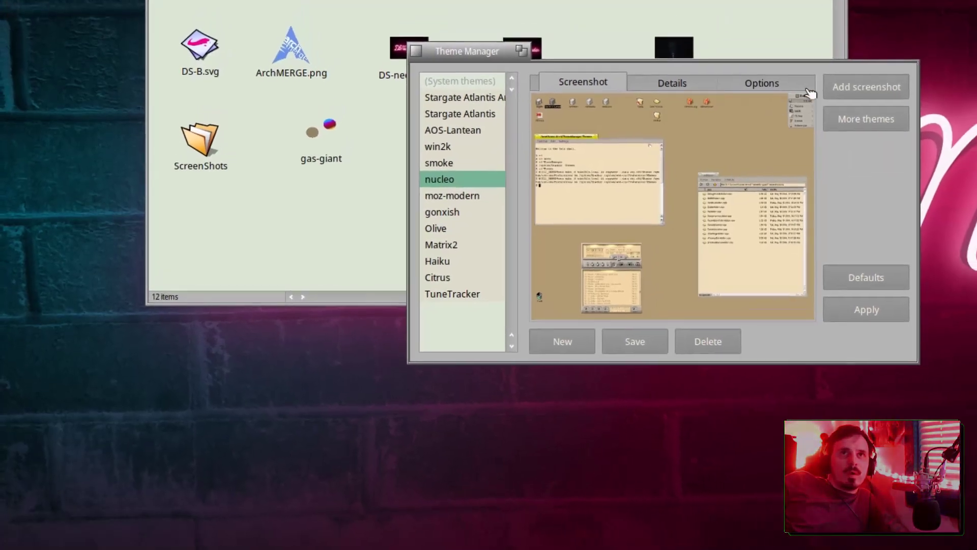
# Step: Show the theme options in Theme Manager and open the preferences for system colors and fonts
pyautogui.click(794, 61)
pyautogui.click(788, 330)
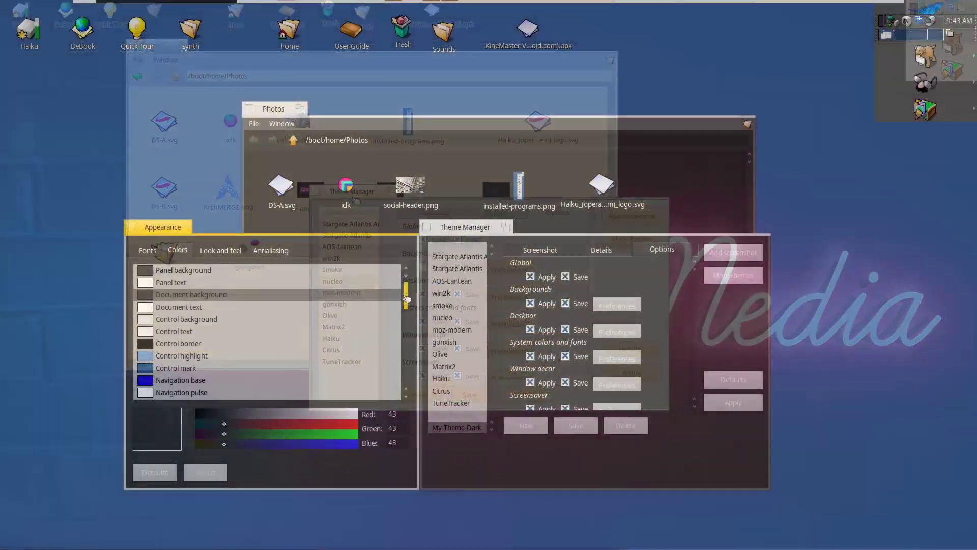
# Step: Adjust the RGB mix of the Menu background color in the Appearance color settings
pyautogui.moveTo(406, 299); pyautogui.dragTo(384, 339)
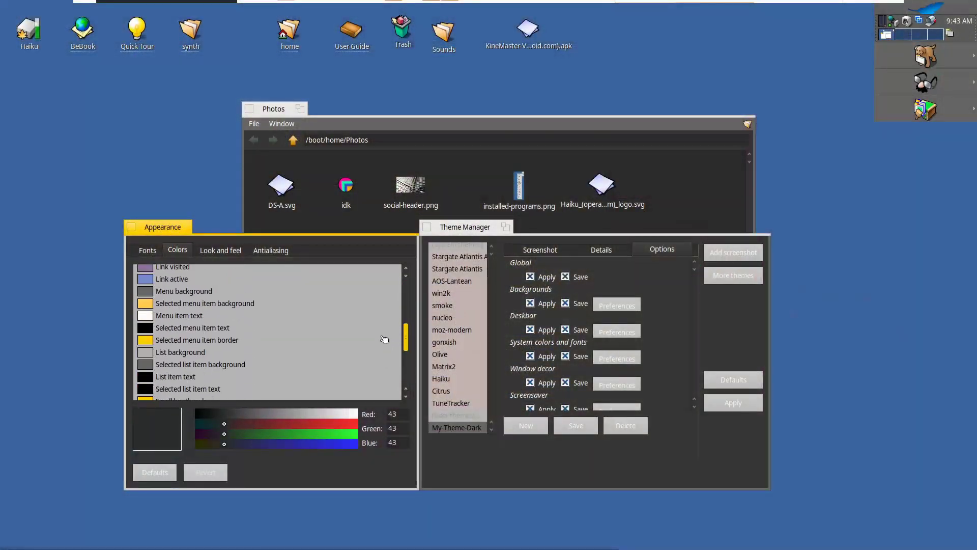
pyautogui.click(197, 292)
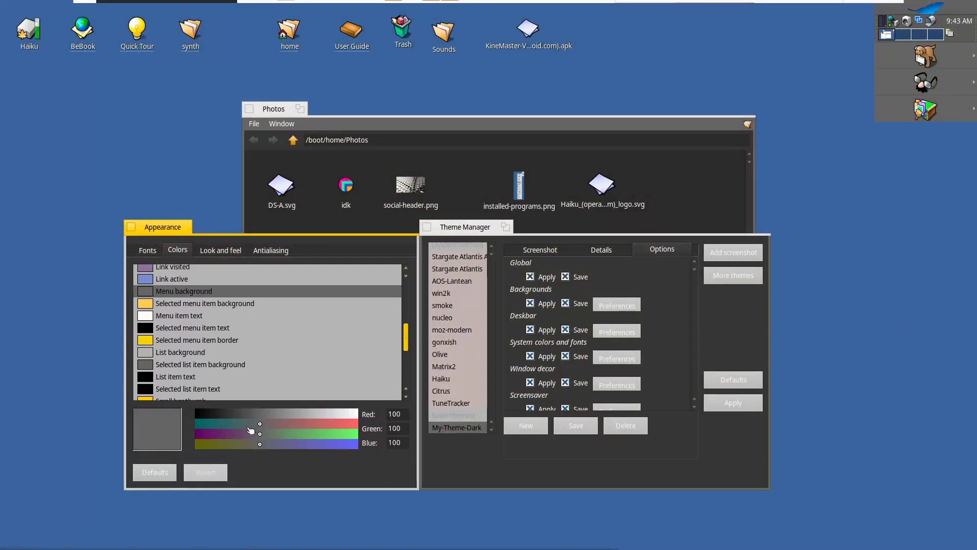
pyautogui.moveTo(260, 423); pyautogui.dragTo(296, 421)
pyautogui.moveTo(322, 419); pyautogui.dragTo(264, 447)
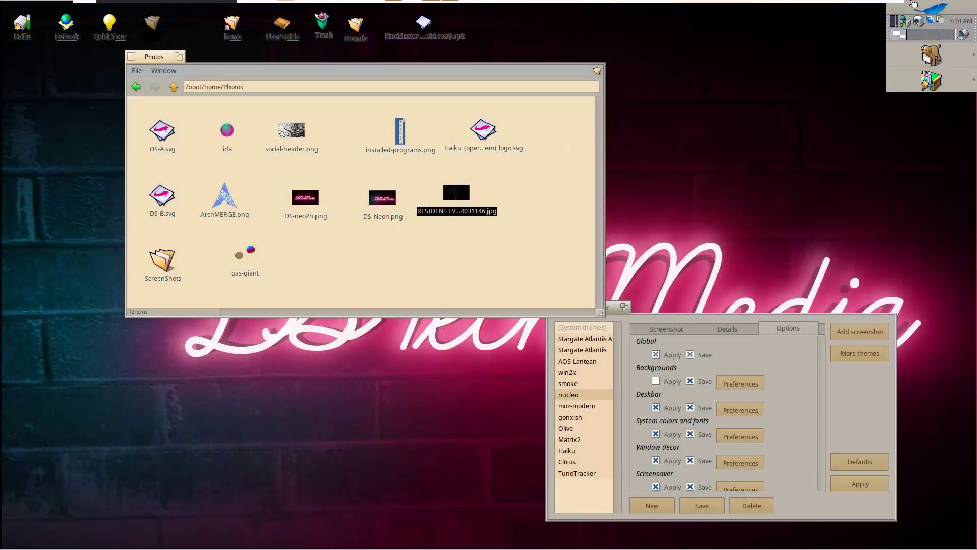
# Step: Browse the Deskbar menu's entries, including recent folders and preferences, to examine how the themes style them
pyautogui.click(924, 6)
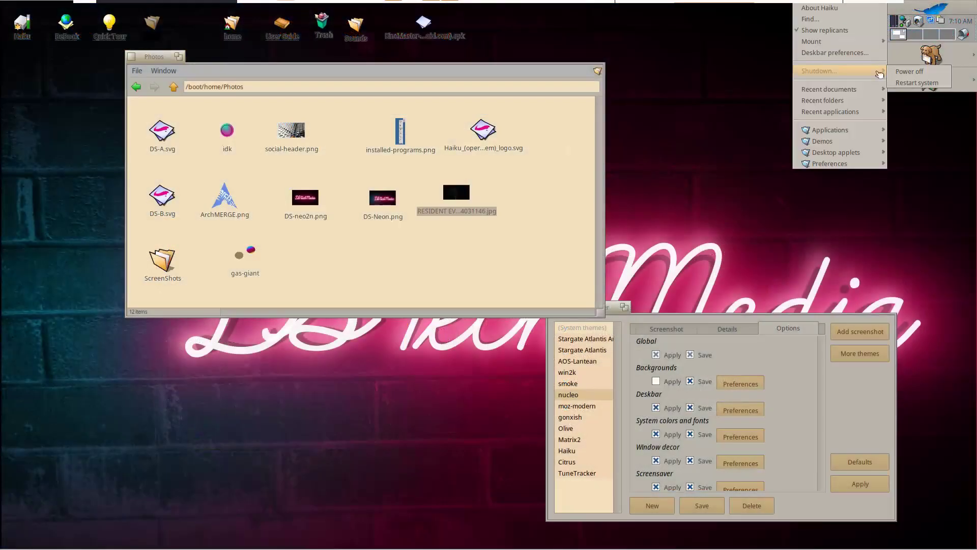
pyautogui.moveTo(839, 91)
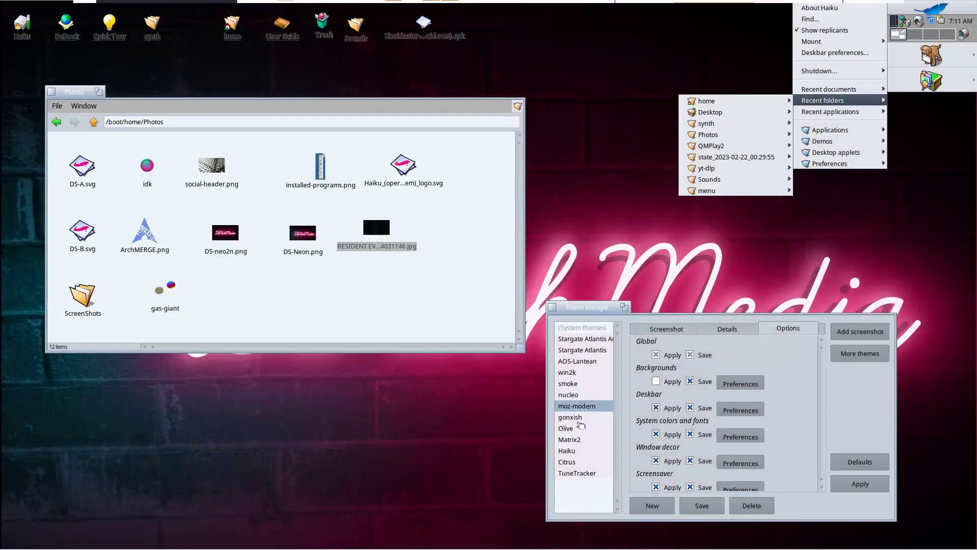
pyautogui.moveTo(836, 163)
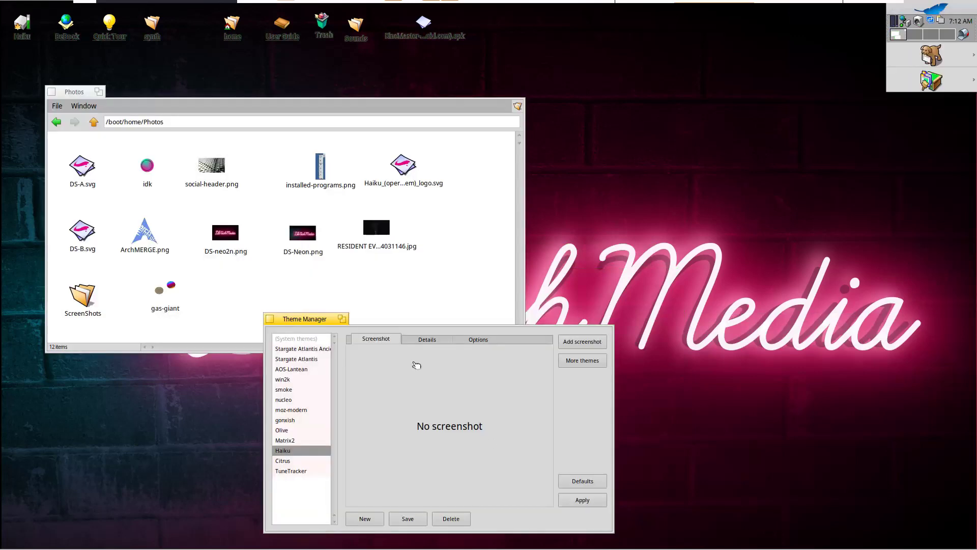
# Step: Move the Theme Manager window aside and try the TuneTracker theme
pyautogui.click(343, 400)
pyautogui.click(642, 439)
pyautogui.moveTo(304, 319); pyautogui.dragTo(434, 297)
pyautogui.click(351, 410)
pyautogui.click(642, 439)
pyautogui.click(306, 326)
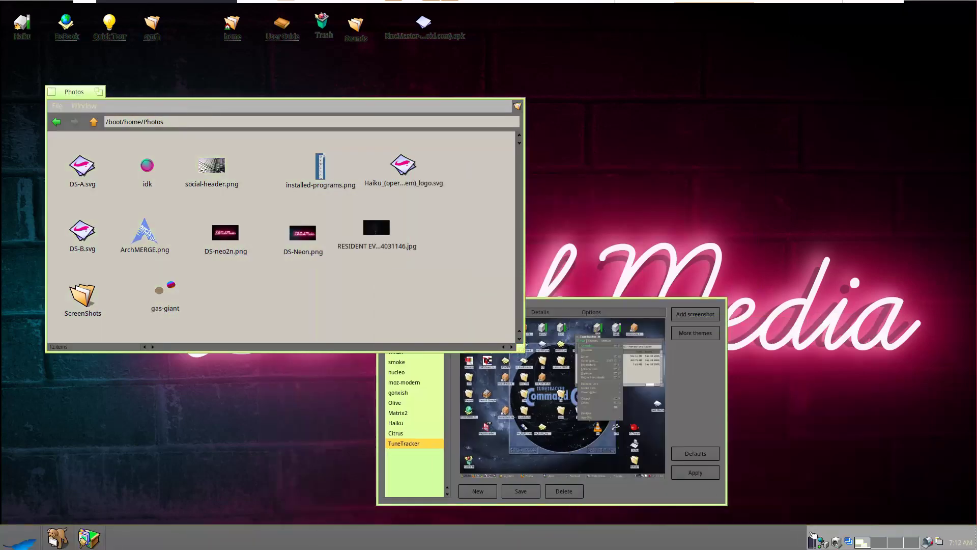
# Step: Try the Stargate Atlantis theme and the AOS-Lantean theme in Theme Manager
pyautogui.click(536, 436)
pyautogui.click(431, 331)
pyautogui.click(695, 472)
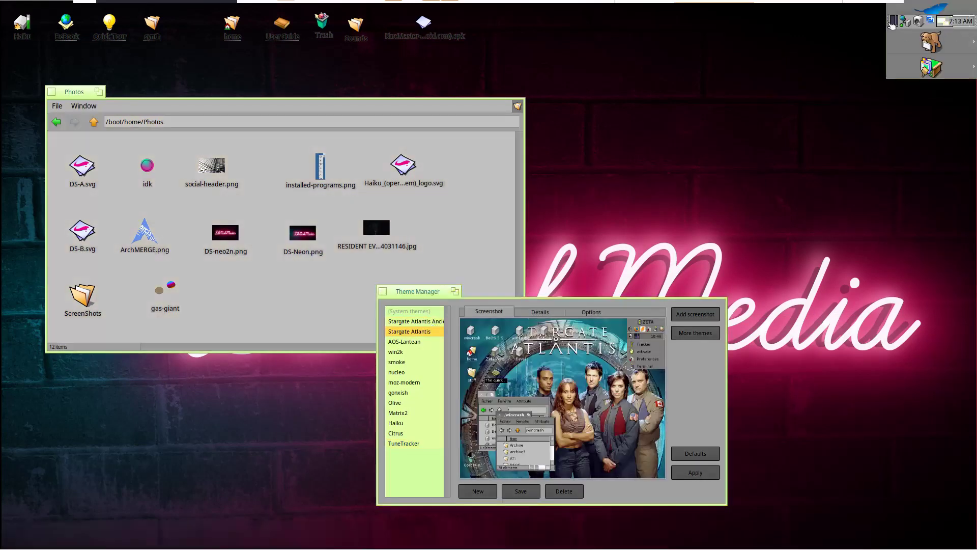
pyautogui.click(404, 342)
pyautogui.click(696, 472)
# Step: Examine the Deskbar menu under the applied theme and shift the Photos window slightly
pyautogui.click(915, 9)
pyautogui.moveTo(911, 169)
pyautogui.moveTo(88, 85); pyautogui.dragTo(112, 102)
pyautogui.click(560, 438)
# Step: Try the win2k theme and the smoke theme in Theme Manager
pyautogui.click(396, 352)
pyautogui.click(693, 473)
pyautogui.click(399, 363)
pyautogui.click(696, 473)
# Step: Apply the Haiku theme in Theme Manager
pyautogui.click(410, 321)
pyautogui.click(396, 423)
pyautogui.click(696, 472)
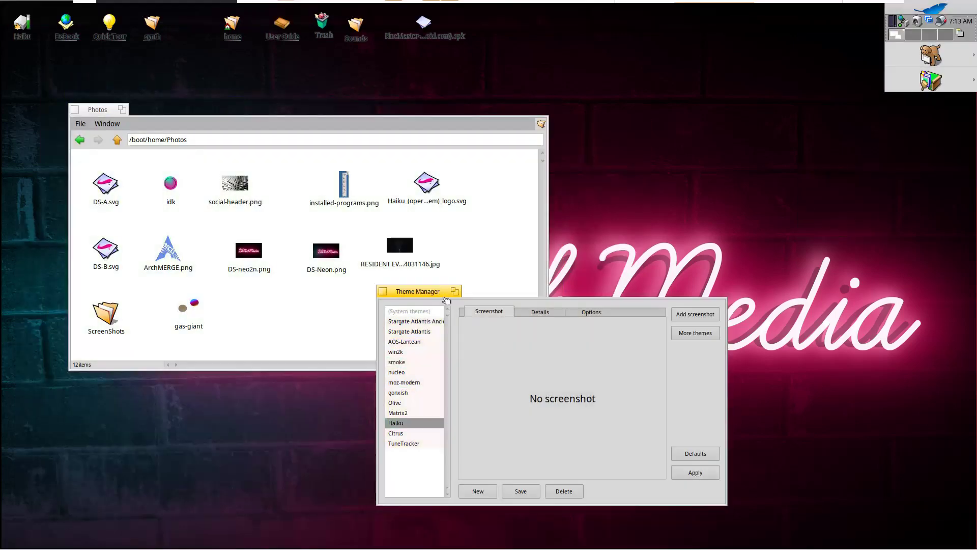
# Step: Move the Theme Manager window aside, open the Appearance preferences from the Deskbar and position their window over the Photos window
pyautogui.moveTo(418, 292); pyautogui.dragTo(489, 197)
pyautogui.click(930, 9)
pyautogui.click(826, 179)
pyautogui.moveTo(84, 43); pyautogui.dragTo(117, 119)
# Step: Check the look and feel options in Appearance and return to the font settings
pyautogui.click(164, 140)
pyautogui.click(166, 161)
pyautogui.click(152, 169)
pyautogui.click(102, 140)
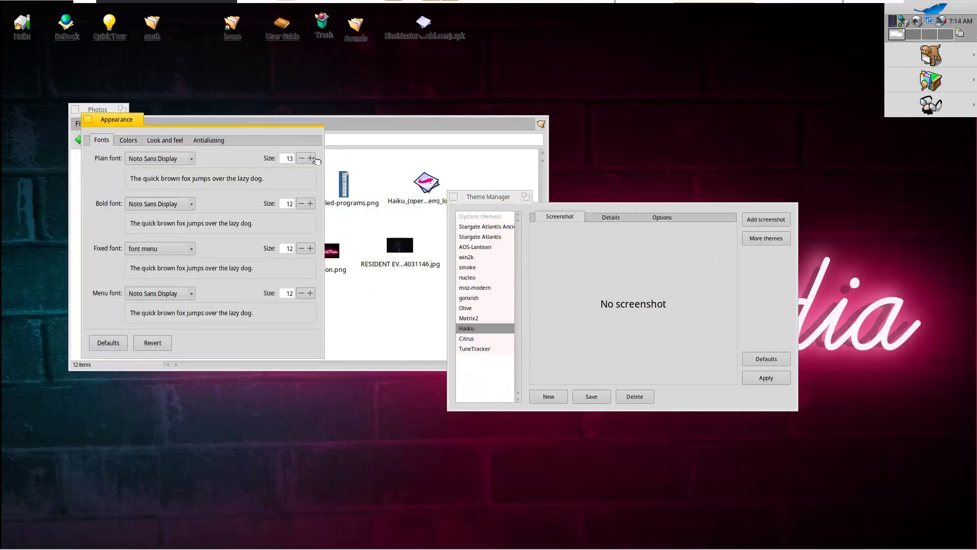
# Step: Increase the plain, bold, fixed and menu font sizes, and view the Deskbar menu with the larger text
pyautogui.click(310, 158)
pyautogui.click(310, 205)
pyautogui.click(310, 252)
pyautogui.click(310, 298)
pyautogui.click(931, 10)
pyautogui.moveTo(855, 130)
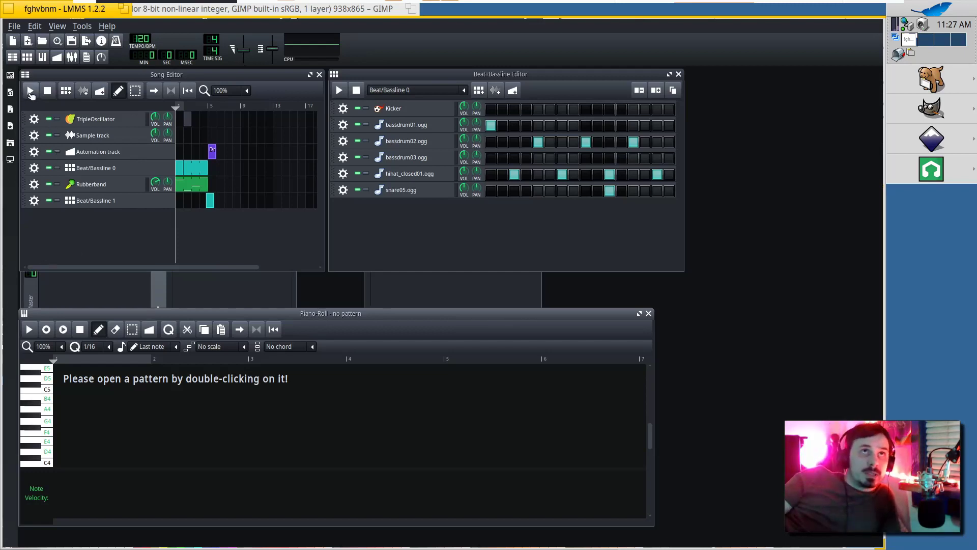
# Step: Play the song in the LMMS Song-Editor and stop playback partway through
pyautogui.click(30, 92)
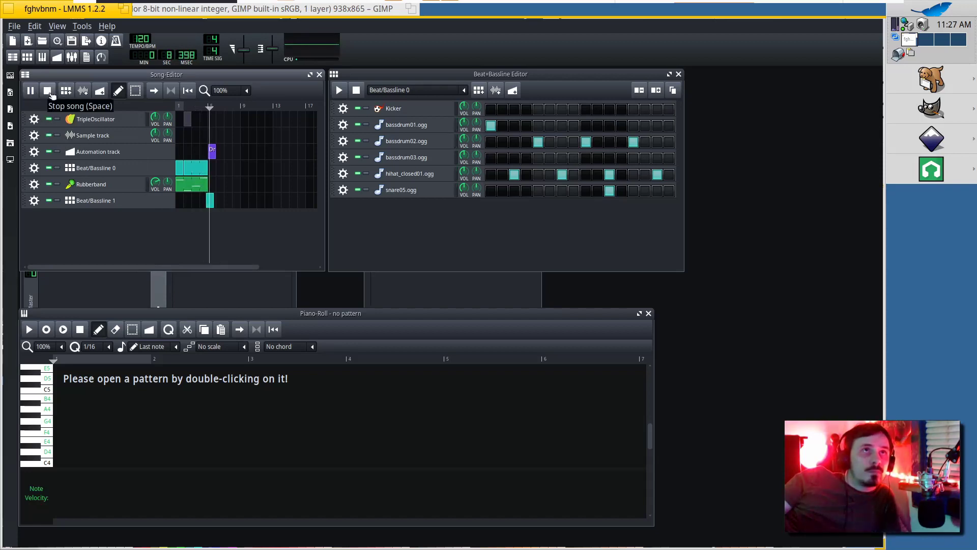
pyautogui.click(47, 90)
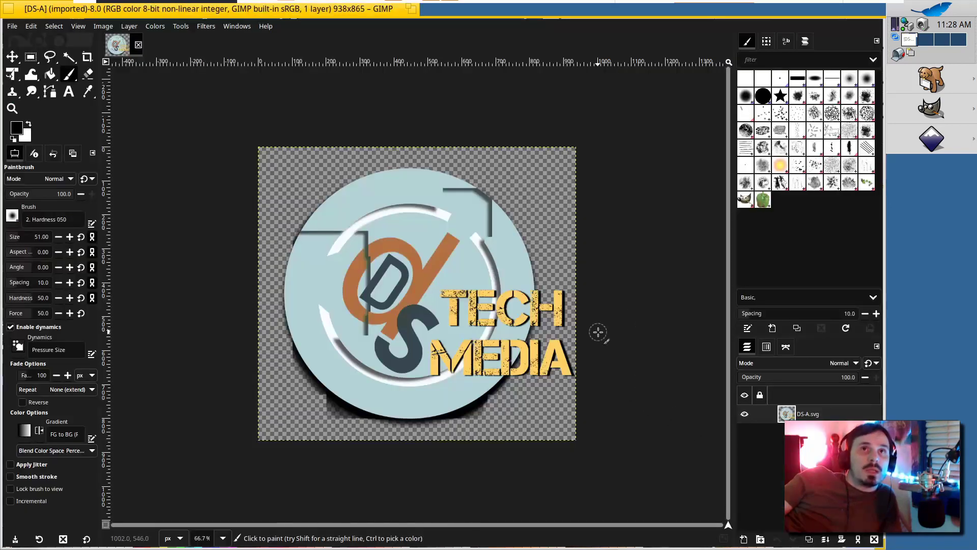
pyautogui.scroll(3, 598, 333)
pyautogui.scroll(-2, 444, 292)
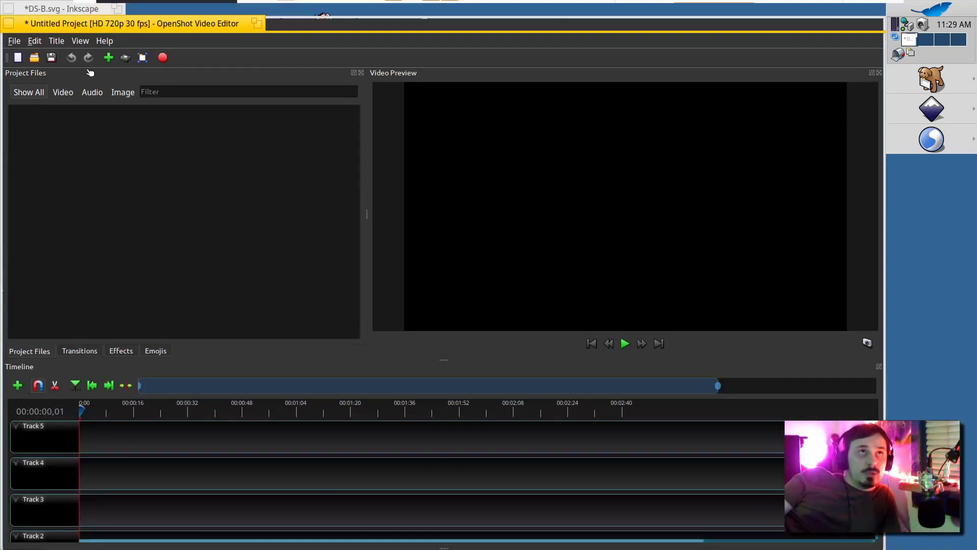
# Step: Shrink the OpenShot Video Editor window to its smaller size and enlarge it again
pyautogui.moveTo(115, 29); pyautogui.dragTo(122, 26)
pyautogui.click(259, 18)
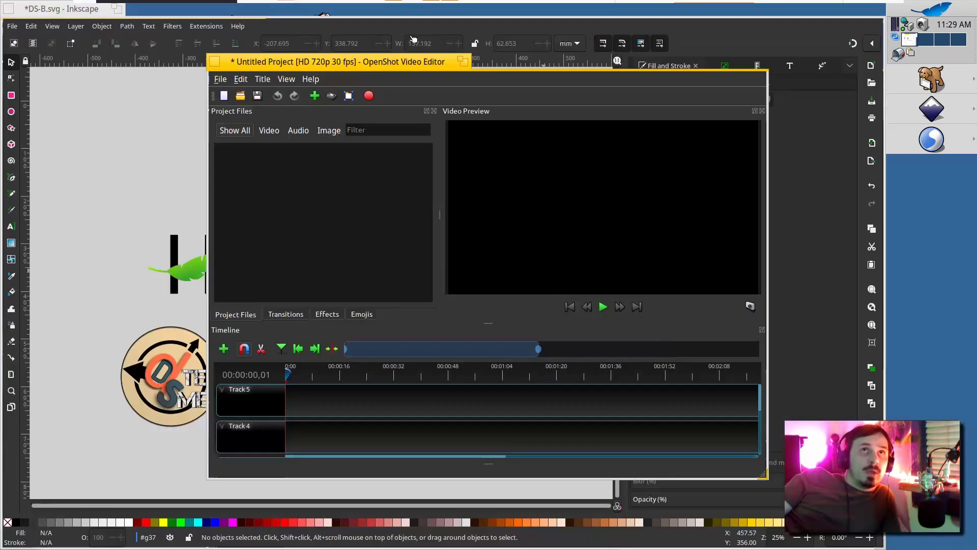
pyautogui.click(460, 61)
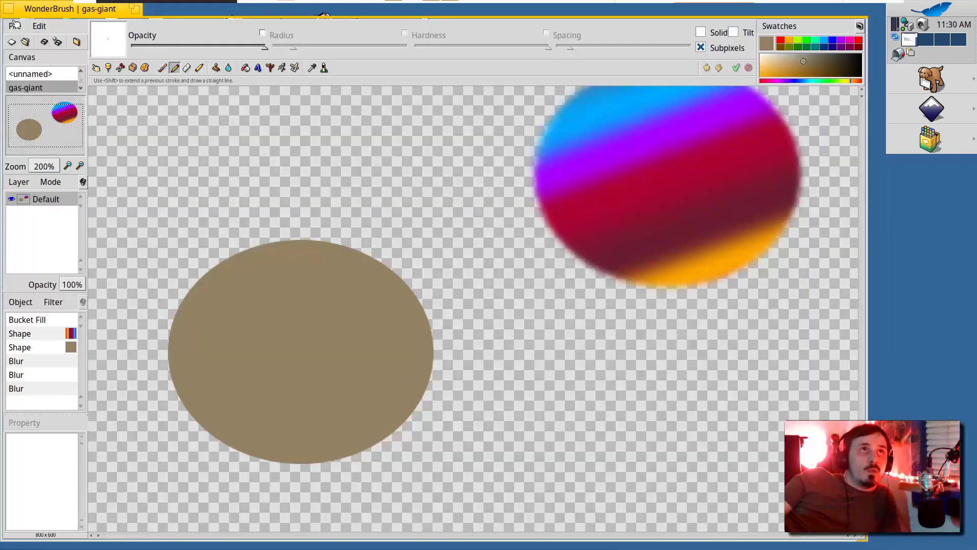
# Step: Quit WonderBrush with the gas-giant canvas open
pyautogui.click(15, 26)
pyautogui.click(24, 179)
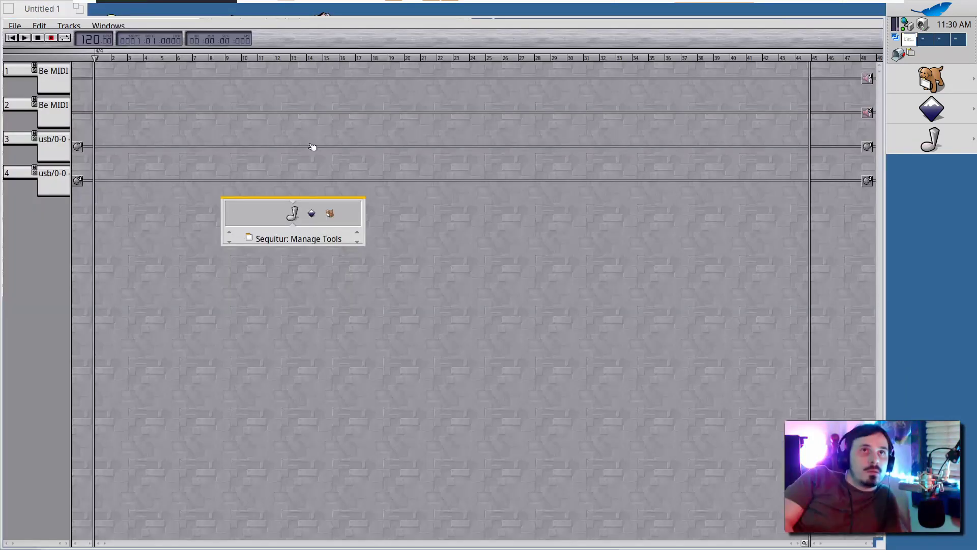
# Step: Switch to Sequitur's Manage Devices window, select the Roland GS device and move the window slightly
pyautogui.press('Down')
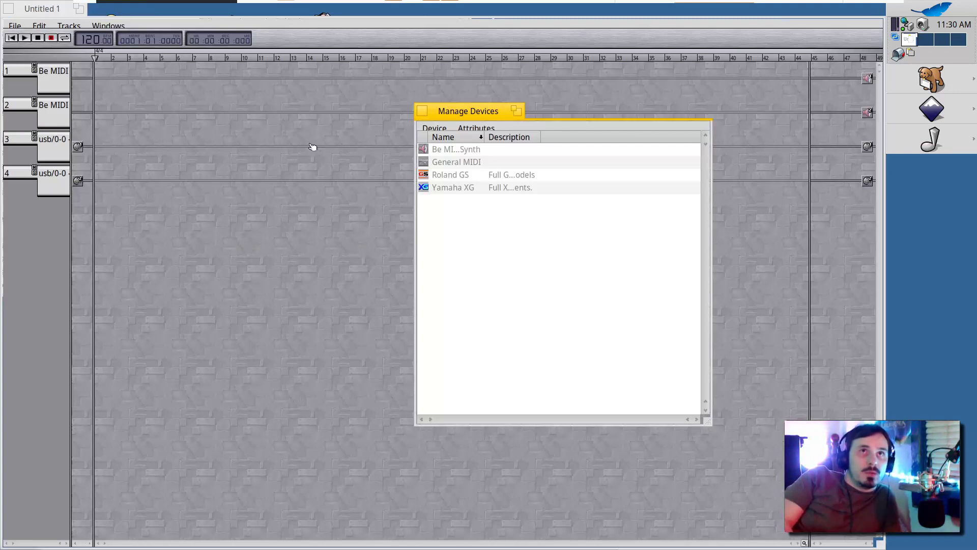
pyautogui.click(466, 163)
pyautogui.click(464, 174)
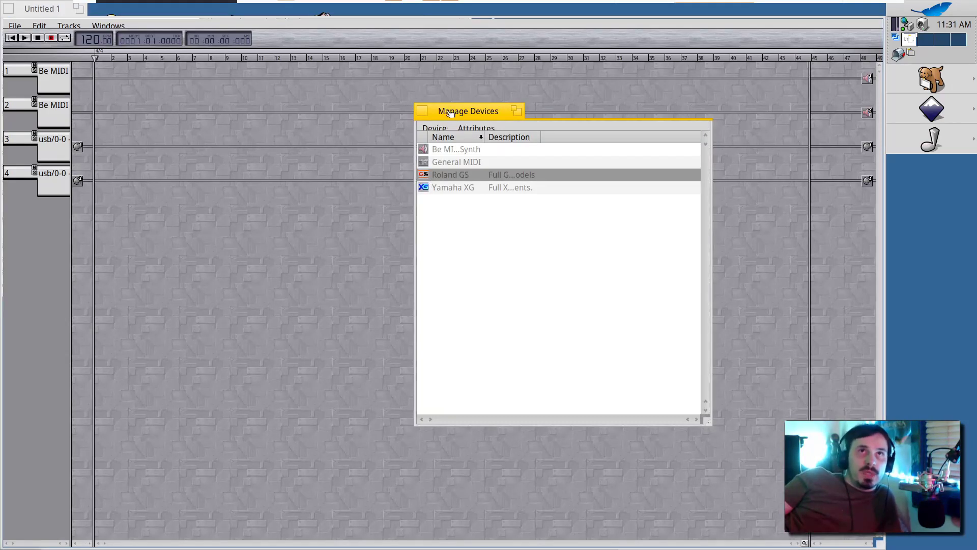
pyautogui.moveTo(451, 113); pyautogui.dragTo(459, 111)
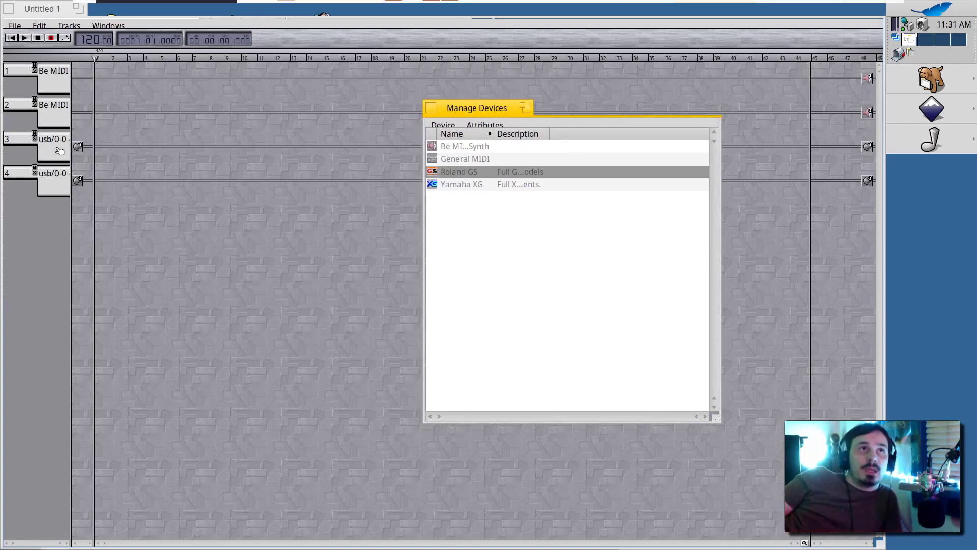
# Step: Try to open track 4 for editing at the start of the Sequitur timeline
pyautogui.doubleClick(103, 179)
pyautogui.click(298, 268)
pyautogui.click(279, 258)
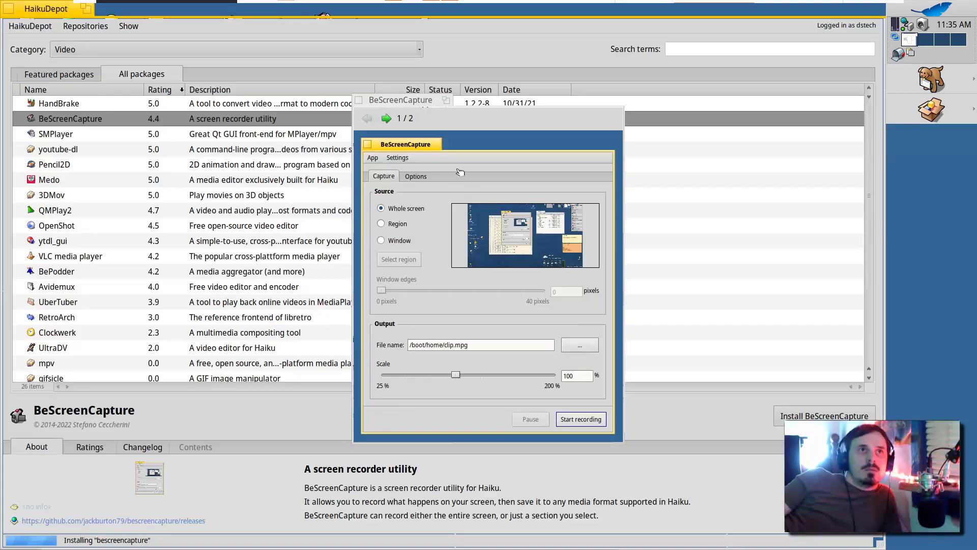
# Step: Close the BeScreenCapture screenshot preview in HaikuDepot and show the details of the Avidemux package
pyautogui.click(374, 117)
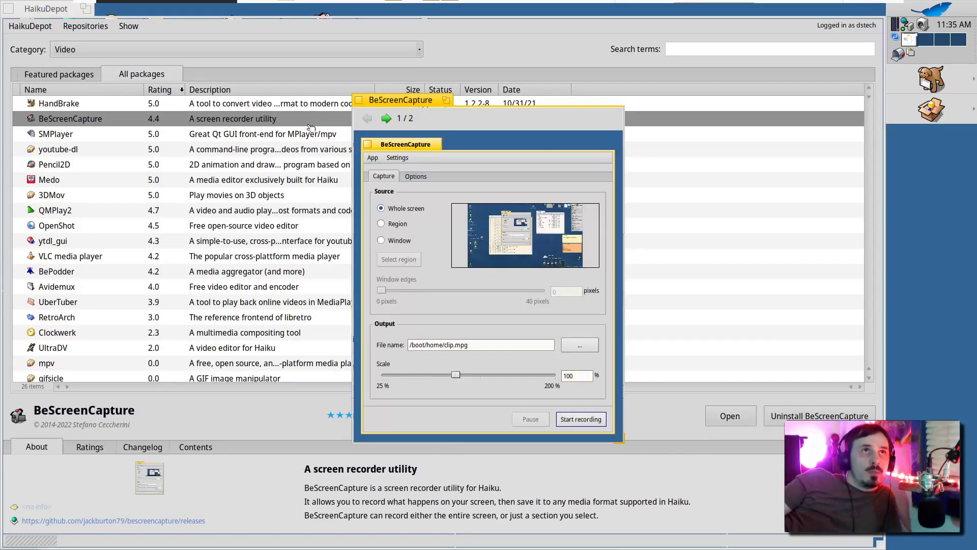
pyautogui.click(360, 100)
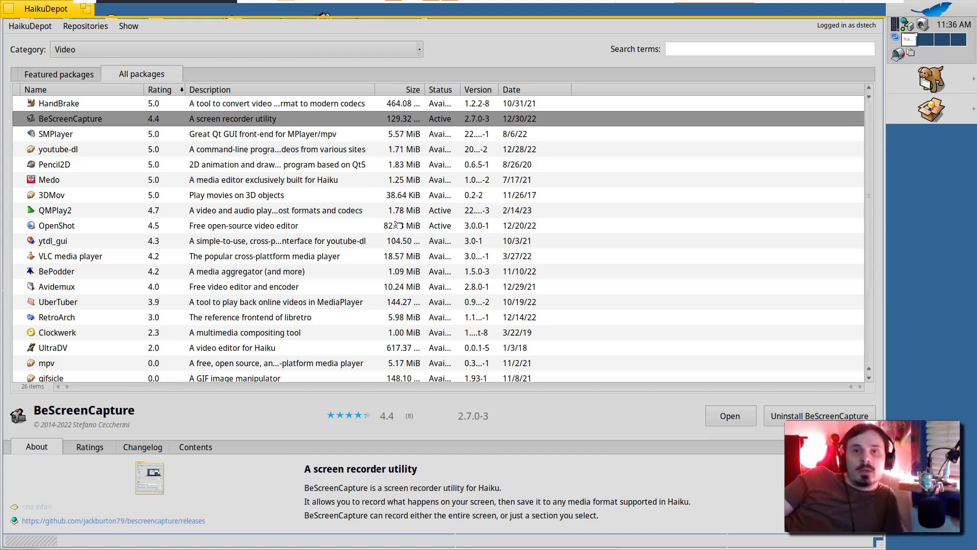
pyautogui.click(430, 286)
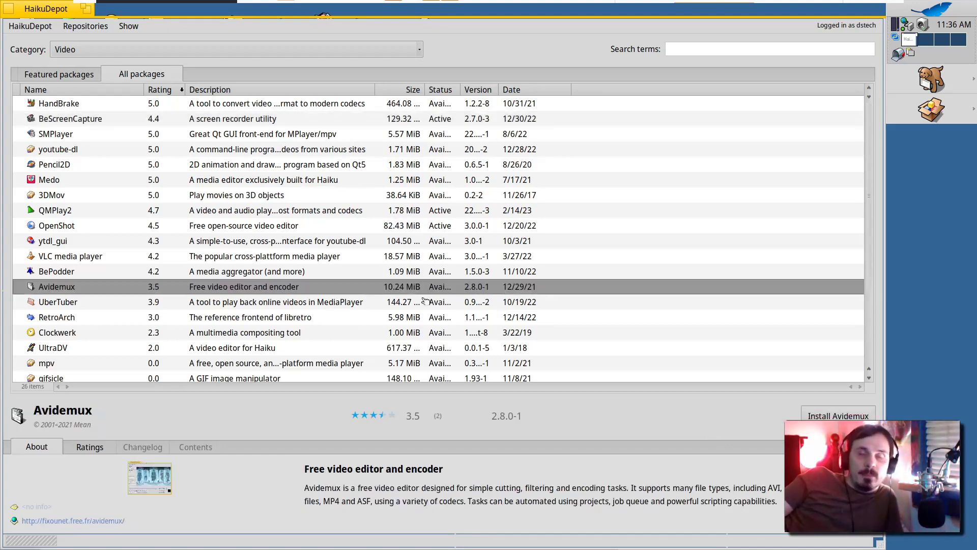